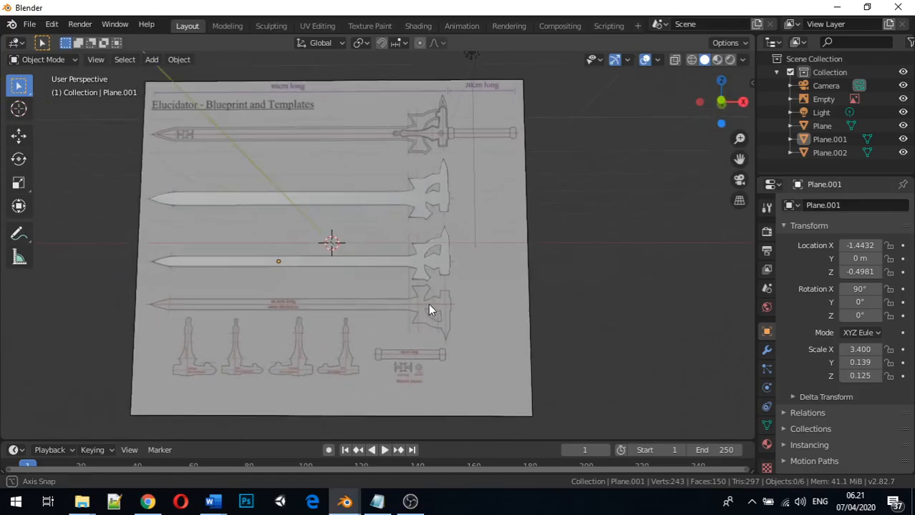
Examine the sword blueprint, from the full sword drawing and traced blades down to the small guard templates and handle below
{"action": "scroll", "coordinate": [441, 362], "scroll_direction": "up", "scroll_amount": 5}
{"action": "scroll", "coordinate": [439, 361], "scroll_direction": "up", "scroll_amount": 2}
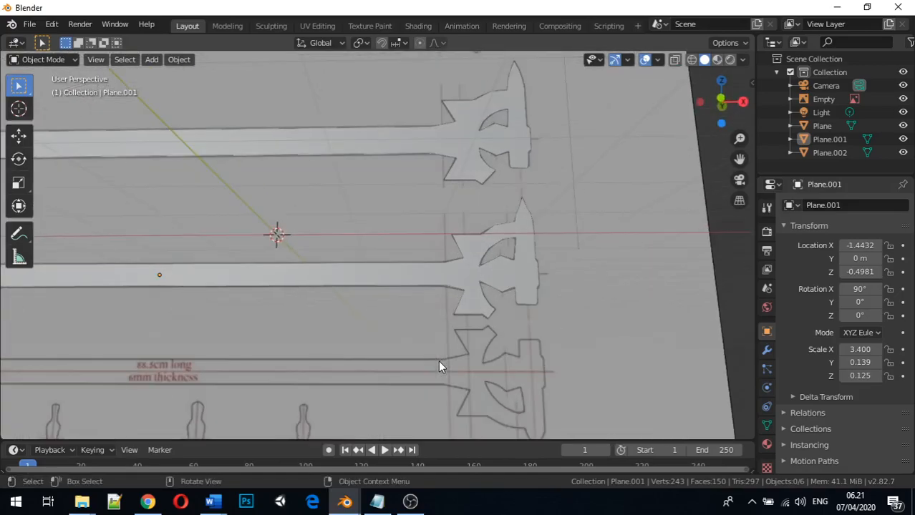
{"action": "middle_click_drag", "start_coordinate": [435, 385], "coordinate": [541, 409]}
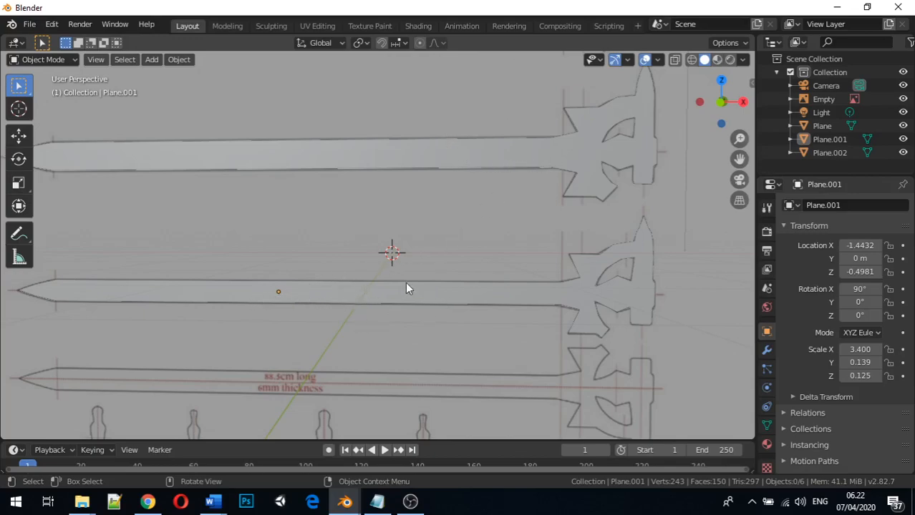
{"action": "middle_click_drag", "start_coordinate": [344, 367], "coordinate": [358, 162], "text": "shift"}
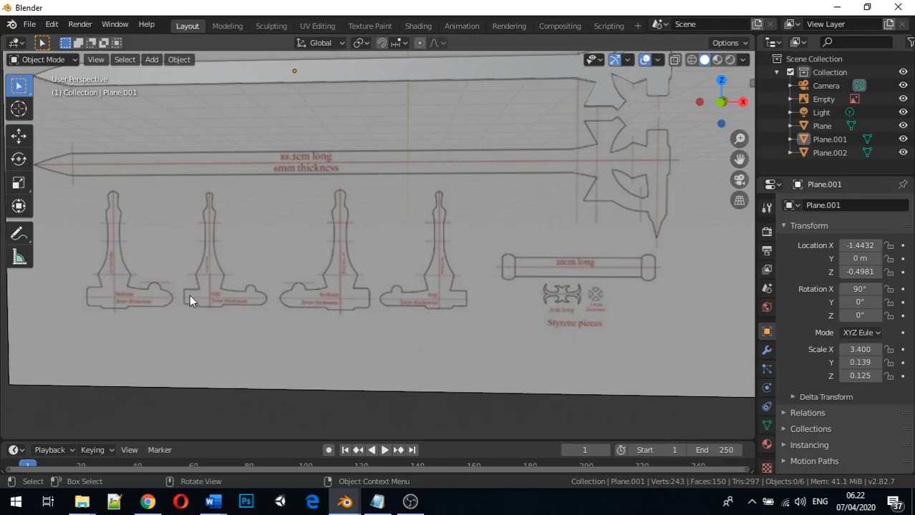
{"action": "scroll", "coordinate": [280, 276], "scroll_direction": "down", "scroll_amount": 4}
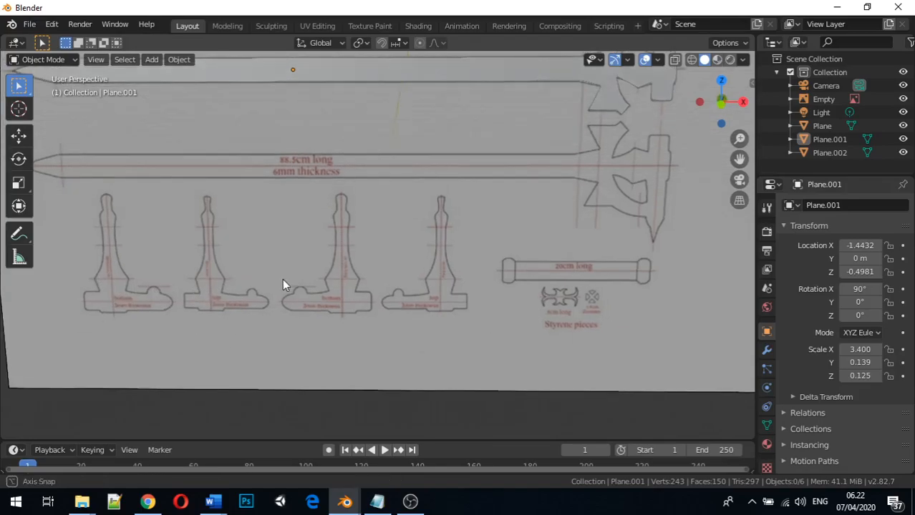
{"action": "middle_click_drag", "start_coordinate": [282, 278], "coordinate": [322, 199]}
{"action": "middle_click_drag", "start_coordinate": [339, 137], "coordinate": [324, 243], "text": "shift"}
{"action": "scroll", "coordinate": [324, 243], "scroll_direction": "up", "scroll_amount": 8}
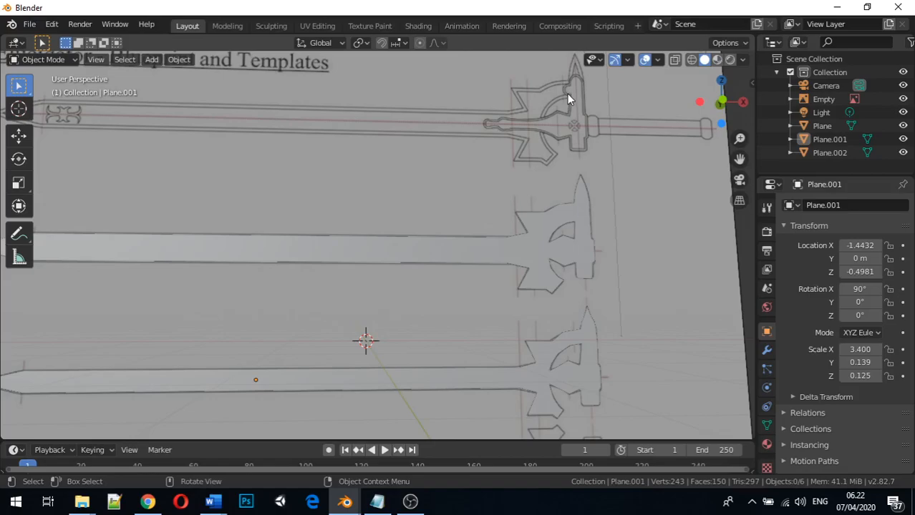
{"action": "scroll", "coordinate": [315, 276], "scroll_direction": "down", "scroll_amount": 5}
{"action": "middle_click_drag", "start_coordinate": [297, 302], "coordinate": [312, 124]}
{"action": "scroll", "coordinate": [253, 197], "scroll_direction": "up", "scroll_amount": 4}
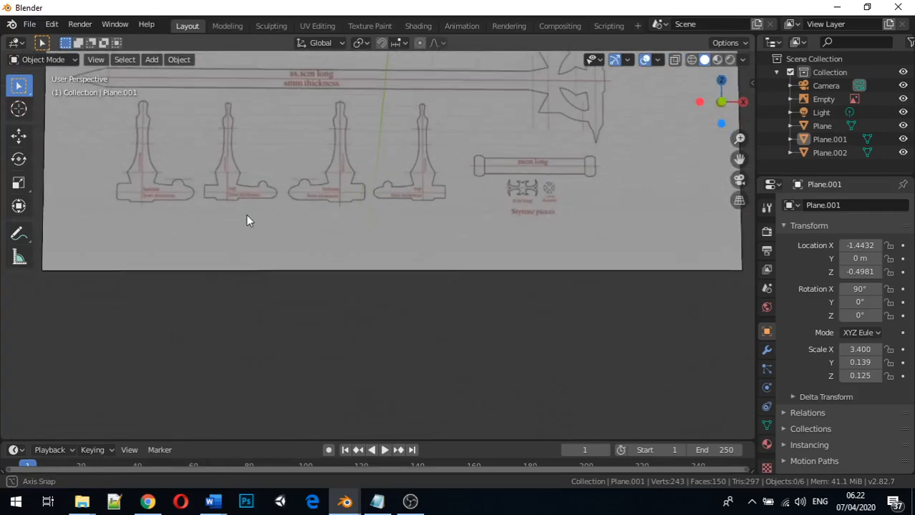
Add a Bezier curve to the scene while viewing the guard templates in front view
{"action": "key", "text": "1"}
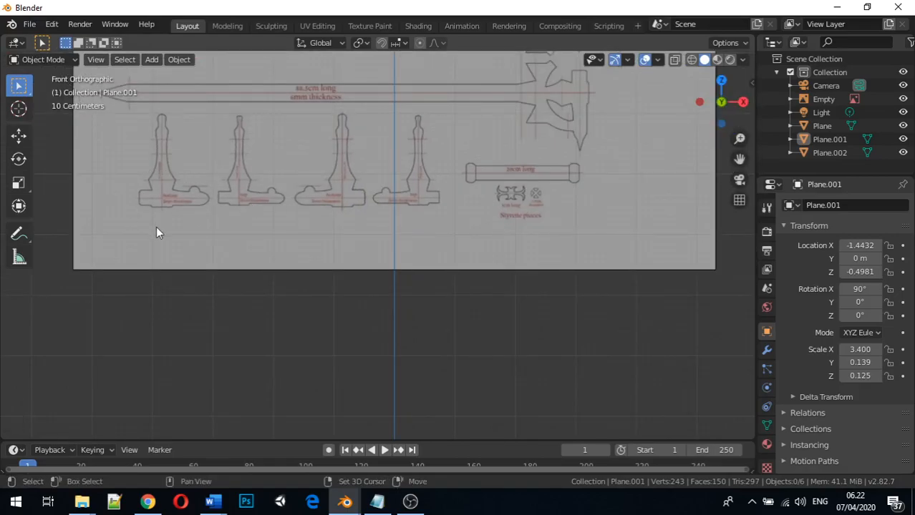
{"action": "scroll", "coordinate": [155, 222], "scroll_direction": "up", "scroll_amount": 3}
{"action": "mouse_move", "coordinate": [152, 219]}
{"action": "middle_mouse_down", "text": "shift"}
{"action": "mouse_move", "coordinate": [298, 290]}
{"action": "mouse_move", "coordinate": [413, 390]}
{"action": "middle_mouse_up", "text": "shift"}
{"action": "scroll", "coordinate": [362, 349], "scroll_direction": "down", "scroll_amount": 1}
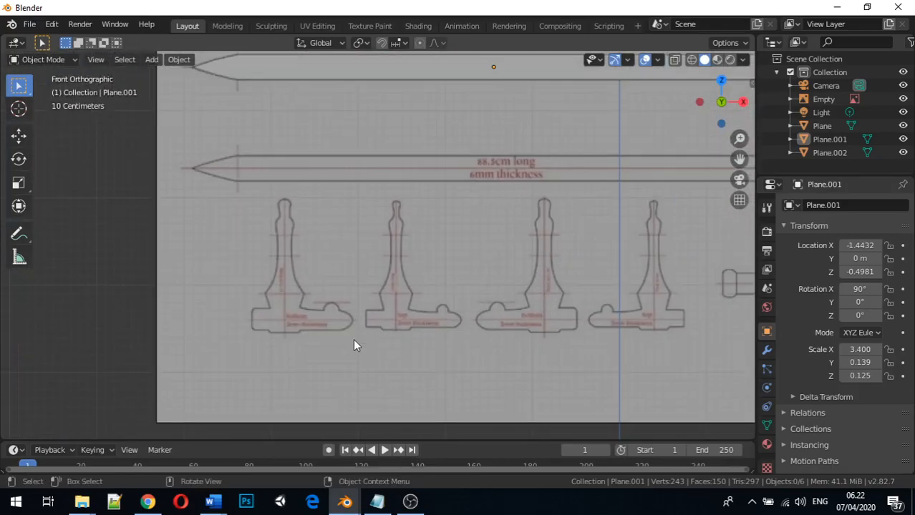
{"action": "left_click", "coordinate": [279, 297]}
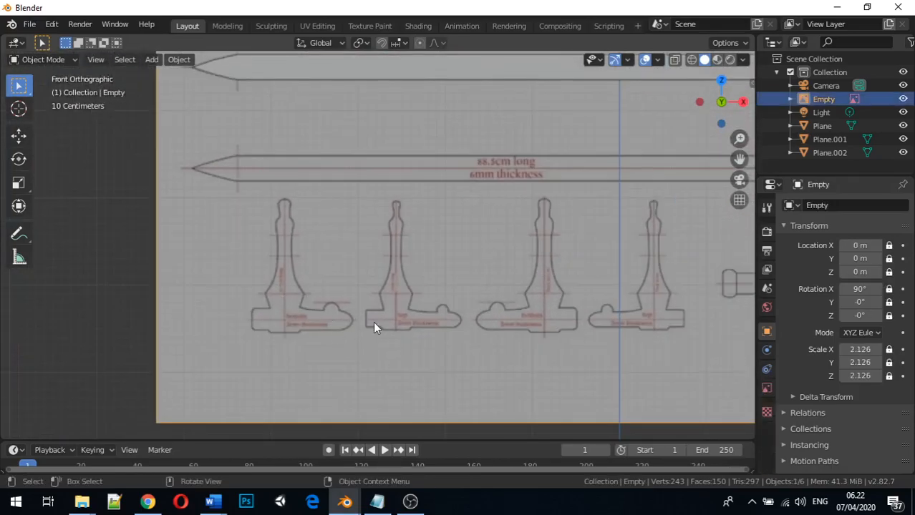
{"action": "scroll", "coordinate": [373, 326], "scroll_direction": "down", "scroll_amount": 3}
{"action": "scroll", "coordinate": [372, 323], "scroll_direction": "down", "scroll_amount": 3}
{"action": "scroll", "coordinate": [357, 324], "scroll_direction": "up", "scroll_amount": 3}
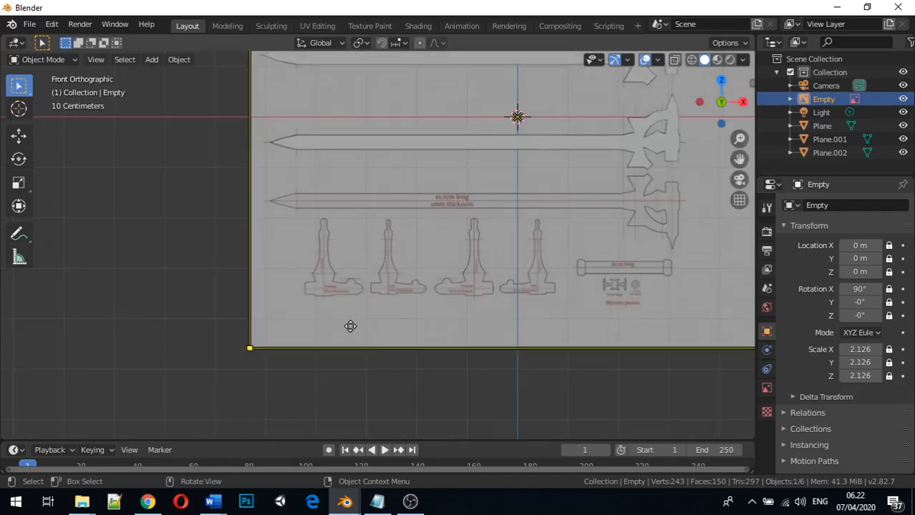
{"action": "scroll", "coordinate": [350, 326], "scroll_direction": "up", "scroll_amount": 3}
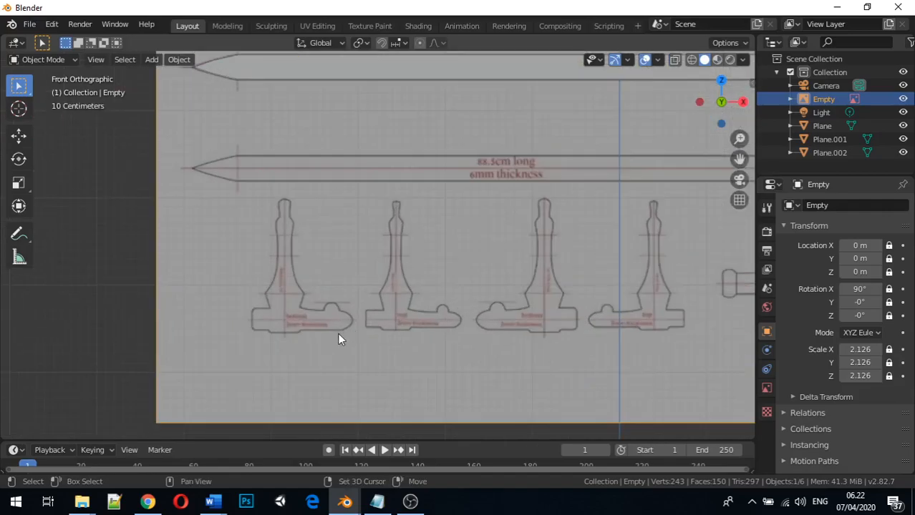
{"action": "key", "text": "shift+a"}
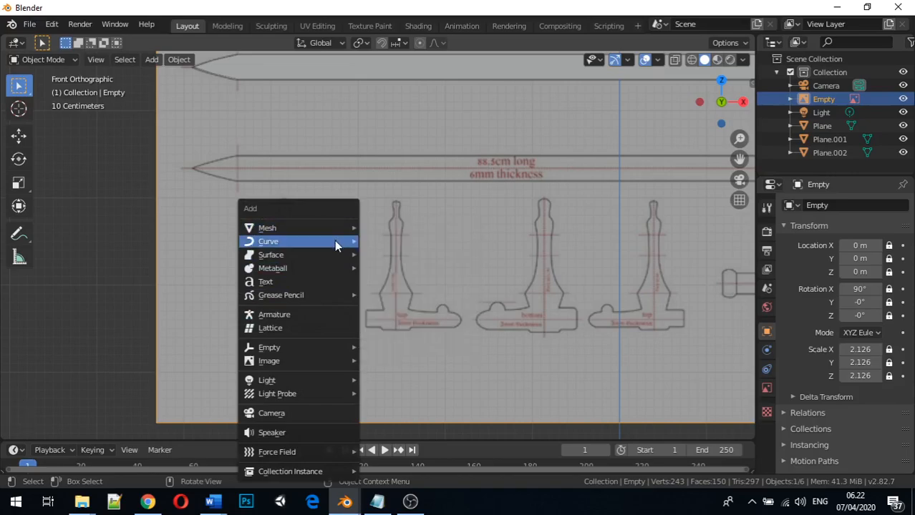
{"action": "mouse_move", "coordinate": [336, 244]}
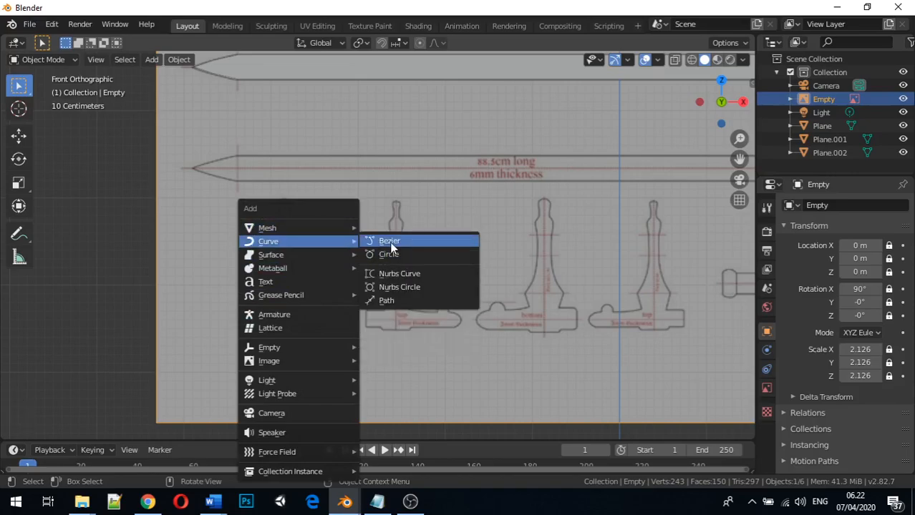
{"action": "left_click", "coordinate": [414, 241]}
Move the Bezier curve along the X axis to about -3.55 m, in line with the first guard templates
{"action": "scroll", "coordinate": [506, 225], "scroll_direction": "down", "scroll_amount": 4}
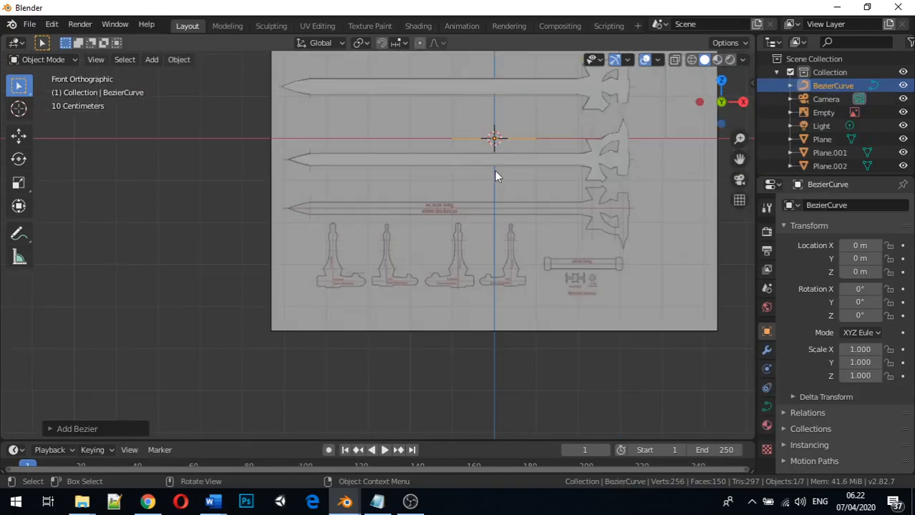
{"action": "scroll", "coordinate": [500, 128], "scroll_direction": "up", "scroll_amount": 2}
{"action": "middle_click_drag", "start_coordinate": [501, 126], "coordinate": [450, 217], "text": "shift"}
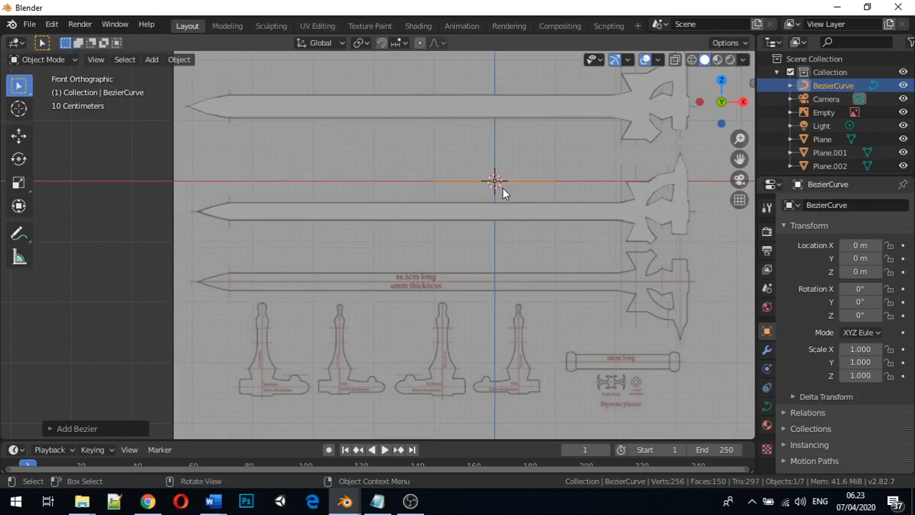
{"action": "key", "text": "g"}
{"action": "key", "text": "x"}
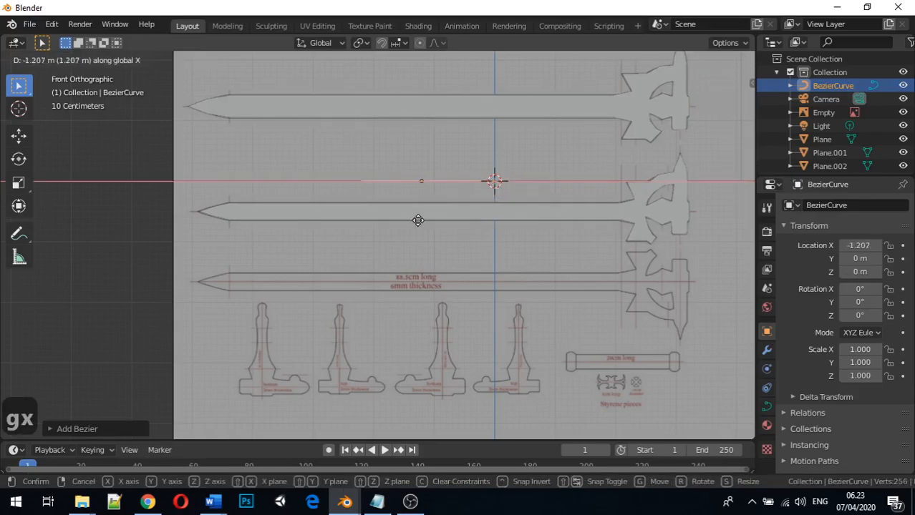
{"action": "left_click", "coordinate": [288, 180]}
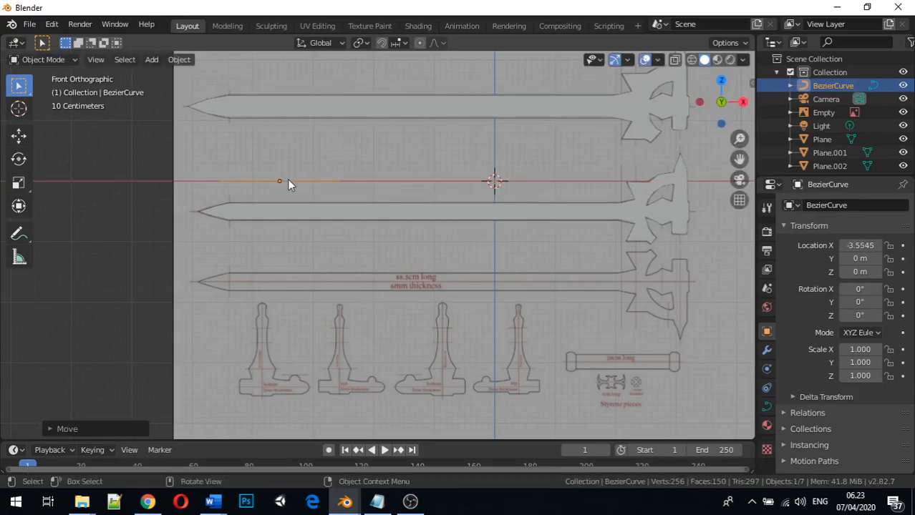
Move the Bezier curve along the Z axis to about -3.68 m, just below the first guard templates
{"action": "key", "text": "g"}
{"action": "key", "text": "z"}
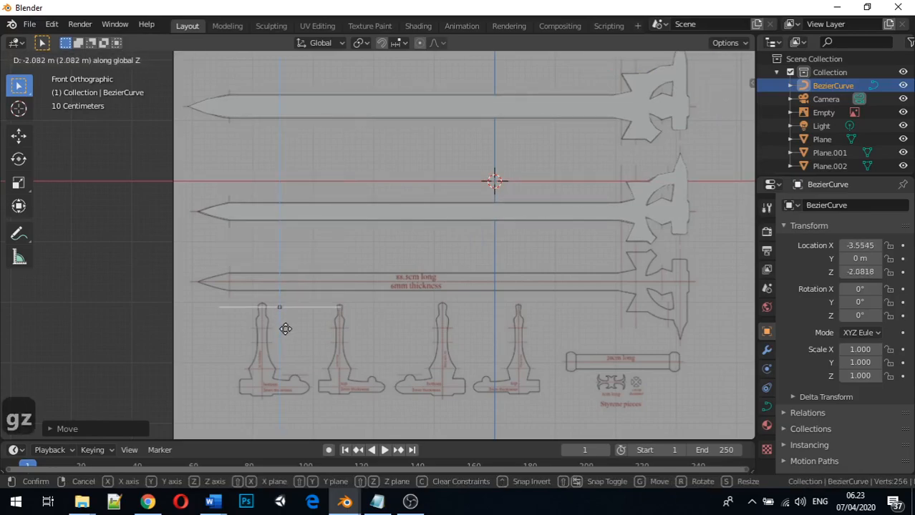
{"action": "left_click", "coordinate": [270, 403]}
{"action": "scroll", "coordinate": [270, 404], "scroll_direction": "up", "scroll_amount": 2}
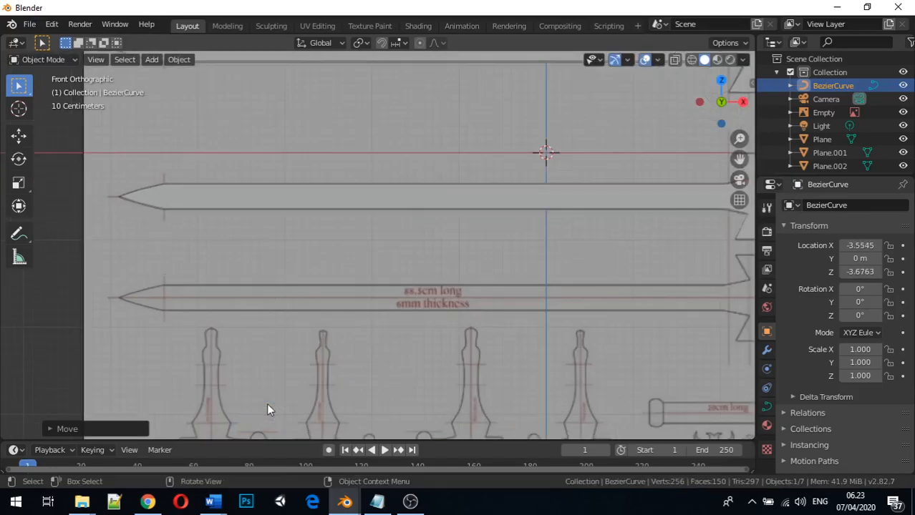
{"action": "middle_click_drag", "start_coordinate": [266, 403], "coordinate": [343, 245], "text": "shift"}
{"action": "scroll", "coordinate": [323, 285], "scroll_direction": "up", "scroll_amount": 1}
{"action": "scroll", "coordinate": [323, 284], "scroll_direction": "up", "scroll_amount": 1}
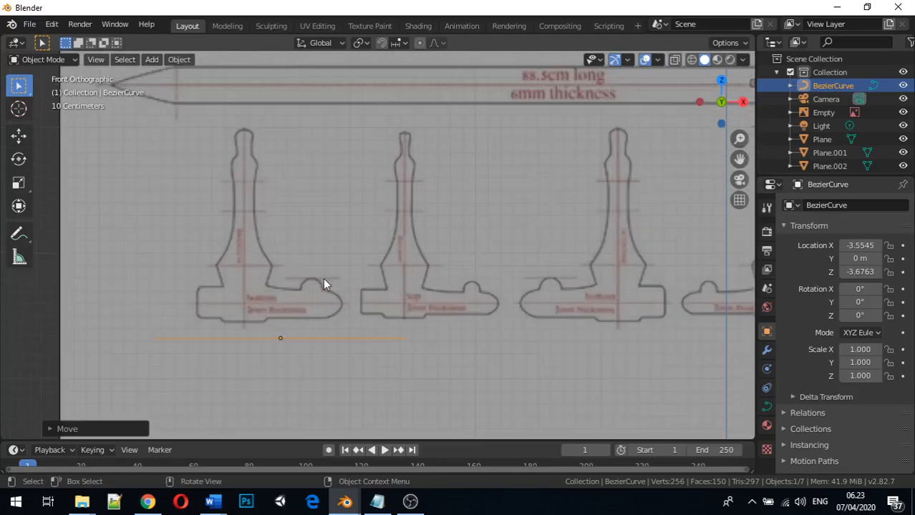
Set the Bezier curve's X rotation to 90°
{"action": "left_click", "coordinate": [860, 289]}
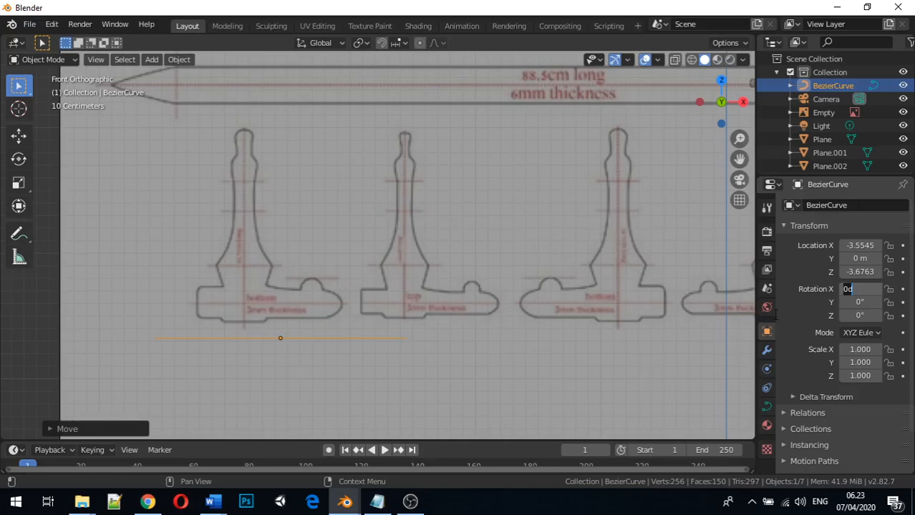
{"action": "key", "text": "Return"}
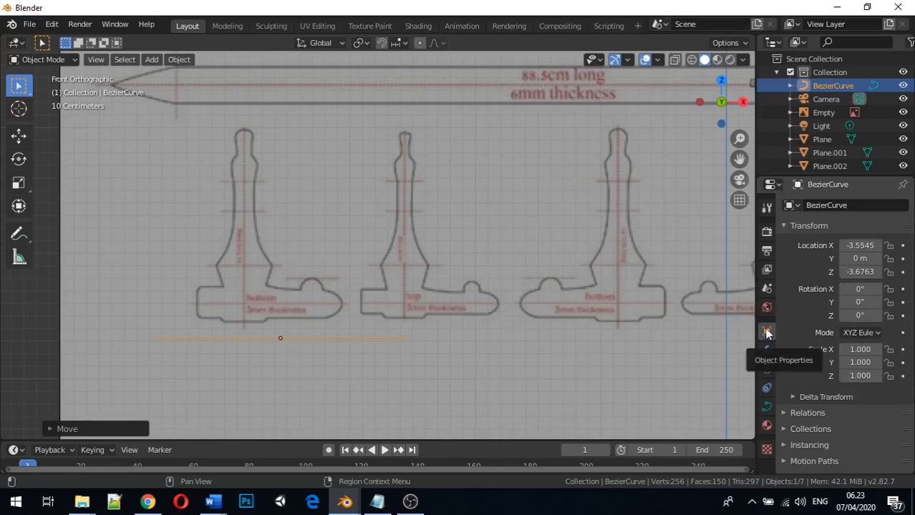
{"action": "double_click", "coordinate": [858, 289]}
{"action": "type", "text": "0d"}
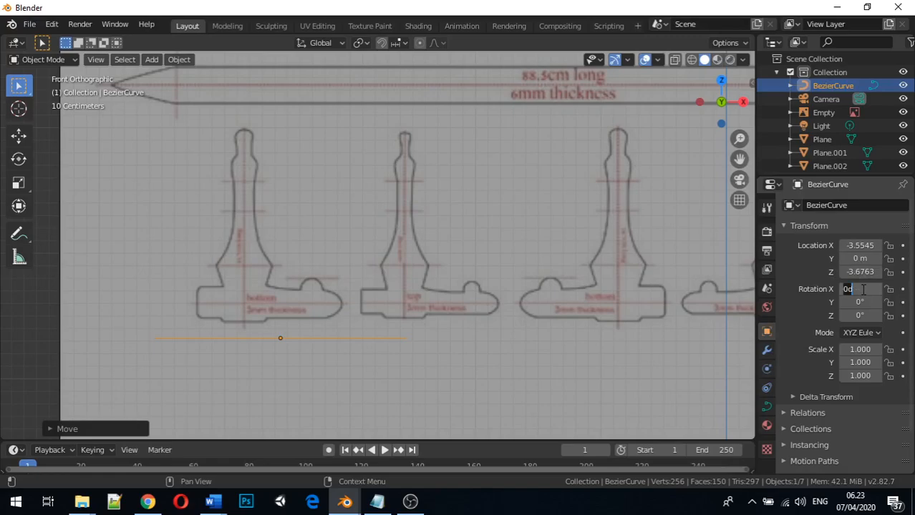
{"action": "type", "text": "90"}
{"action": "key", "text": "Return"}
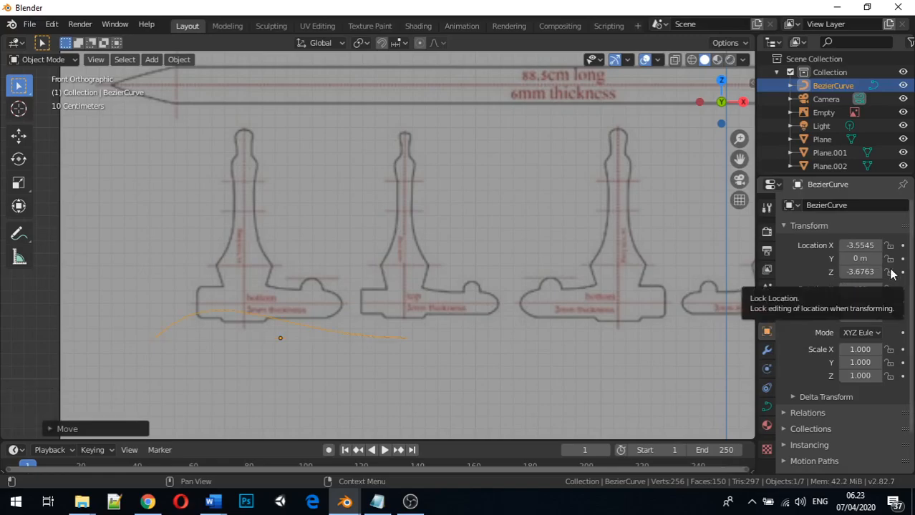
Inspect the rotated curve and its control points against the first guard template, both at an angle and in front view
{"action": "scroll", "coordinate": [230, 319], "scroll_direction": "up", "scroll_amount": 1}
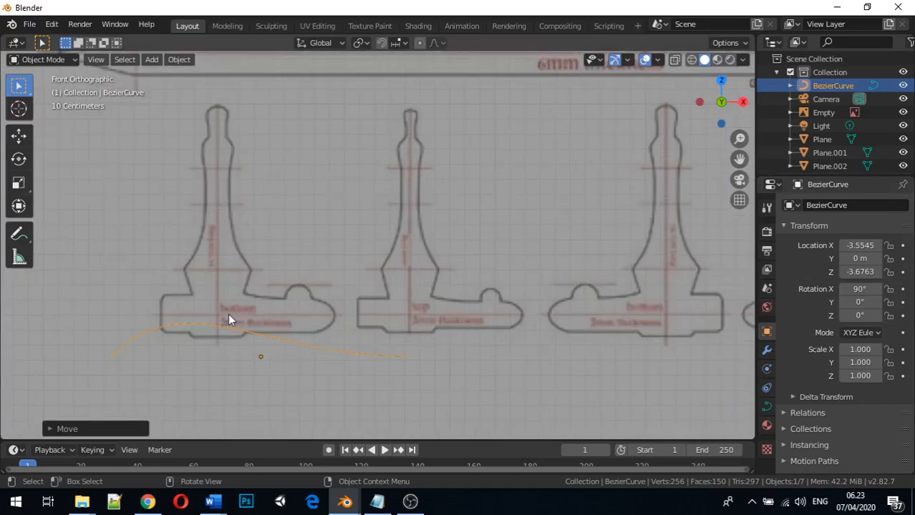
{"action": "middle_click_drag", "start_coordinate": [229, 323], "coordinate": [224, 351]}
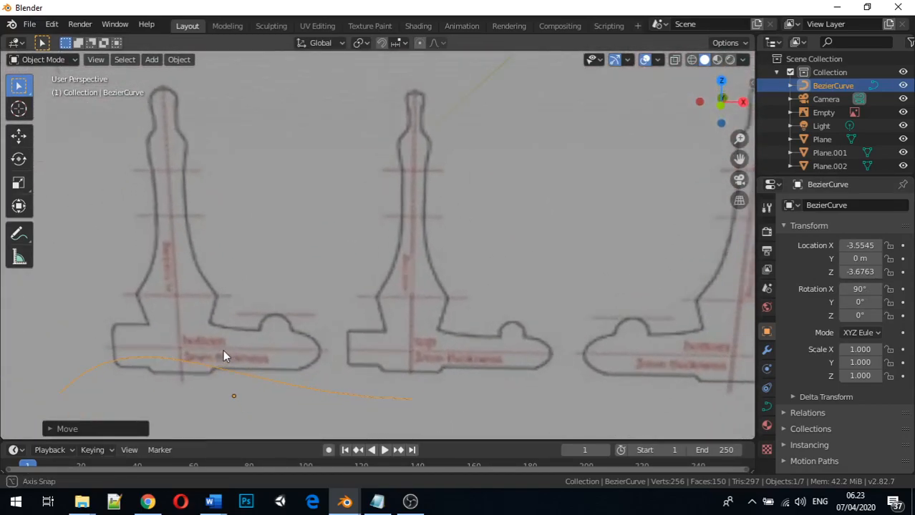
{"action": "key", "text": "KP_1"}
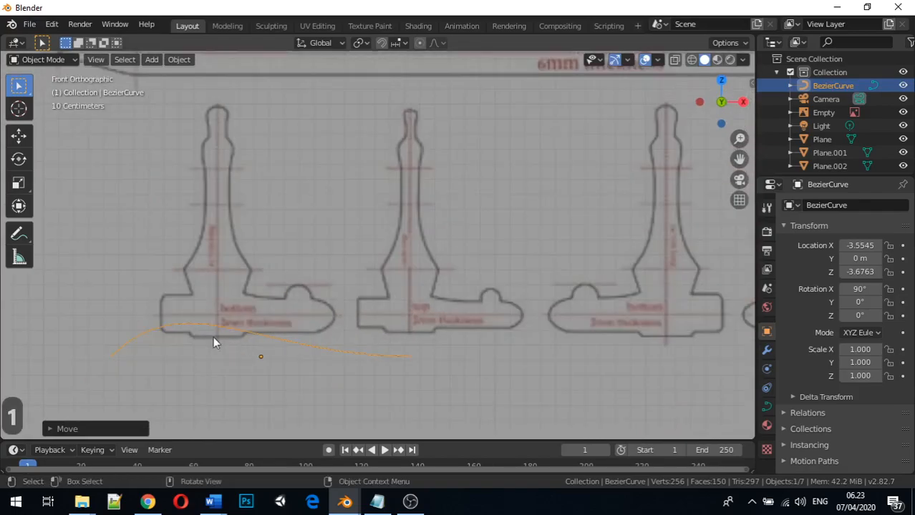
{"action": "scroll", "coordinate": [174, 324], "scroll_direction": "up", "scroll_amount": 1}
{"action": "scroll", "coordinate": [174, 324], "scroll_direction": "up", "scroll_amount": 1}
{"action": "scroll", "coordinate": [180, 337], "scroll_direction": "down", "scroll_amount": 1}
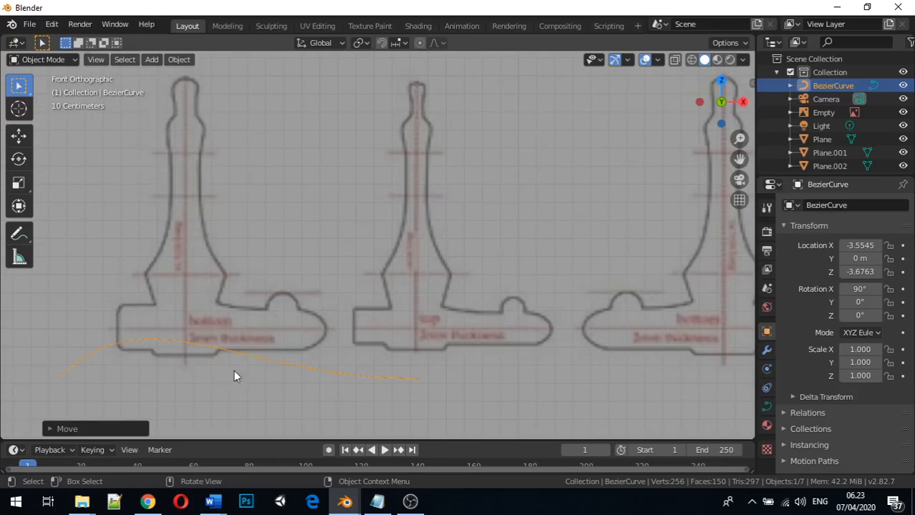
{"action": "key", "text": "Tab"}
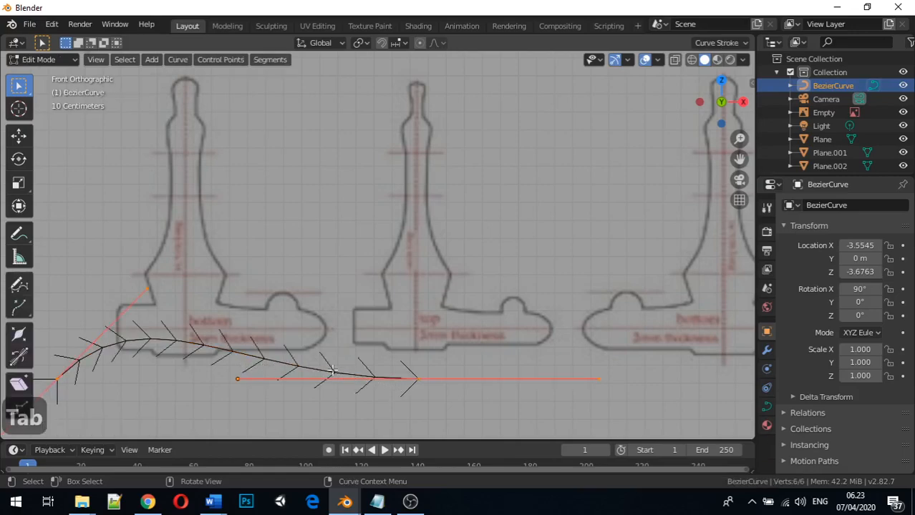
{"action": "key", "text": "Tab"}
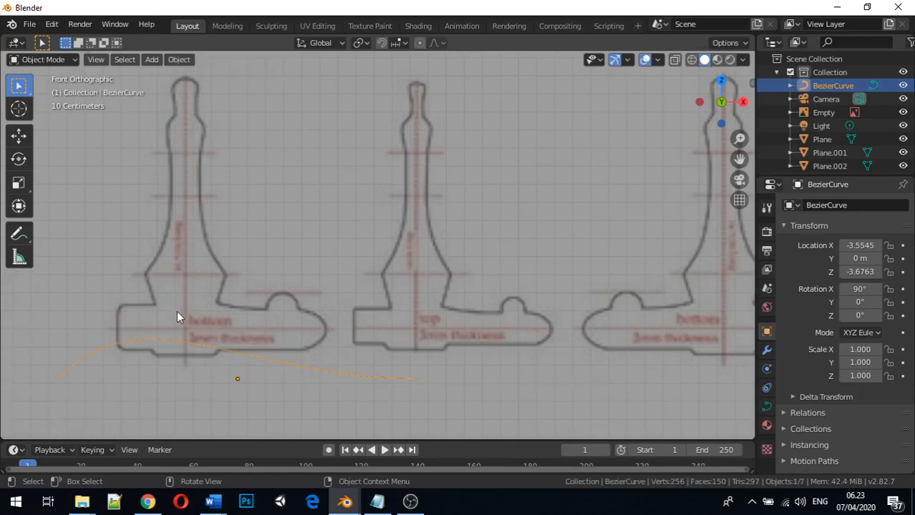
{"action": "scroll", "coordinate": [177, 310], "scroll_direction": "down", "scroll_amount": 1}
In Edit Mode, move the curve's start control point along X and about 0.16 m up along Z onto the first guard template's bottom edge
{"action": "key", "text": "Tab"}
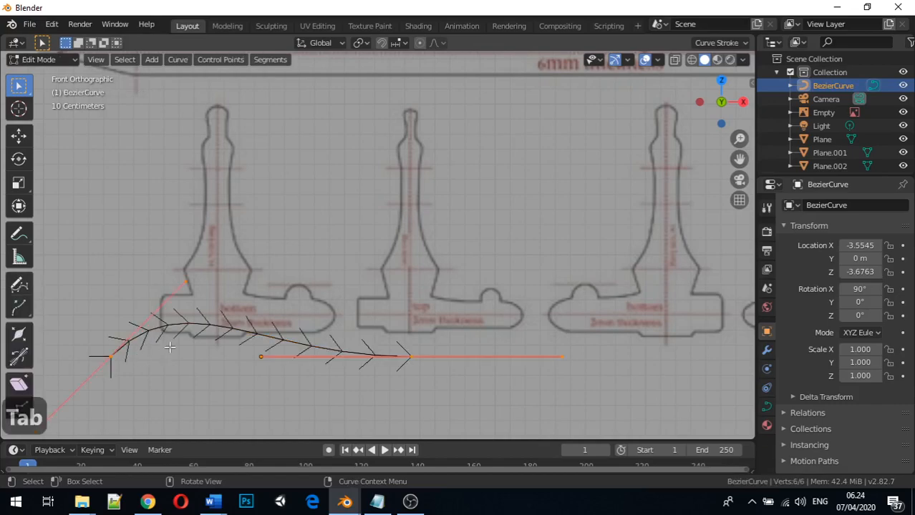
{"action": "left_click", "coordinate": [113, 356]}
{"action": "left_click", "coordinate": [111, 357]}
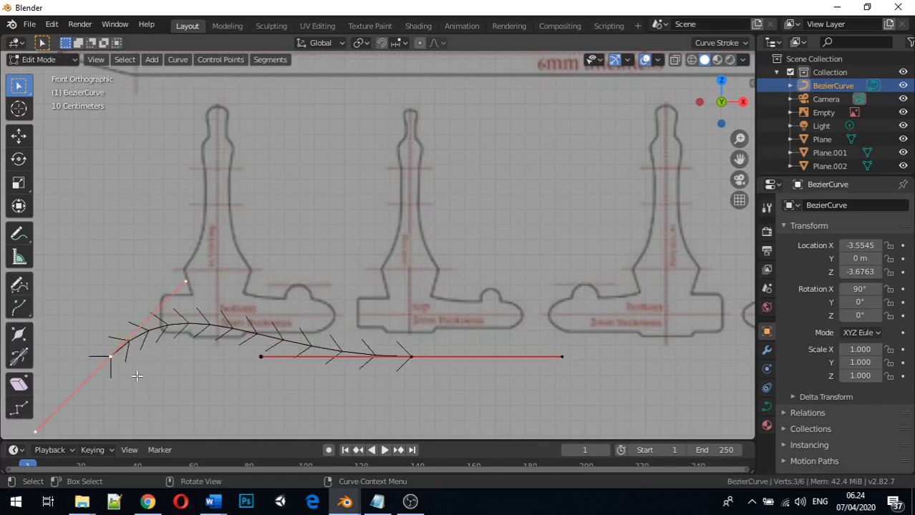
{"action": "key", "text": "g"}
{"action": "key", "text": "x"}
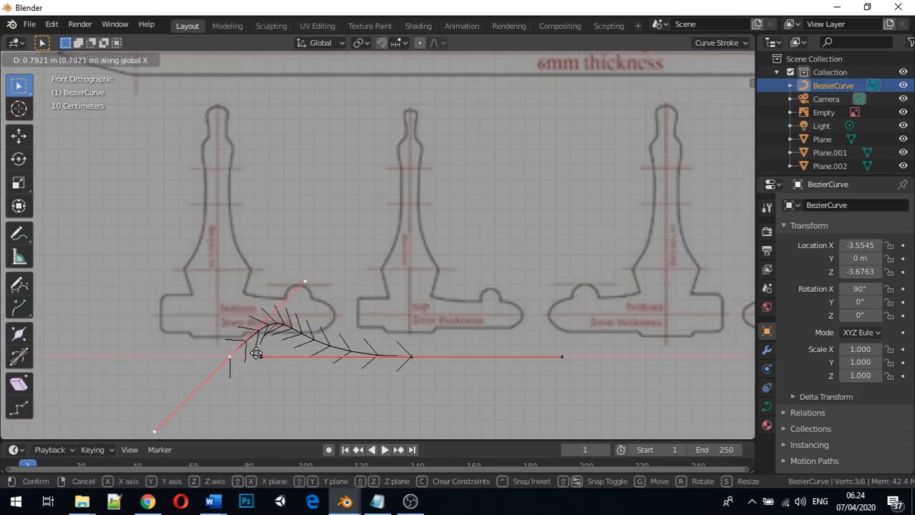
{"action": "left_click", "coordinate": [254, 359]}
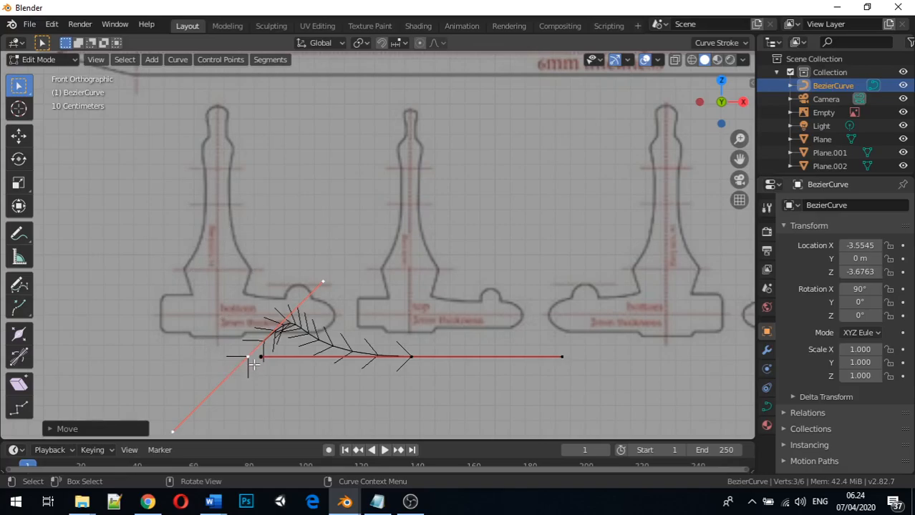
{"action": "key", "text": "g"}
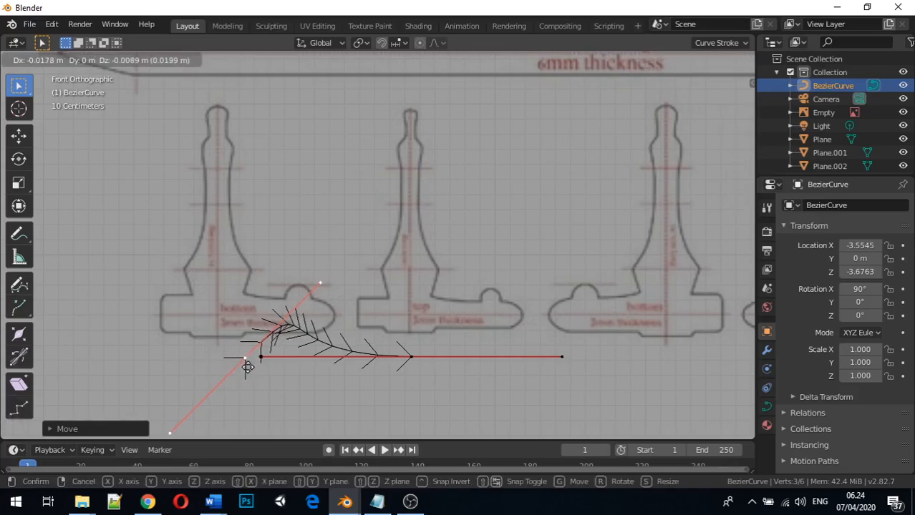
{"action": "key", "text": "z"}
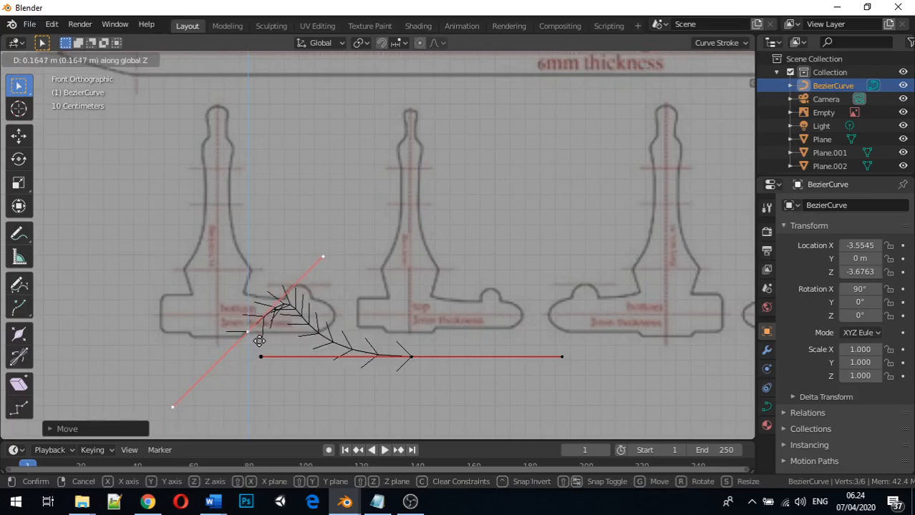
{"action": "left_click", "coordinate": [260, 340]}
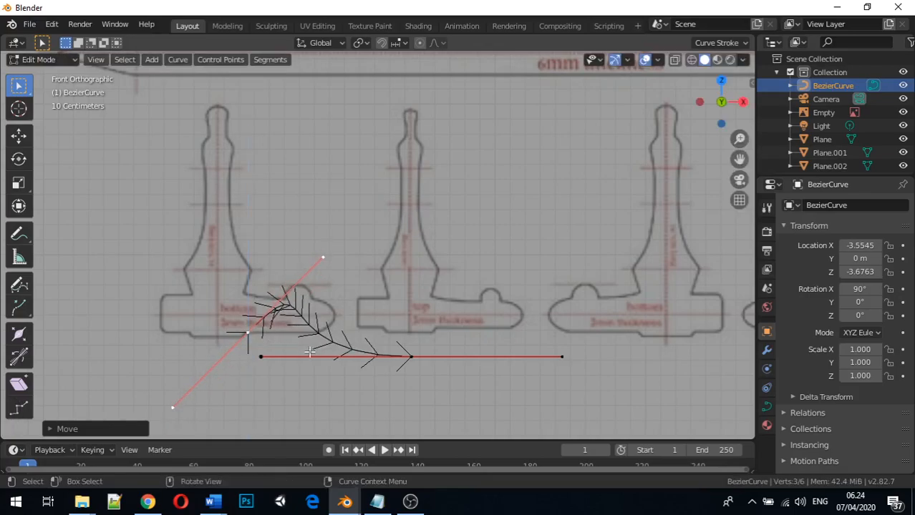
Scale down the start control point's handles and set their handle type to Vector
{"action": "left_click", "coordinate": [324, 258]}
{"action": "left_click", "coordinate": [248, 332]}
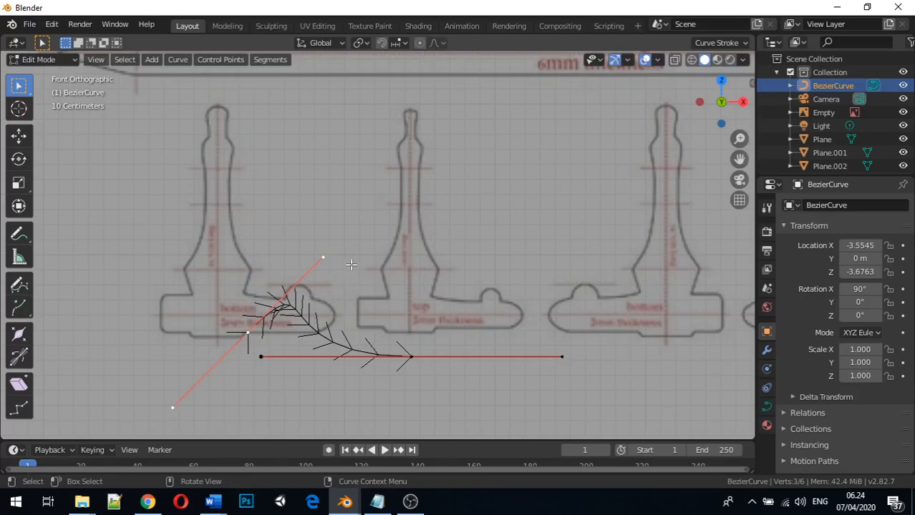
{"action": "key", "text": "s"}
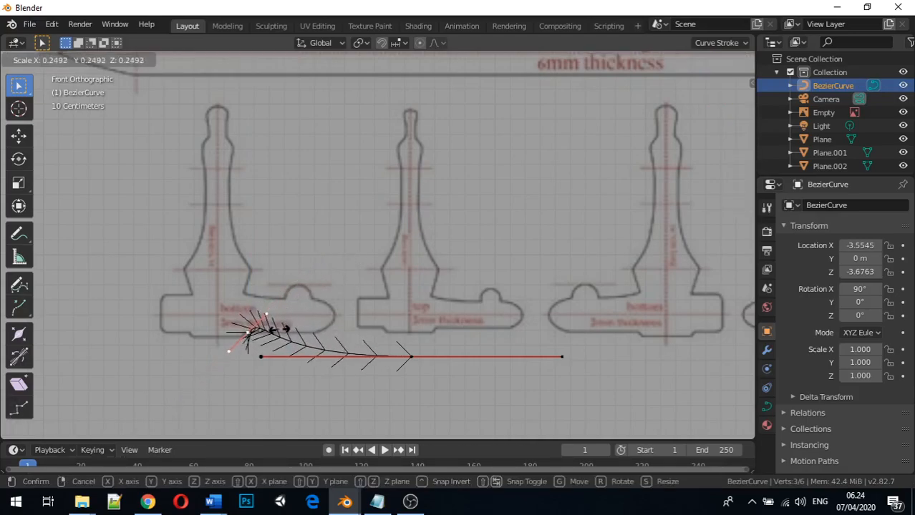
{"action": "left_click", "coordinate": [266, 327]}
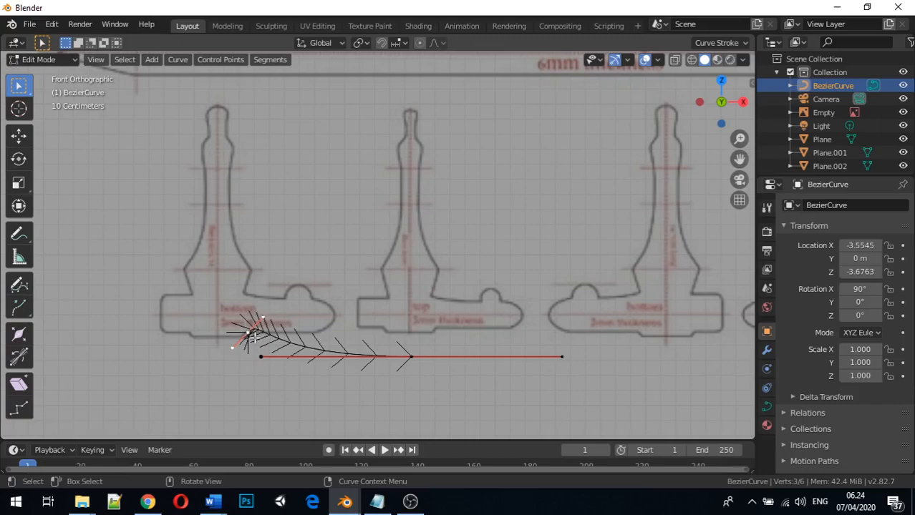
{"action": "key", "text": "v"}
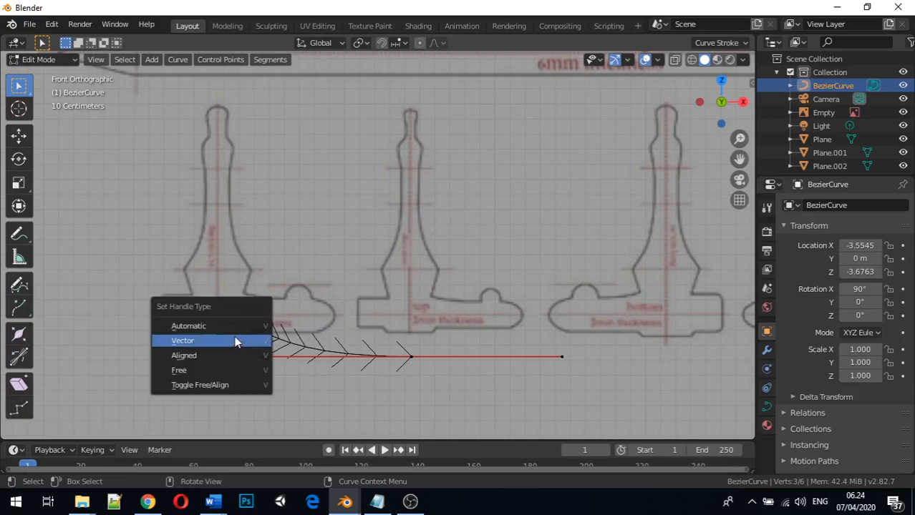
{"action": "left_click", "coordinate": [239, 341]}
{"action": "scroll", "coordinate": [256, 331], "scroll_direction": "up", "scroll_amount": 2}
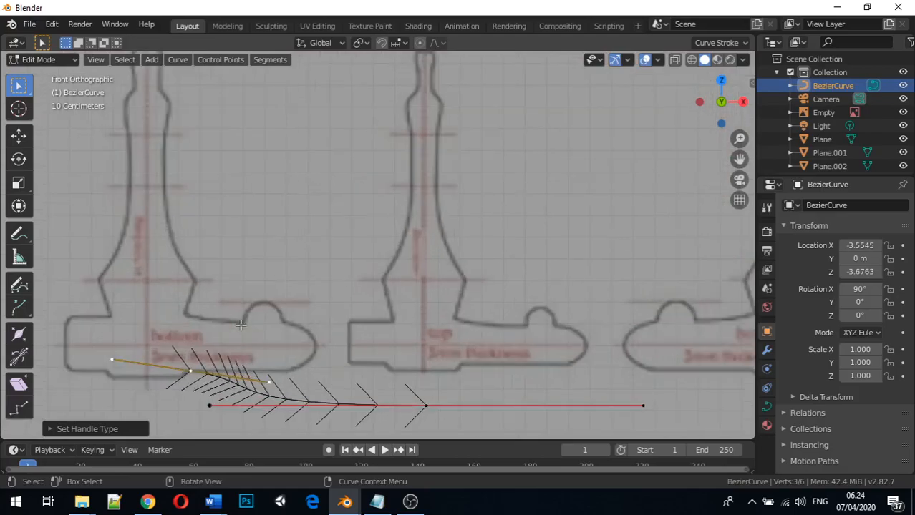
Move the start point's outer handle diagonally below the template and raise its inner handle along Z level with the bottom edge
{"action": "left_click", "coordinate": [110, 359]}
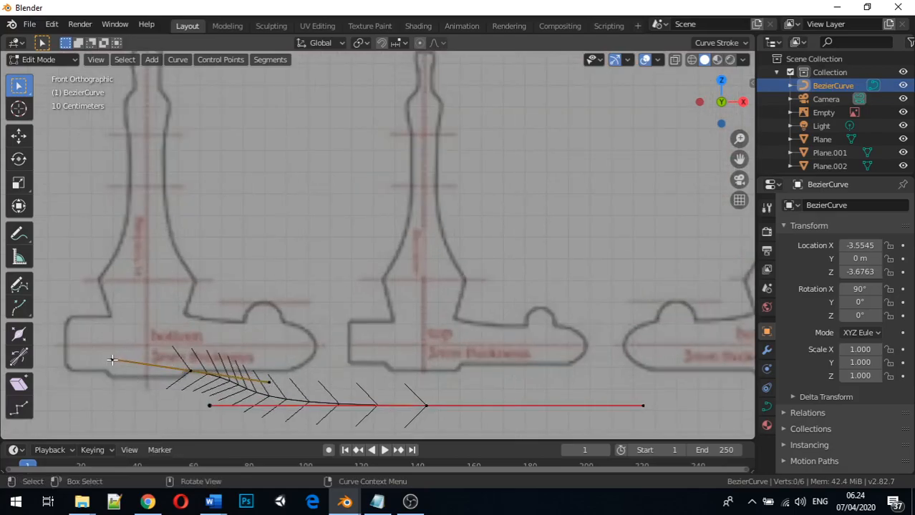
{"action": "key", "text": "g"}
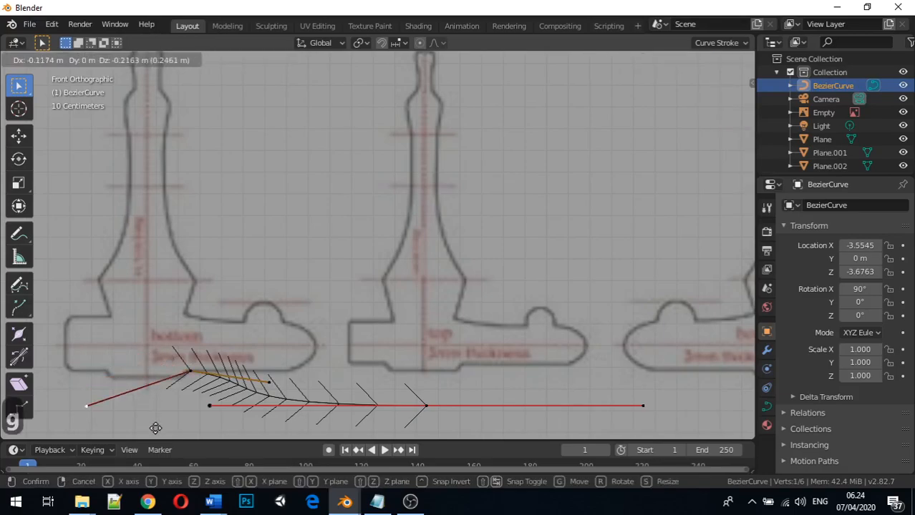
{"action": "left_click", "coordinate": [206, 54]}
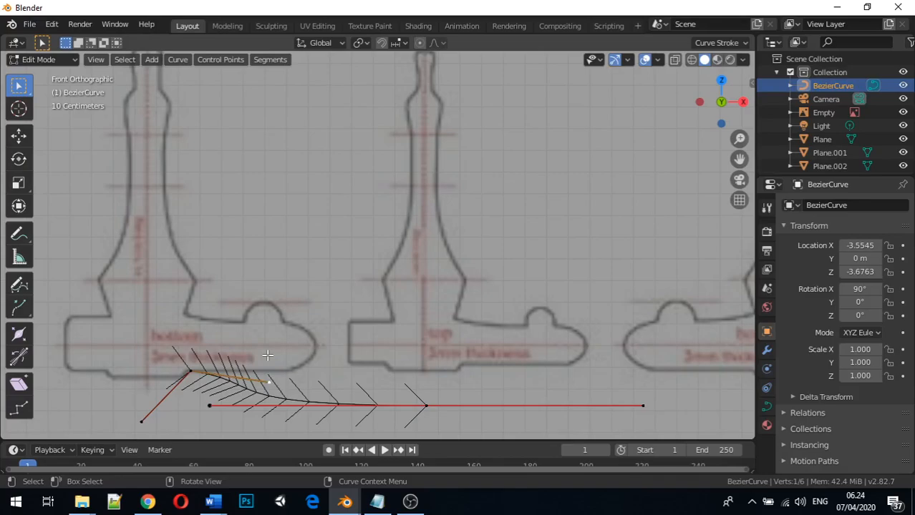
{"action": "key", "text": "g"}
{"action": "key", "text": "z"}
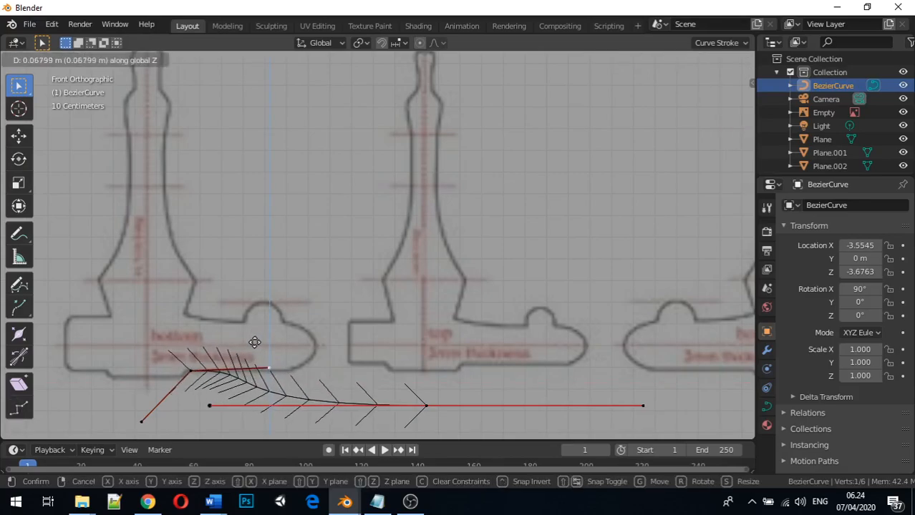
{"action": "left_click", "coordinate": [254, 345]}
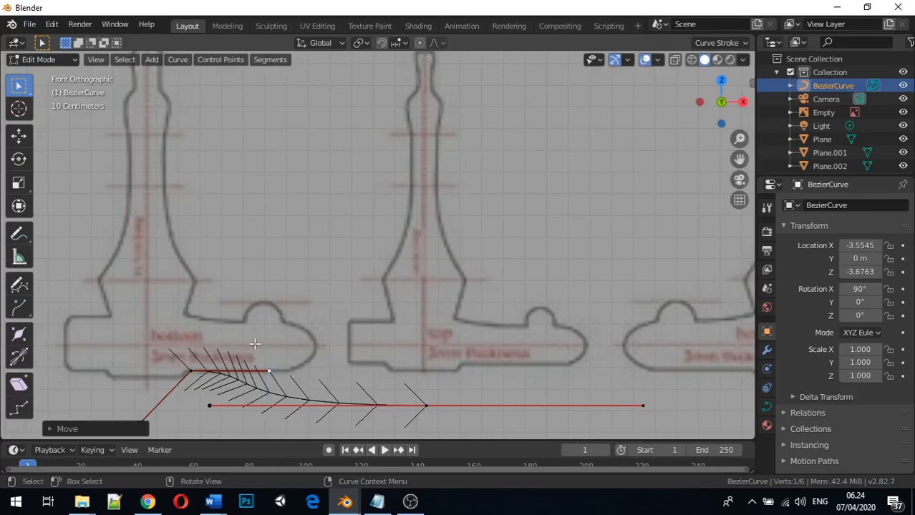
Scale down the handles of the curve's end control point
{"action": "left_click", "coordinate": [427, 406]}
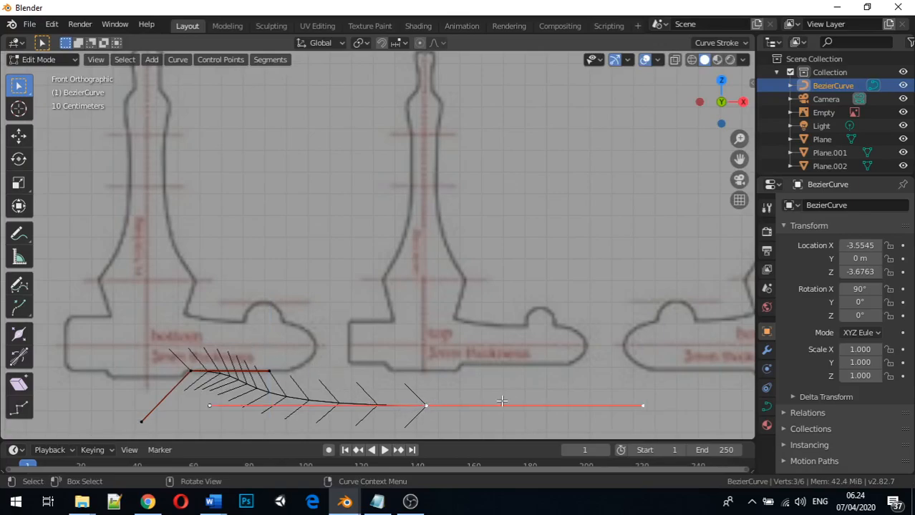
{"action": "key", "text": "s"}
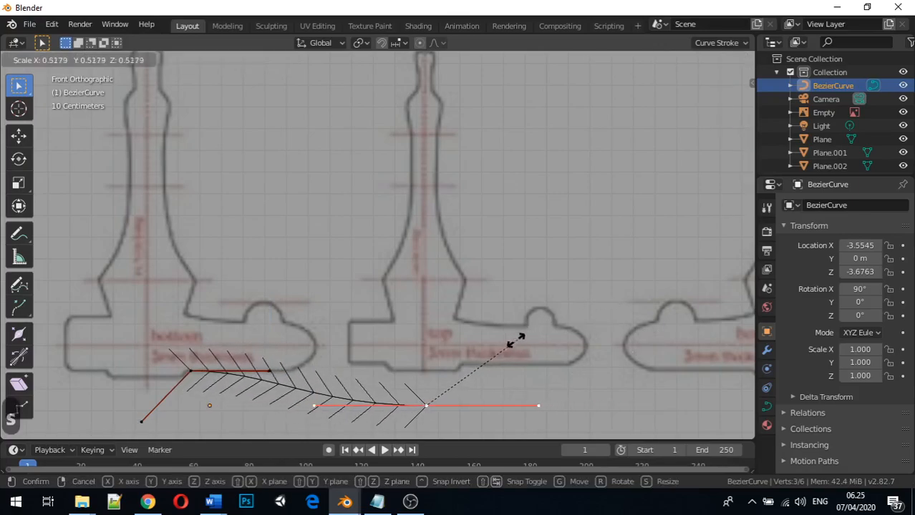
{"action": "left_click", "coordinate": [450, 385]}
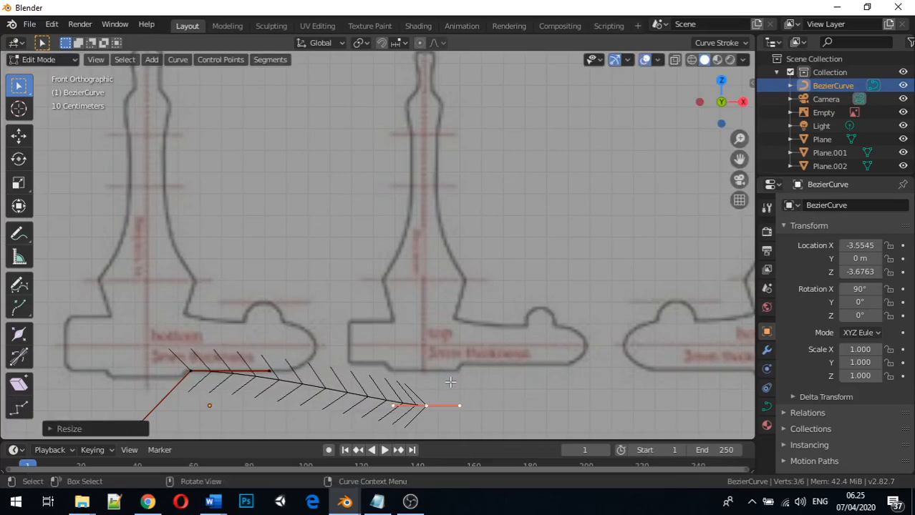
Move the end control point along X and Z to where the first template's straight bottom edge meets the rounded tip
{"action": "key", "text": "g"}
{"action": "key", "text": "x"}
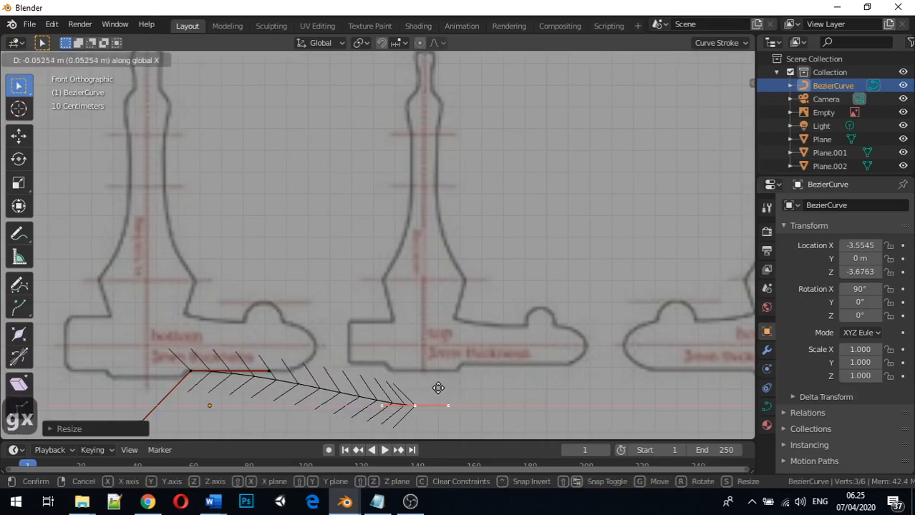
{"action": "left_click", "coordinate": [317, 366]}
{"action": "key", "text": "g"}
{"action": "key", "text": "z"}
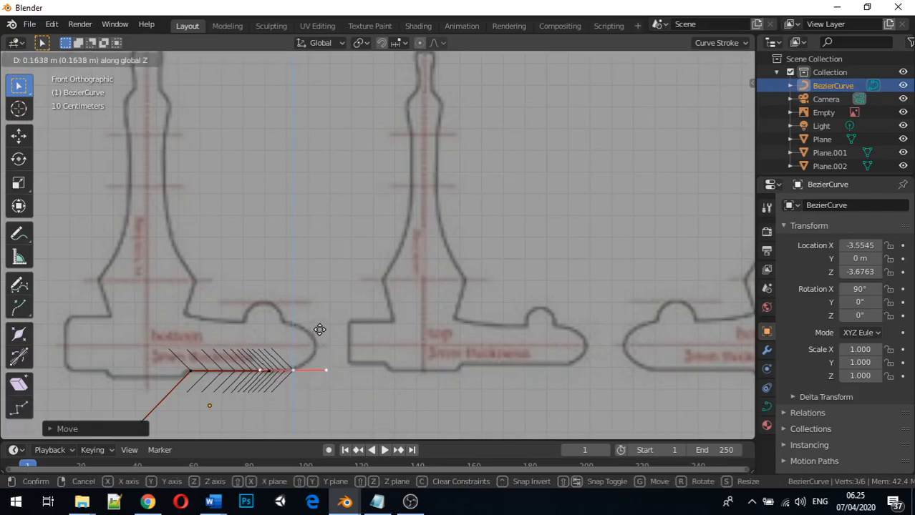
{"action": "left_click", "coordinate": [319, 330]}
{"action": "key", "text": "g"}
{"action": "key", "text": "x"}
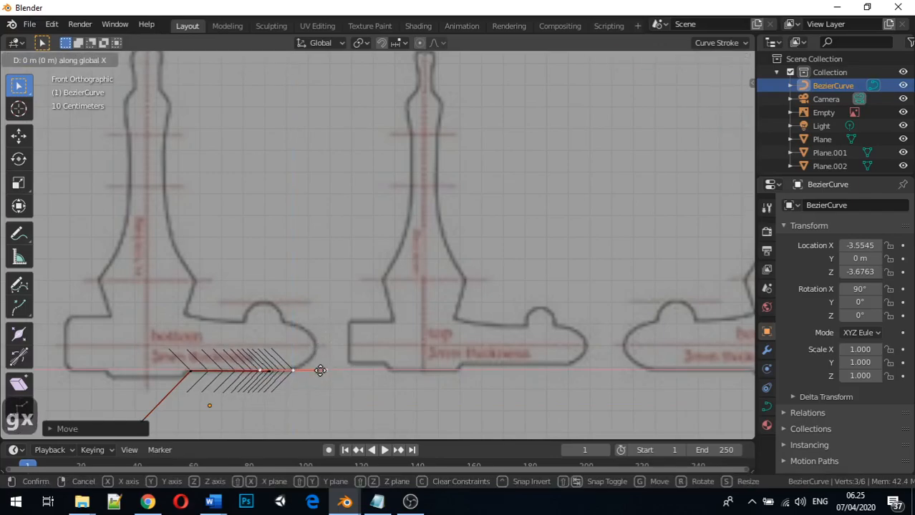
{"action": "left_click", "coordinate": [312, 371]}
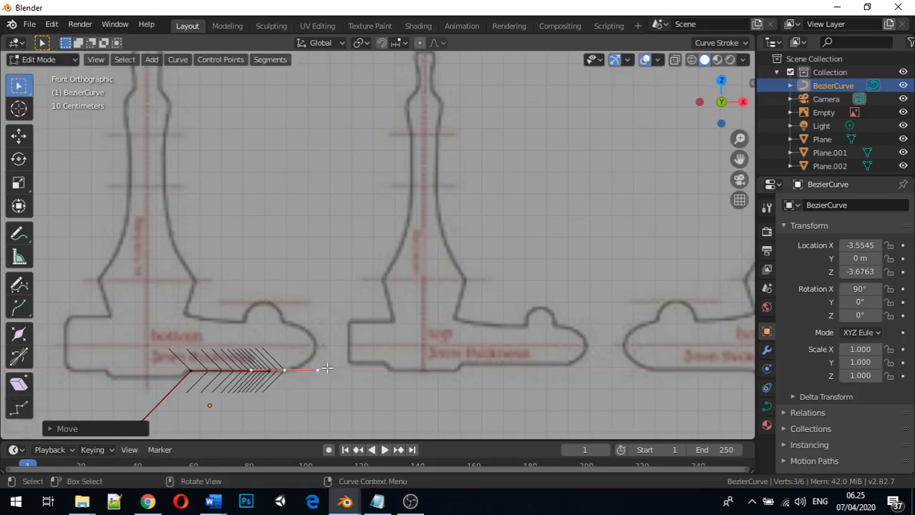
{"action": "left_click", "coordinate": [282, 372]}
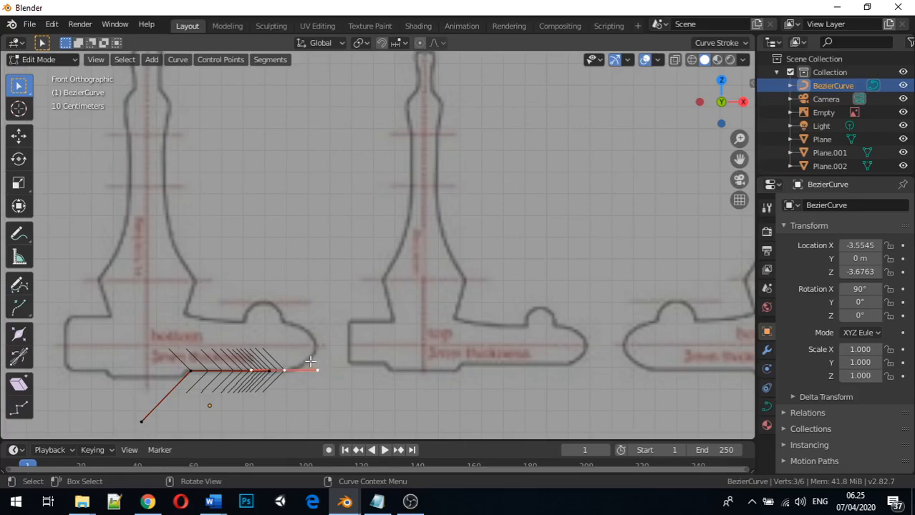
{"action": "key", "text": "e"}
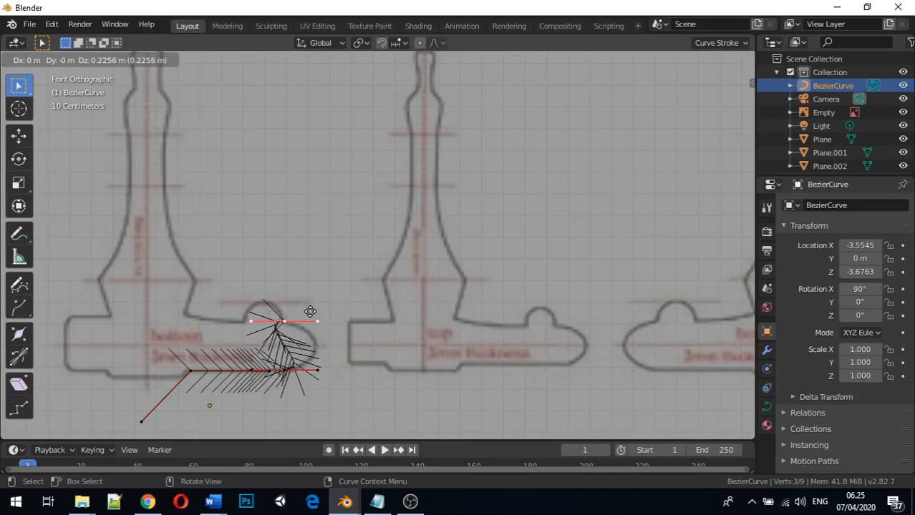
{"action": "left_click", "coordinate": [310, 311]}
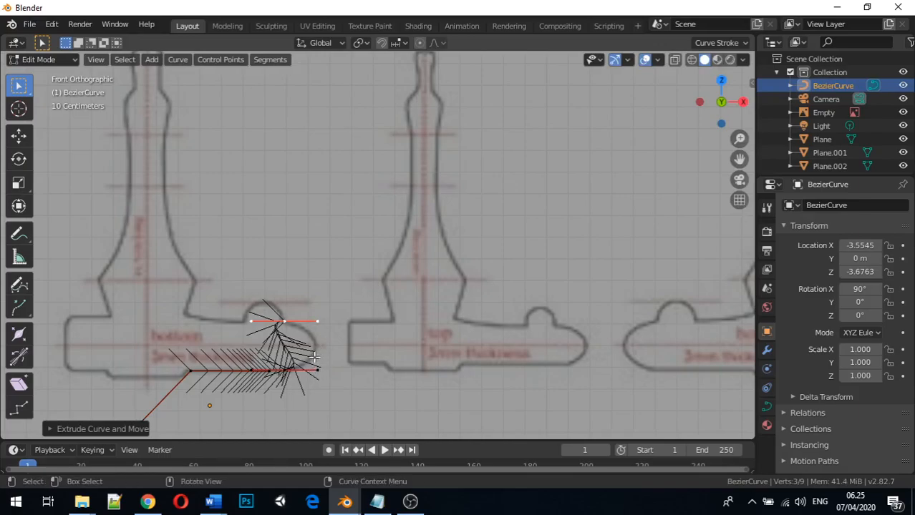
{"action": "key", "text": "ctrl+z"}
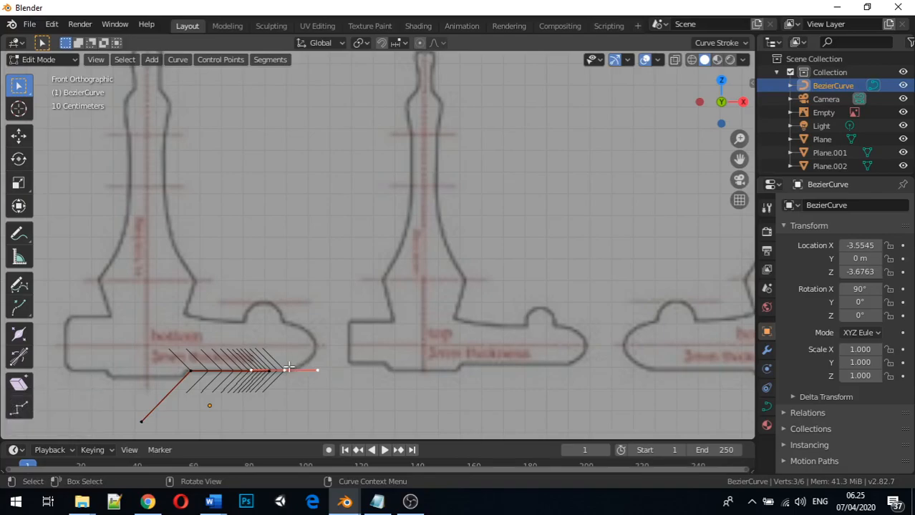
Extrude the end control point about 0.22 m up along Z to the foot of the round bump and set its handles to Vector
{"action": "key", "text": "e"}
{"action": "key", "text": "z"}
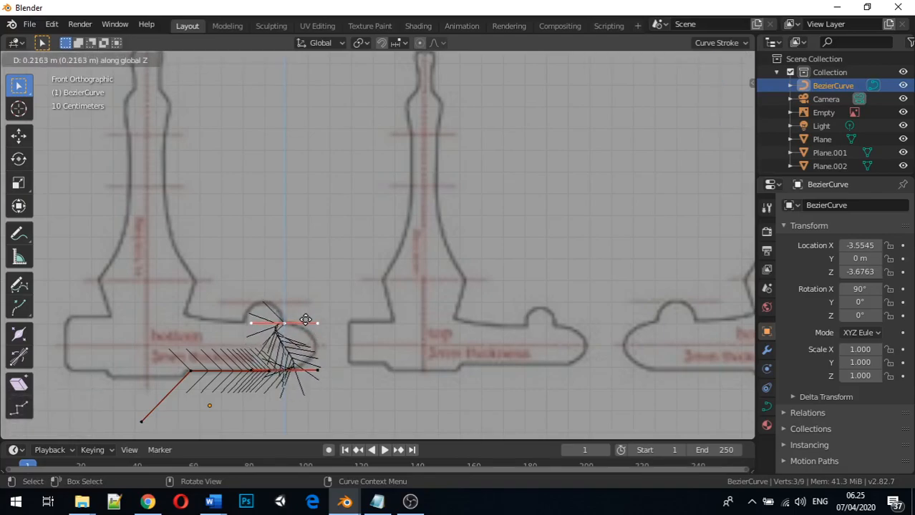
{"action": "left_click", "coordinate": [306, 320]}
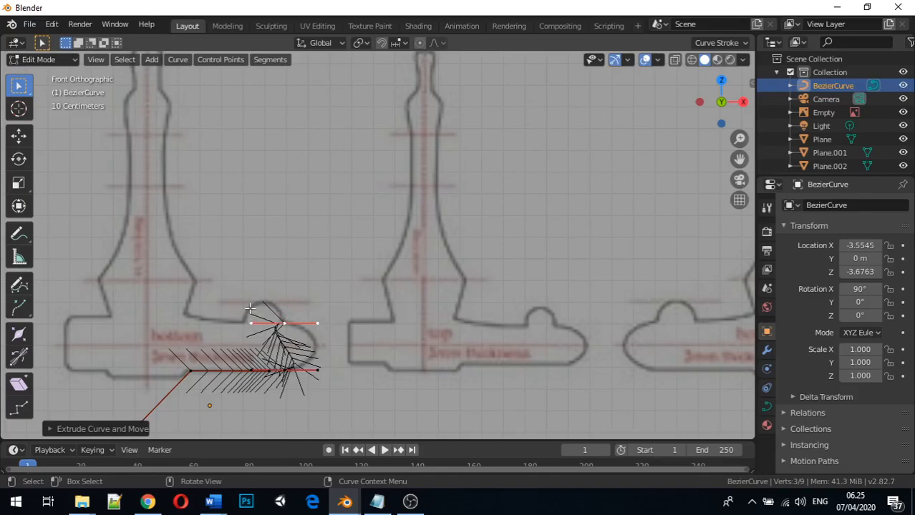
{"action": "left_click", "coordinate": [287, 323]}
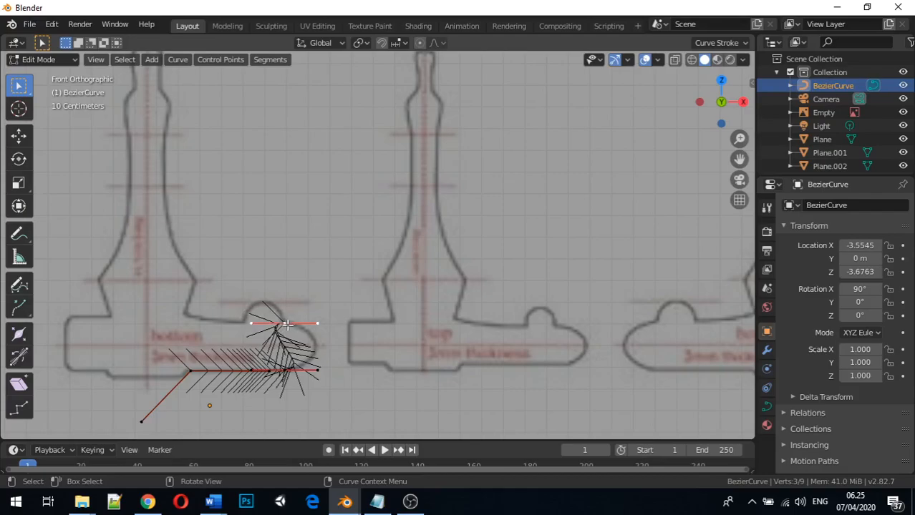
{"action": "key", "text": "v"}
{"action": "left_click", "coordinate": [289, 329]}
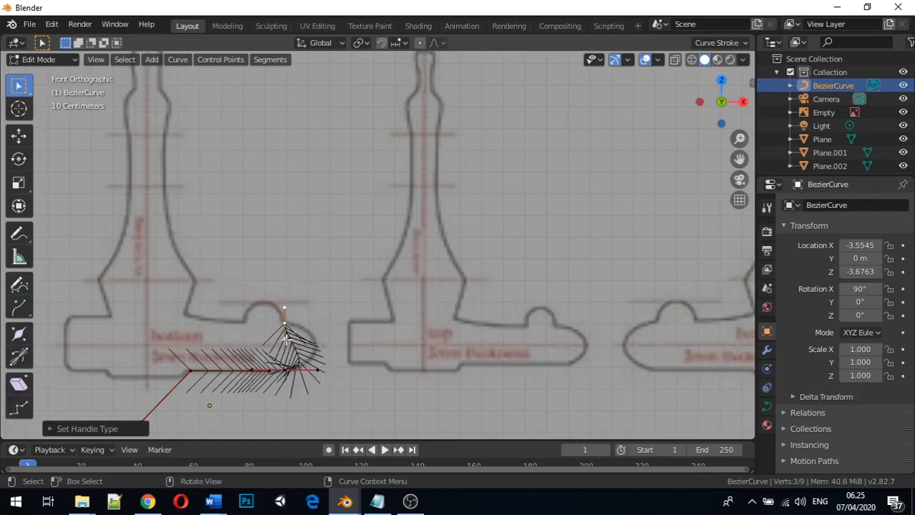
Move the end control point's lower handle about 0.2 m outward along X and about 0.05 m up along Z to round the tip
{"action": "left_click", "coordinate": [294, 338]}
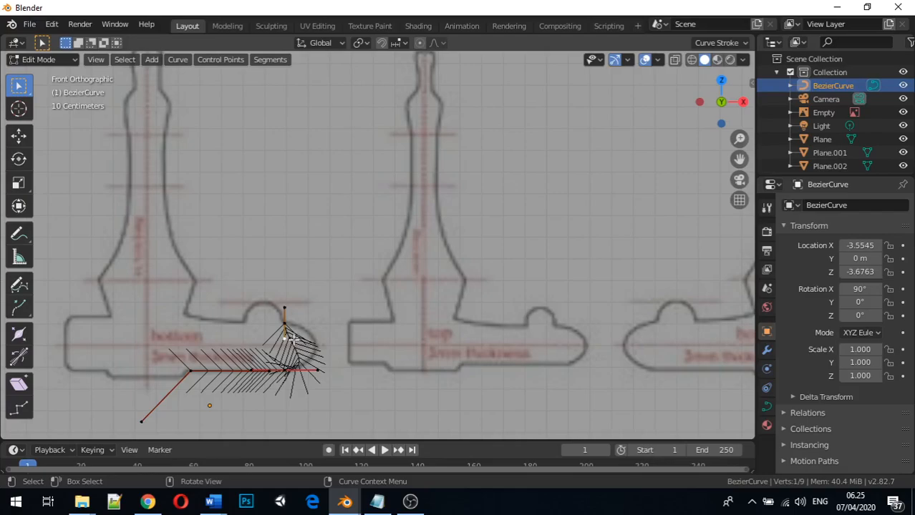
{"action": "key", "text": "g"}
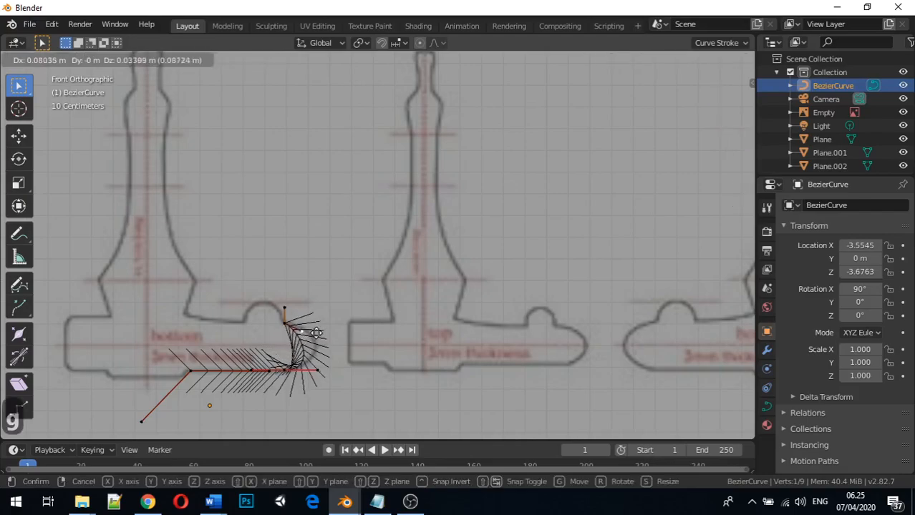
{"action": "key", "text": "x"}
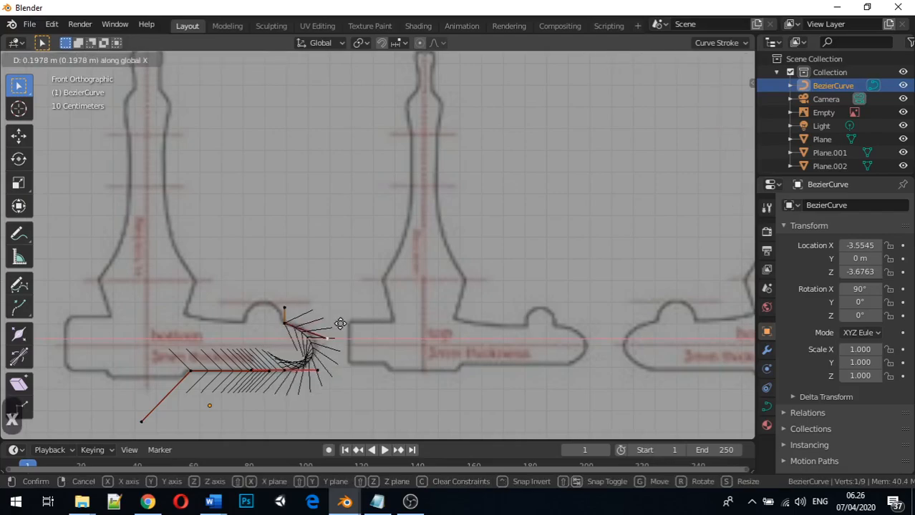
{"action": "left_click", "coordinate": [348, 325]}
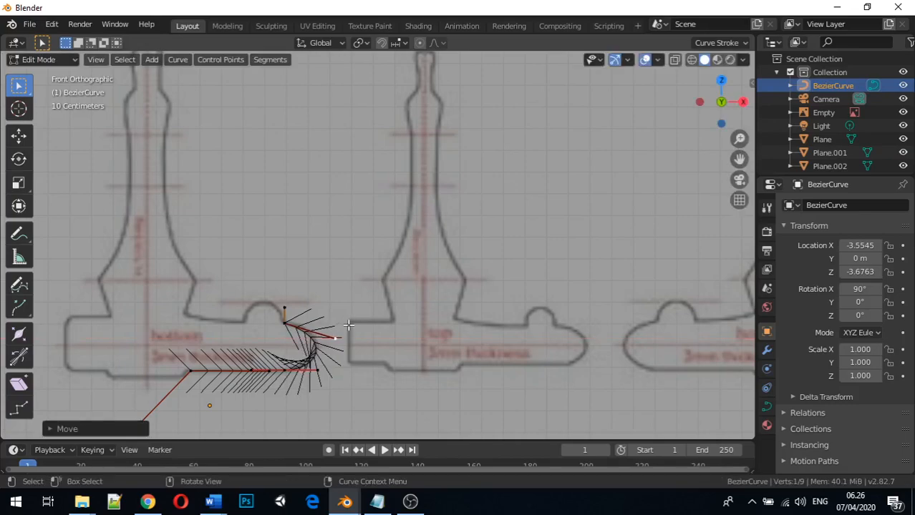
{"action": "key", "text": "g"}
{"action": "key", "text": "z"}
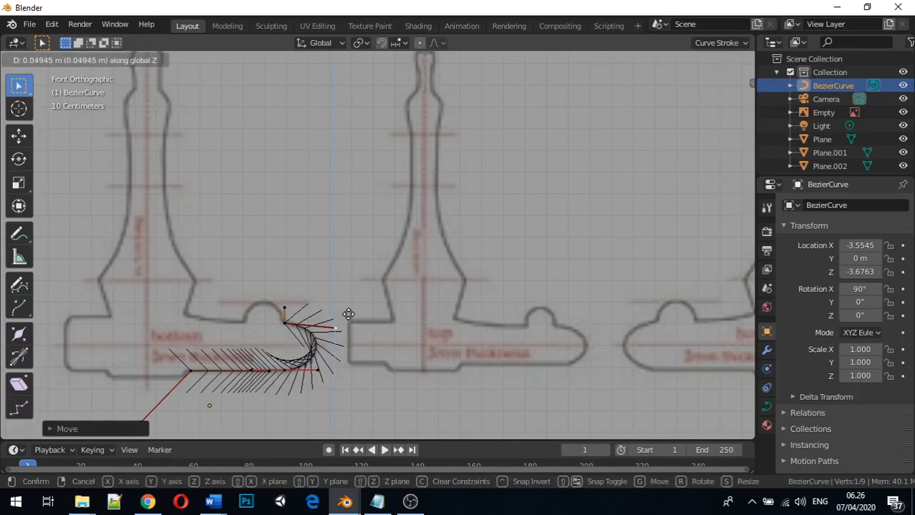
{"action": "left_click", "coordinate": [348, 314]}
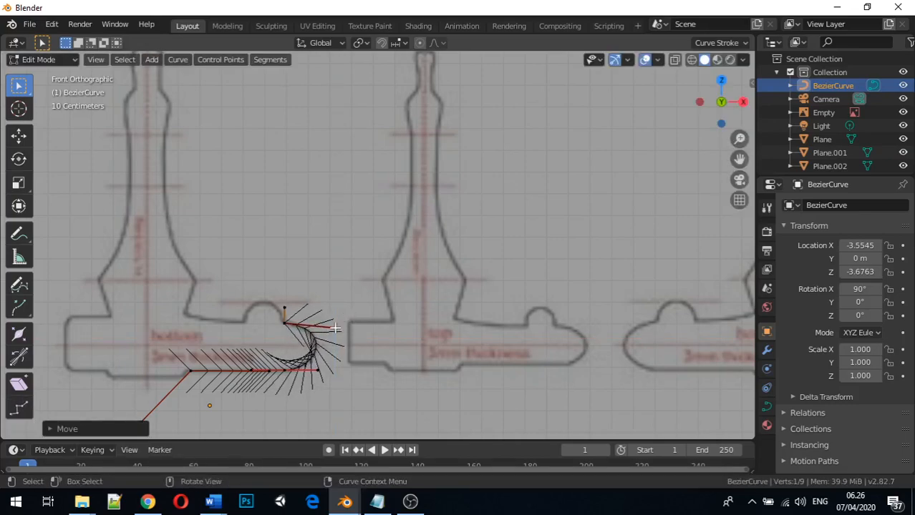
Nudge the tip-side handle of the control point ending the straight bottom edge slightly along X and Z to match the rounded tip
{"action": "left_click", "coordinate": [318, 370]}
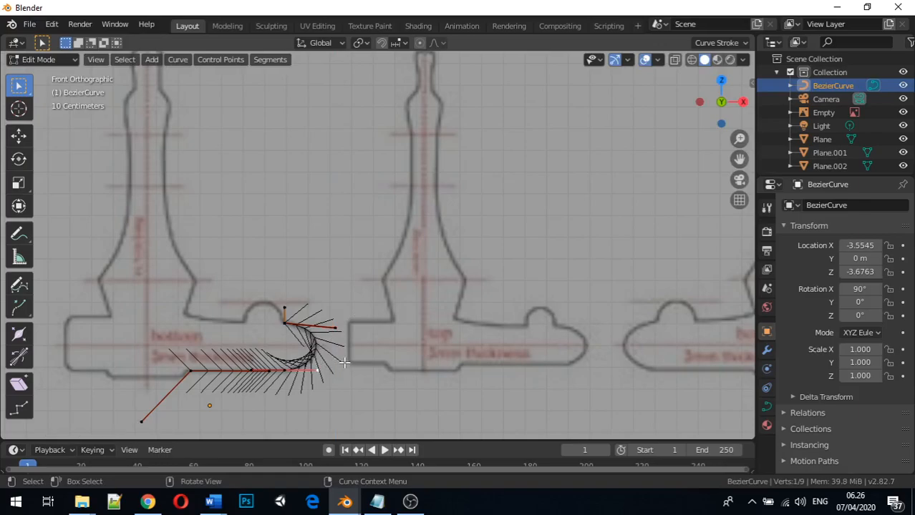
{"action": "key", "text": "g"}
{"action": "key", "text": "x"}
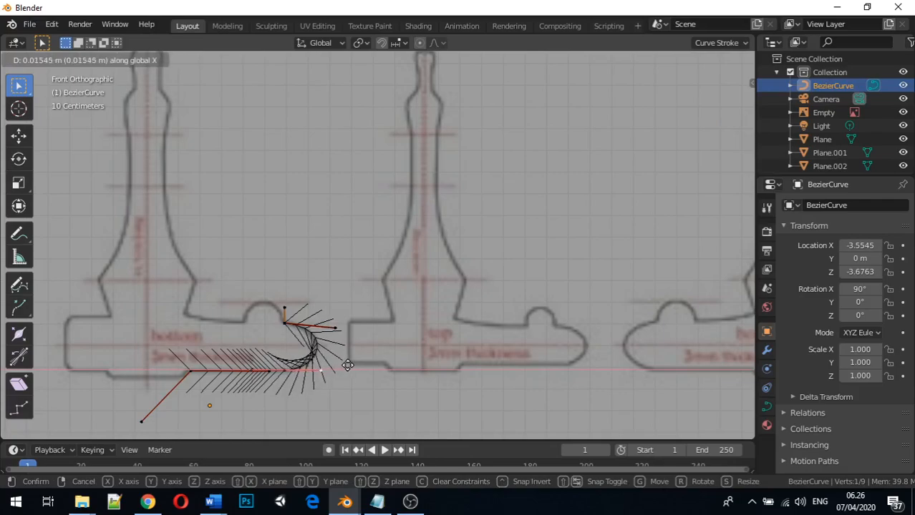
{"action": "left_click", "coordinate": [345, 365]}
{"action": "key", "text": "g"}
{"action": "key", "text": "z"}
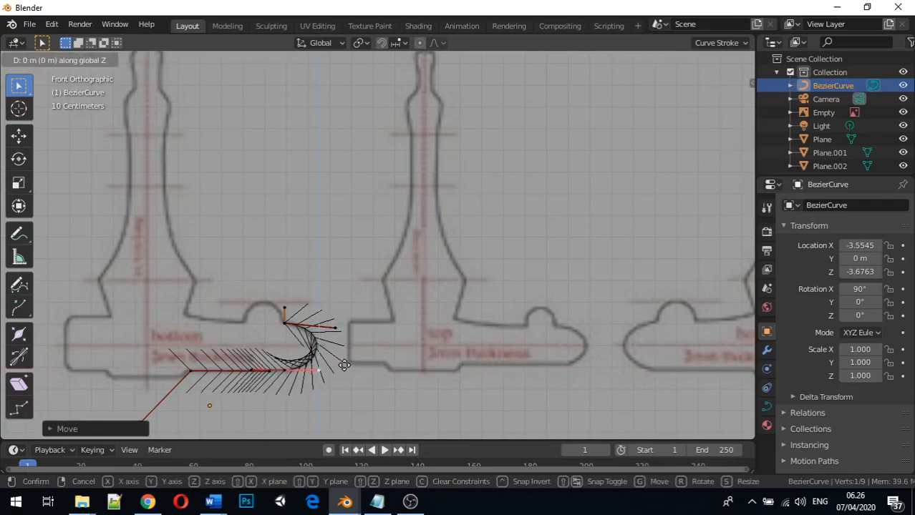
{"action": "left_click", "coordinate": [345, 363]}
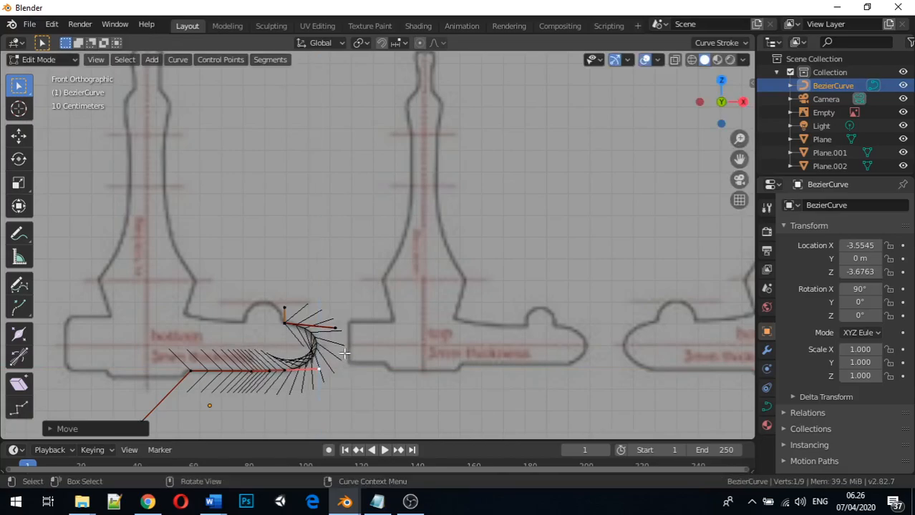
Fine-tune the end control point's tip-side handle, raising it slightly along Z and pulling it slightly inward along X
{"action": "left_click", "coordinate": [334, 329]}
{"action": "key", "text": "g"}
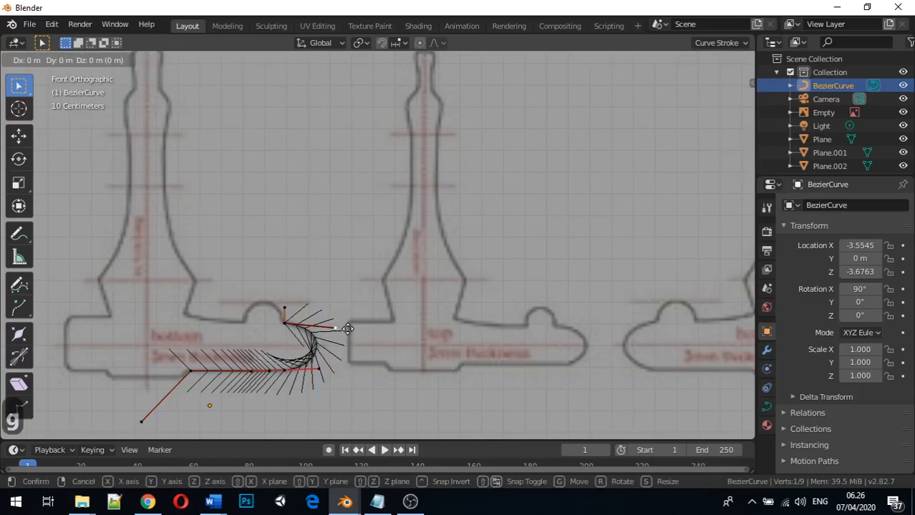
{"action": "key", "text": "z"}
{"action": "left_click", "coordinate": [342, 326]}
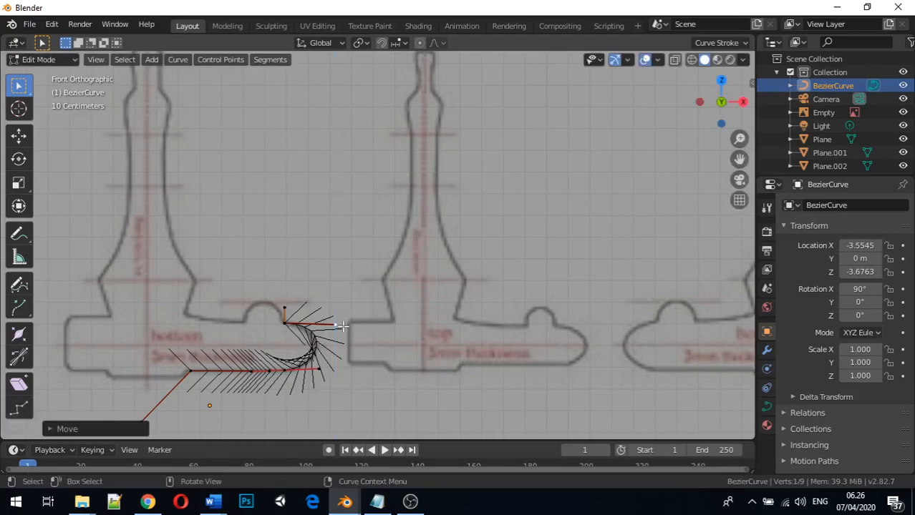
{"action": "key", "text": "g"}
{"action": "key", "text": "x"}
{"action": "left_click", "coordinate": [344, 326]}
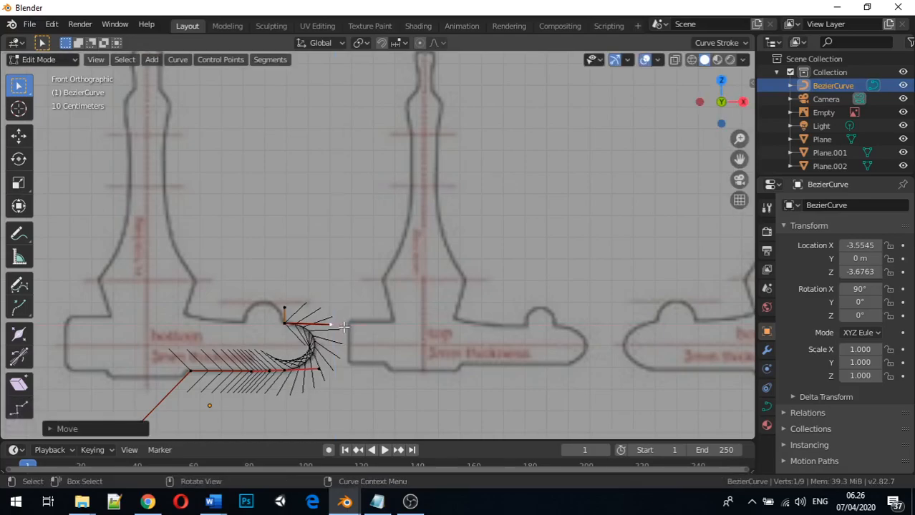
Extrude the end control point at the bump's right foot across to the bump's left foot
{"action": "left_click", "coordinate": [283, 322]}
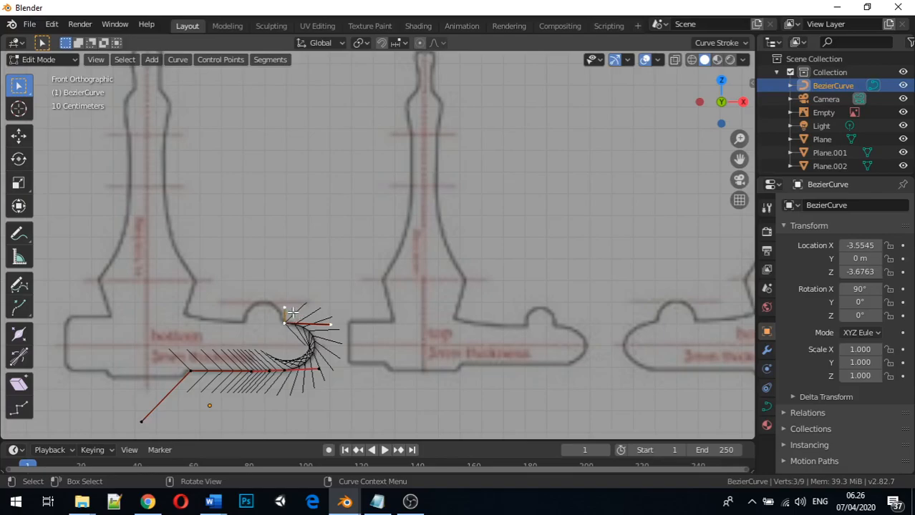
{"action": "scroll", "coordinate": [258, 301], "scroll_direction": "down", "scroll_amount": 1}
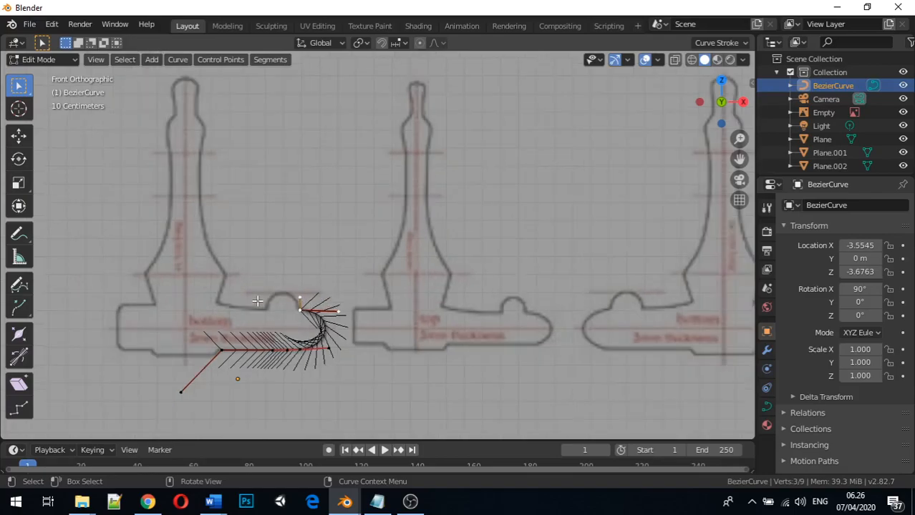
{"action": "scroll", "coordinate": [258, 301], "scroll_direction": "down", "scroll_amount": 1}
{"action": "scroll", "coordinate": [257, 301], "scroll_direction": "up", "scroll_amount": 3}
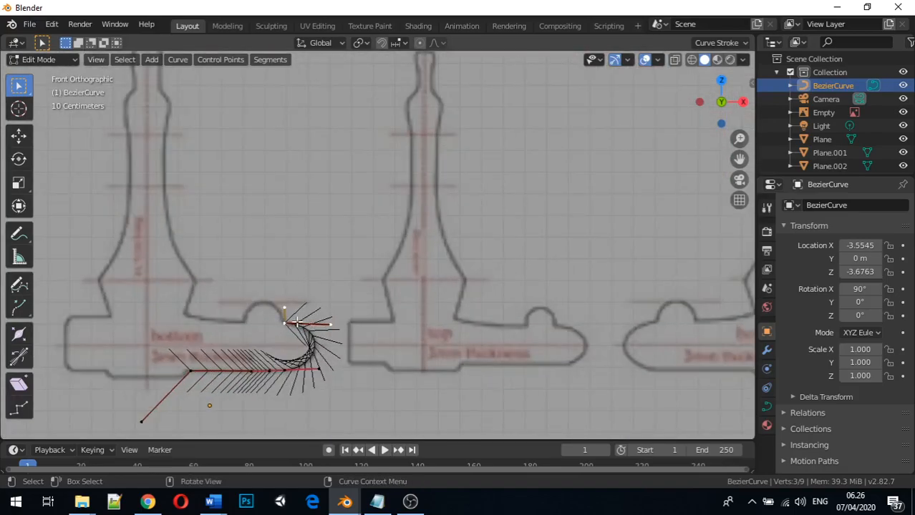
{"action": "key", "text": "g"}
{"action": "key", "text": "x"}
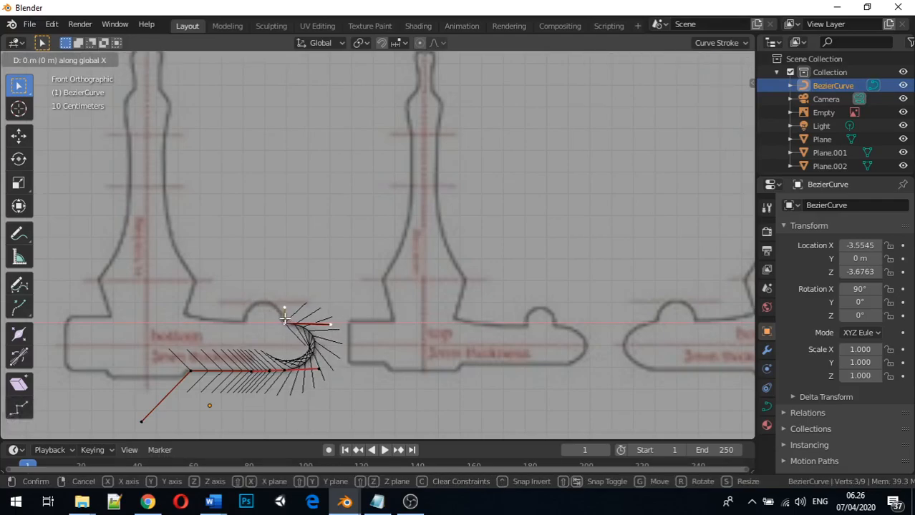
{"action": "left_click", "coordinate": [285, 318]}
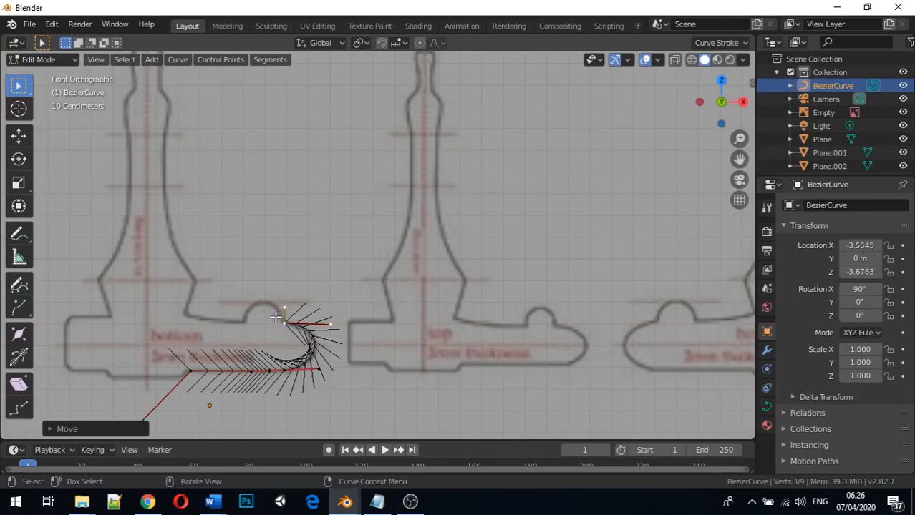
{"action": "key", "text": "e"}
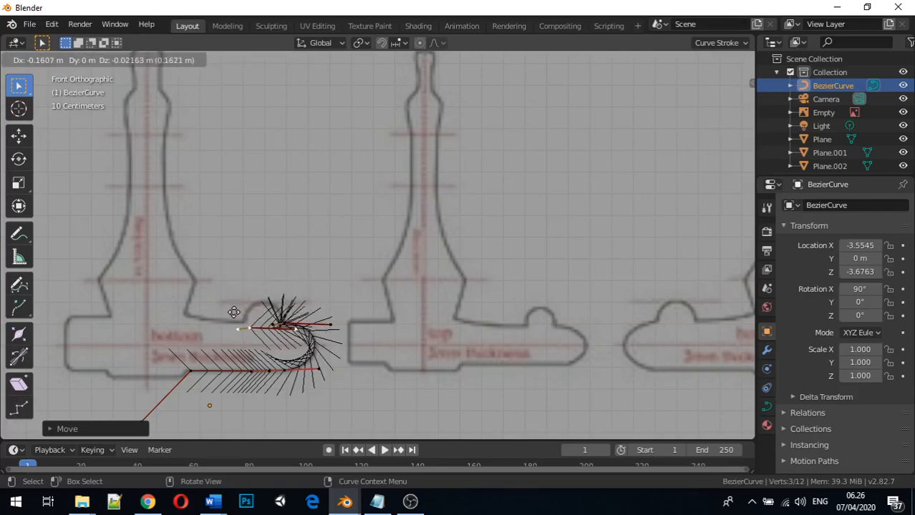
{"action": "left_click", "coordinate": [228, 308]}
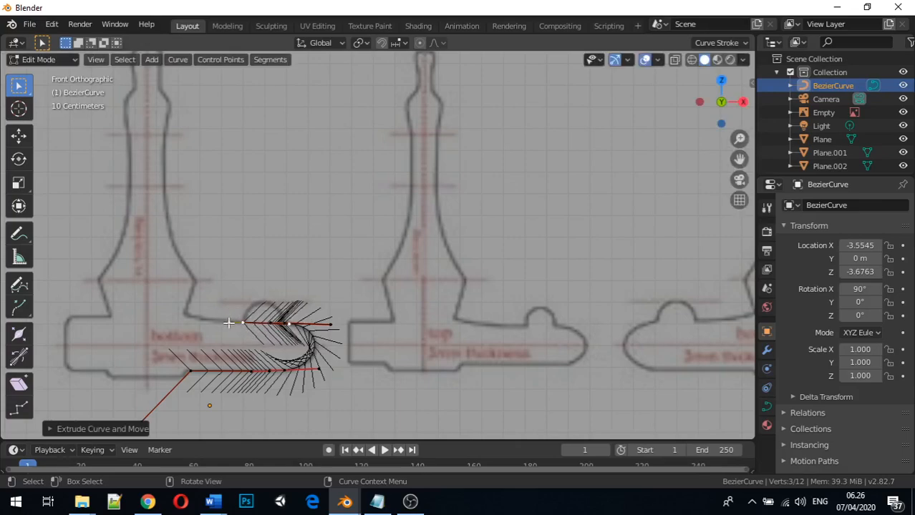
Raise the bump-side handle of the right-foot control point along Z and shift it about 0.06 m along X to stand directly above the point
{"action": "left_click", "coordinate": [243, 318]}
{"action": "scroll", "coordinate": [270, 335], "scroll_direction": "up", "scroll_amount": 2}
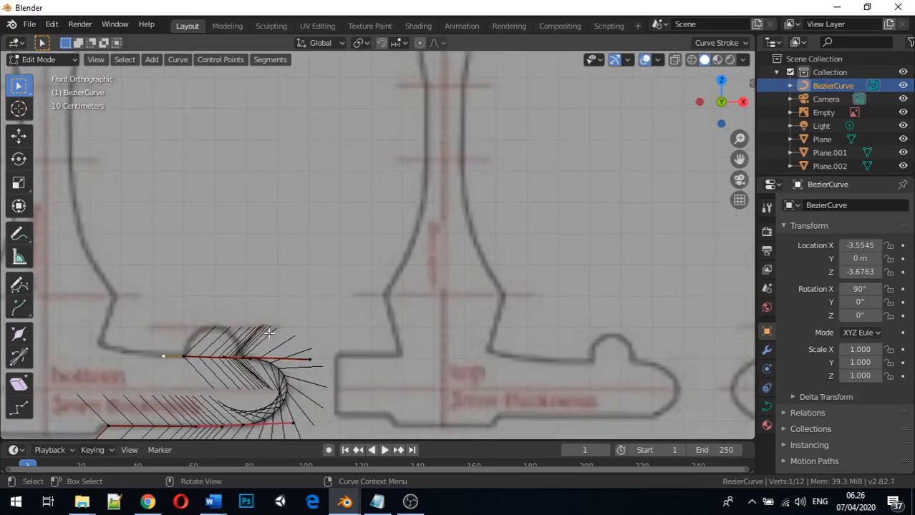
{"action": "left_click", "coordinate": [243, 357]}
{"action": "key", "text": "g"}
{"action": "key", "text": "x"}
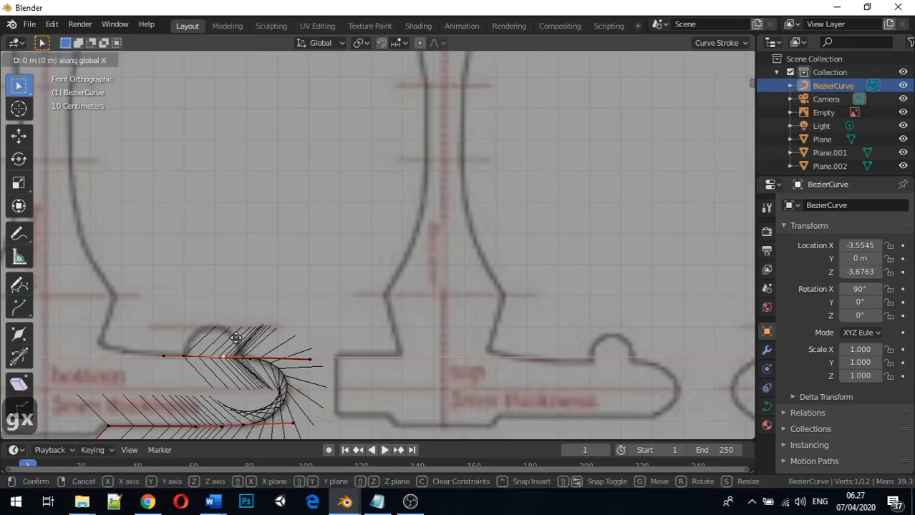
{"action": "key", "text": "z"}
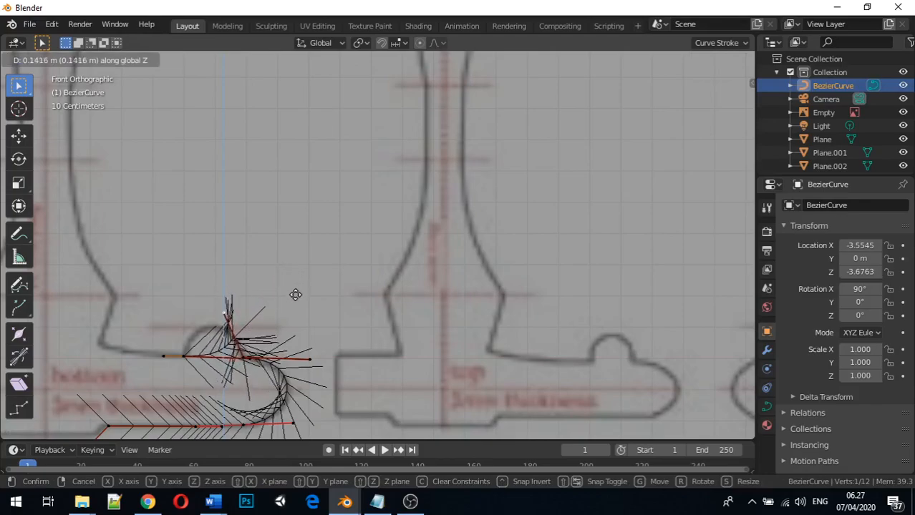
{"action": "left_click", "coordinate": [296, 299]}
{"action": "key", "text": "g"}
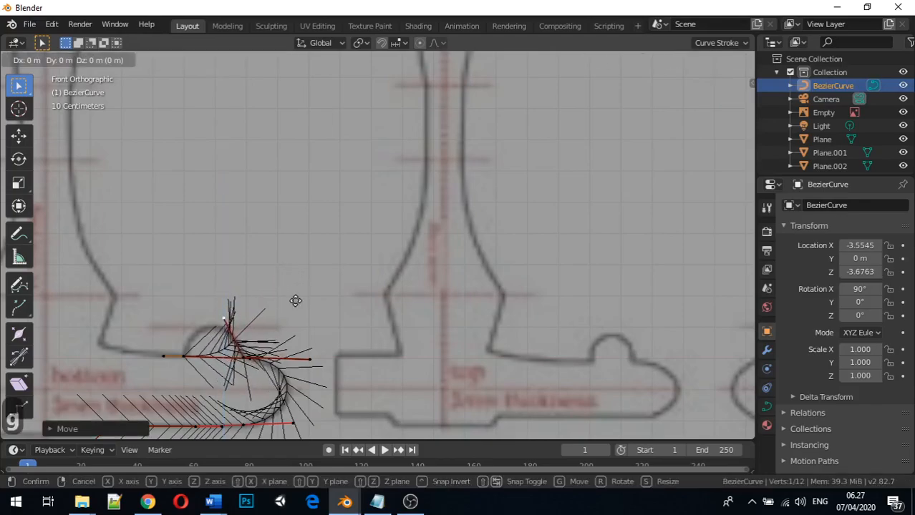
{"action": "key", "text": "x"}
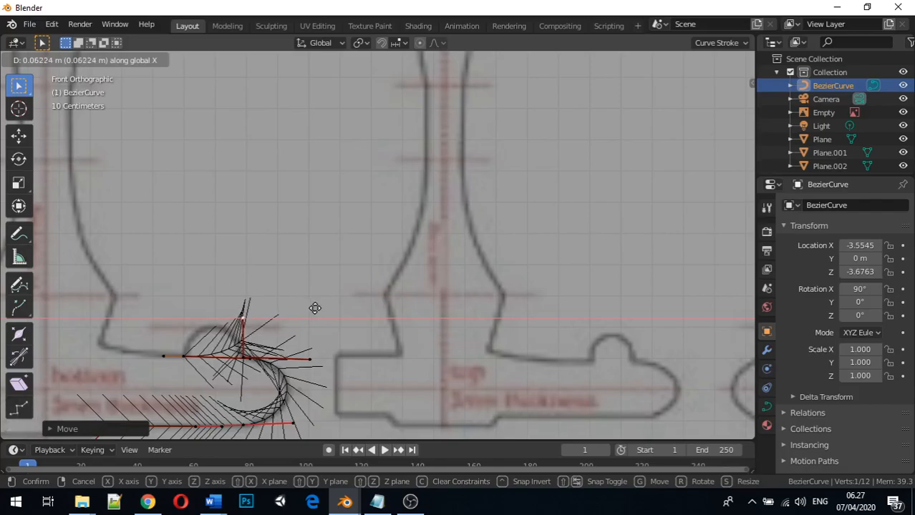
{"action": "left_click", "coordinate": [315, 308]}
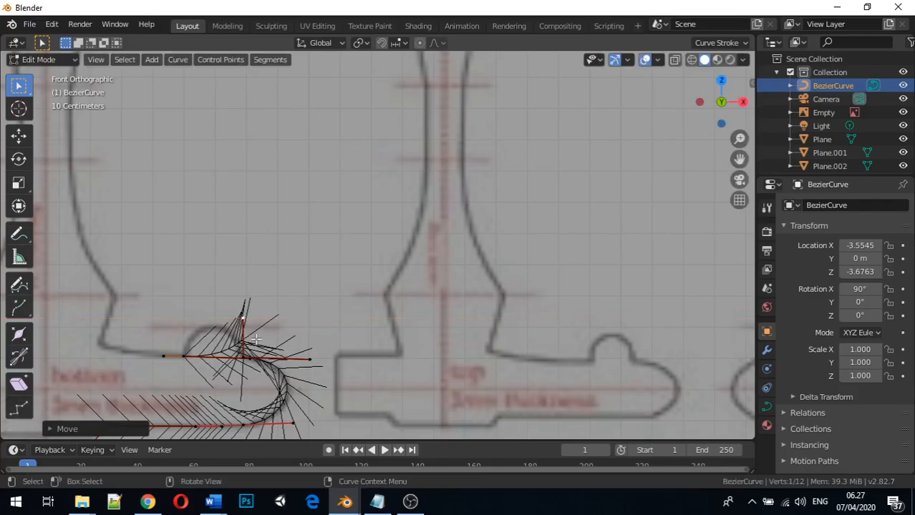
Raise the outer handle of the control point at the bump's left foot slightly along Z to follow the template's upper edge
{"action": "left_click", "coordinate": [182, 356]}
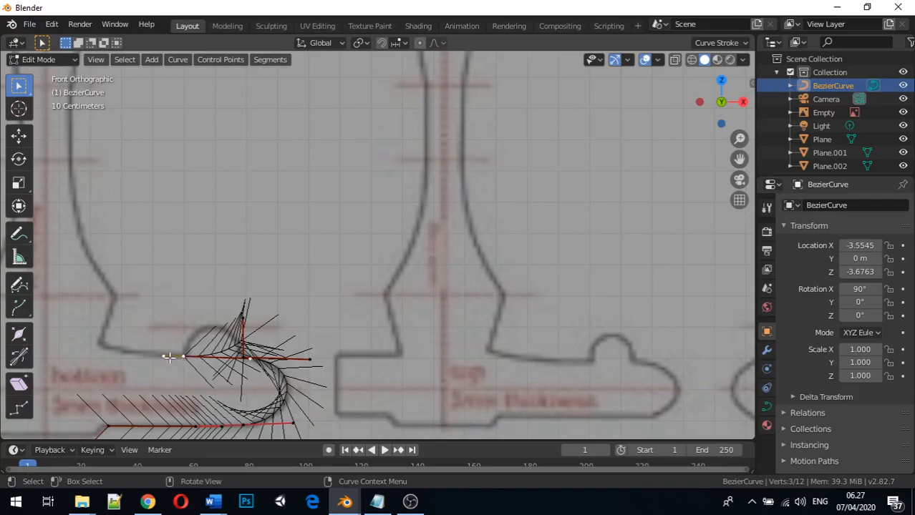
{"action": "left_click", "coordinate": [164, 355]}
{"action": "key", "text": "g"}
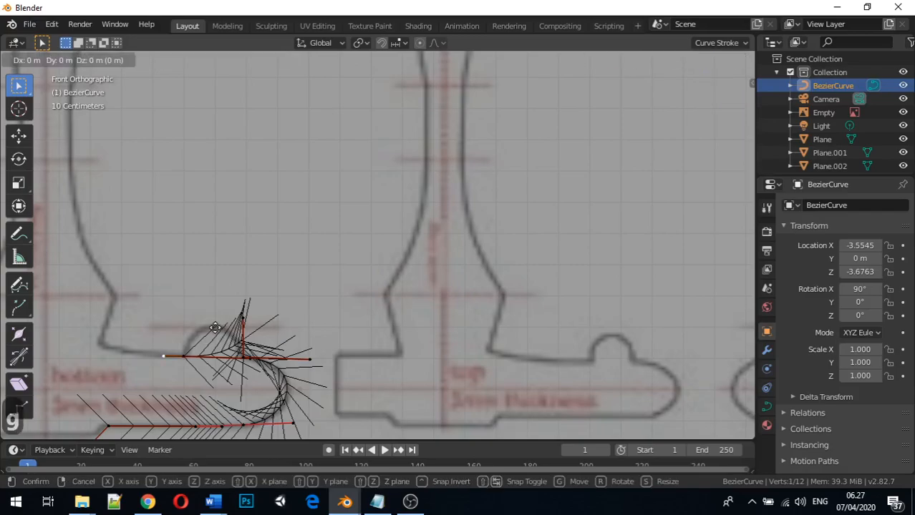
{"action": "key", "text": "x"}
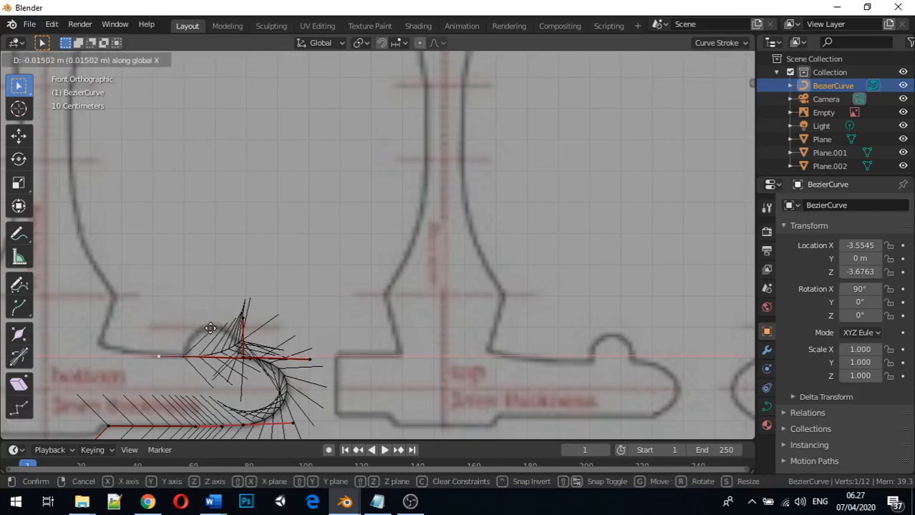
{"action": "key", "text": "z"}
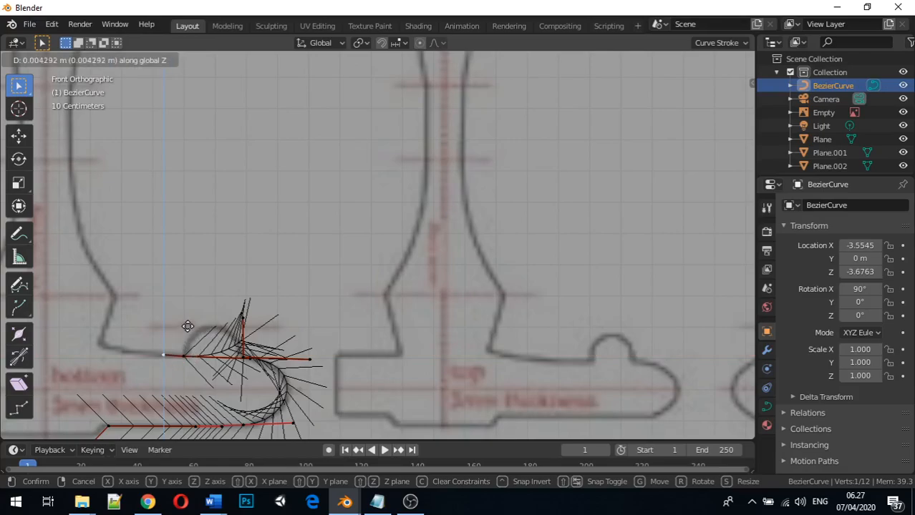
{"action": "left_click", "coordinate": [187, 328]}
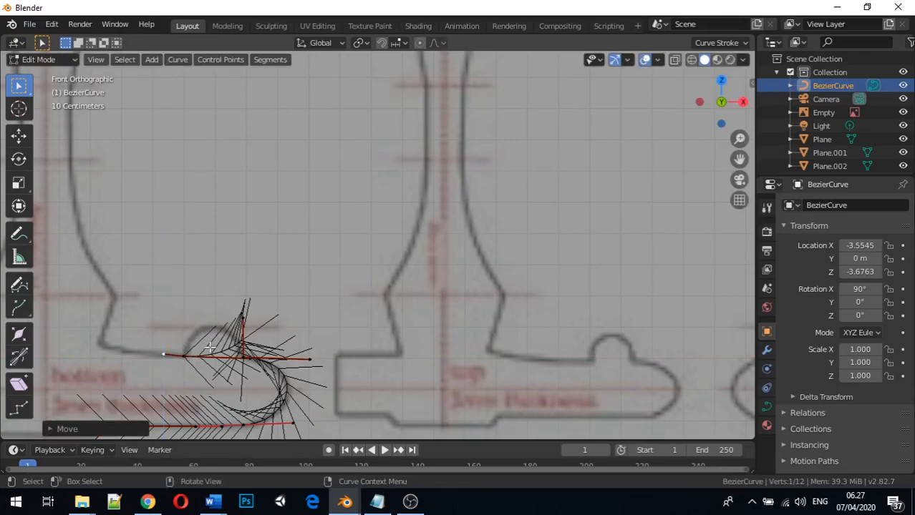
Move the bump-side handle of the left-foot control point about 0.14 m inward along X and raise it about 0.17 m along Z
{"action": "left_click", "coordinate": [251, 368]}
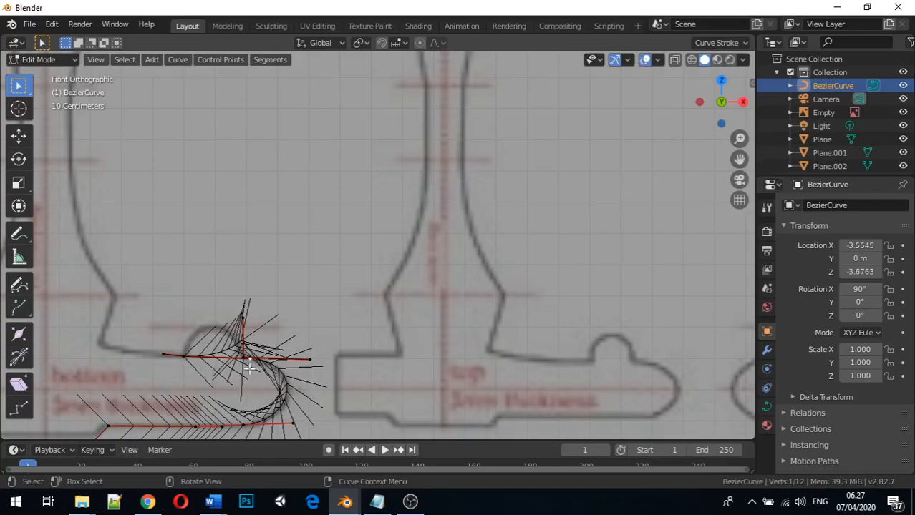
{"action": "key", "text": "g"}
{"action": "key", "text": "x"}
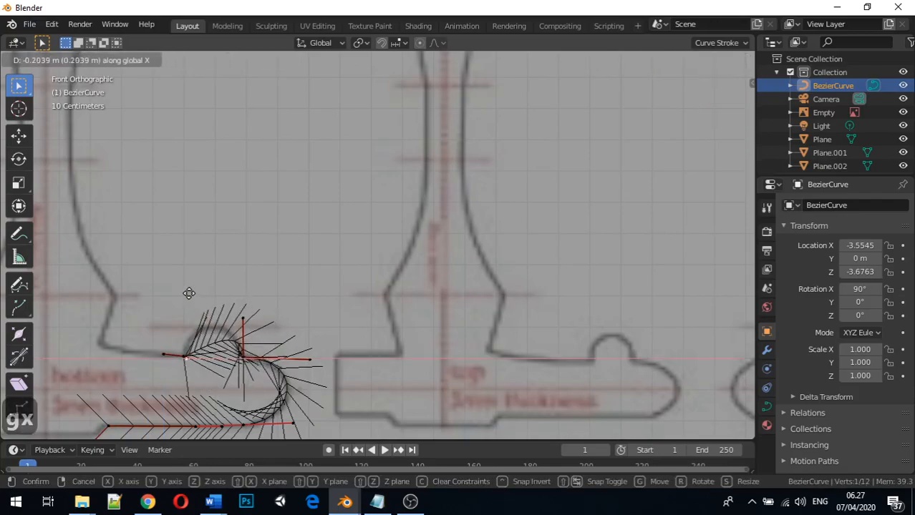
{"action": "key", "text": "x"}
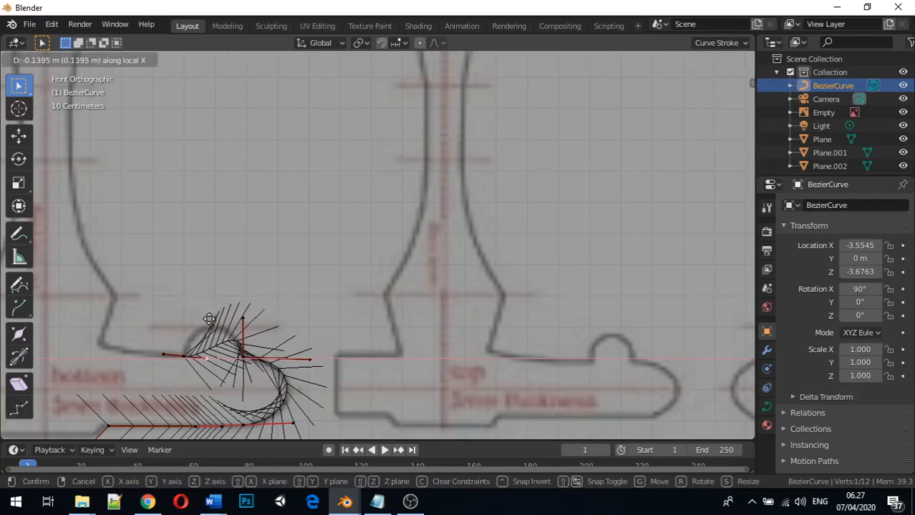
{"action": "left_click", "coordinate": [208, 319]}
{"action": "key", "text": "g"}
{"action": "key", "text": "z"}
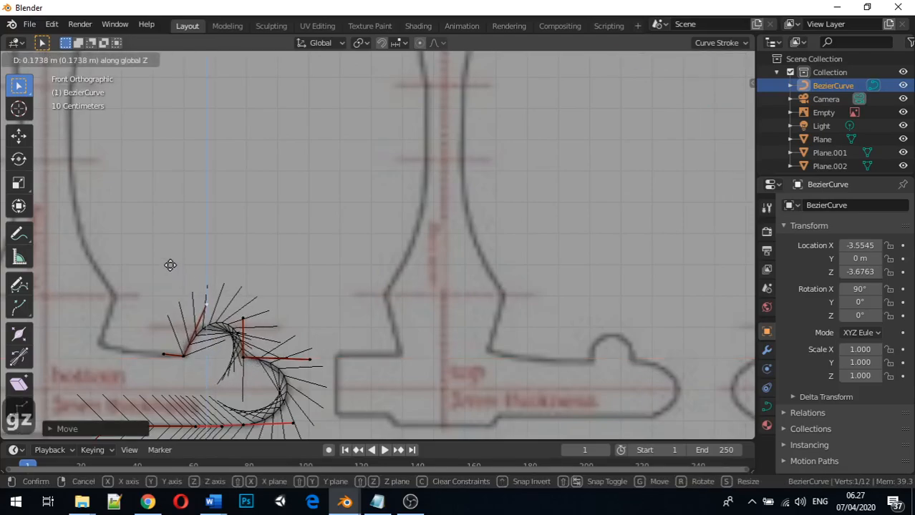
{"action": "left_click", "coordinate": [171, 265]}
Shift the raised left-foot handle about 0.08 m along negative X and lower it about 0.05 m along Z to round the bump
{"action": "key", "text": "g"}
{"action": "key", "text": "x"}
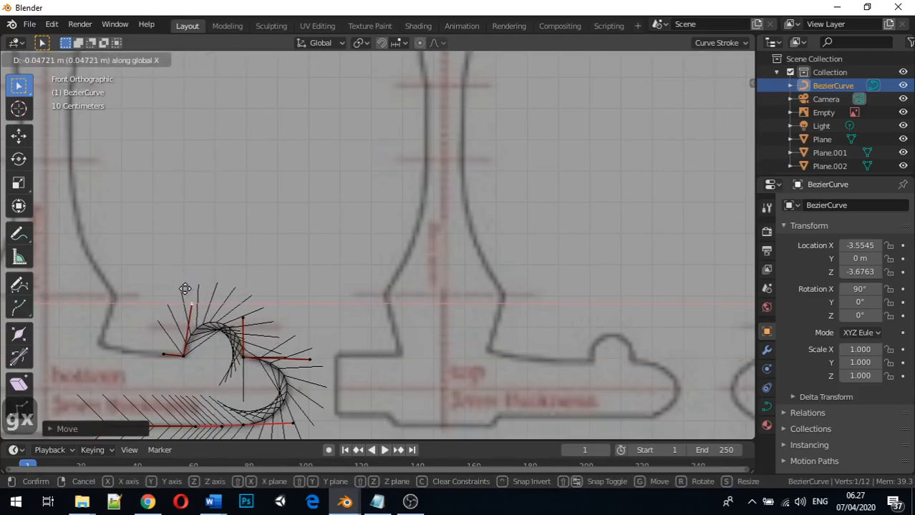
{"action": "key", "text": "x"}
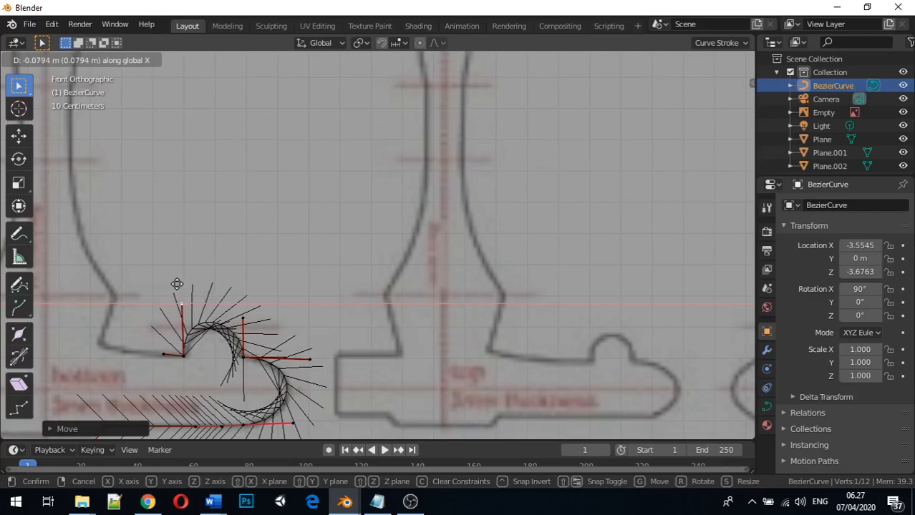
{"action": "left_click", "coordinate": [177, 284]}
{"action": "key", "text": "g"}
{"action": "key", "text": "z"}
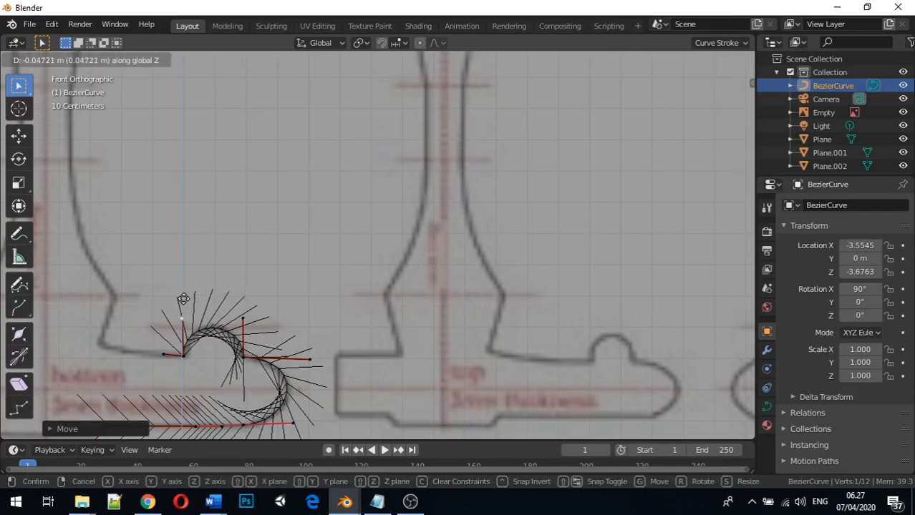
{"action": "left_click", "coordinate": [184, 299]}
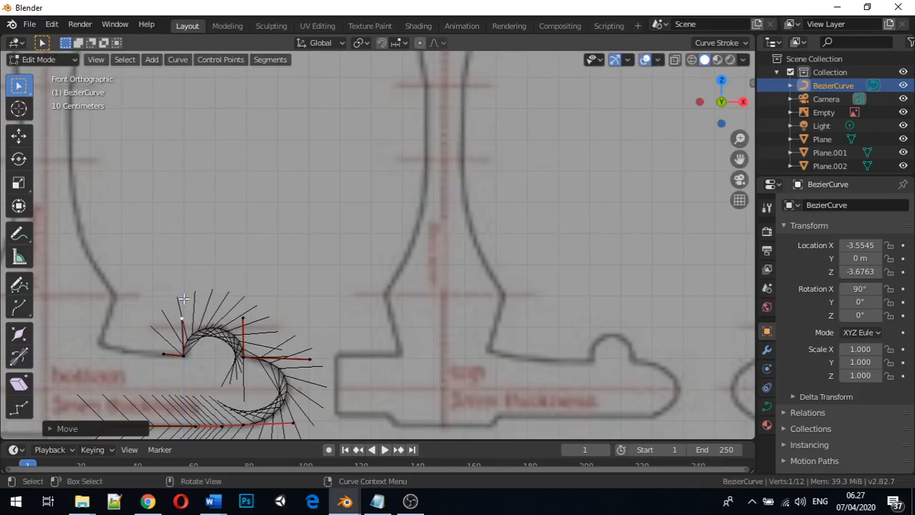
Extrude the control point at the bump's left foot along the template's upper edge to the inner corner below the neck
{"action": "left_click", "coordinate": [163, 353]}
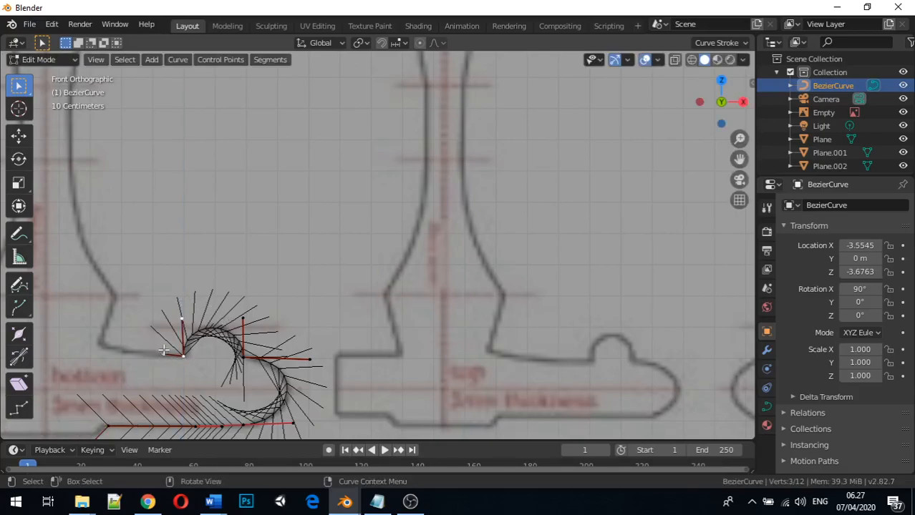
{"action": "key", "text": "e"}
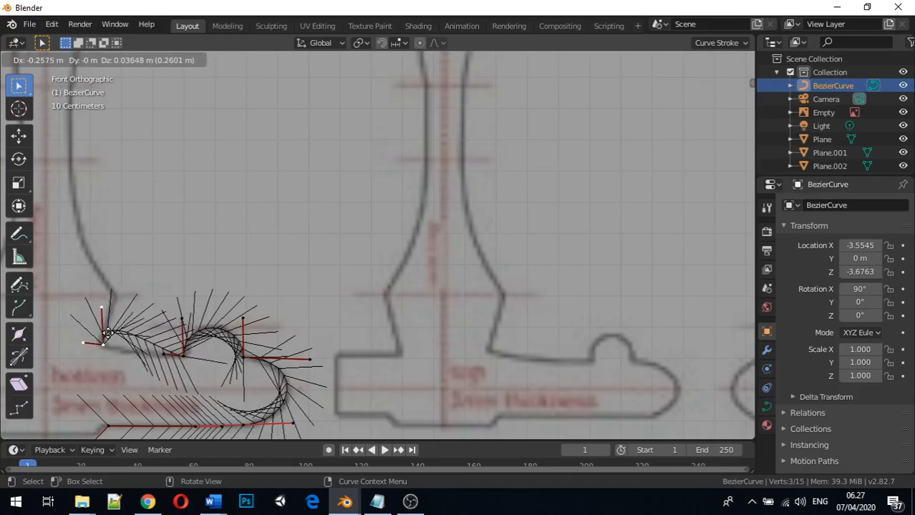
{"action": "left_click", "coordinate": [104, 336]}
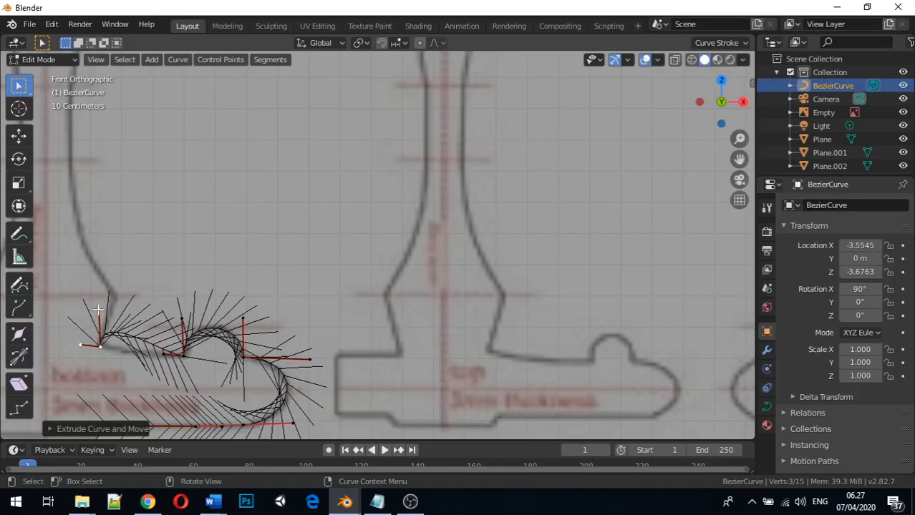
Shift the inner corner point's upper handle toward the bump along X and lower it about 0.13 m along Z onto the template's edge
{"action": "key", "text": "g"}
{"action": "key", "text": "x"}
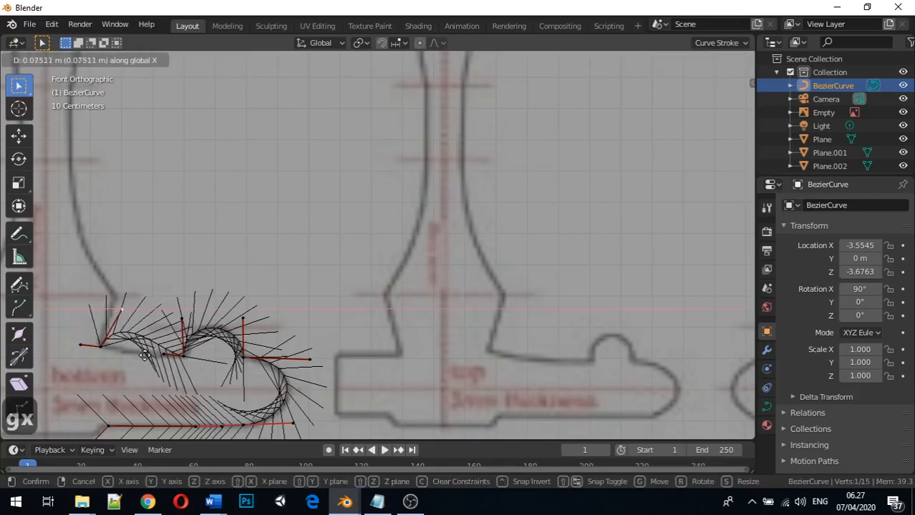
{"action": "left_click", "coordinate": [149, 347]}
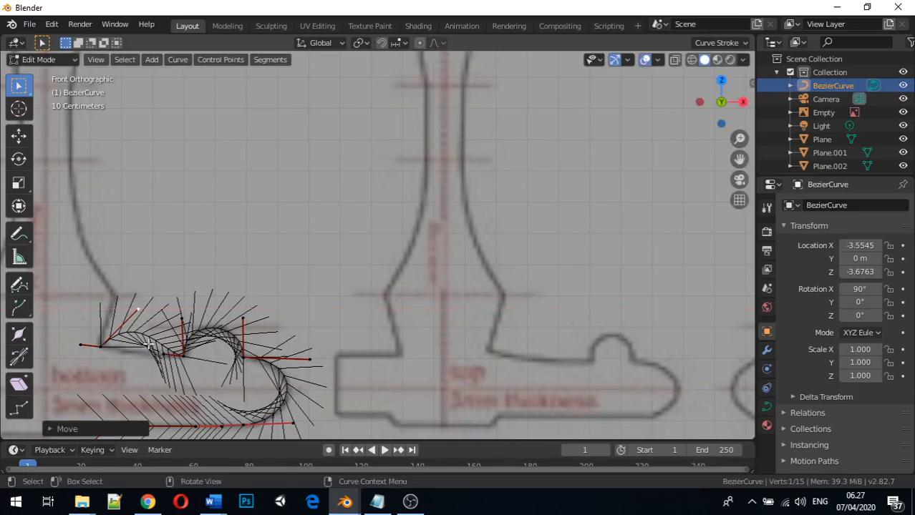
{"action": "key", "text": "g"}
{"action": "key", "text": "z"}
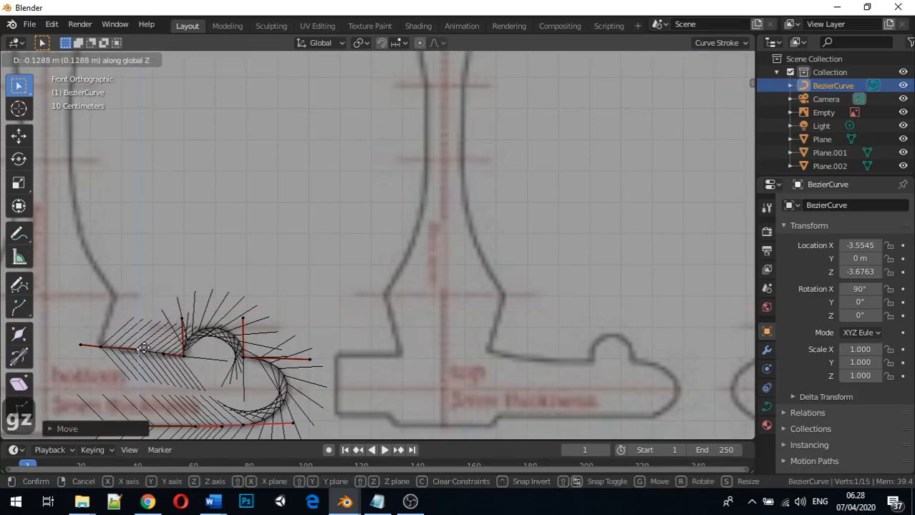
{"action": "left_click", "coordinate": [143, 350]}
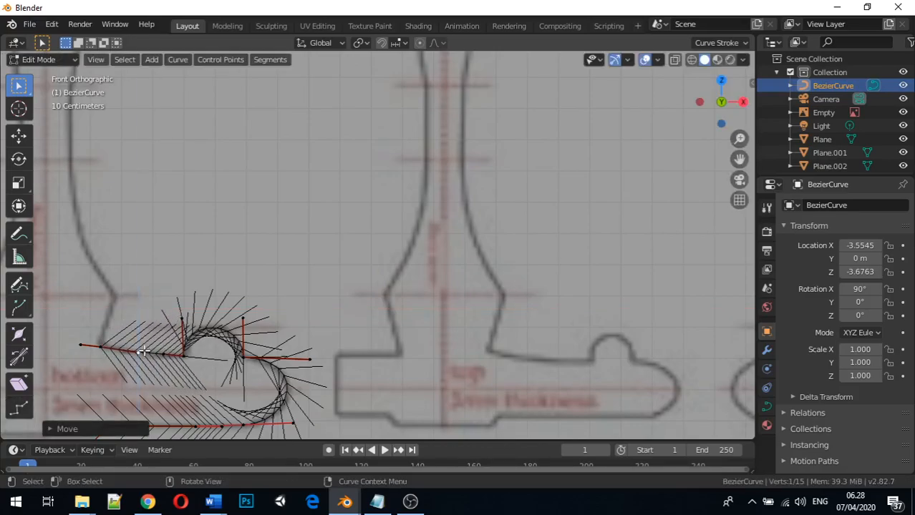
{"action": "left_click", "coordinate": [101, 345]}
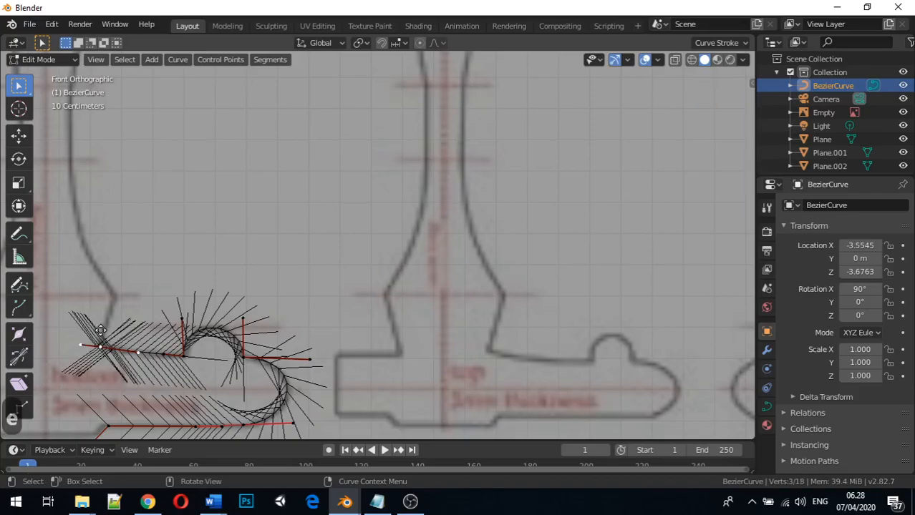
{"action": "key", "text": "e"}
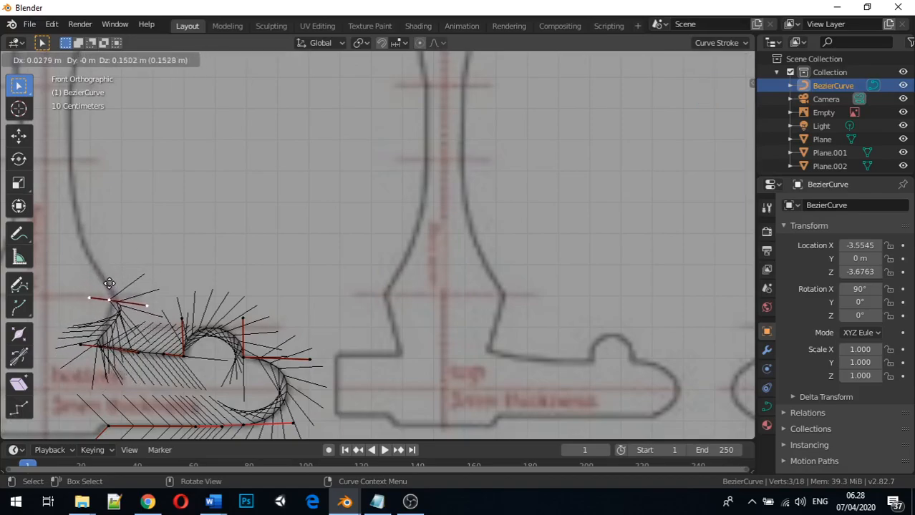
{"action": "left_click", "coordinate": [112, 277]}
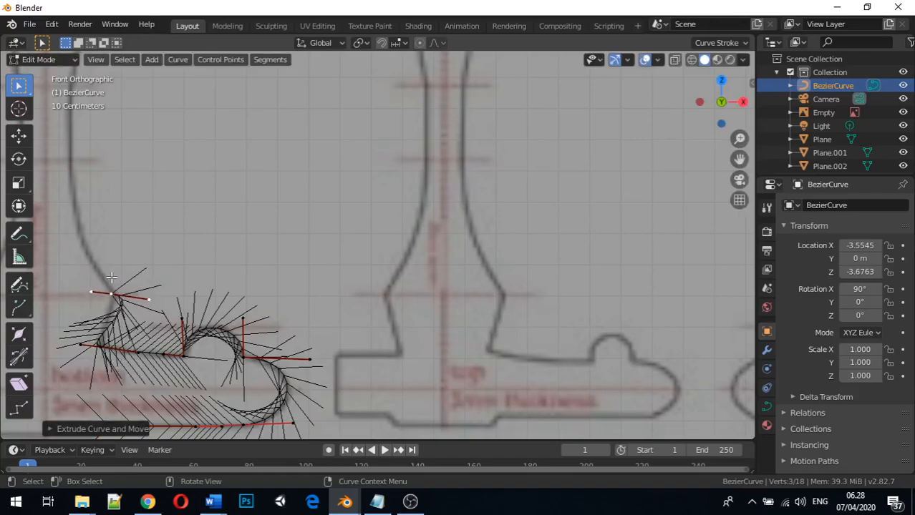
{"action": "key", "text": "ctrl+z"}
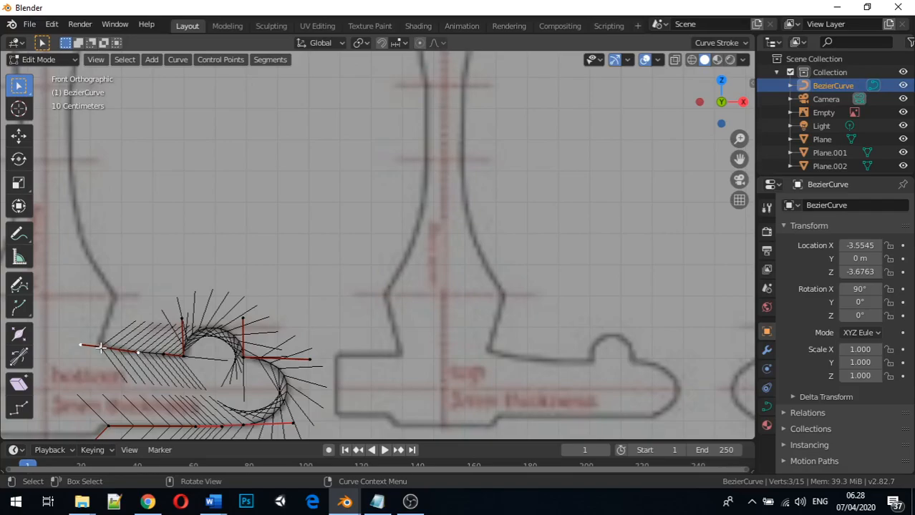
Extrude the inner corner control point about 0.15 m up along Z to the angular corner at the base of the neck
{"action": "key", "text": "v"}
{"action": "key", "text": "v"}
{"action": "key", "text": "e"}
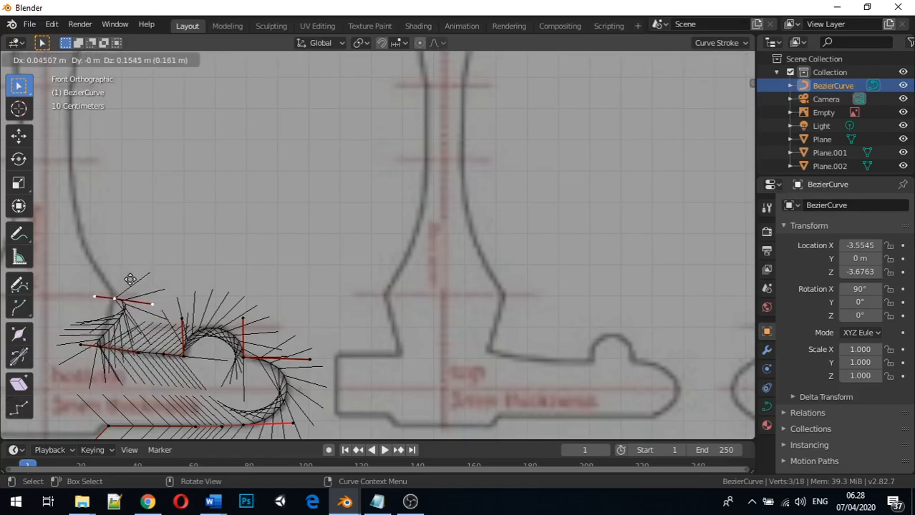
{"action": "left_click", "coordinate": [130, 277]}
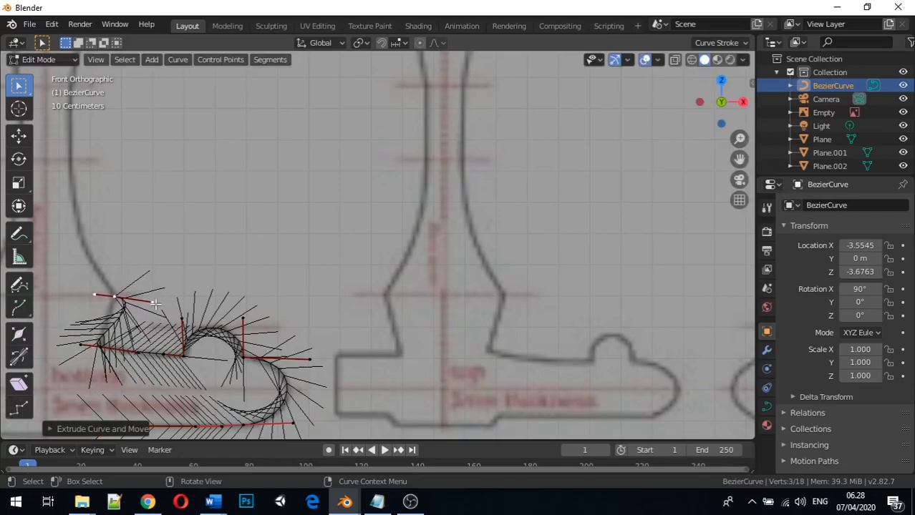
Pull the neck-base corner point's right handle inward along X and lower it along Z until it sits directly below the point
{"action": "left_click", "coordinate": [152, 302]}
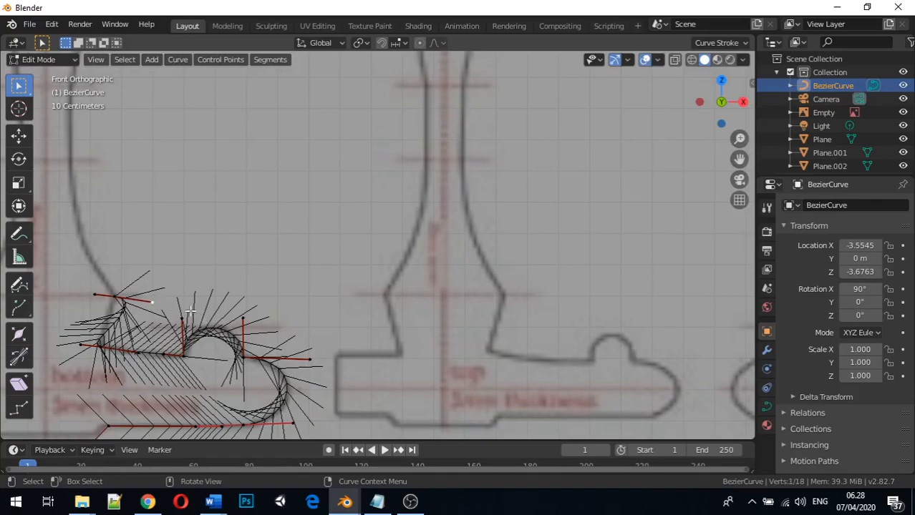
{"action": "key", "text": "g"}
{"action": "key", "text": "x"}
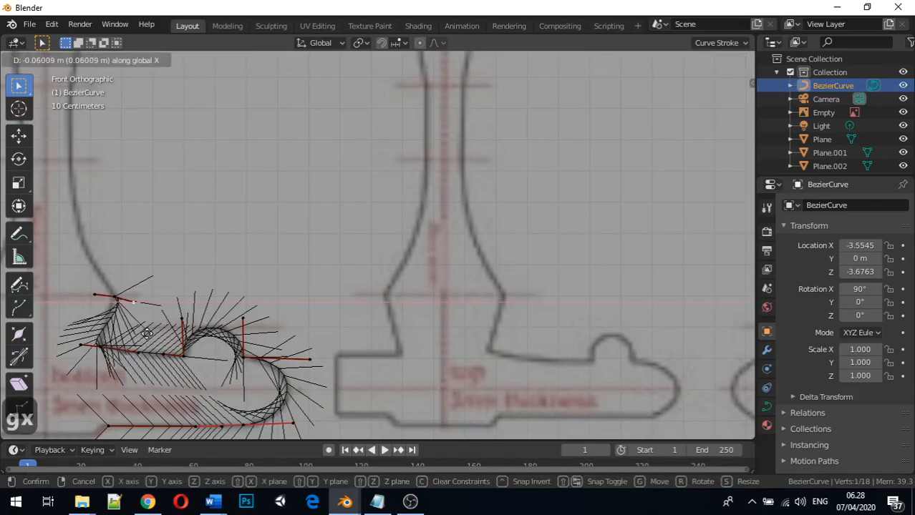
{"action": "left_click", "coordinate": [134, 342]}
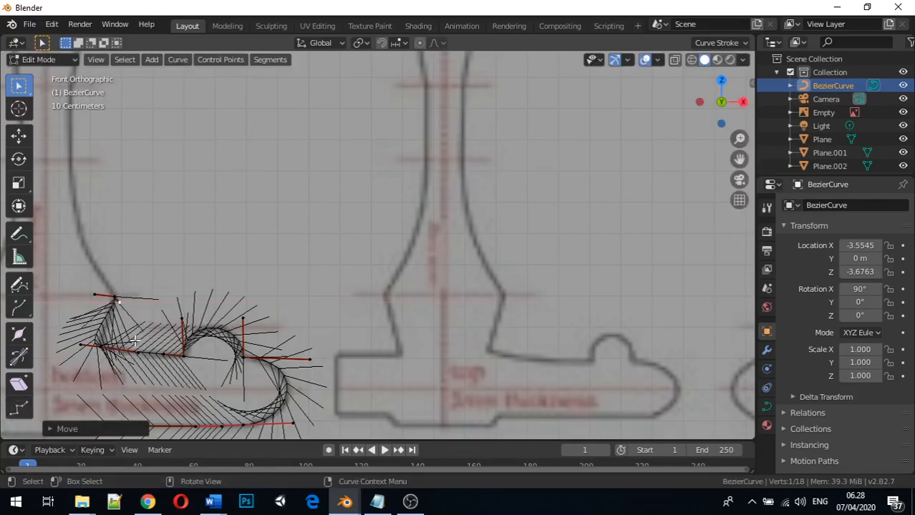
{"action": "key", "text": "g"}
{"action": "key", "text": "z"}
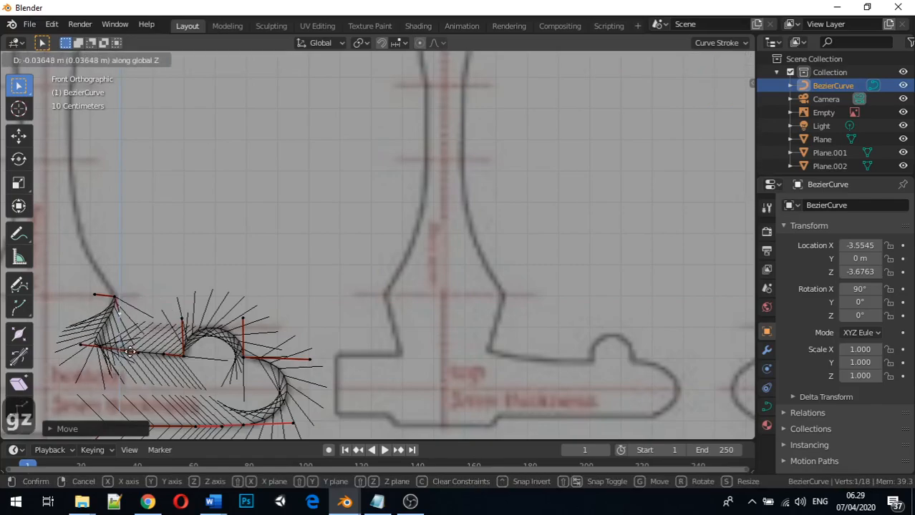
{"action": "left_click", "coordinate": [132, 355]}
{"action": "key", "text": "g"}
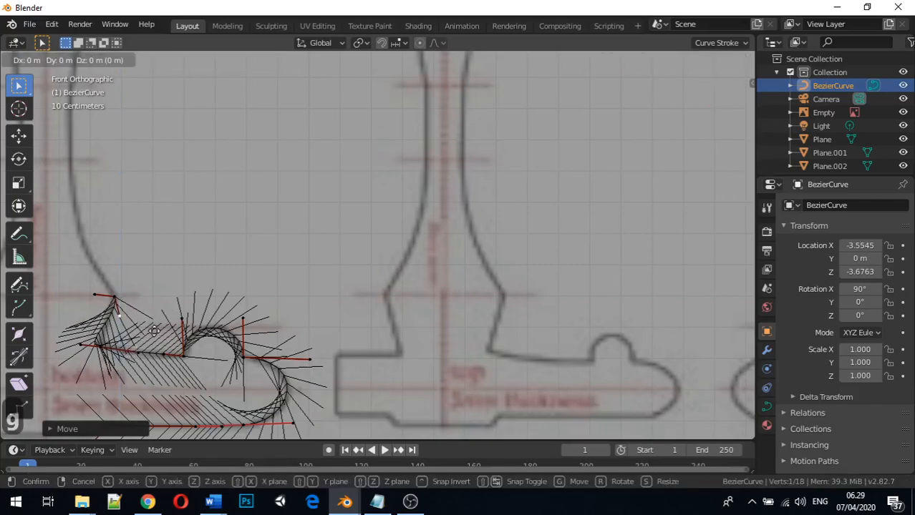
{"action": "key", "text": "x"}
{"action": "left_click", "coordinate": [149, 332]}
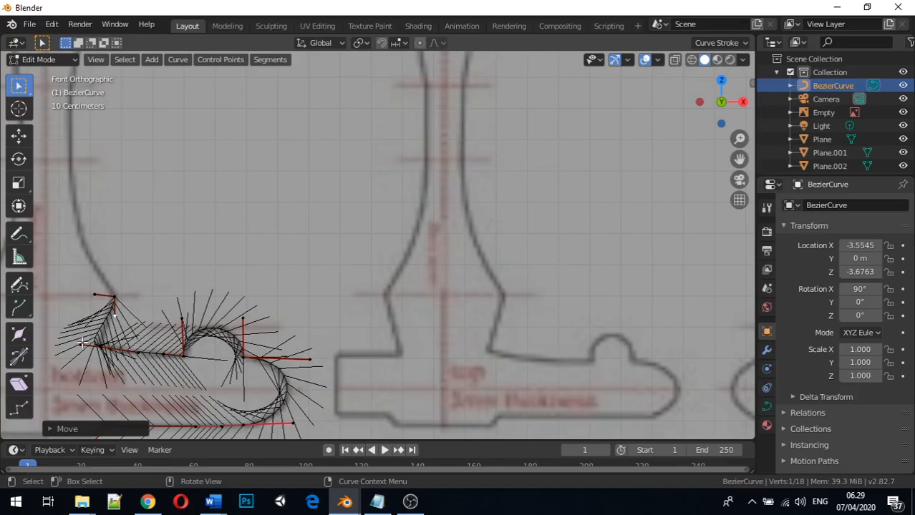
Move the inner corner point's outer handle about 0.07 m inward along X and raise it about 0.05 m along Z, directly above the point
{"action": "key", "text": "g"}
{"action": "key", "text": "x"}
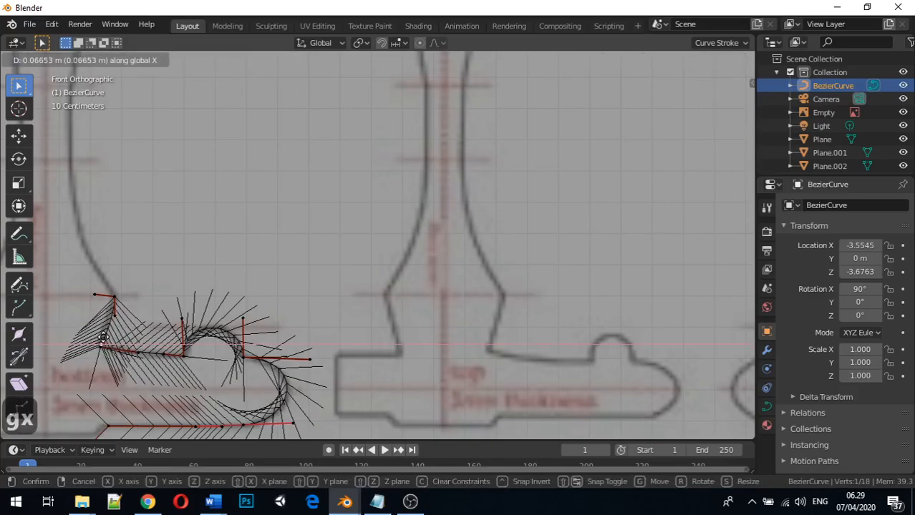
{"action": "left_click", "coordinate": [116, 330]}
{"action": "key", "text": "g"}
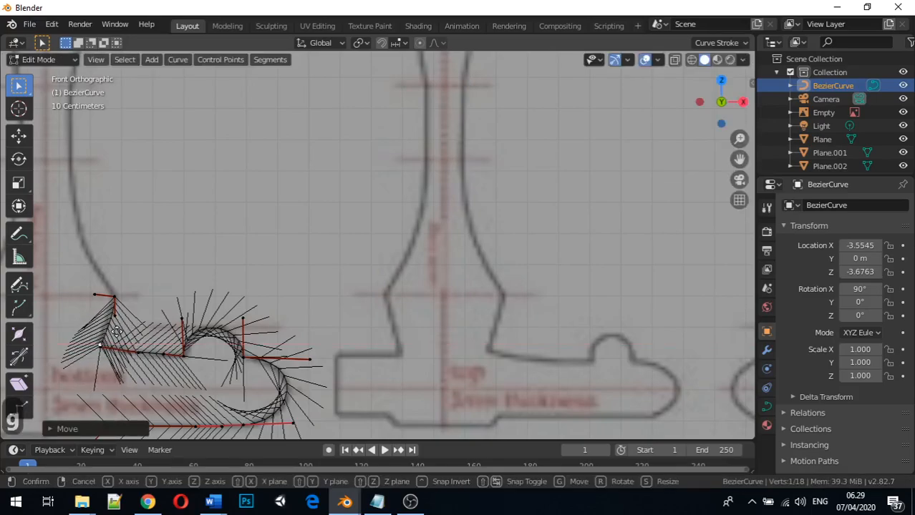
{"action": "key", "text": "z"}
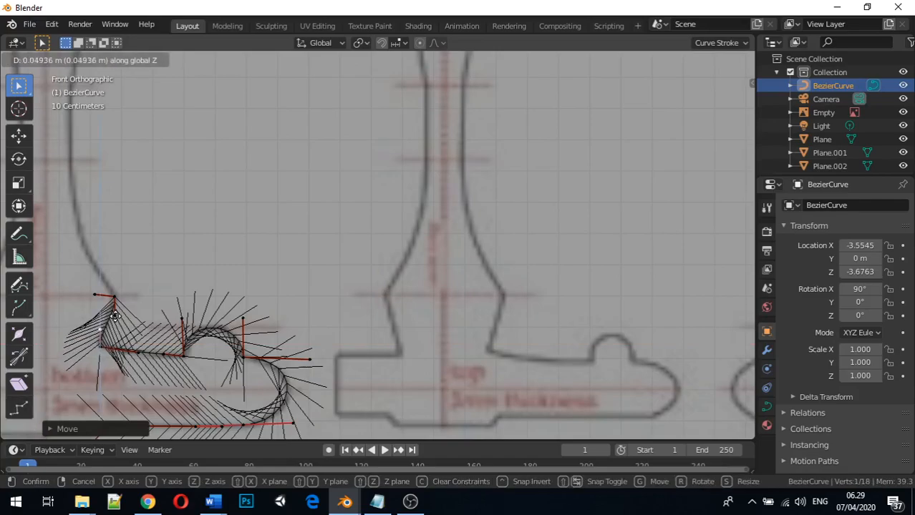
{"action": "left_click", "coordinate": [128, 312]}
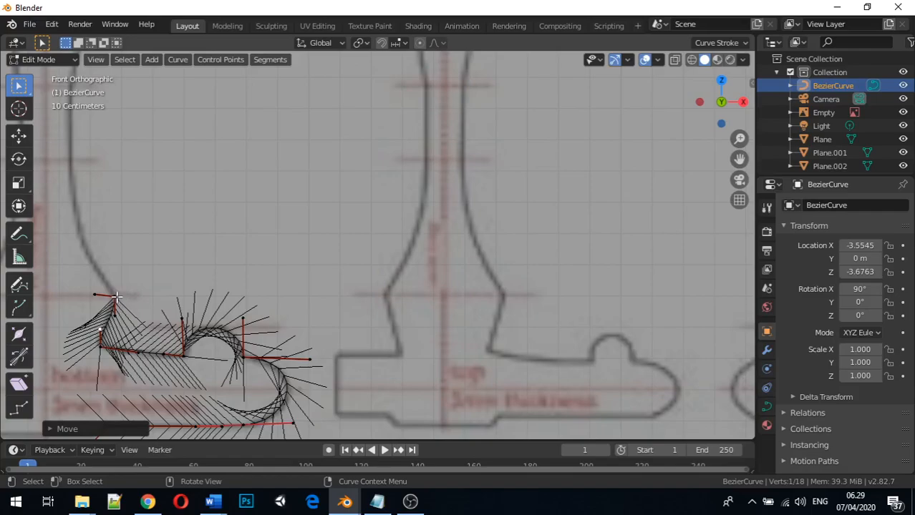
{"action": "scroll", "coordinate": [140, 255], "scroll_direction": "down", "scroll_amount": 3}
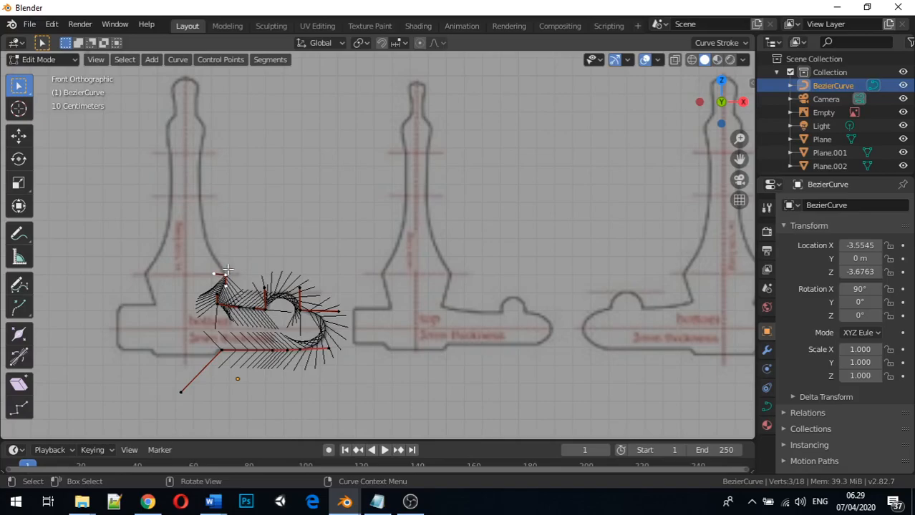
{"action": "key", "text": "g"}
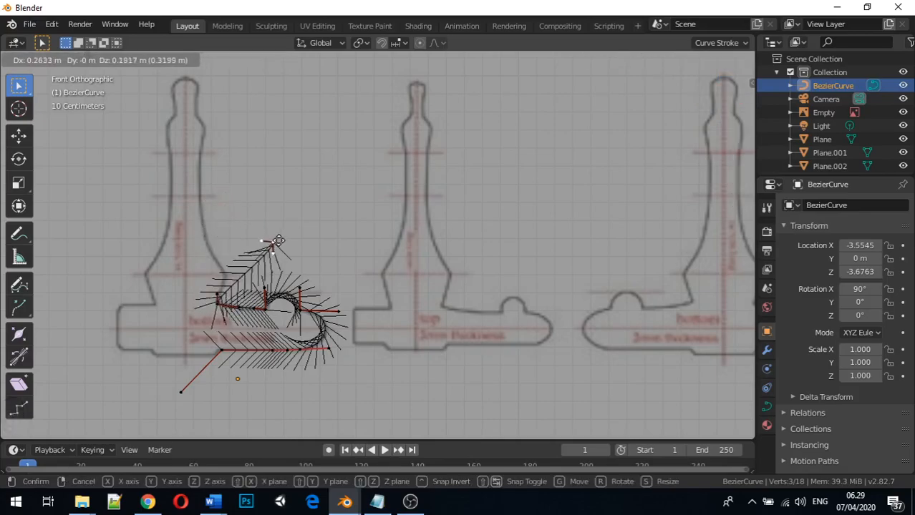
{"action": "left_click", "coordinate": [264, 245]}
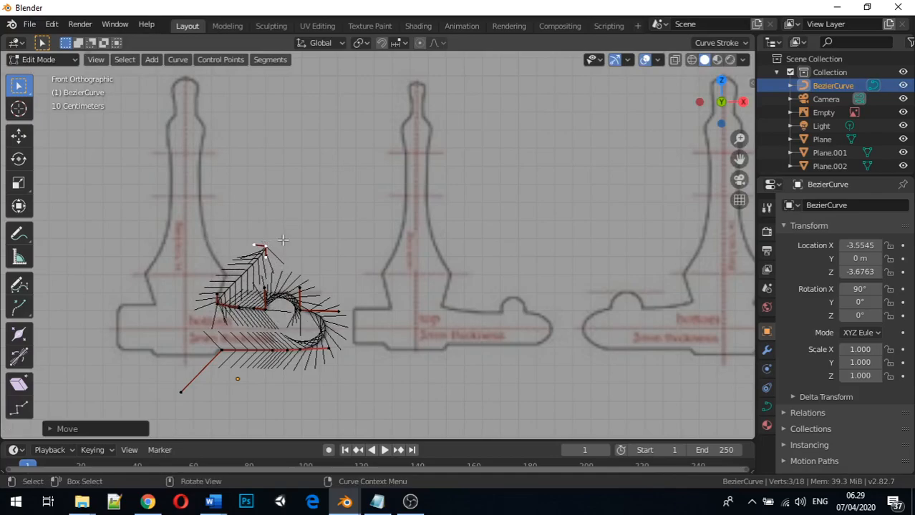
{"action": "key", "text": "ctrl+z"}
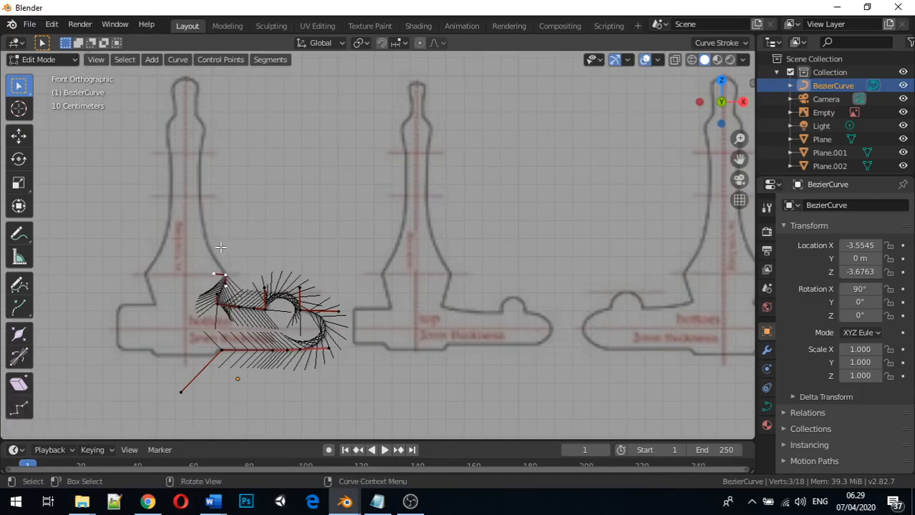
{"action": "key", "text": "r"}
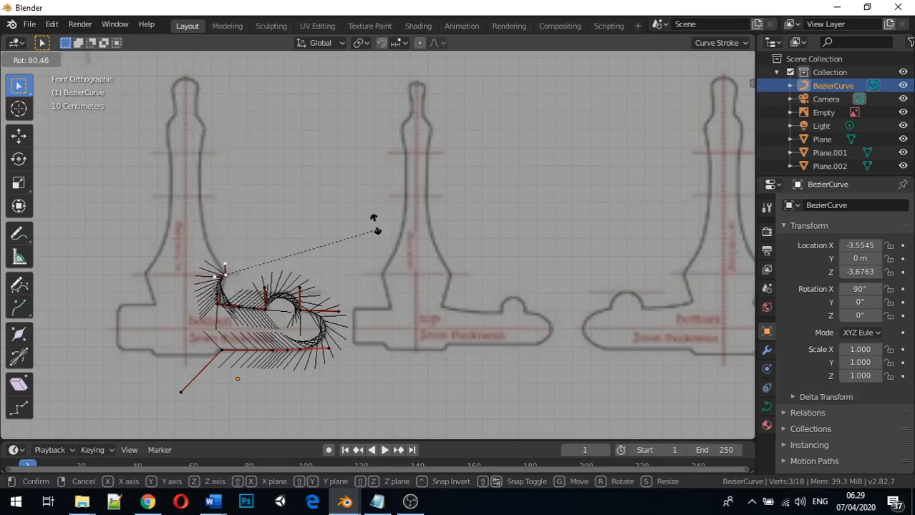
{"action": "left_click", "coordinate": [215, 122]}
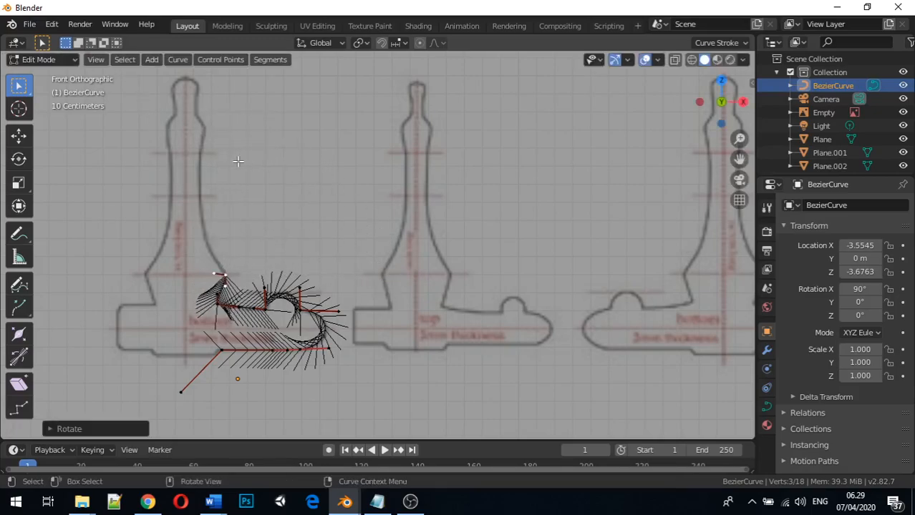
{"action": "key", "text": "ctrl+z"}
Extrude the neck-base corner point straight up along Z to the height of the shoulder below the template's tip
{"action": "scroll", "coordinate": [194, 254], "scroll_direction": "up", "scroll_amount": 2}
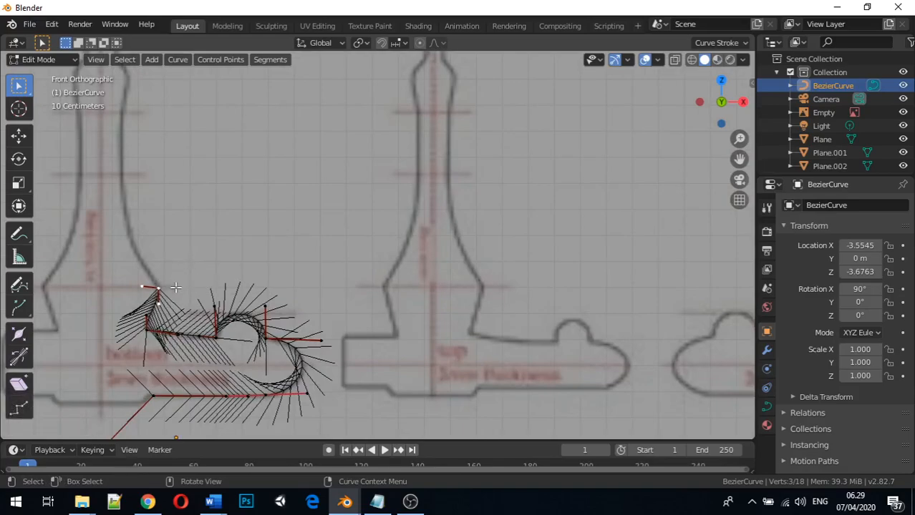
{"action": "key", "text": "e"}
{"action": "key", "text": "z"}
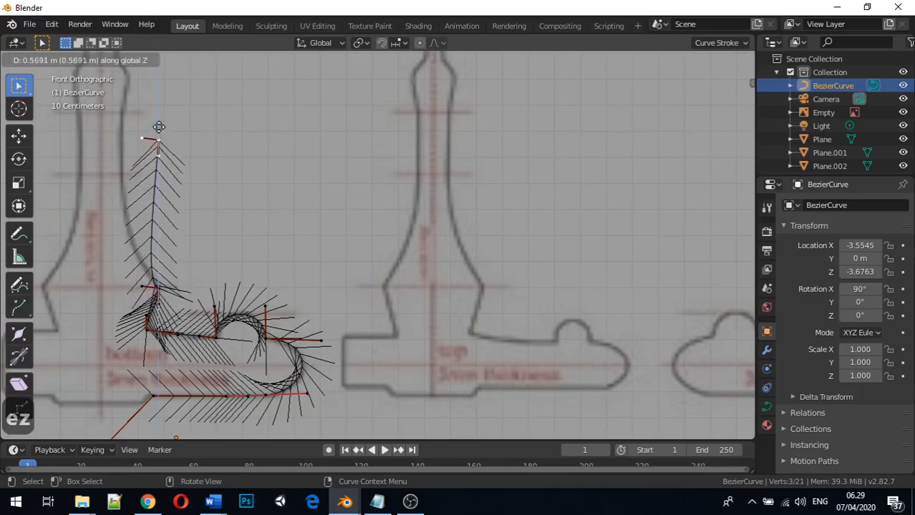
{"action": "left_click", "coordinate": [145, 71]}
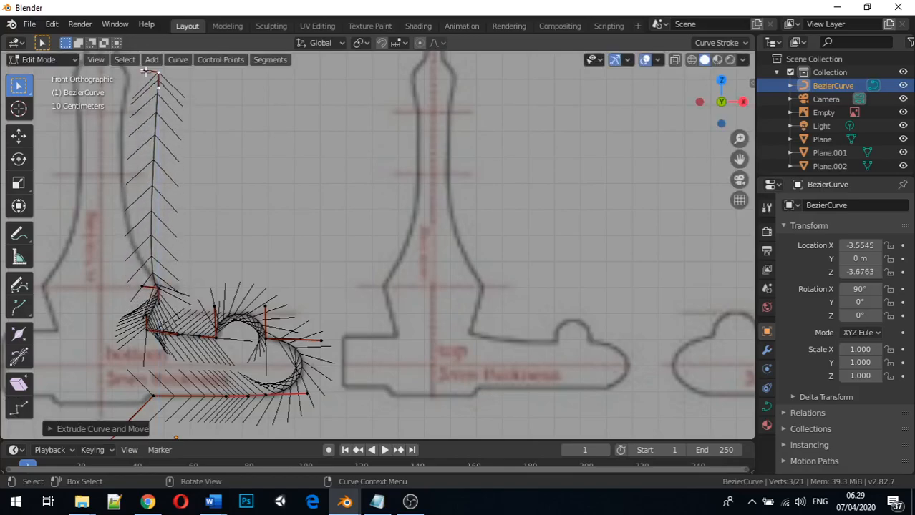
Move the new control point inward along X onto the first template's right shoulder edge
{"action": "scroll", "coordinate": [146, 108], "scroll_direction": "down", "scroll_amount": 2}
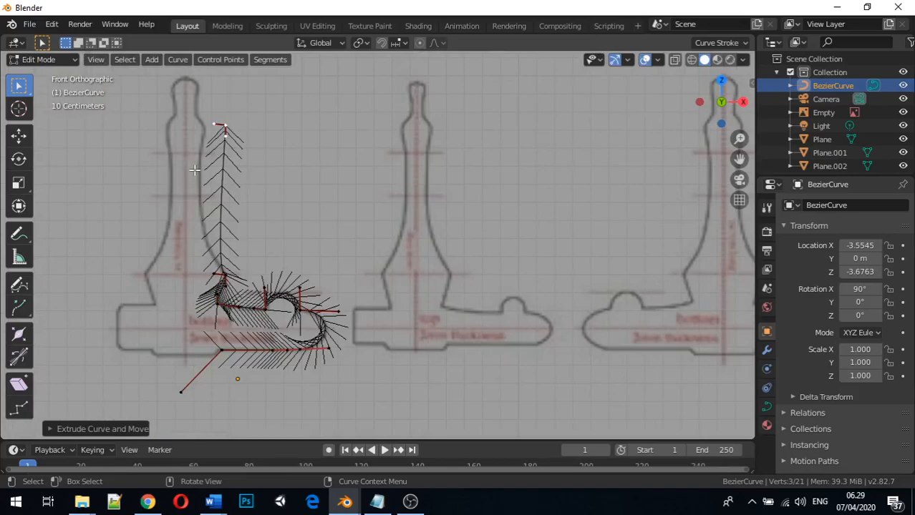
{"action": "middle_click_drag", "start_coordinate": [196, 180], "coordinate": [255, 257], "text": "shift"}
{"action": "scroll", "coordinate": [181, 255], "scroll_direction": "up", "scroll_amount": 2}
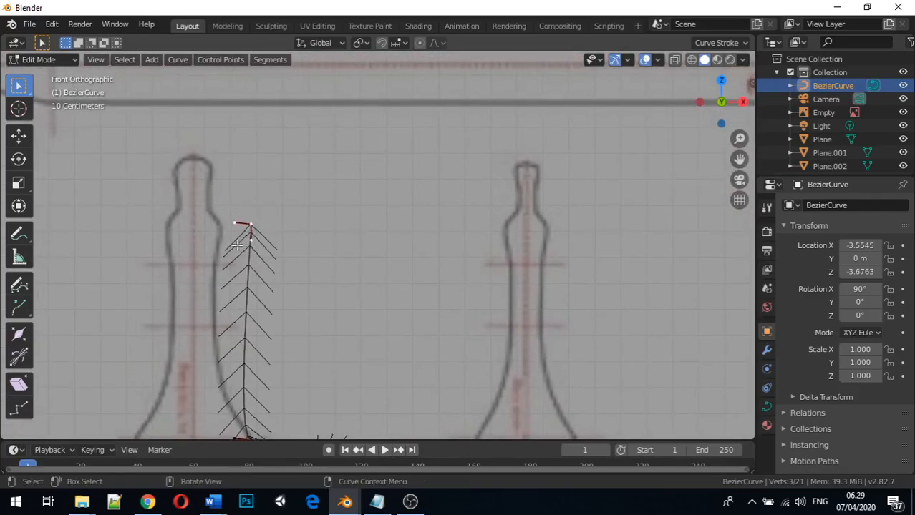
{"action": "key", "text": "g"}
{"action": "key", "text": "x"}
{"action": "left_click", "coordinate": [206, 235]}
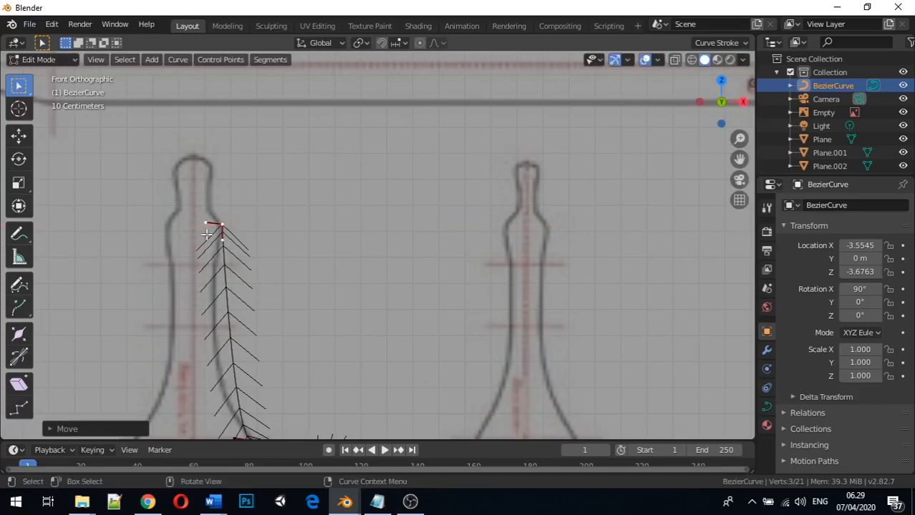
Move the neck-base point's upper handle inward along X to the template's centre line and raise it along Z to bend the curve along the neck
{"action": "scroll", "coordinate": [224, 249], "scroll_direction": "down", "scroll_amount": 2}
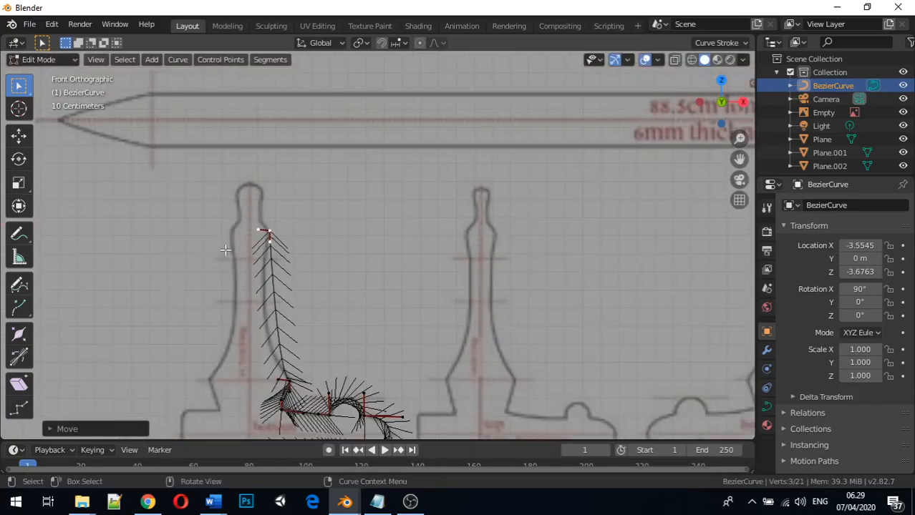
{"action": "left_click", "coordinate": [277, 379]}
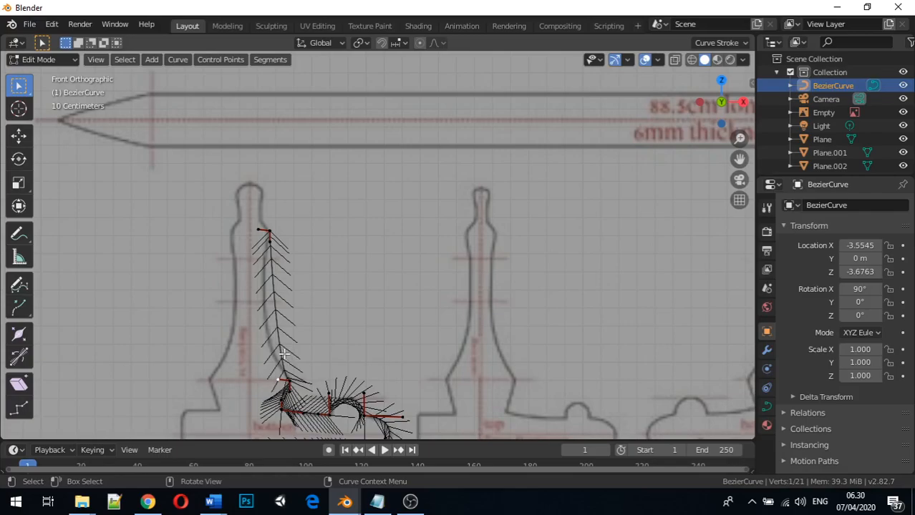
{"action": "key", "text": "g"}
{"action": "key", "text": "x"}
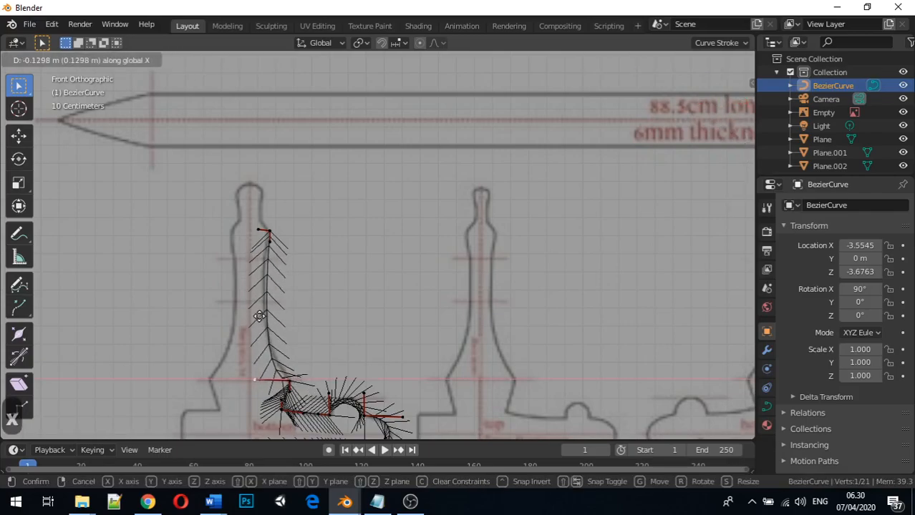
{"action": "left_click", "coordinate": [255, 309]}
{"action": "key", "text": "g"}
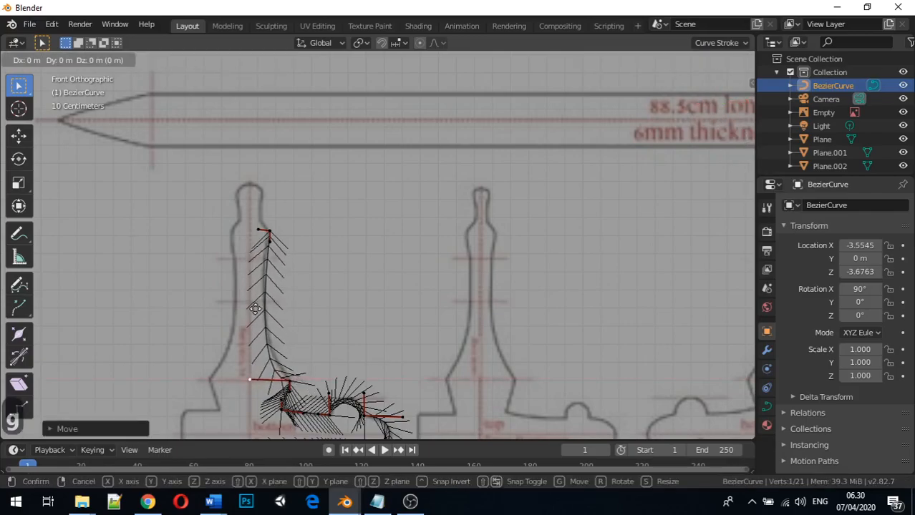
{"action": "key", "text": "z"}
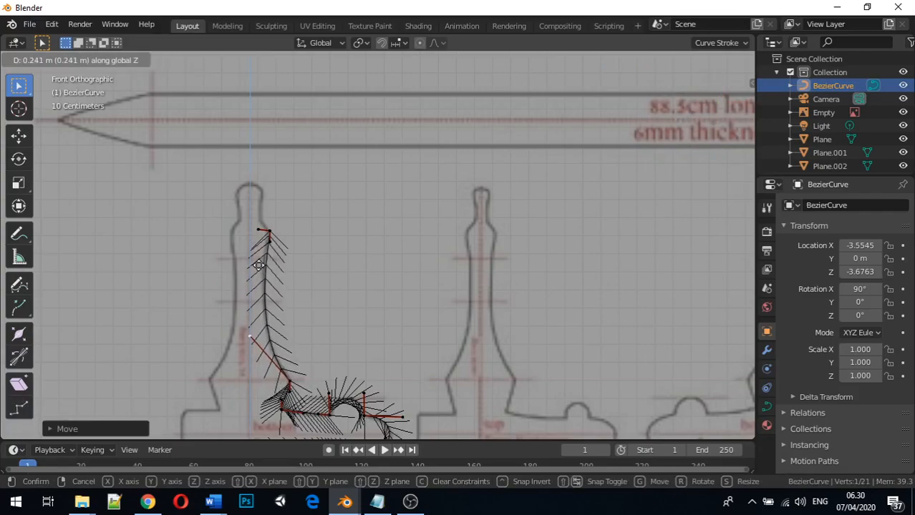
{"action": "left_click", "coordinate": [250, 273]}
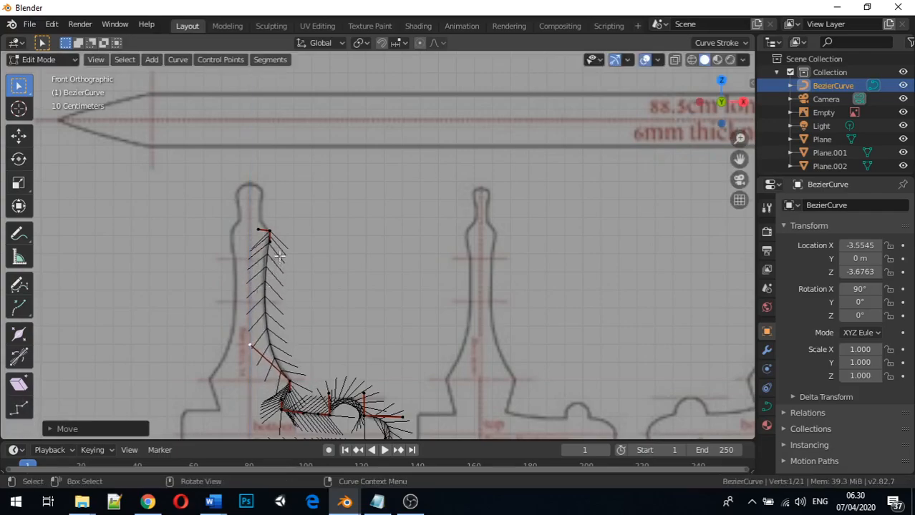
Shift the shoulder point's lower handle slightly inward along X so the curve follows the neck's right edge
{"action": "key", "text": "g"}
{"action": "key", "text": "x"}
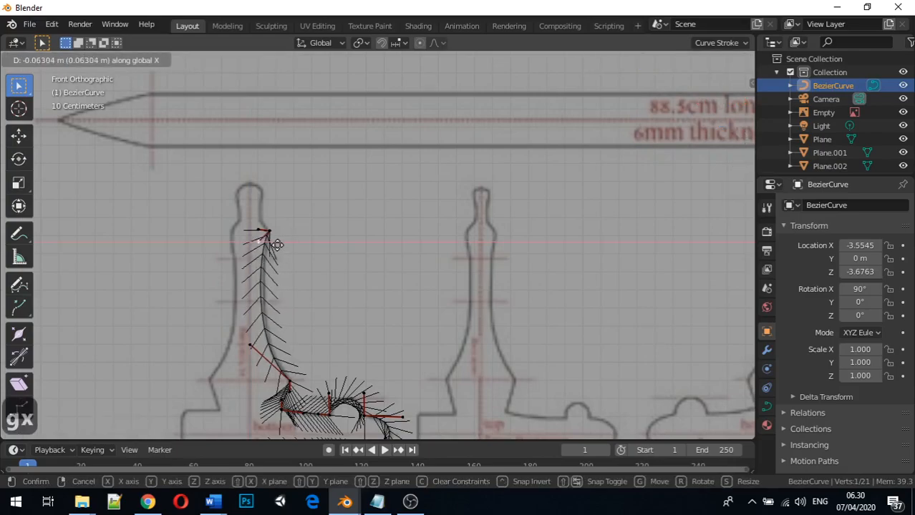
{"action": "left_click", "coordinate": [282, 245]}
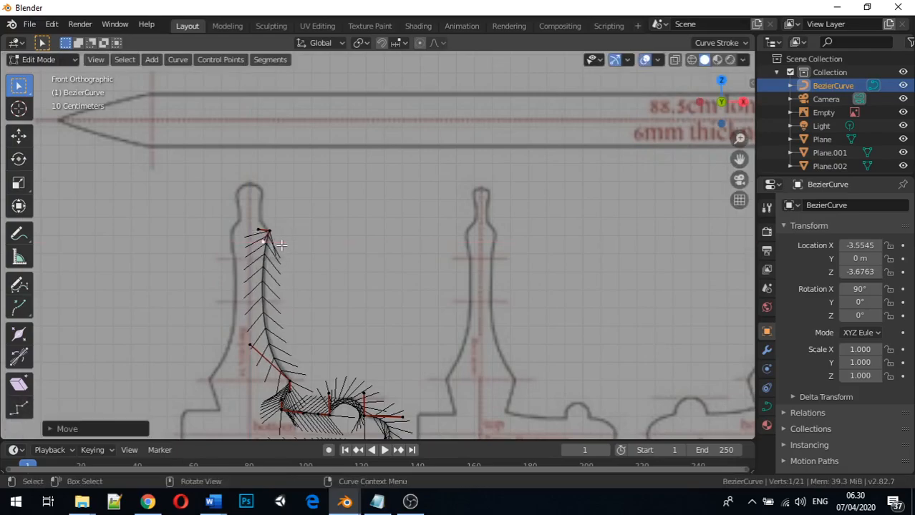
{"action": "key", "text": "g"}
{"action": "key", "text": "x"}
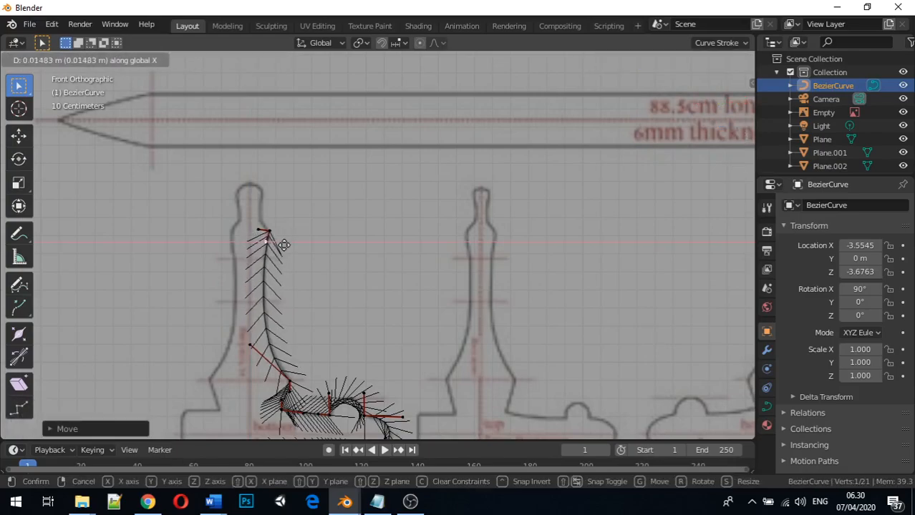
{"action": "left_click", "coordinate": [284, 244]}
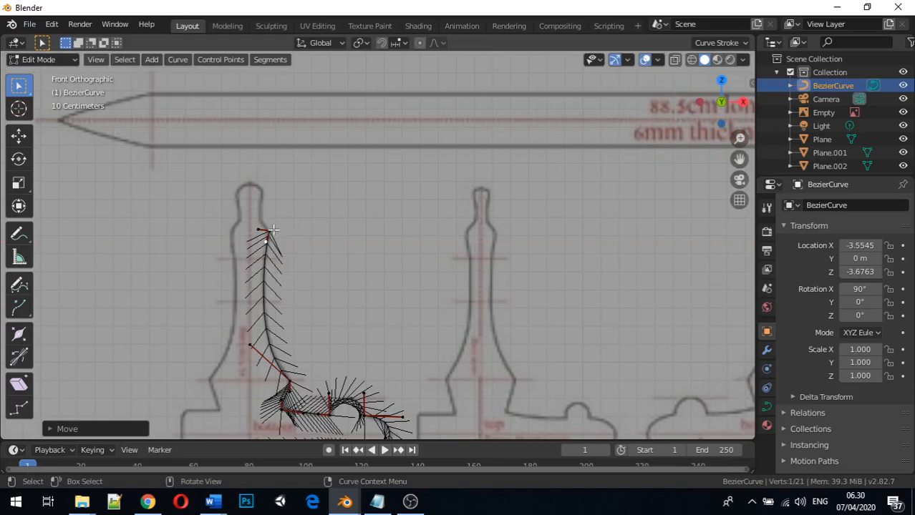
Extrude the shoulder point about 0.23 m up and 0.04 m inward to the right side of the template's rounded tip
{"action": "left_click", "coordinate": [268, 232]}
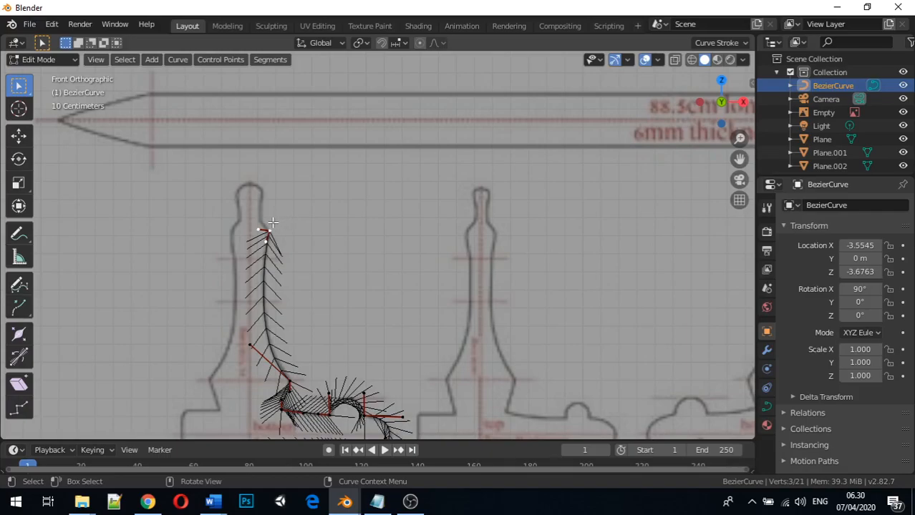
{"action": "key", "text": "e"}
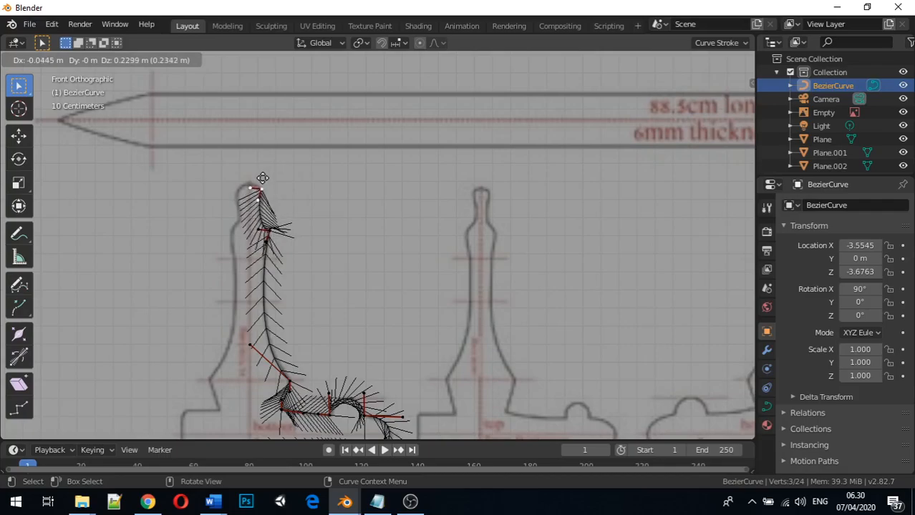
{"action": "left_click", "coordinate": [263, 178]}
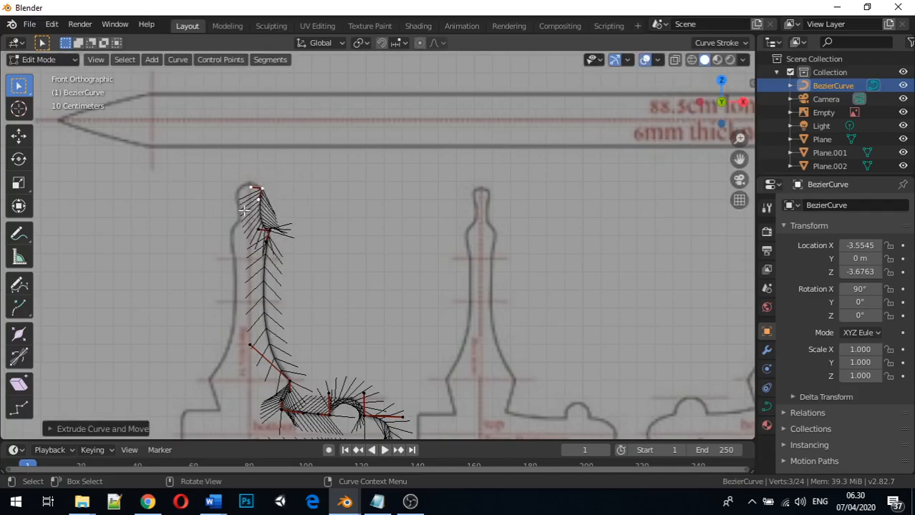
Move the shoulder point's upper handle slightly inward along X and raise it about 0.03 m along Z
{"action": "scroll", "coordinate": [254, 211], "scroll_direction": "up", "scroll_amount": 2}
{"action": "middle_click_drag", "start_coordinate": [258, 210], "coordinate": [340, 311], "text": "shift"}
{"action": "scroll", "coordinate": [306, 291], "scroll_direction": "up", "scroll_amount": 1}
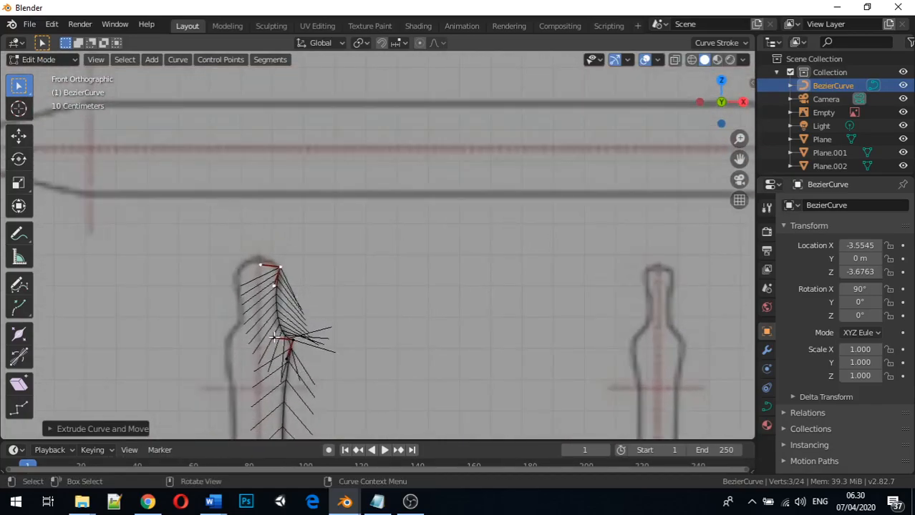
{"action": "left_click", "coordinate": [276, 336]}
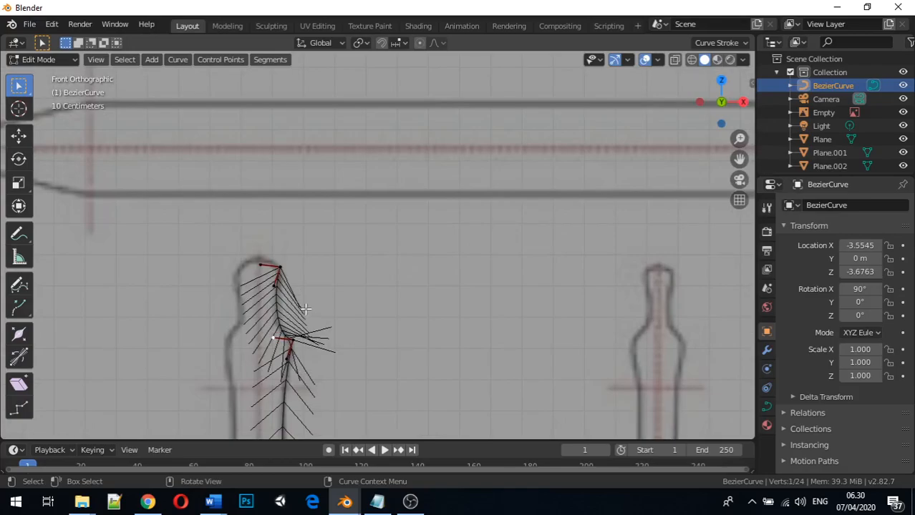
{"action": "key", "text": "g"}
{"action": "key", "text": "x"}
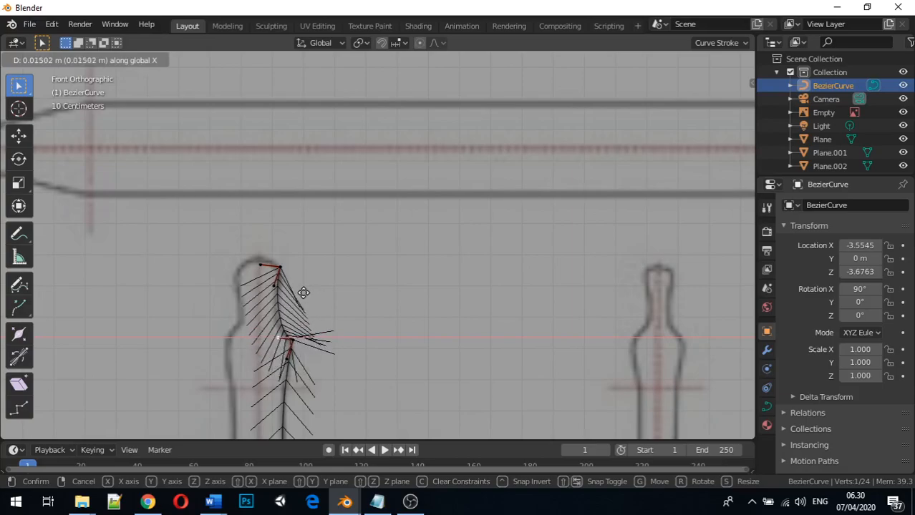
{"action": "left_click", "coordinate": [295, 292]}
{"action": "key", "text": "g"}
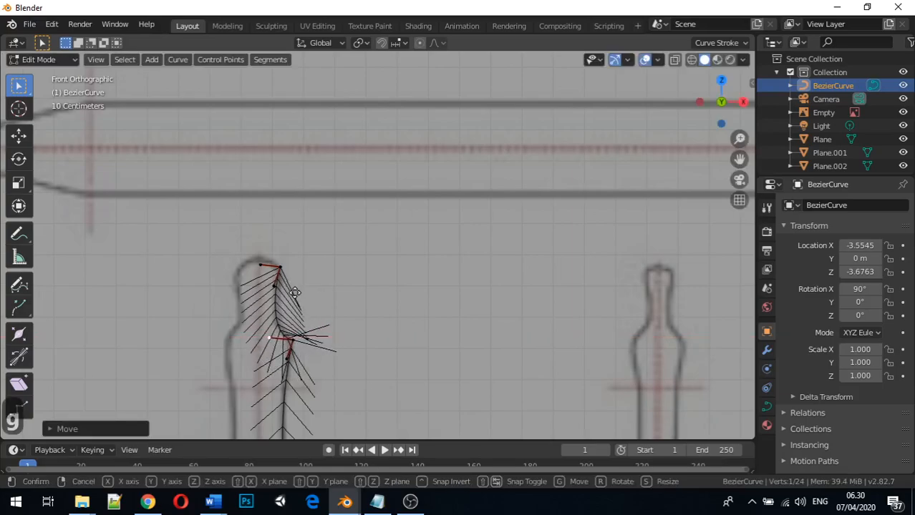
{"action": "key", "text": "z"}
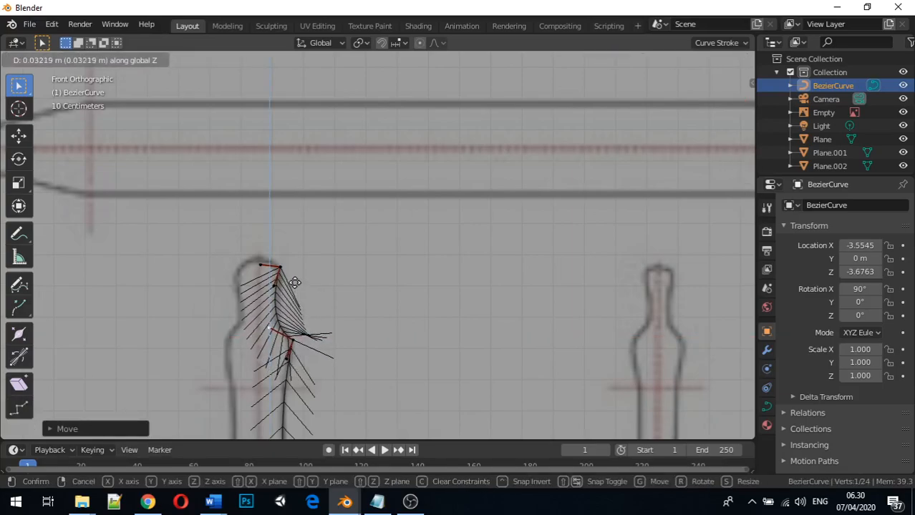
{"action": "left_click", "coordinate": [295, 283]}
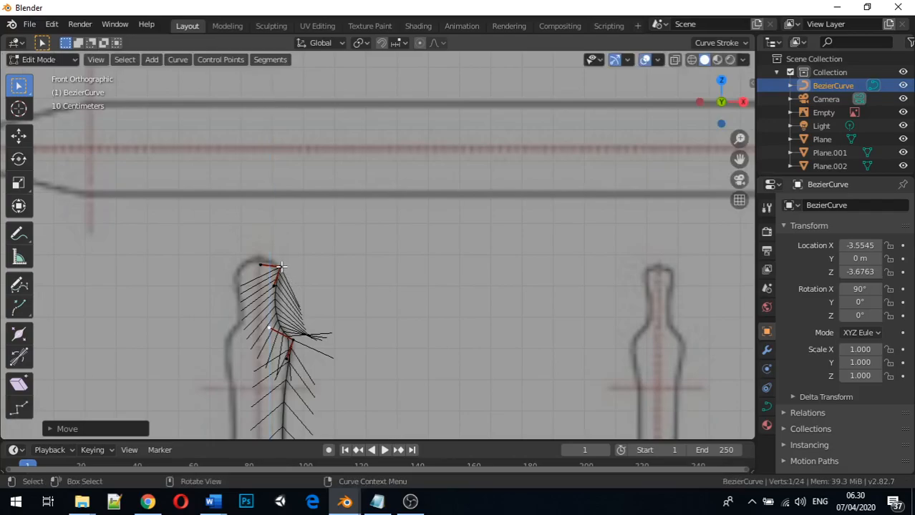
Lower the tip control point about 0.01 m along Z onto the right side of the rounded tip
{"action": "left_click", "coordinate": [281, 266]}
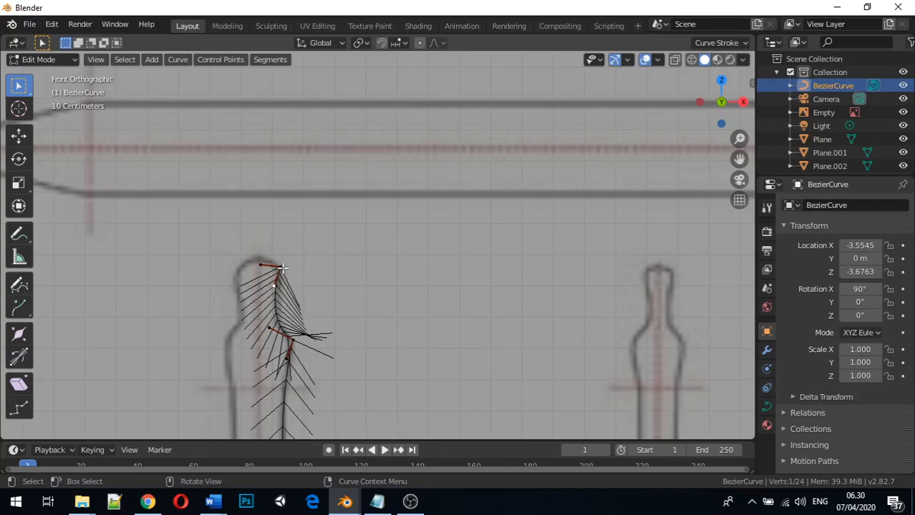
{"action": "left_click", "coordinate": [281, 266]}
{"action": "key", "text": "g"}
{"action": "key", "text": "x"}
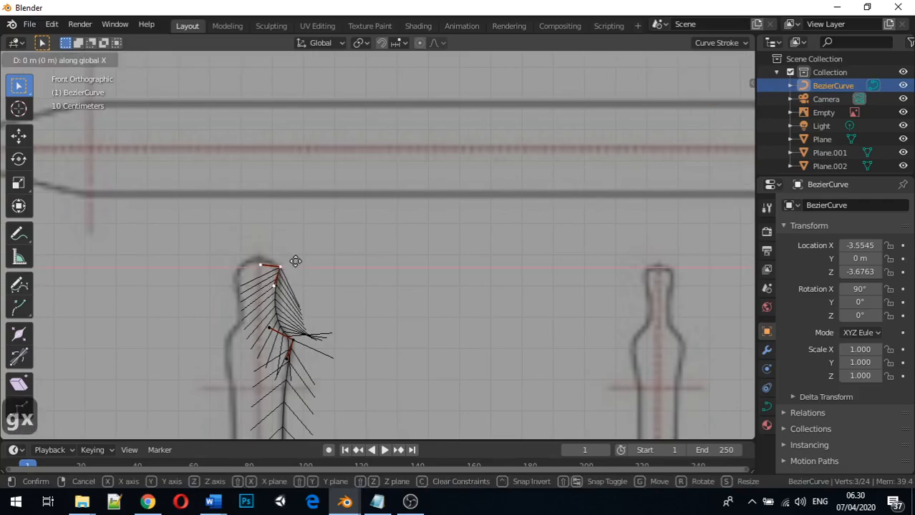
{"action": "key", "text": "z"}
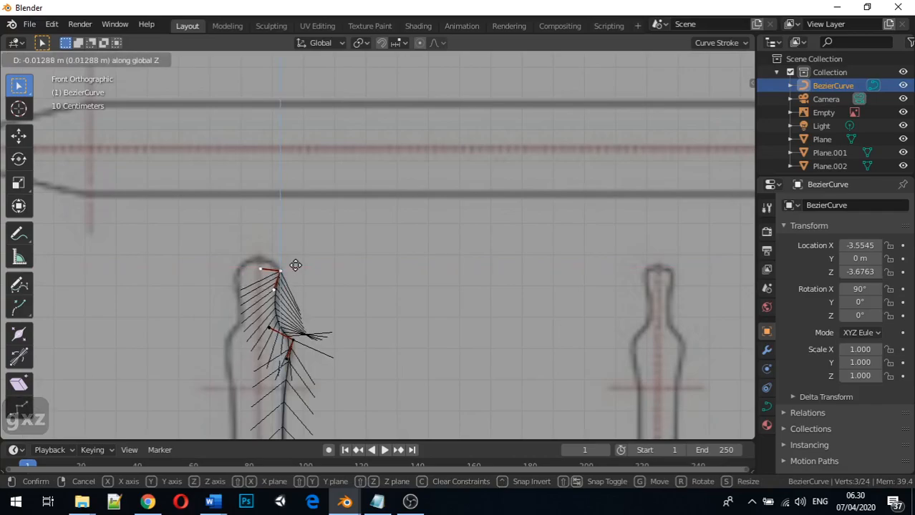
{"action": "left_click", "coordinate": [296, 265]}
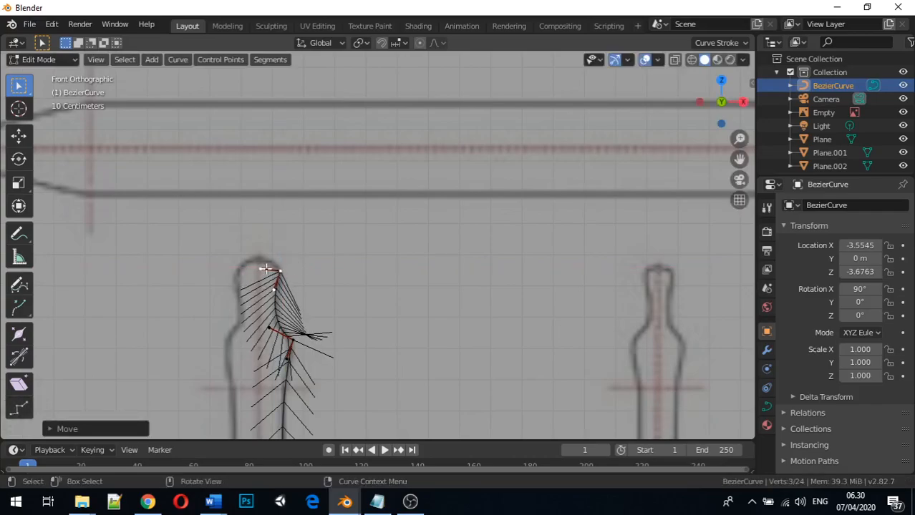
Raise the tip point's outer handle along Z above the template and move it about 0.06 m outward along X, directly above the point
{"action": "left_click", "coordinate": [264, 268]}
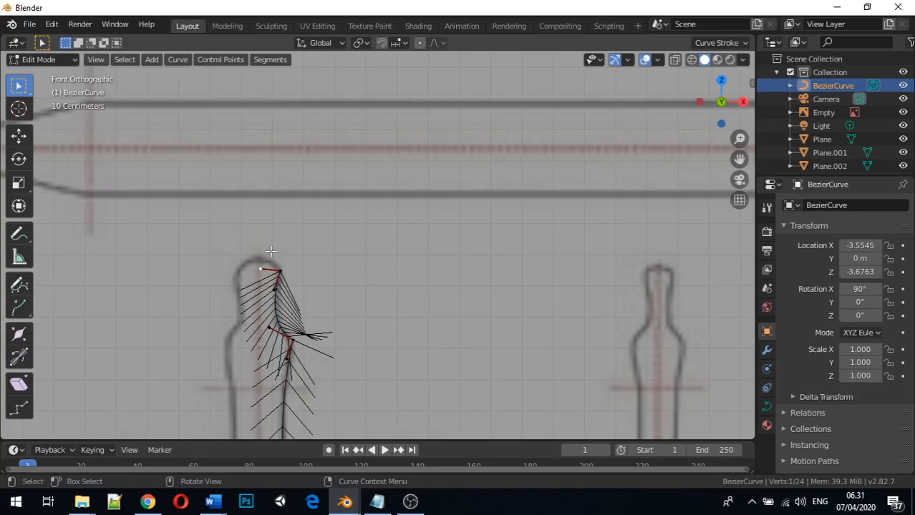
{"action": "key", "text": "g"}
{"action": "key", "text": "z"}
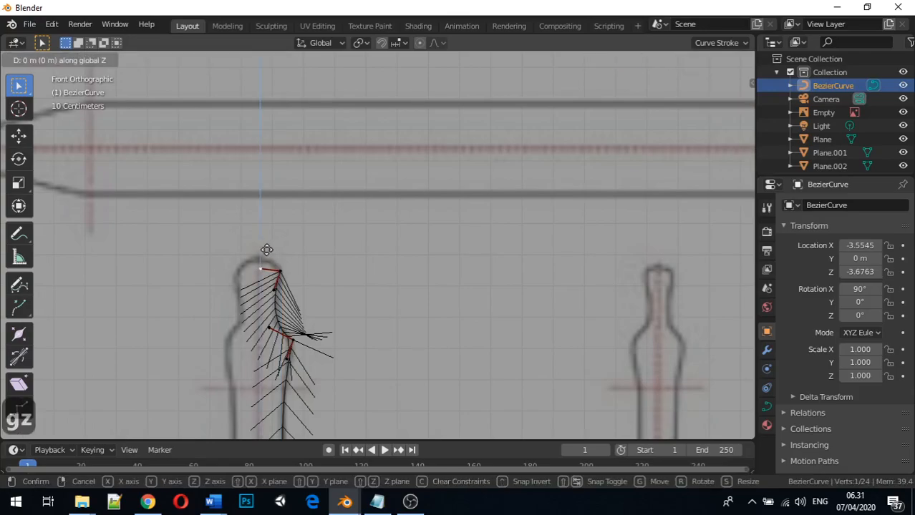
{"action": "left_click", "coordinate": [276, 217]}
{"action": "key", "text": "g"}
{"action": "key", "text": "x"}
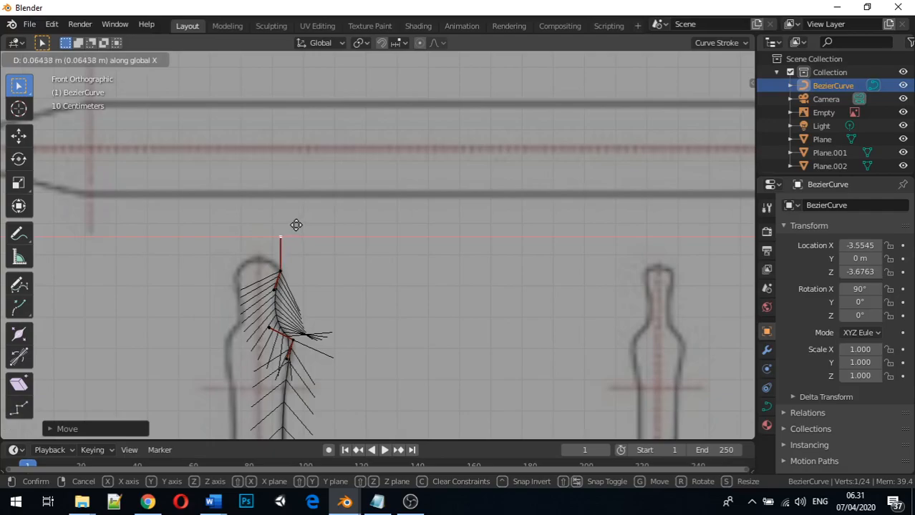
{"action": "left_click", "coordinate": [295, 225]}
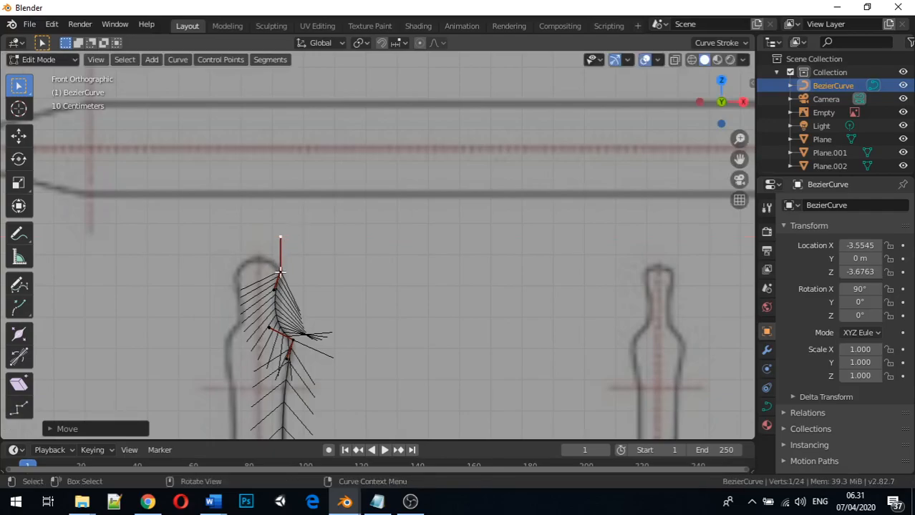
Extrude the right tip control point about 0.14 m along X to the left side of the template's rounded tip
{"action": "left_click", "coordinate": [279, 272]}
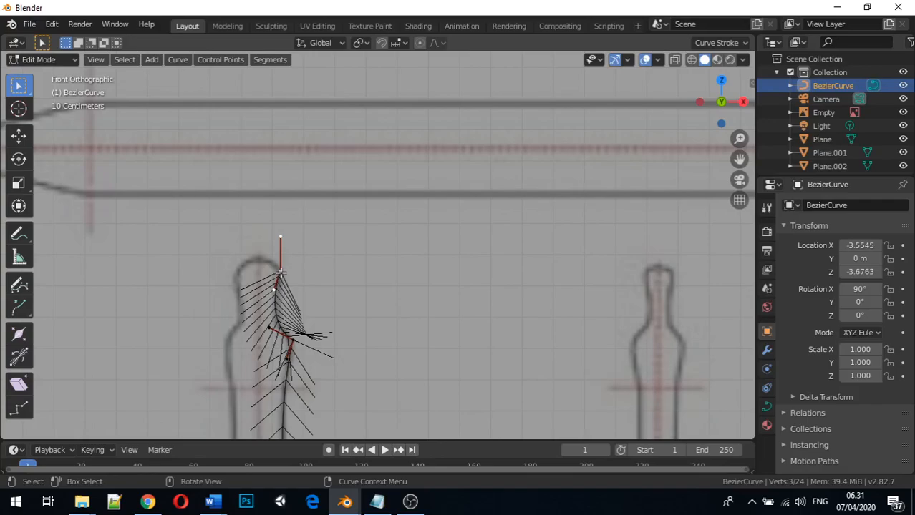
{"action": "key", "text": "e"}
{"action": "key", "text": "x"}
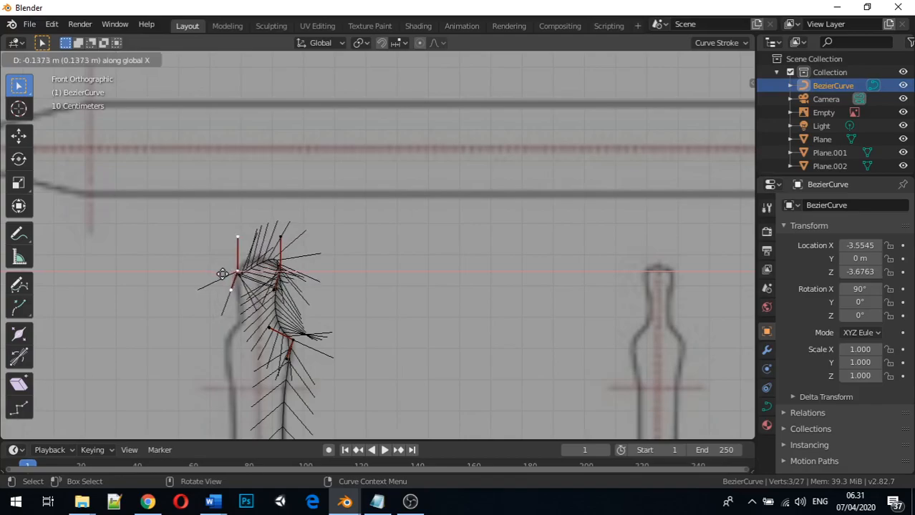
{"action": "left_click", "coordinate": [222, 274]}
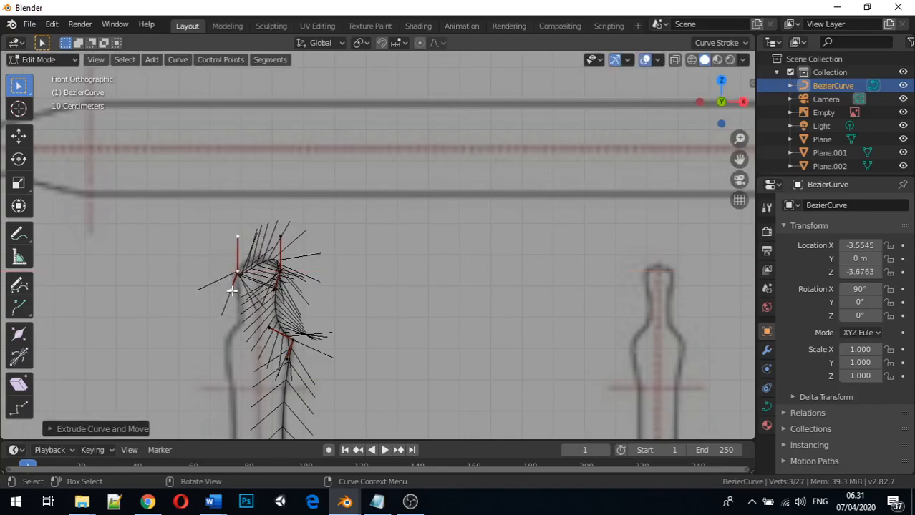
Move the new left tip point's upper handle about 0.2 m outward along X and raise its lower handle along Z above the point
{"action": "left_click", "coordinate": [232, 290]}
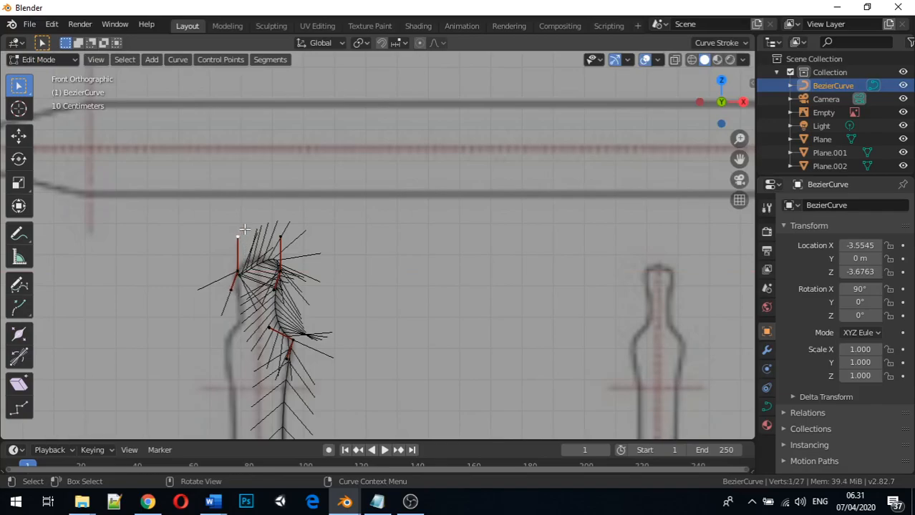
{"action": "key", "text": "g"}
{"action": "key", "text": "x"}
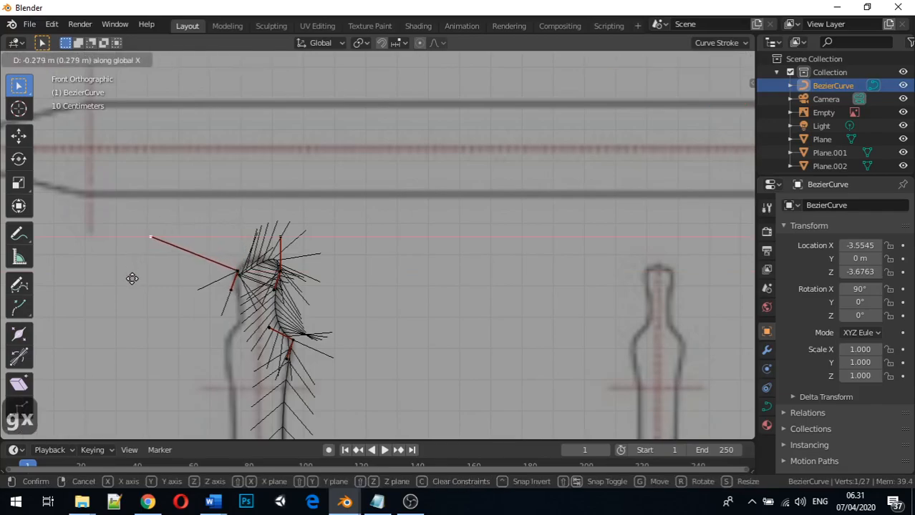
{"action": "left_click", "coordinate": [150, 272]}
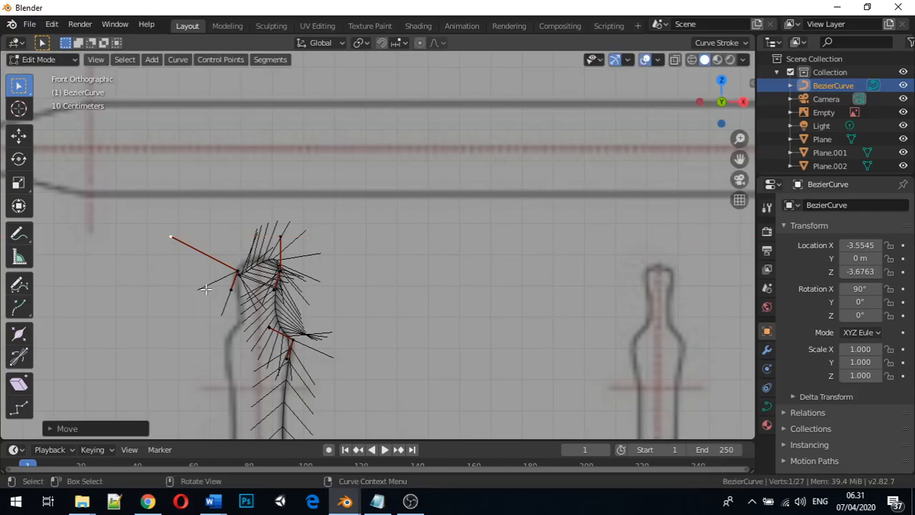
{"action": "key", "text": "g"}
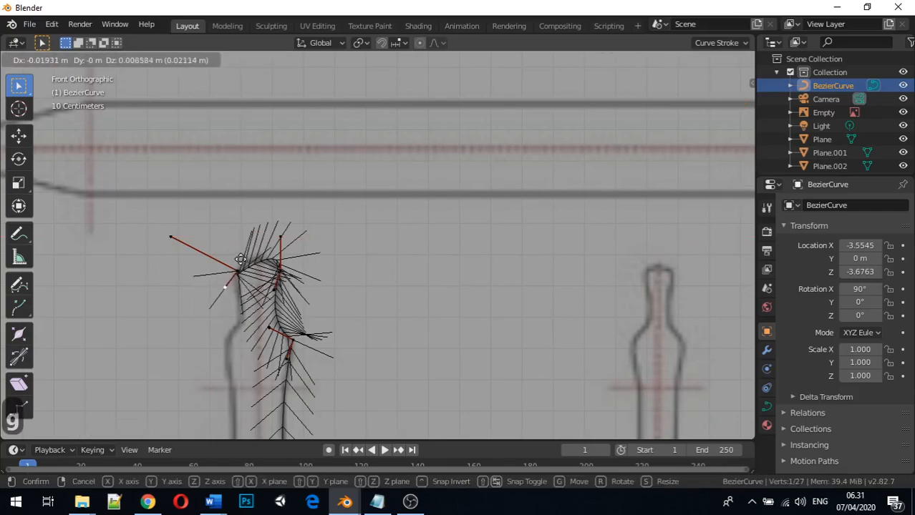
{"action": "key", "text": "z"}
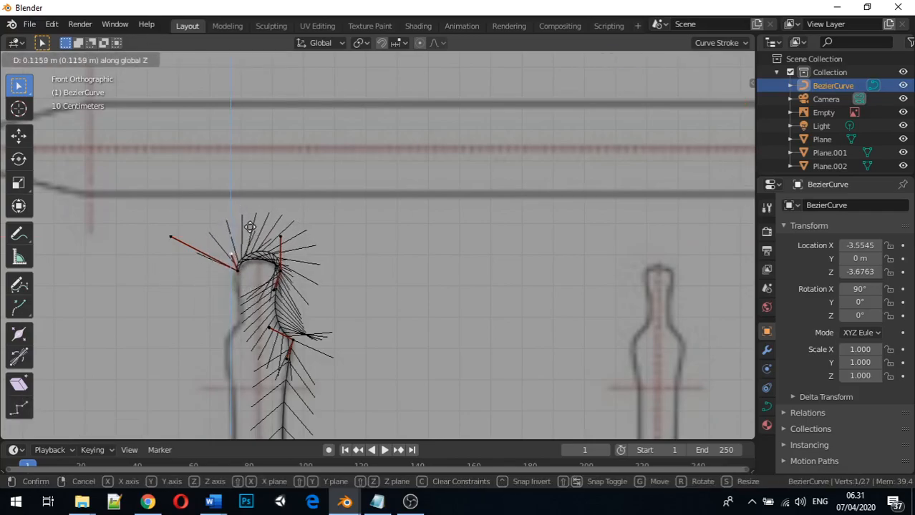
{"action": "left_click", "coordinate": [255, 223]}
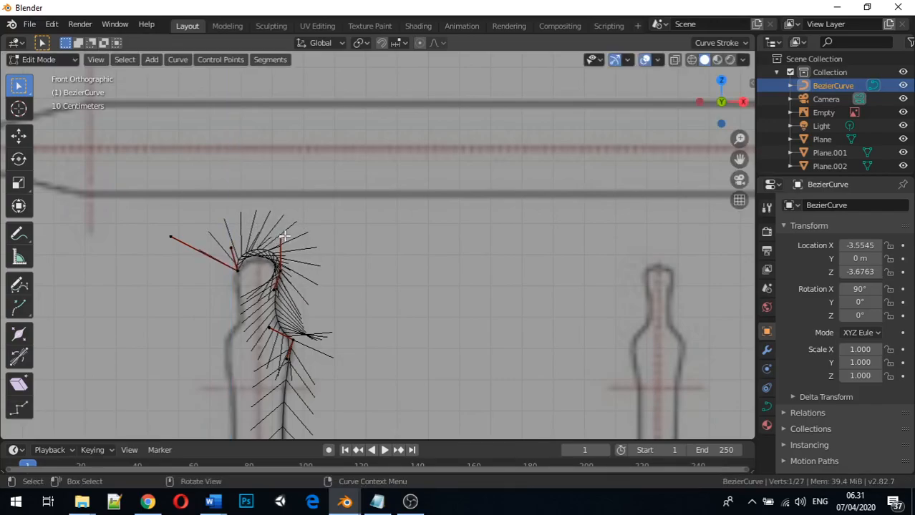
Lower the right tip point's upper handle about 0.06 m along Z toward the rounded outline
{"action": "key", "text": "g"}
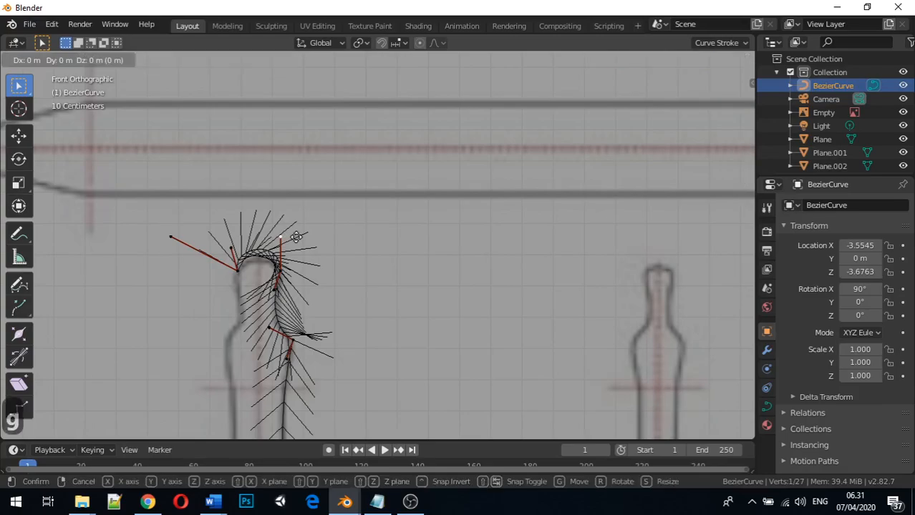
{"action": "key", "text": "z"}
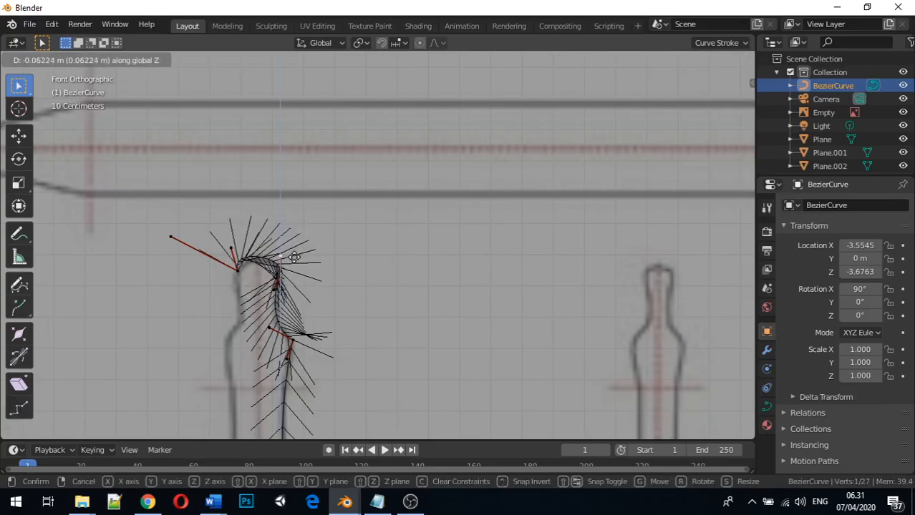
{"action": "left_click", "coordinate": [294, 258]}
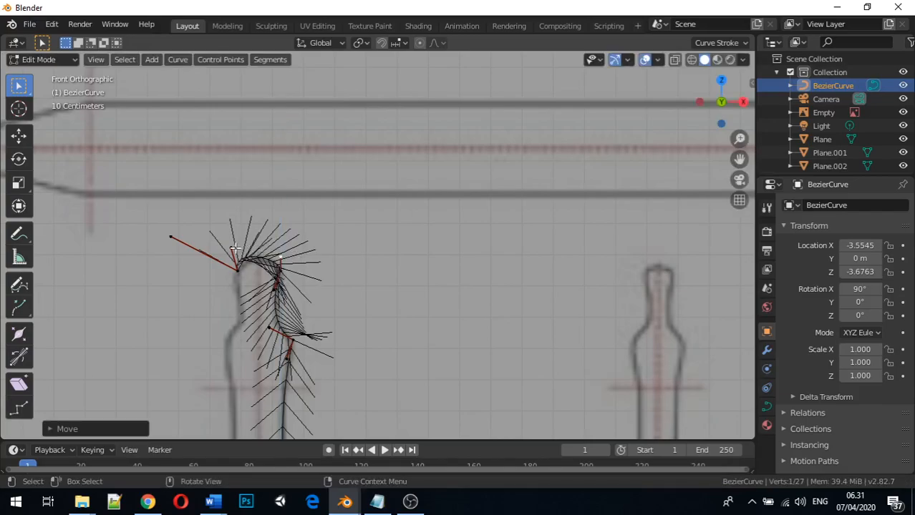
Move the left tip point's inner handle about 0.02 m inward along X and lower it slightly along Z
{"action": "key", "text": "g"}
{"action": "key", "text": "x"}
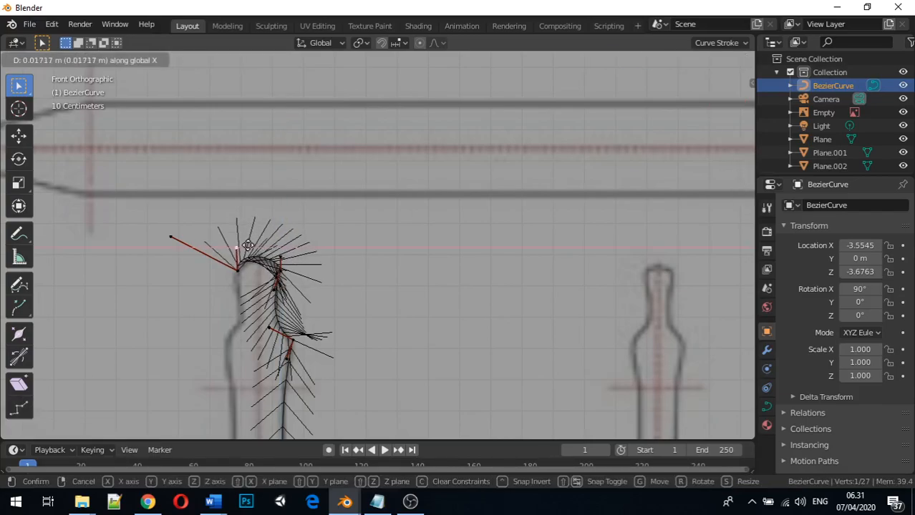
{"action": "left_click", "coordinate": [248, 245]}
{"action": "key", "text": "g"}
{"action": "key", "text": "z"}
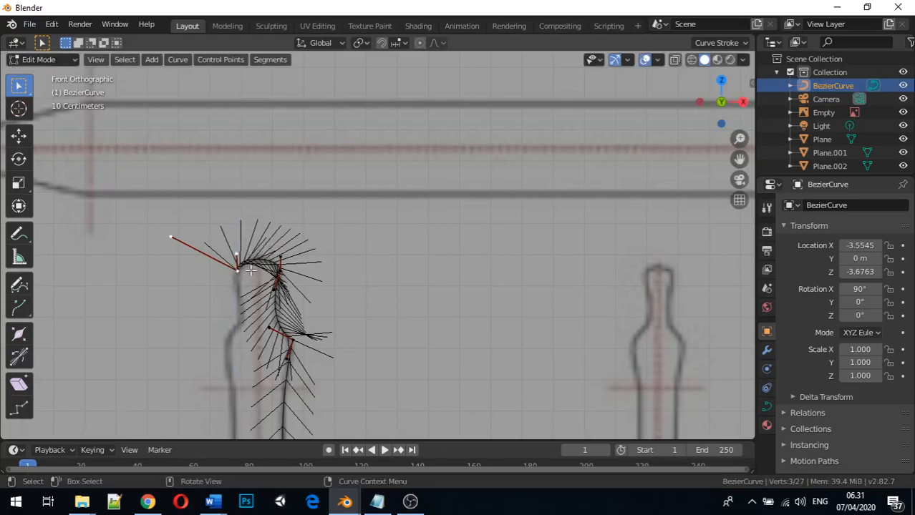
Shift the left tip control point slightly outward along X and lower it about 0.015 m along Z onto the outline
{"action": "key", "text": "g"}
{"action": "key", "text": "x"}
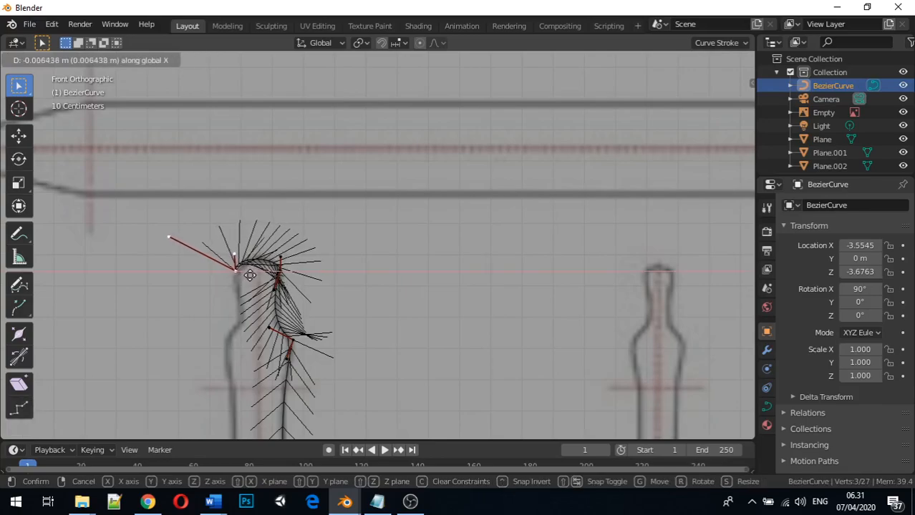
{"action": "left_click", "coordinate": [245, 277]}
{"action": "key", "text": "g"}
{"action": "key", "text": "z"}
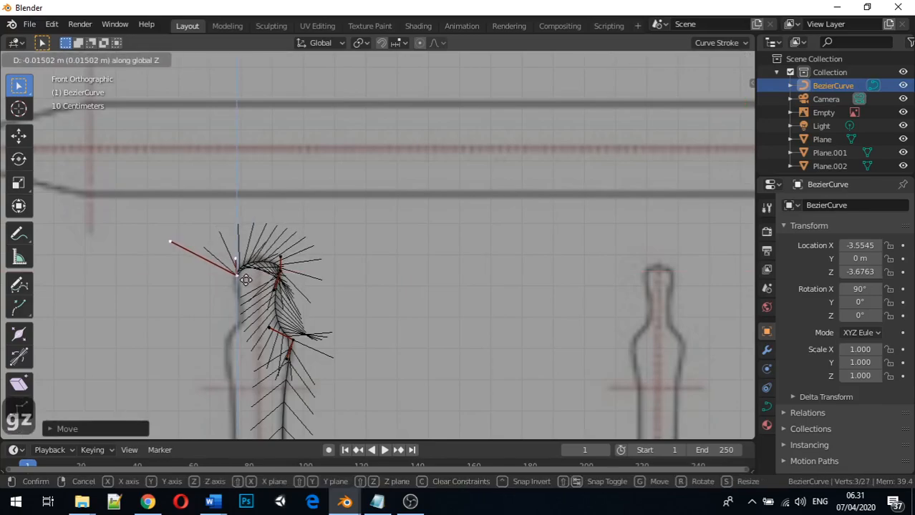
{"action": "left_click", "coordinate": [246, 280]}
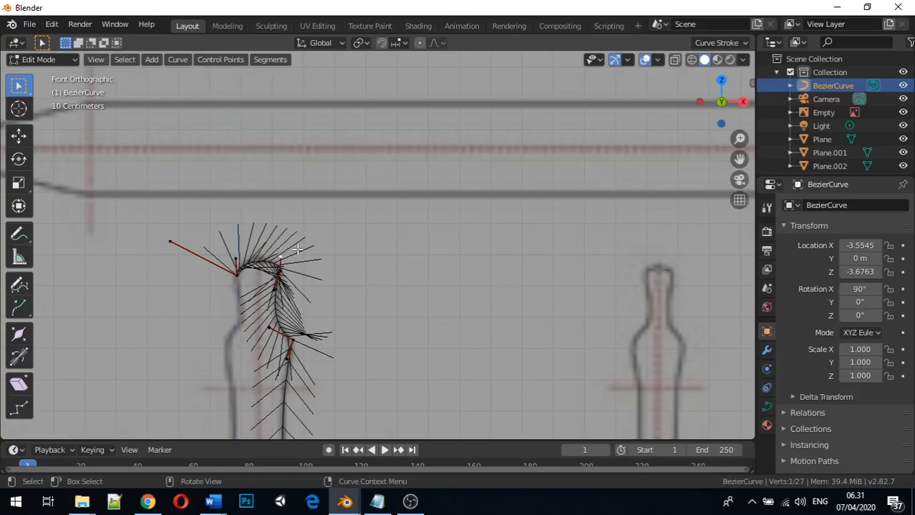
Move the tip's upper handles inward along X, the right one about 0.04 m and the left one about 0.02 m
{"action": "key", "text": "g"}
{"action": "key", "text": "x"}
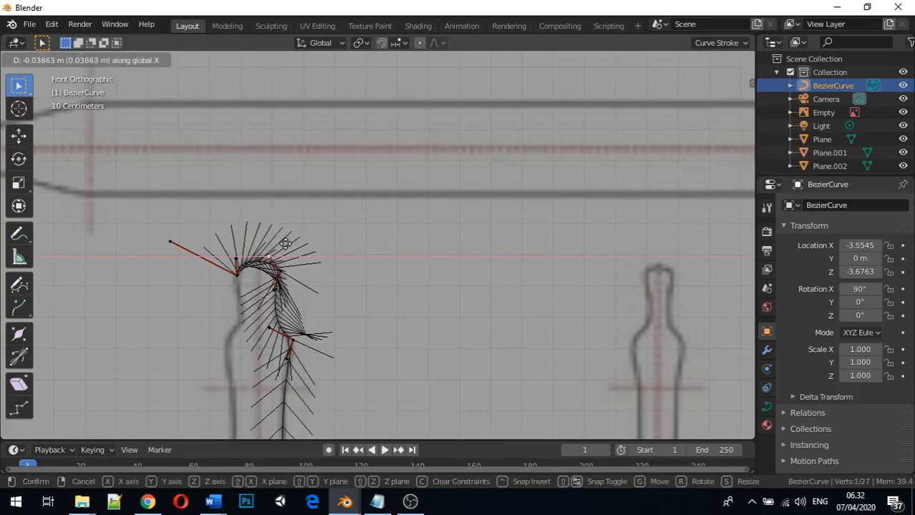
{"action": "left_click", "coordinate": [285, 244]}
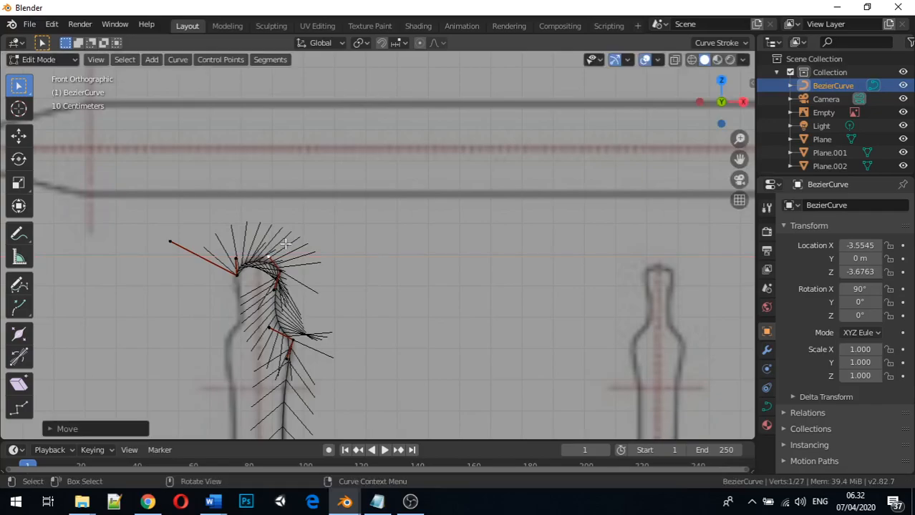
{"action": "left_click", "coordinate": [237, 259]}
{"action": "key", "text": "g"}
{"action": "key", "text": "x"}
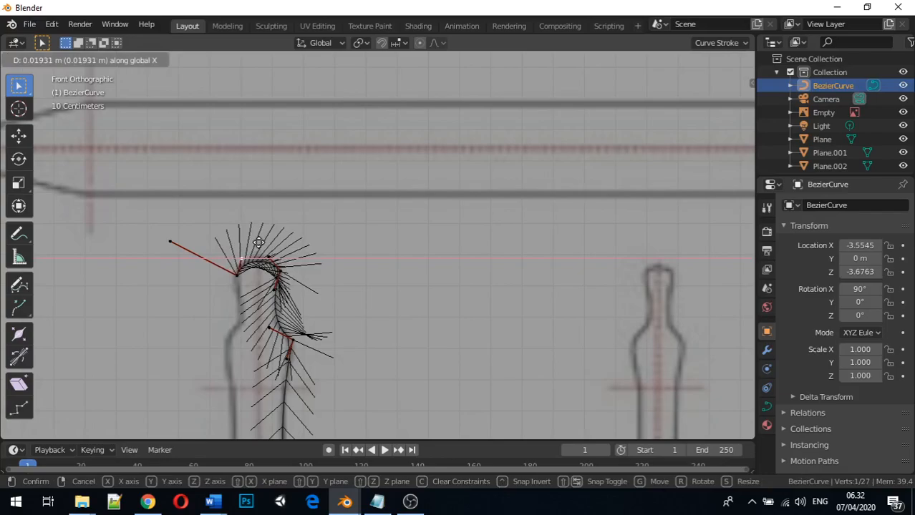
{"action": "left_click", "coordinate": [258, 242]}
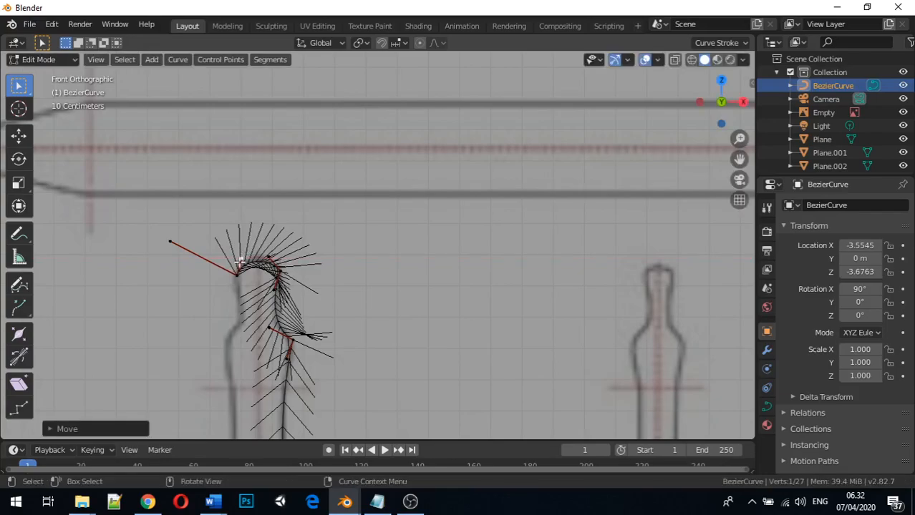
Bring the left tip point's outer handle inward along X and down along Z until it sits just below the point on the neck
{"action": "left_click", "coordinate": [171, 242]}
{"action": "key", "text": "g"}
{"action": "key", "text": "x"}
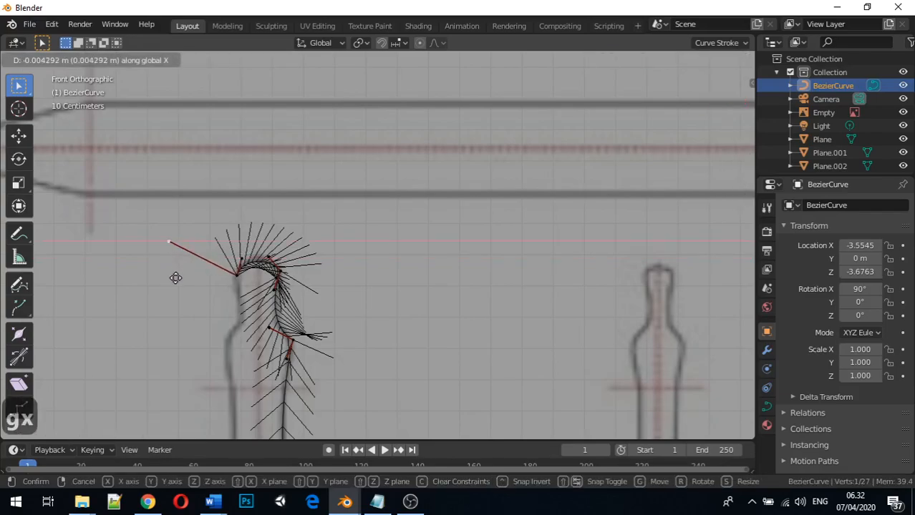
{"action": "left_click", "coordinate": [213, 286]}
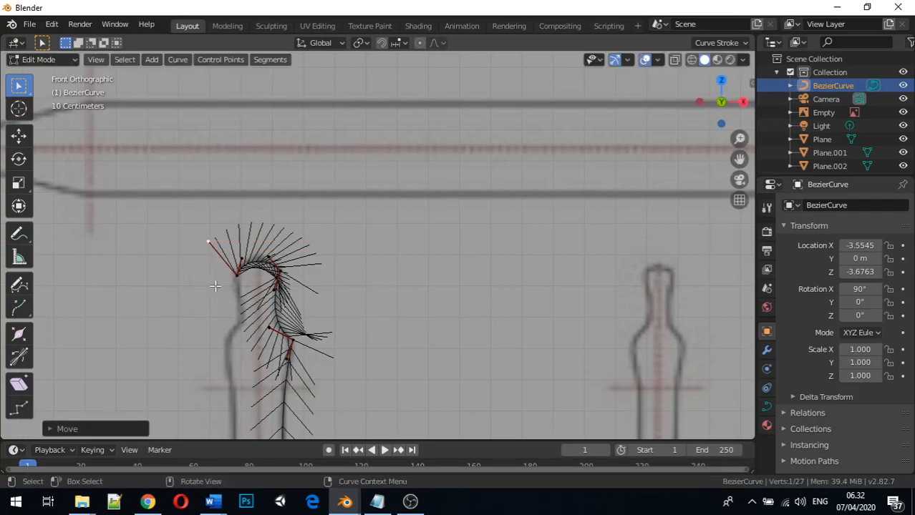
{"action": "key", "text": "g"}
{"action": "key", "text": "x"}
{"action": "key", "text": "z"}
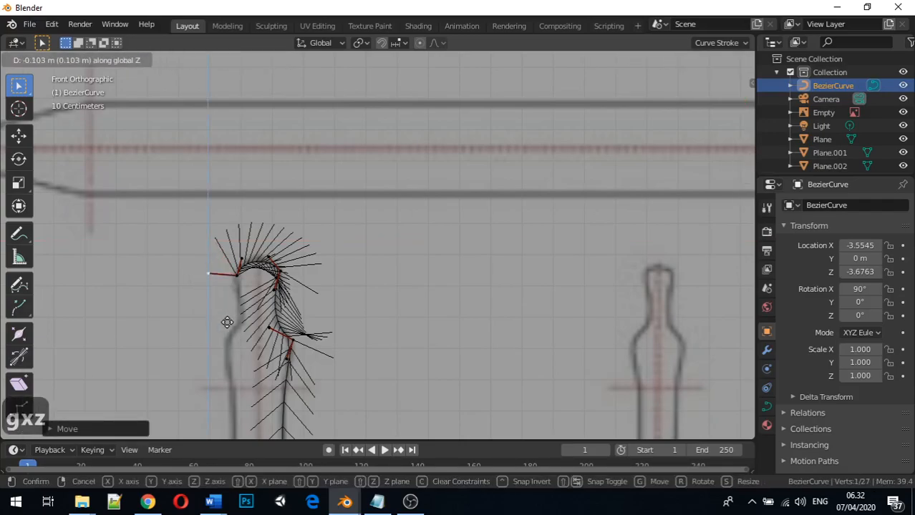
{"action": "left_click", "coordinate": [243, 339]}
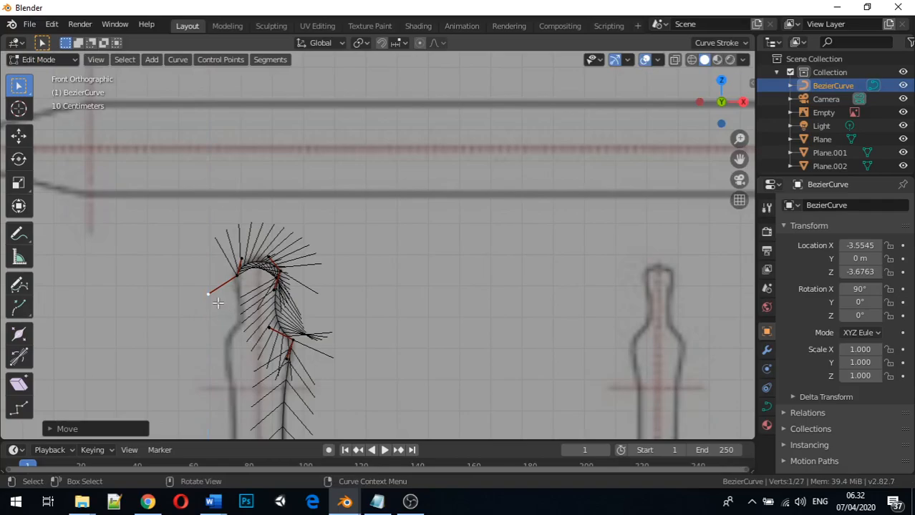
{"action": "key", "text": "g"}
{"action": "key", "text": "x"}
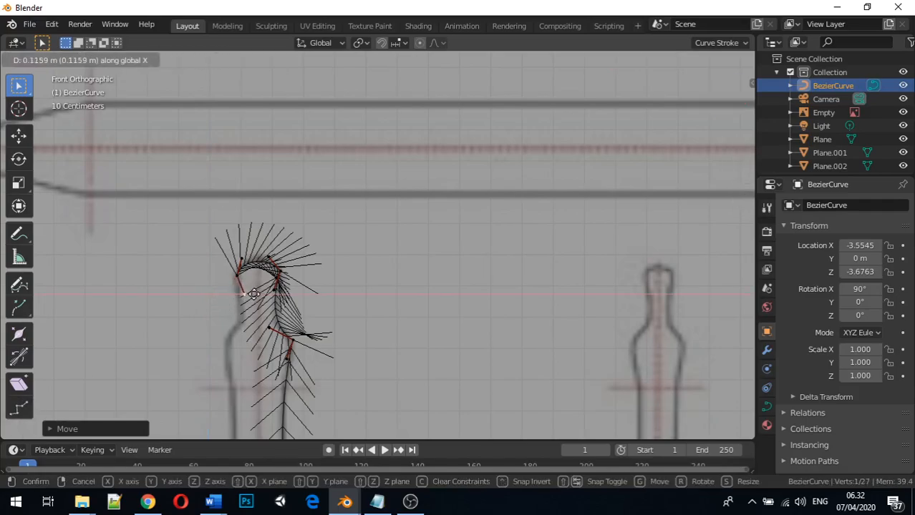
{"action": "left_click", "coordinate": [245, 282]}
Extrude the left tip point about 0.21 m down and 0.04 m outward to the template's left shoulder
{"action": "left_click", "coordinate": [236, 276]}
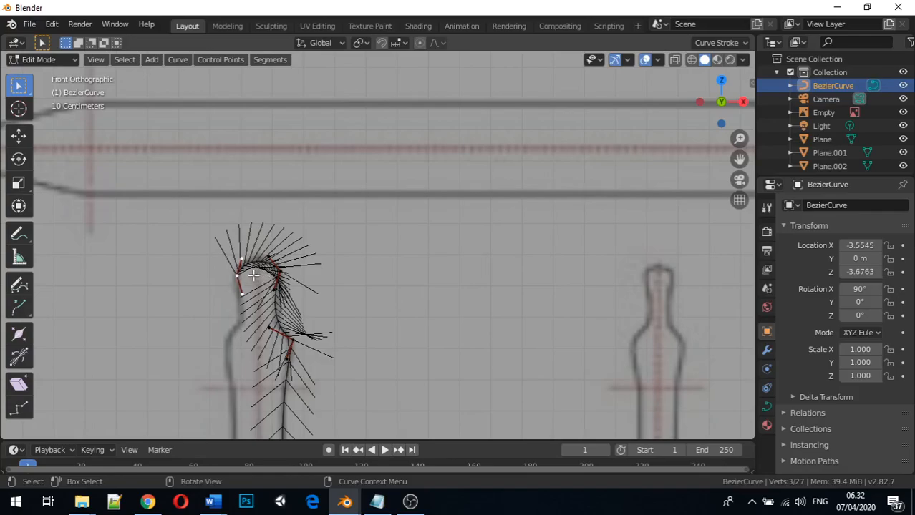
{"action": "key", "text": "e"}
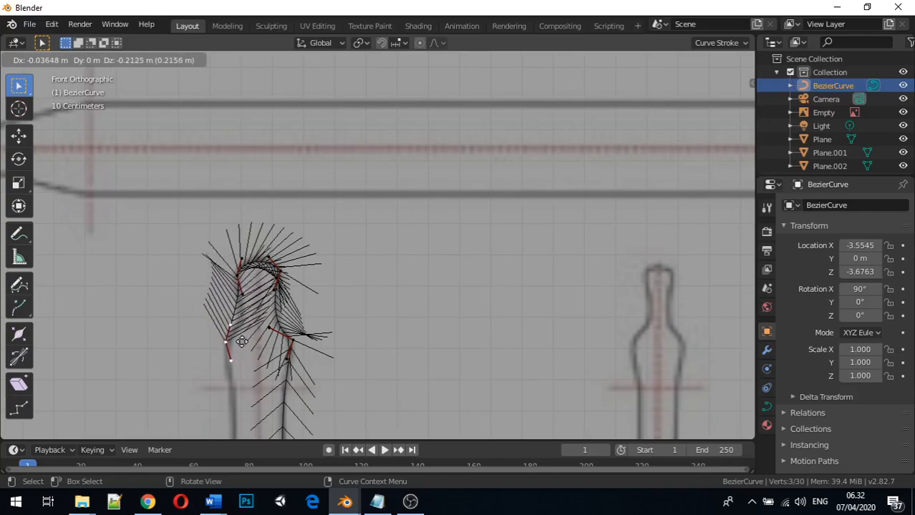
{"action": "left_click", "coordinate": [242, 343]}
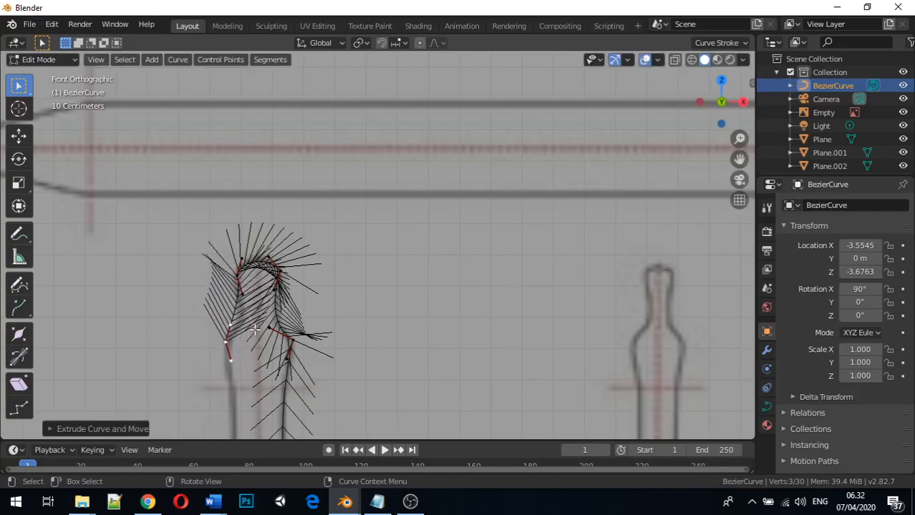
Move the left shoulder point's upper handle about 0.05 m inward along X to curve the neck segment
{"action": "left_click", "coordinate": [230, 323]}
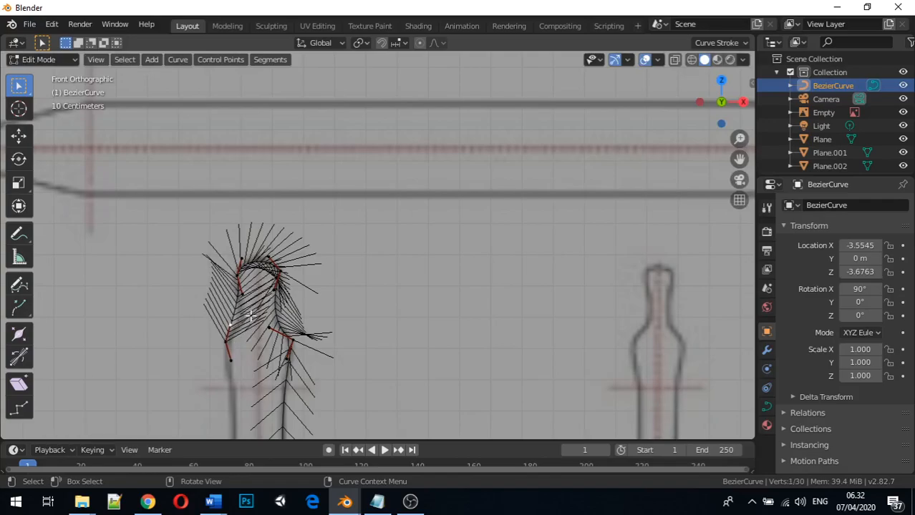
{"action": "key", "text": "g"}
{"action": "key", "text": "x"}
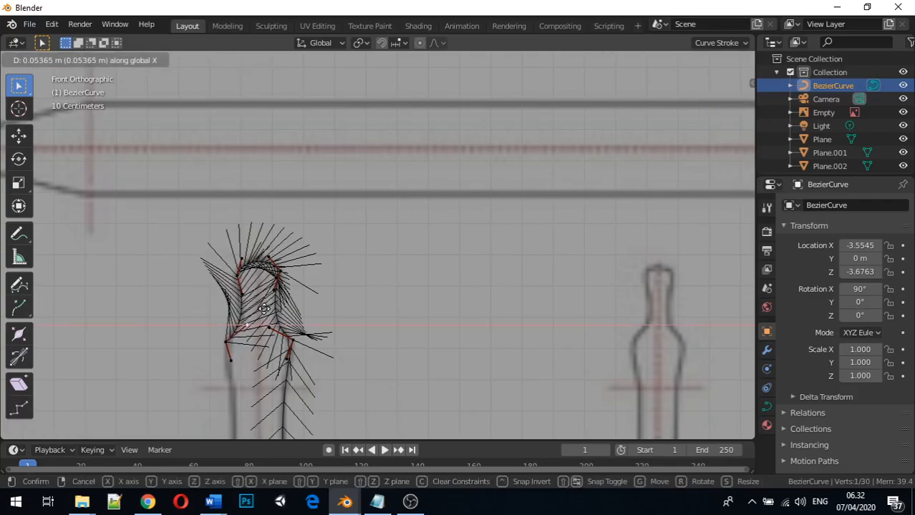
{"action": "left_click", "coordinate": [264, 309]}
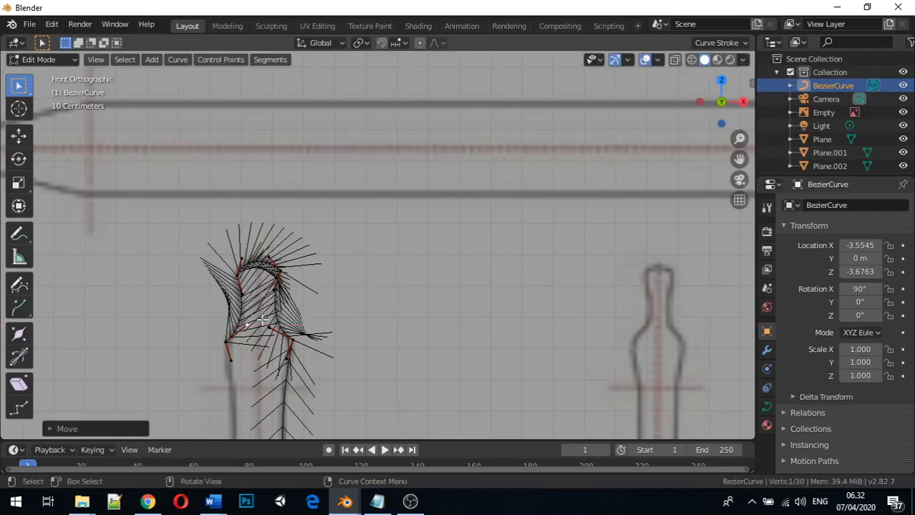
{"action": "left_click", "coordinate": [226, 342]}
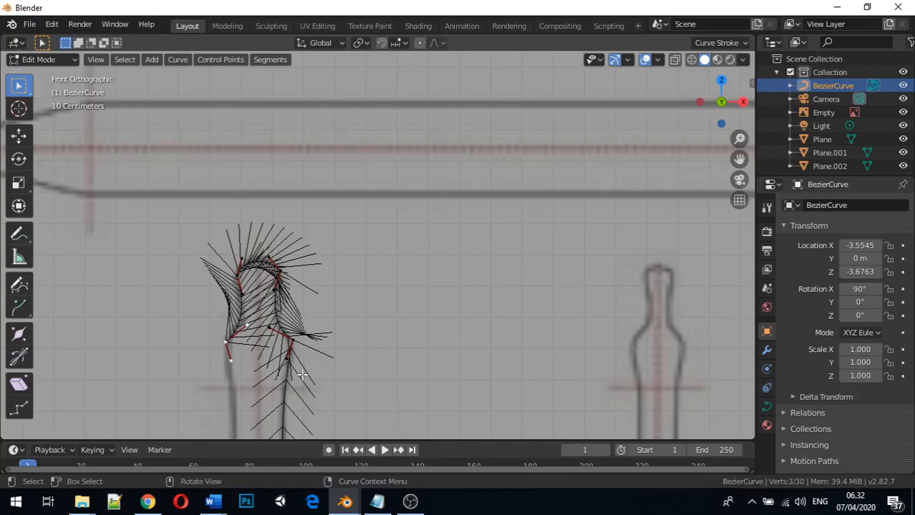
{"action": "scroll", "coordinate": [328, 370], "scroll_direction": "up", "scroll_amount": 3}
{"action": "middle_click_drag", "start_coordinate": [326, 371], "coordinate": [339, 339]}
{"action": "key", "text": "ctrl+z"}
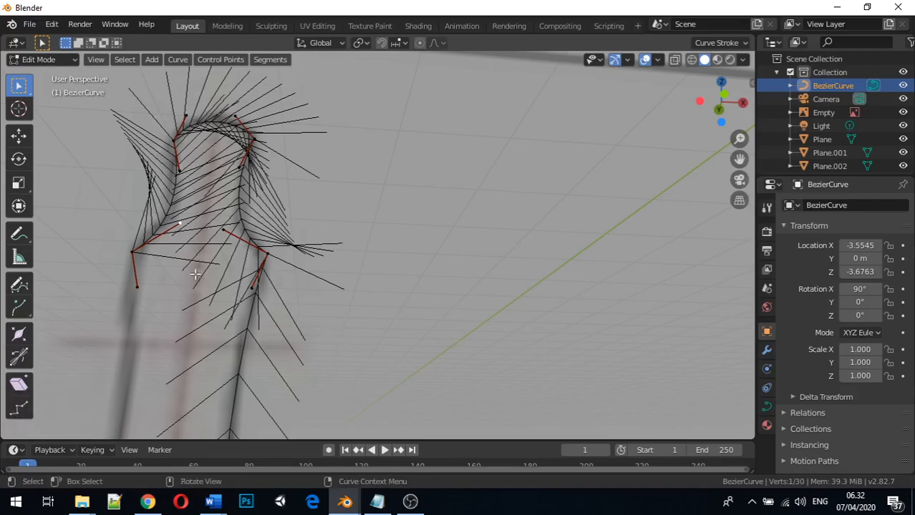
{"action": "scroll", "coordinate": [195, 275], "scroll_direction": "down", "scroll_amount": 5}
{"action": "middle_click_drag", "start_coordinate": [231, 255], "coordinate": [230, 276]}
{"action": "key", "text": "KP_1"}
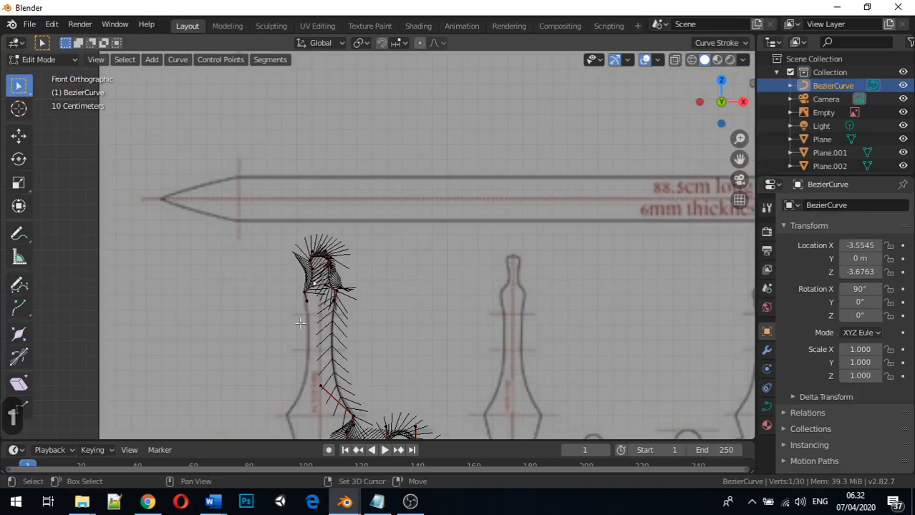
Extrude the left shoulder point about 0.53 m down along the template's left side
{"action": "middle_click_drag", "start_coordinate": [292, 328], "coordinate": [278, 222], "text": "shift"}
{"action": "scroll", "coordinate": [279, 219], "scroll_direction": "up", "scroll_amount": 4}
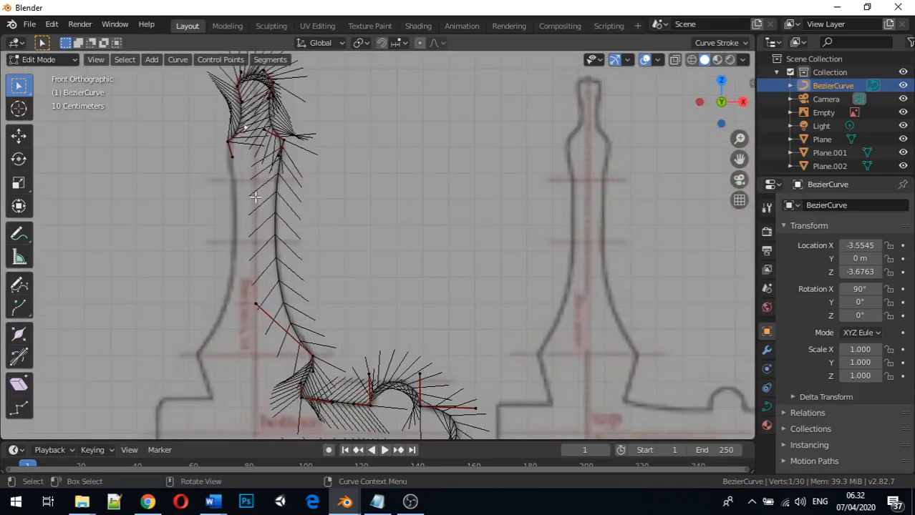
{"action": "middle_click_drag", "start_coordinate": [222, 181], "coordinate": [410, 255], "text": "shift"}
{"action": "scroll", "coordinate": [381, 212], "scroll_direction": "up", "scroll_amount": 3}
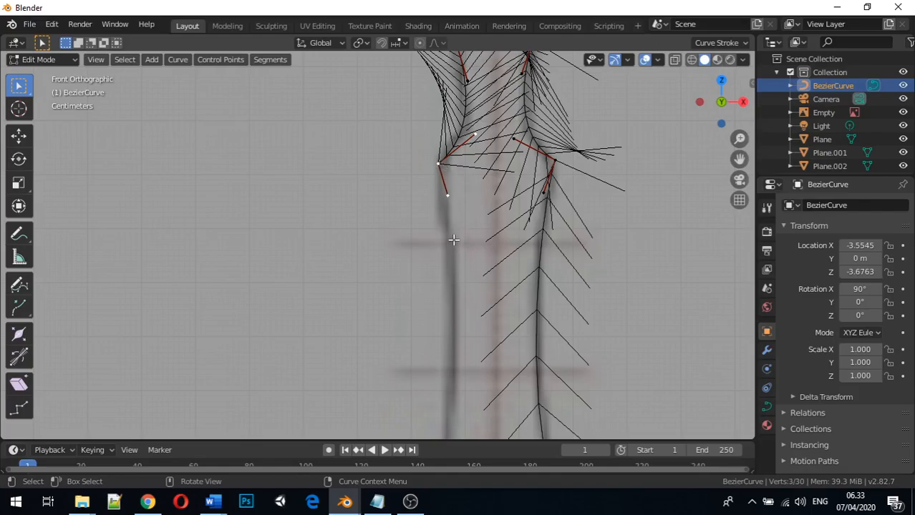
{"action": "key", "text": "e"}
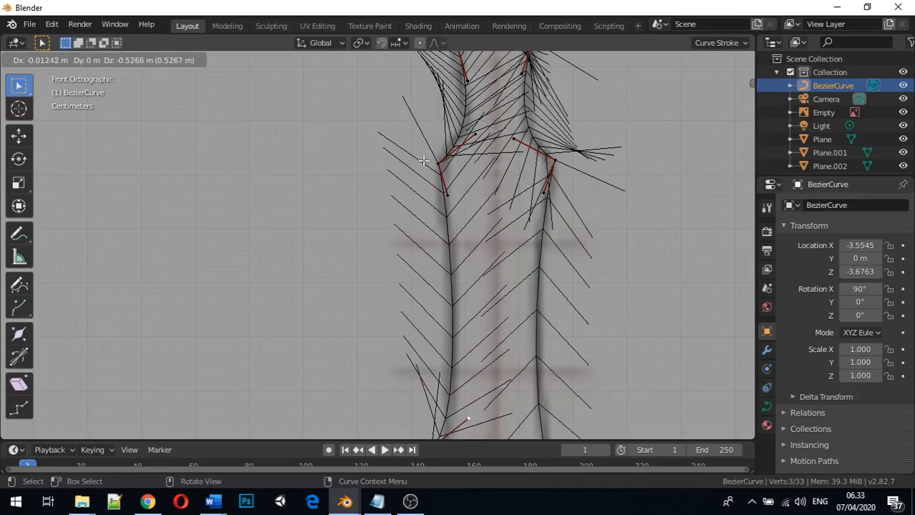
{"action": "left_click", "coordinate": [422, 160]}
{"action": "scroll", "coordinate": [424, 170], "scroll_direction": "down", "scroll_amount": 6}
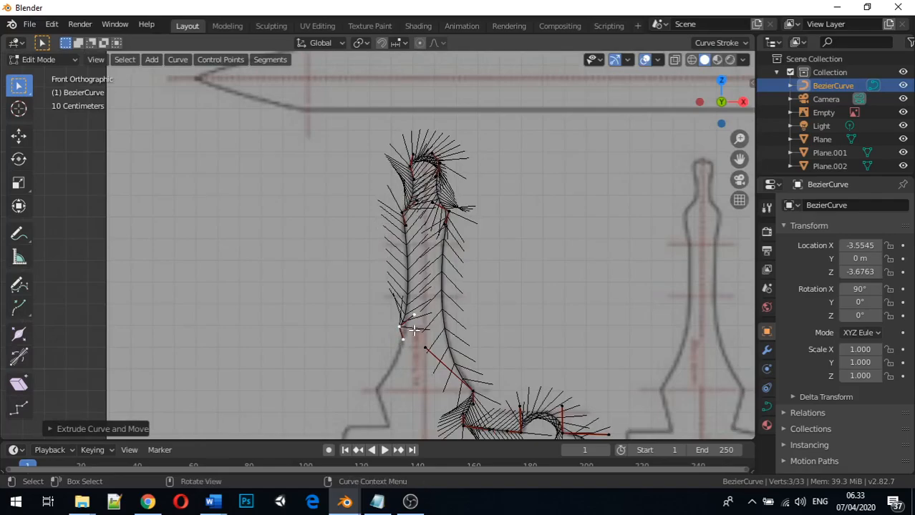
Move the new point about 0.1 m outward along X and 0.3 m down along Z onto the left flare corner
{"action": "key", "text": "g"}
{"action": "key", "text": "x"}
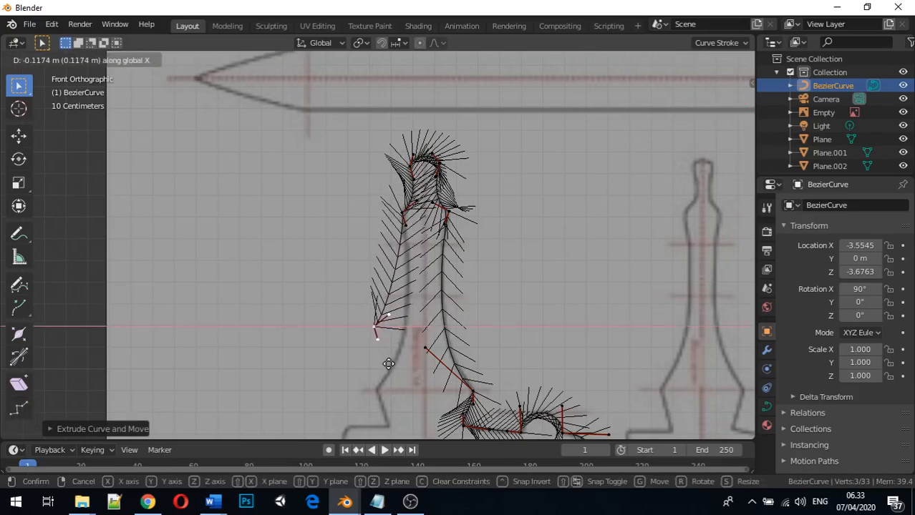
{"action": "left_click", "coordinate": [392, 364]}
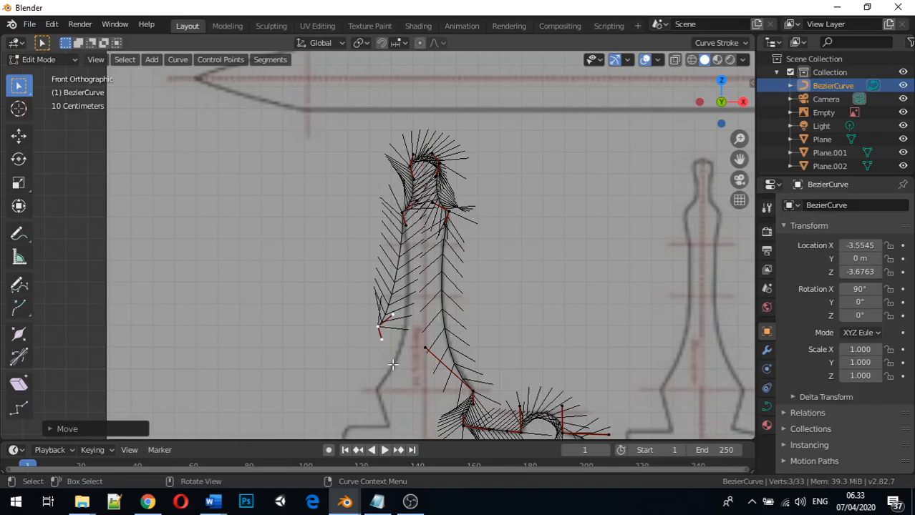
{"action": "key", "text": "g"}
{"action": "key", "text": "z"}
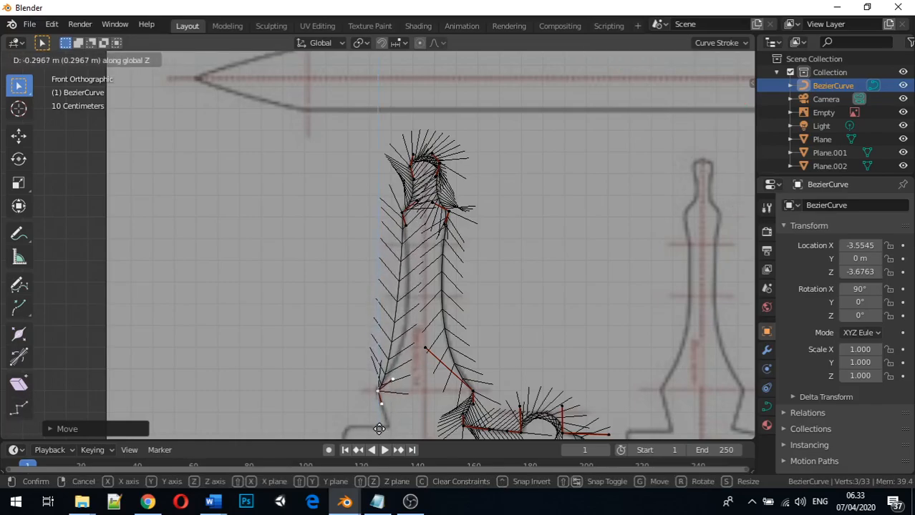
{"action": "left_click", "coordinate": [378, 428]}
{"action": "key", "text": "g"}
{"action": "key", "text": "x"}
{"action": "left_click", "coordinate": [392, 387]}
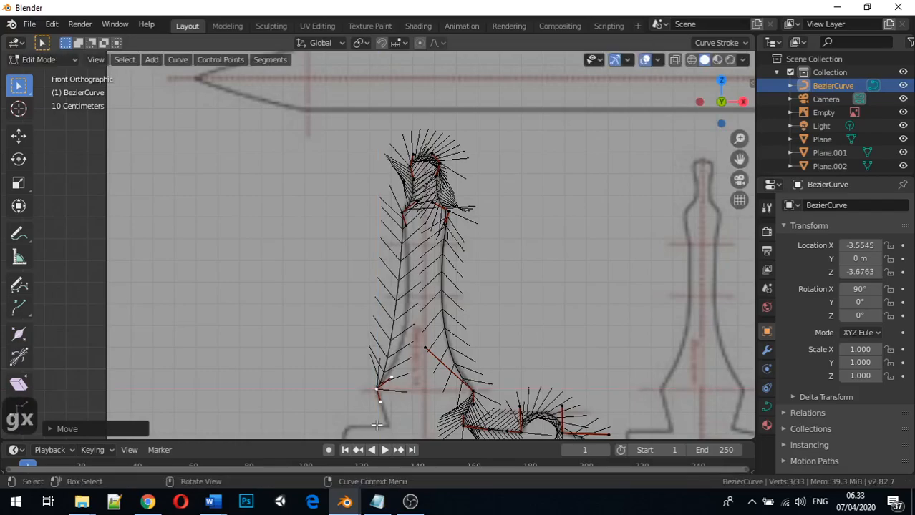
Move the left shoulder point's lower handle about 0.015 m inward along X and slightly down along Z
{"action": "left_click", "coordinate": [407, 224]}
{"action": "key", "text": "g"}
{"action": "key", "text": "x"}
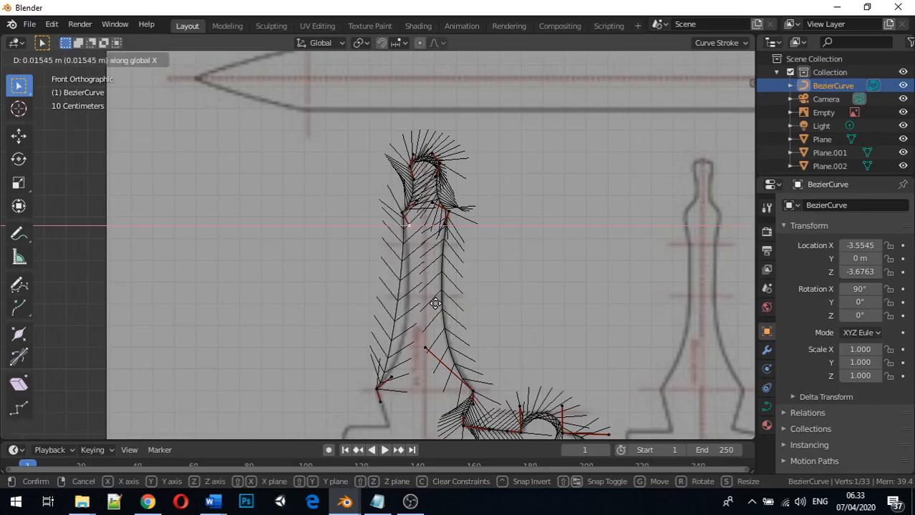
{"action": "left_click", "coordinate": [436, 304]}
{"action": "key", "text": "g"}
{"action": "key", "text": "z"}
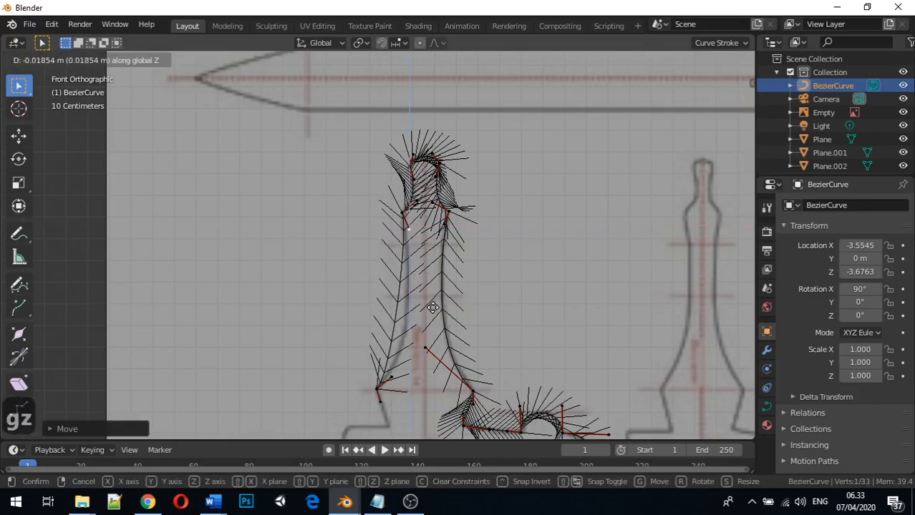
{"action": "left_click", "coordinate": [431, 307]}
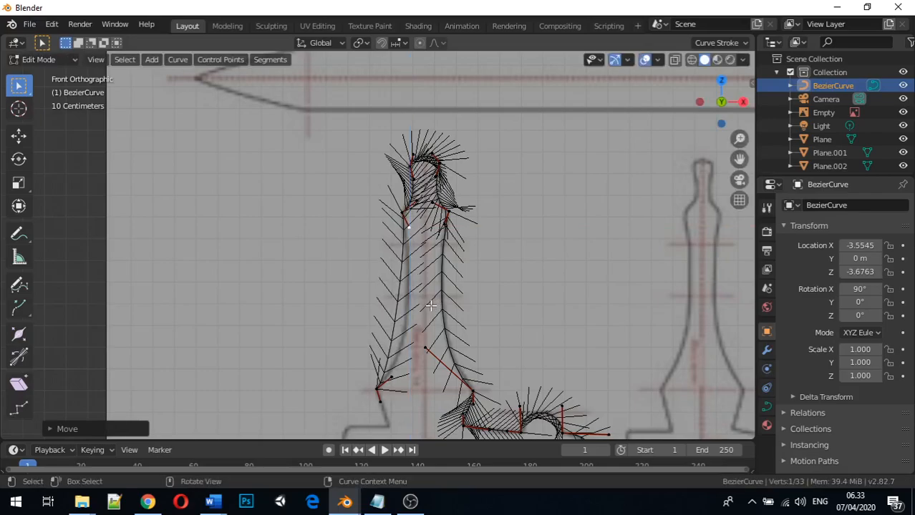
Move the left flare corner's upper handle inward along X and up along Z until it nearly meets the opposite corner's handle
{"action": "left_click", "coordinate": [393, 377]}
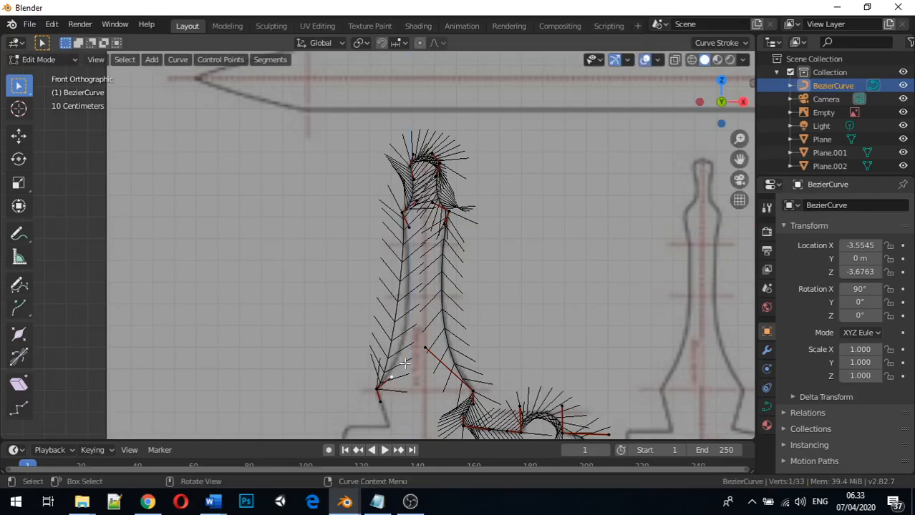
{"action": "key", "text": "g"}
{"action": "key", "text": "x"}
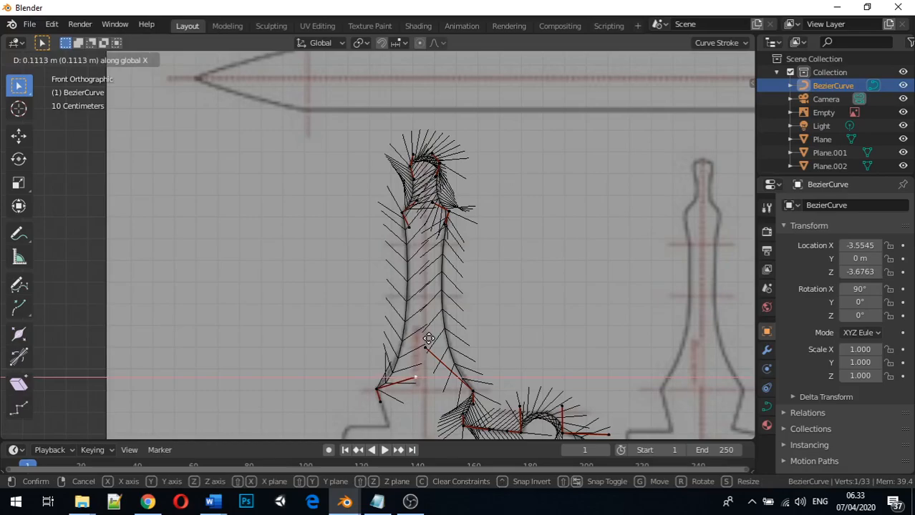
{"action": "left_click", "coordinate": [428, 338]}
{"action": "key", "text": "g"}
{"action": "key", "text": "z"}
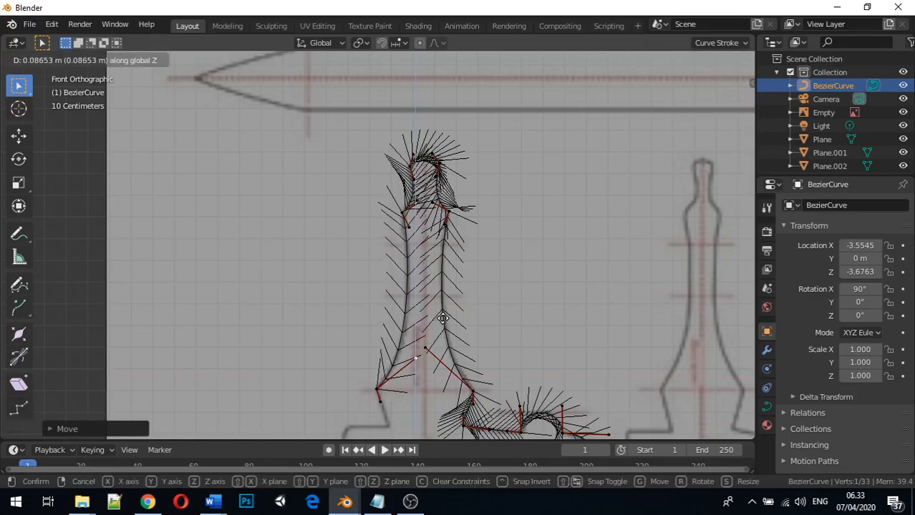
{"action": "left_click", "coordinate": [441, 307]}
{"action": "key", "text": "g"}
{"action": "key", "text": "x"}
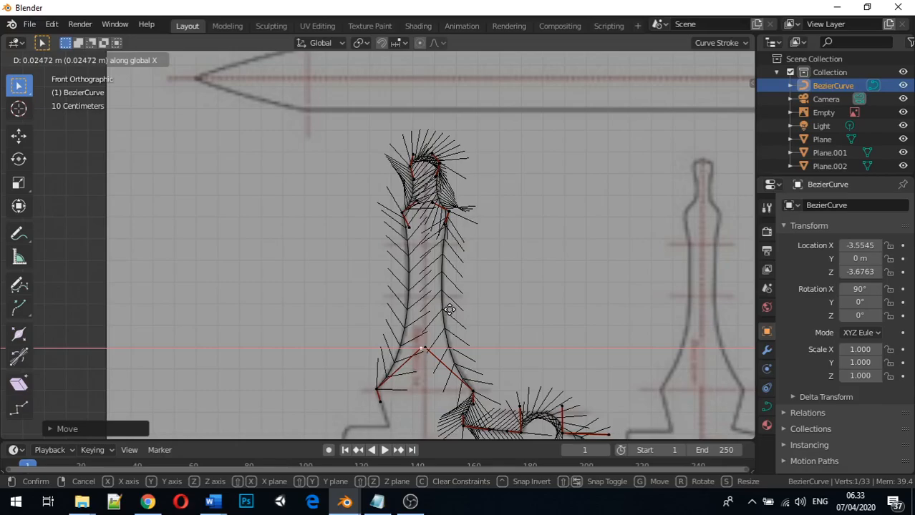
{"action": "left_click", "coordinate": [450, 310]}
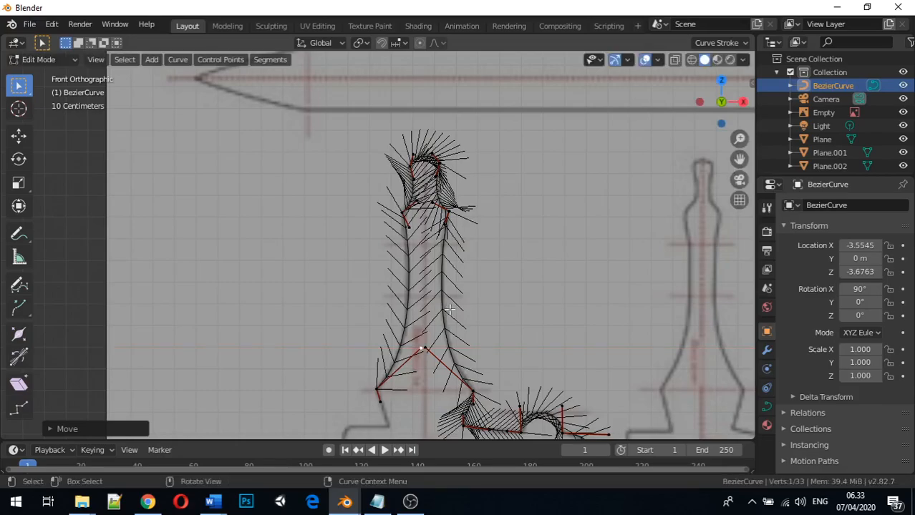
Extrude the left flare corner about 0.05 m inward and 0.17 m down to where the neck meets the guard base
{"action": "left_click", "coordinate": [377, 390]}
{"action": "middle_click_drag", "start_coordinate": [412, 374], "coordinate": [419, 251], "text": "shift"}
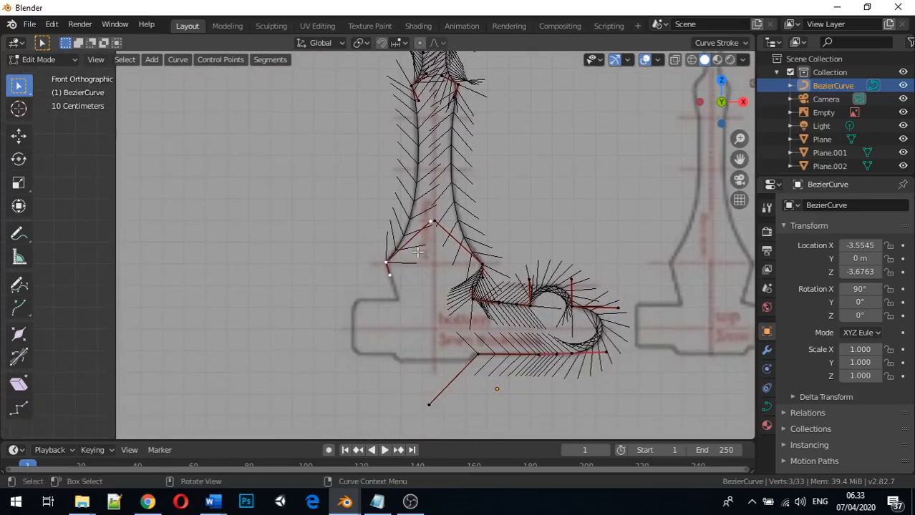
{"action": "left_click", "coordinate": [349, 237]}
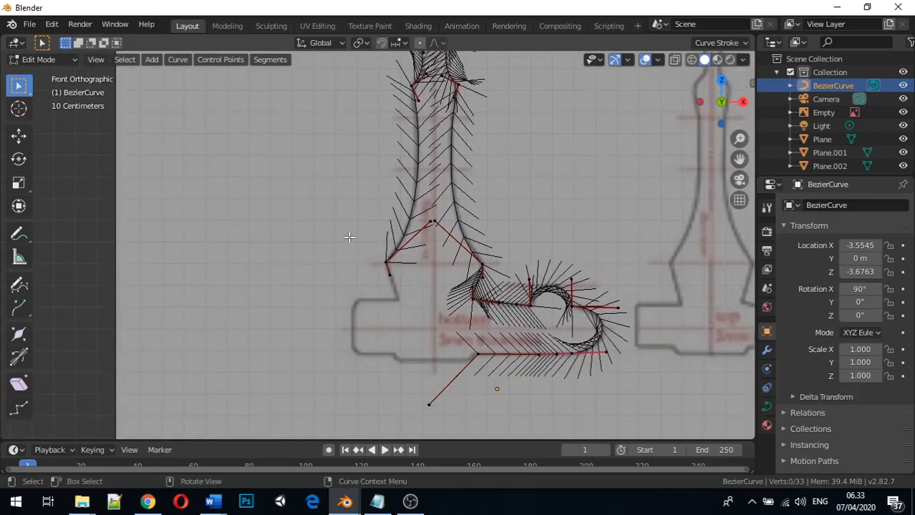
{"action": "left_click", "coordinate": [385, 261]}
{"action": "key", "text": "e"}
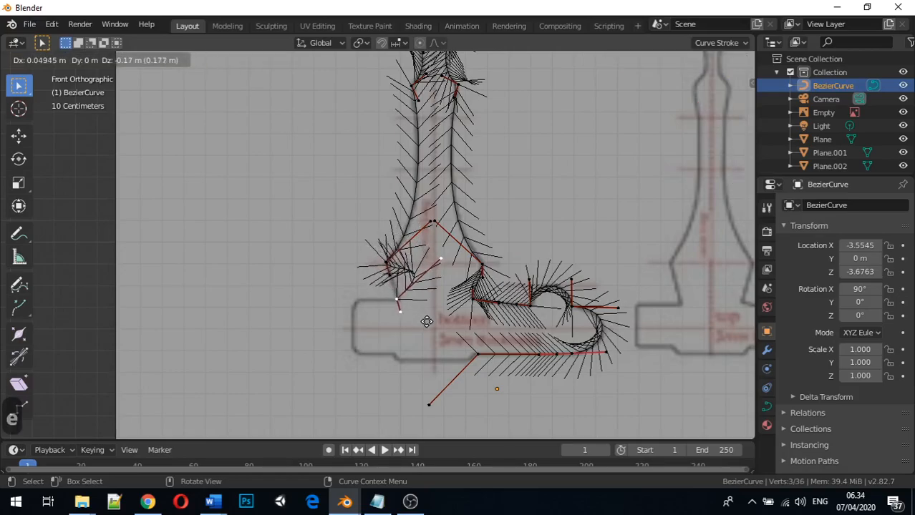
{"action": "key", "text": "x"}
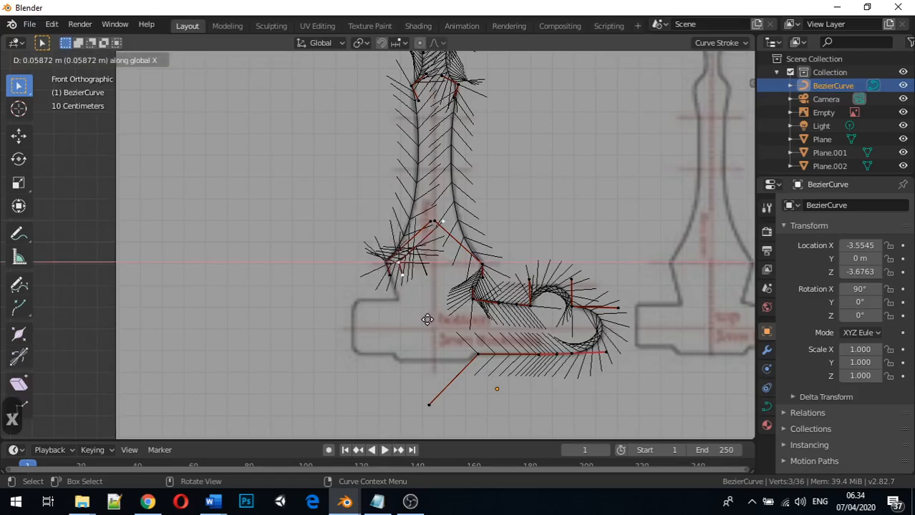
{"action": "left_click", "coordinate": [426, 323]}
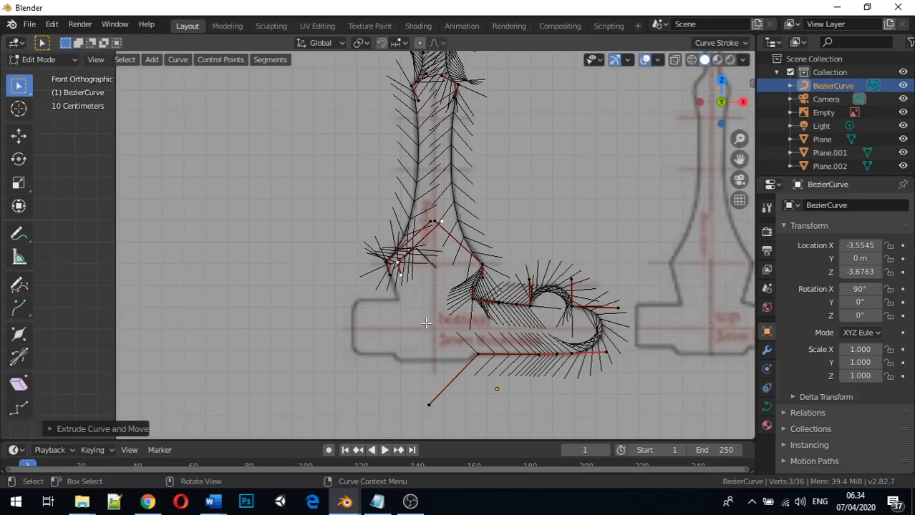
{"action": "key", "text": "g"}
{"action": "key", "text": "z"}
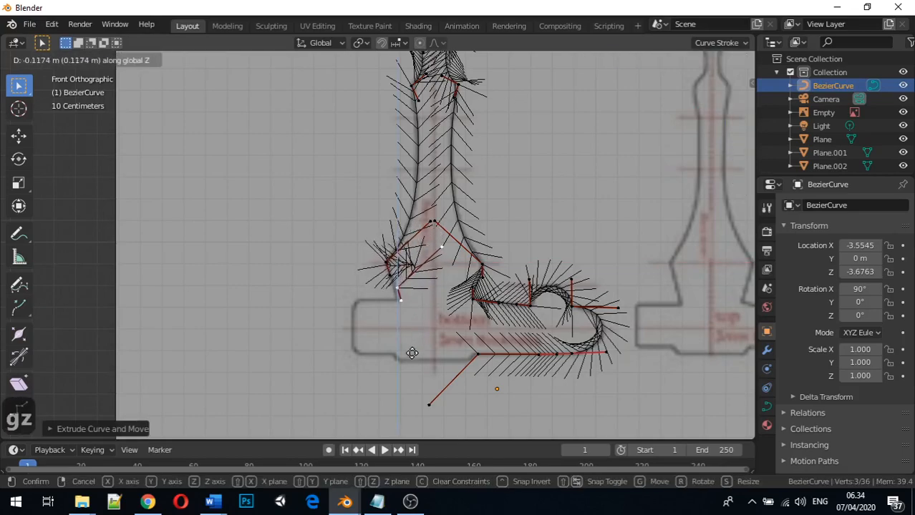
{"action": "left_click", "coordinate": [410, 361]}
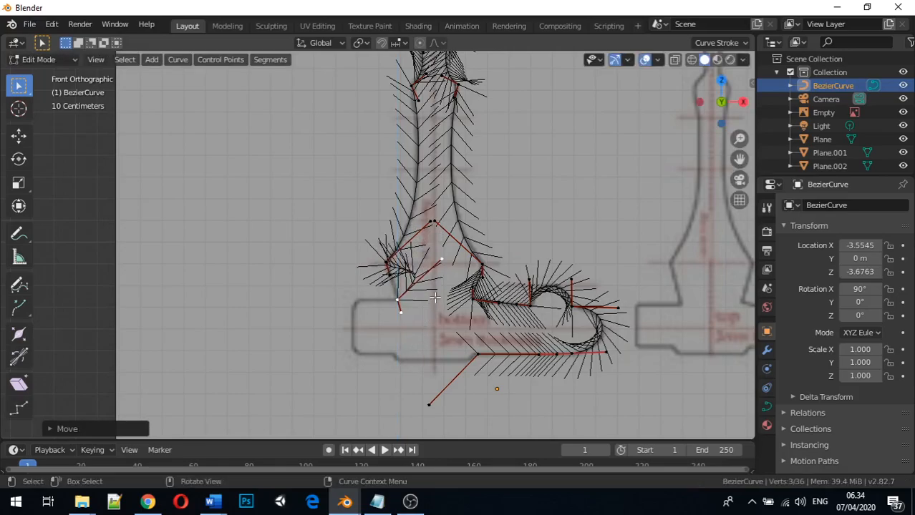
Straighten the segment below the flare by moving the new point's upper handle about 0.32 m outward, scaling it to about 0.47 and shifting it 0.03 m inward
{"action": "left_click", "coordinate": [443, 260]}
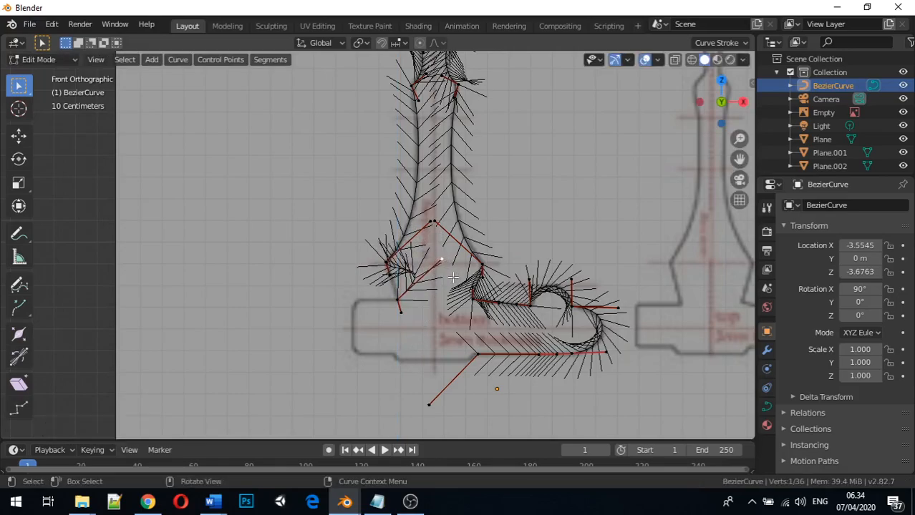
{"action": "key", "text": "g"}
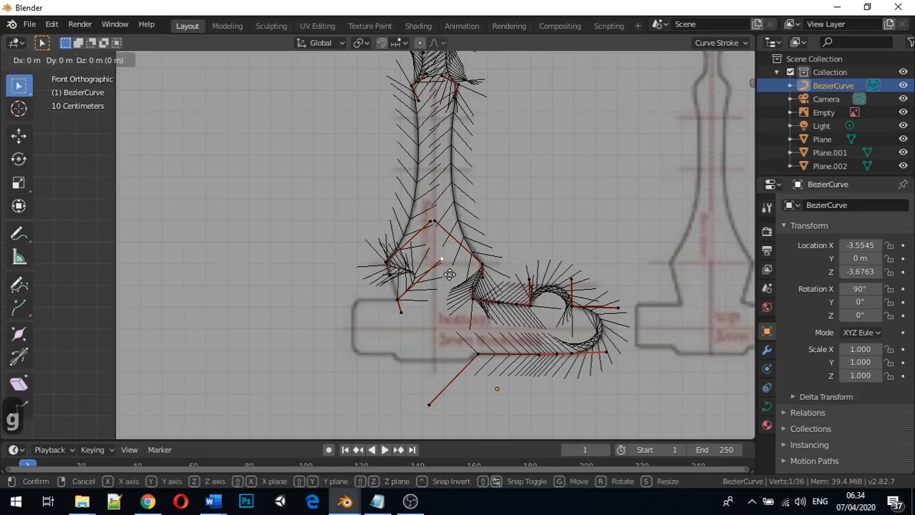
{"action": "key", "text": "x"}
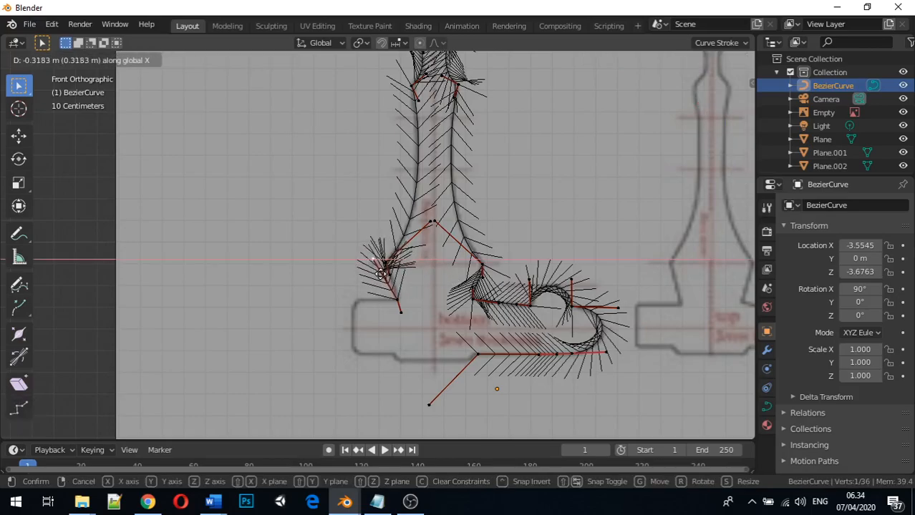
{"action": "left_click", "coordinate": [381, 271]}
{"action": "key", "text": "x"}
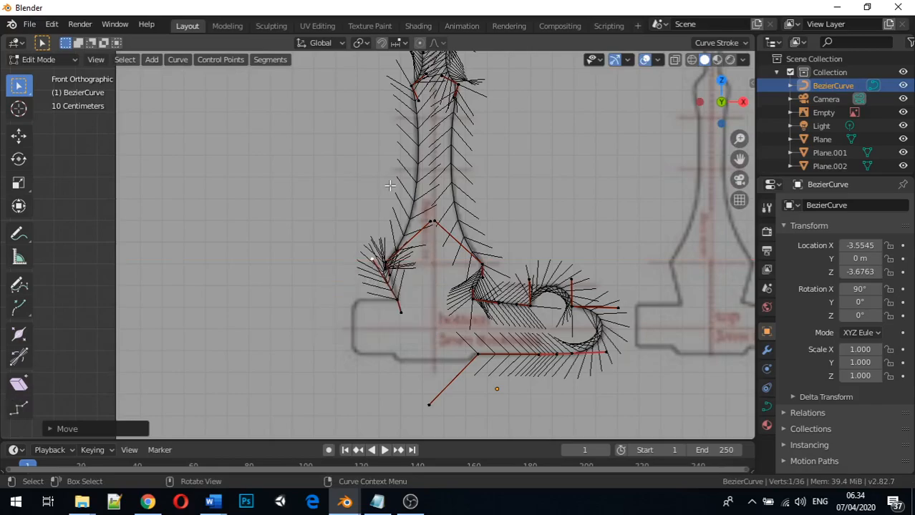
{"action": "key", "text": "s"}
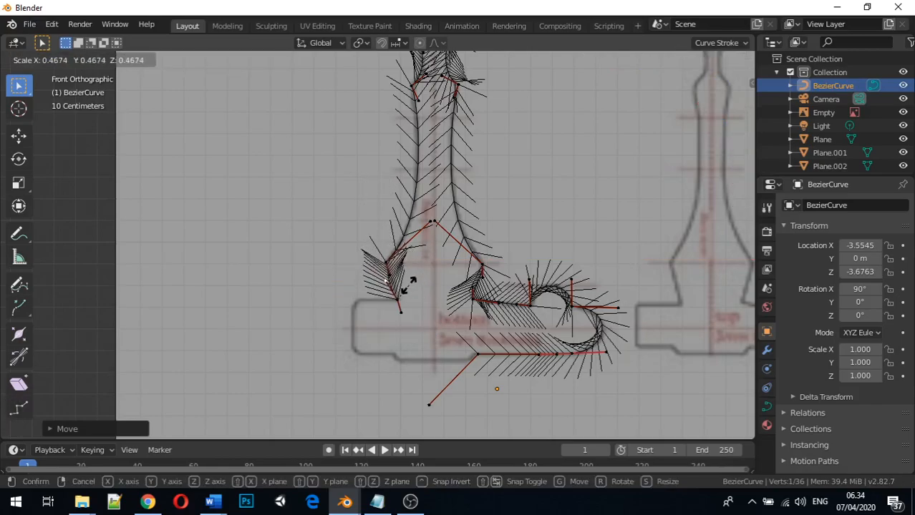
{"action": "left_click", "coordinate": [409, 286]}
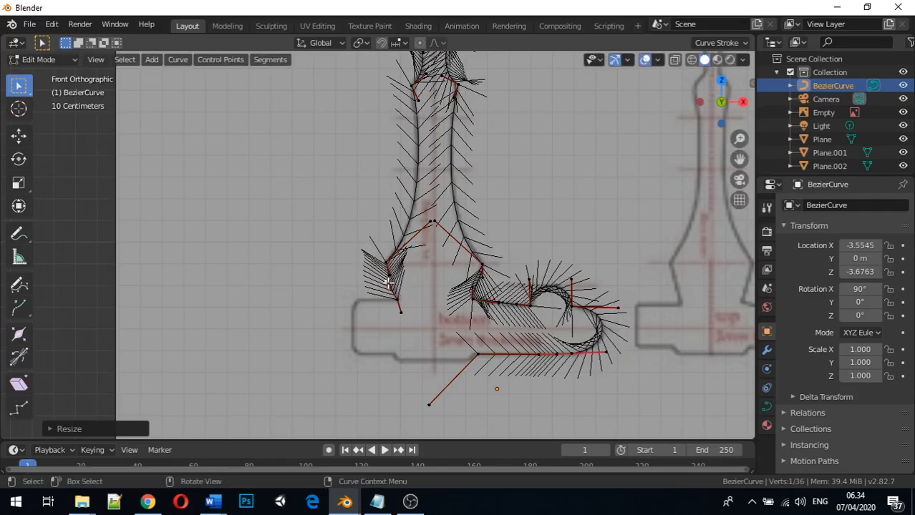
{"action": "key", "text": "g"}
{"action": "key", "text": "x"}
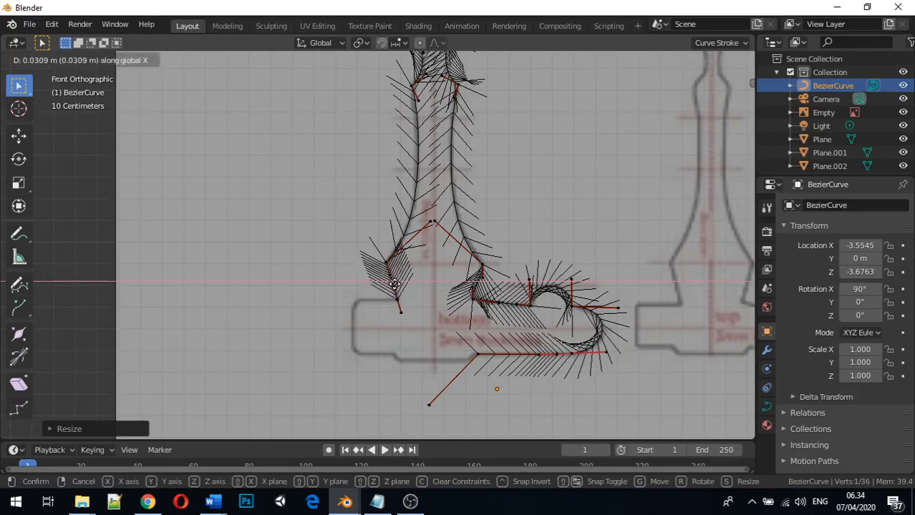
{"action": "left_click", "coordinate": [395, 285]}
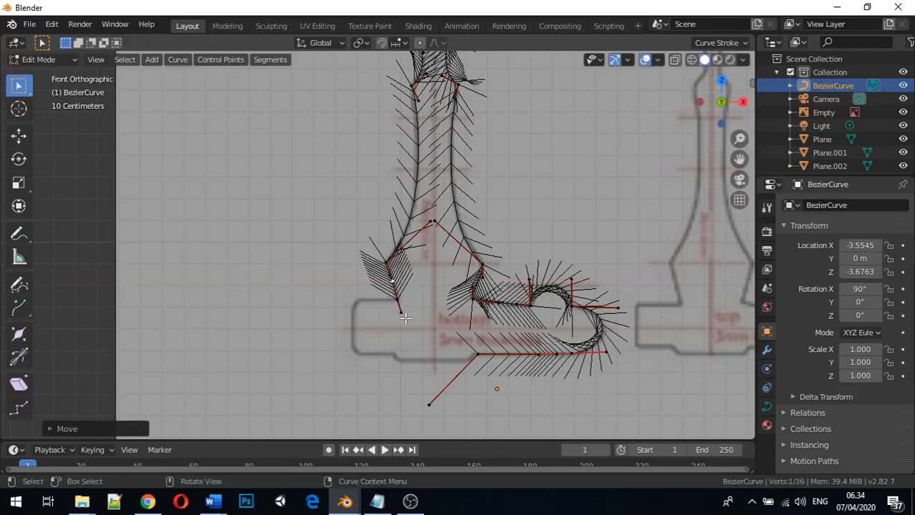
Extrude the point at the neck's foot about 0.14 m outward along the base's upper edge
{"action": "left_click", "coordinate": [396, 299]}
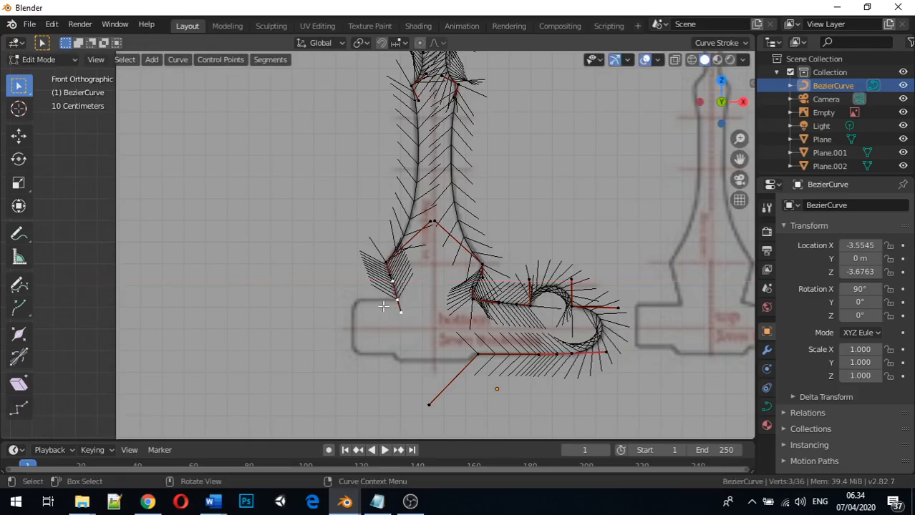
{"action": "key", "text": "e"}
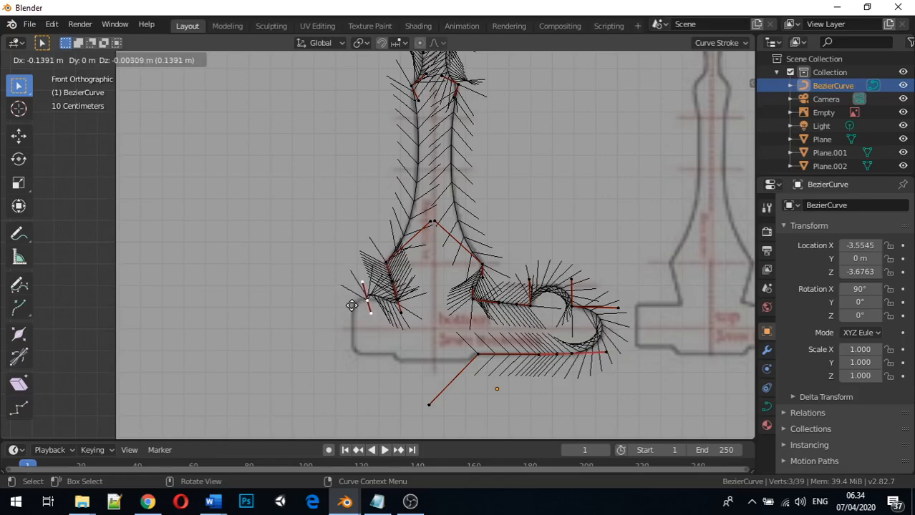
{"action": "left_click", "coordinate": [351, 306]}
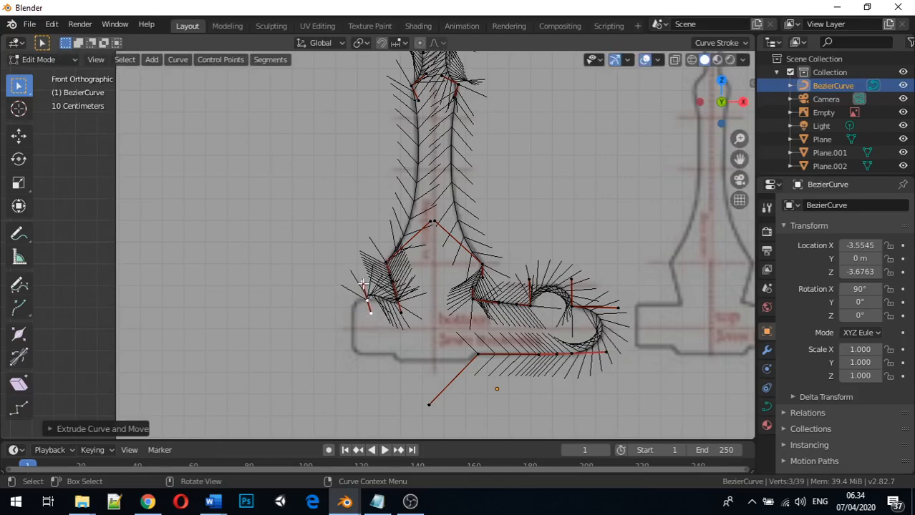
Move the upper handle of the base edge's new end point inward along X and about 0.08 m down along Z onto the edge
{"action": "left_click", "coordinate": [364, 284]}
{"action": "key", "text": "g"}
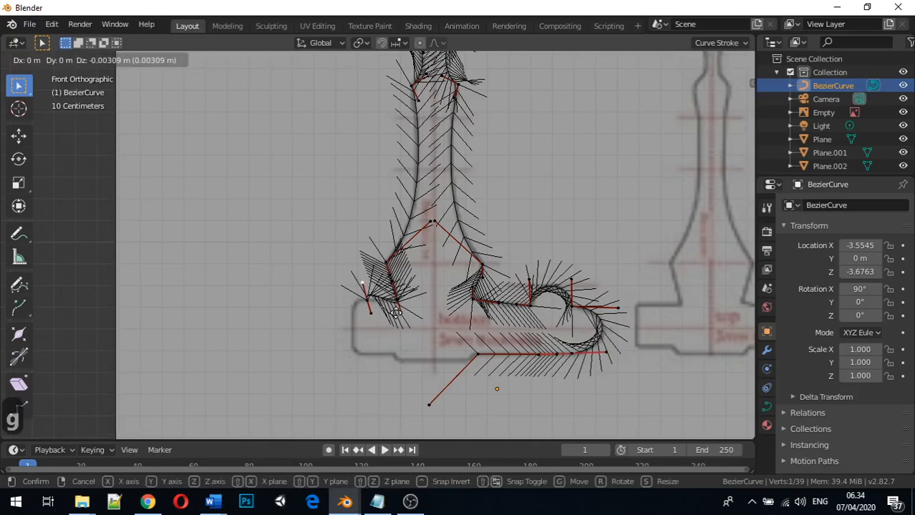
{"action": "key", "text": "x"}
{"action": "left_click", "coordinate": [410, 326]}
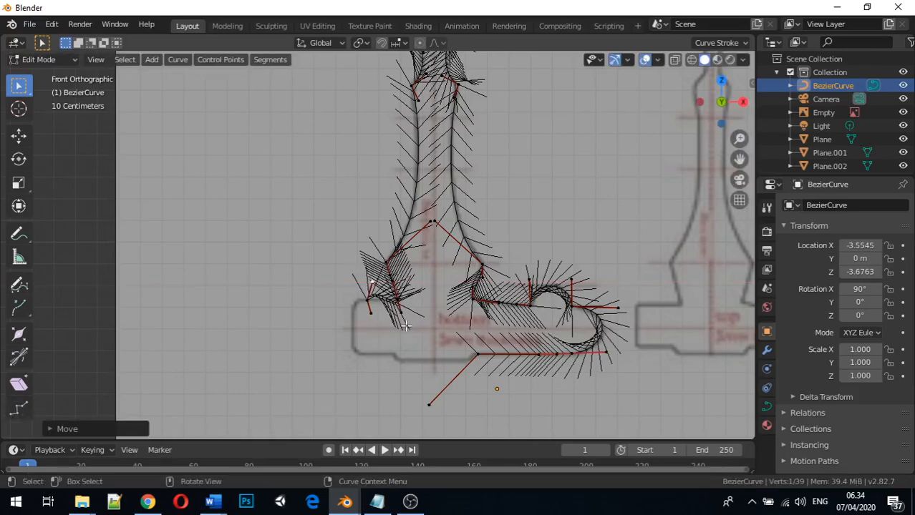
{"action": "key", "text": "g"}
{"action": "key", "text": "z"}
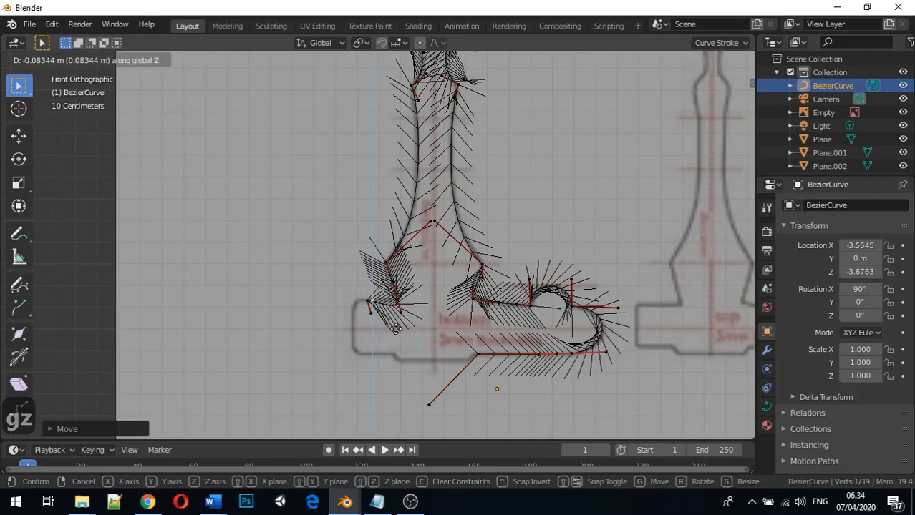
{"action": "left_click", "coordinate": [397, 328]}
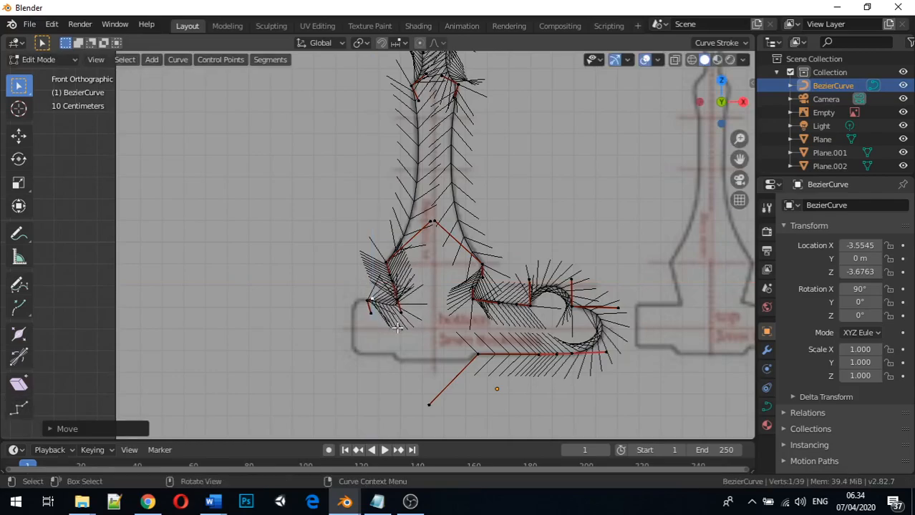
Move the neck foot's lower handle outward along X and about 0.06 m up along Z, level with the base's upper edge
{"action": "key", "text": "g"}
{"action": "key", "text": "x"}
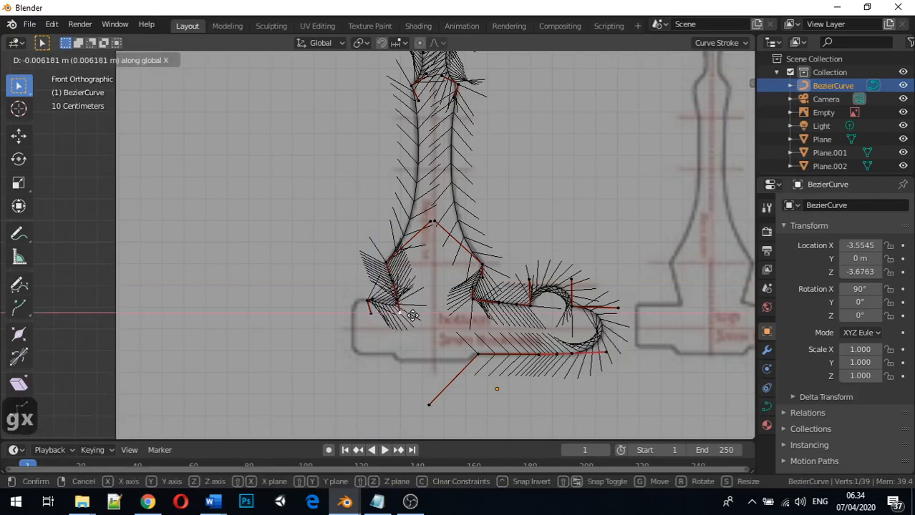
{"action": "left_click", "coordinate": [401, 319]}
{"action": "key", "text": "g"}
{"action": "key", "text": "z"}
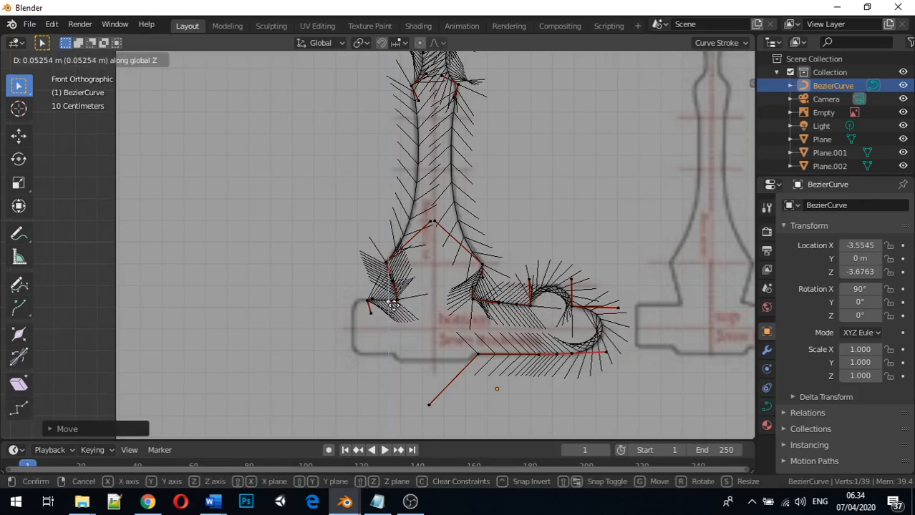
{"action": "left_click", "coordinate": [392, 302]}
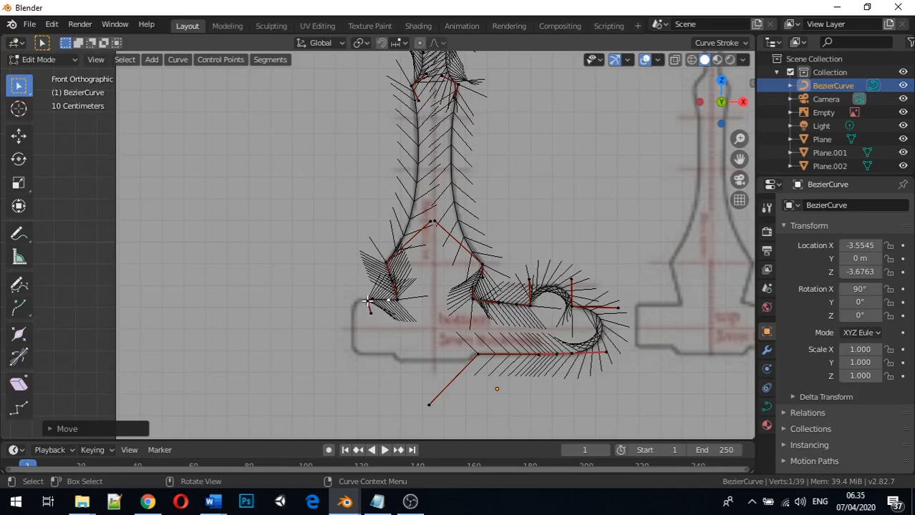
Shift the end point of the base's upper edge slightly outward along X to where the rounded corner starts
{"action": "left_click", "coordinate": [367, 300]}
{"action": "key", "text": "g"}
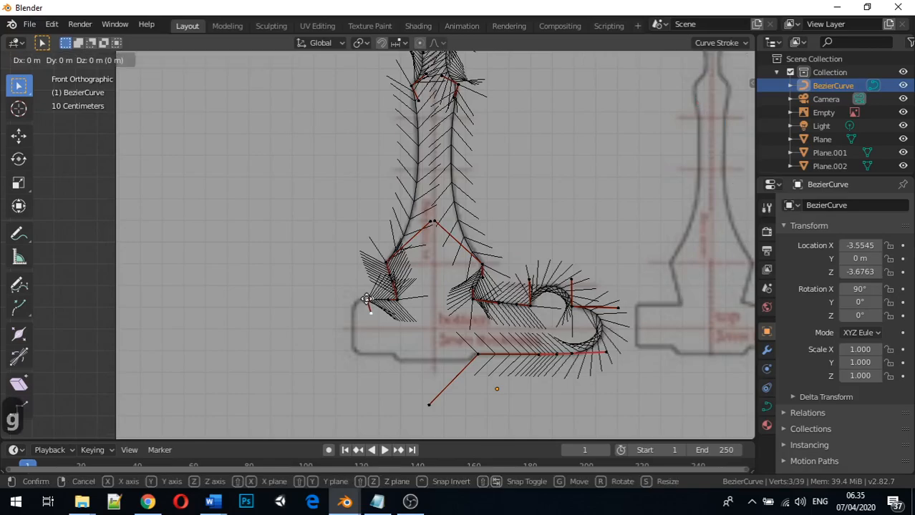
{"action": "key", "text": "x"}
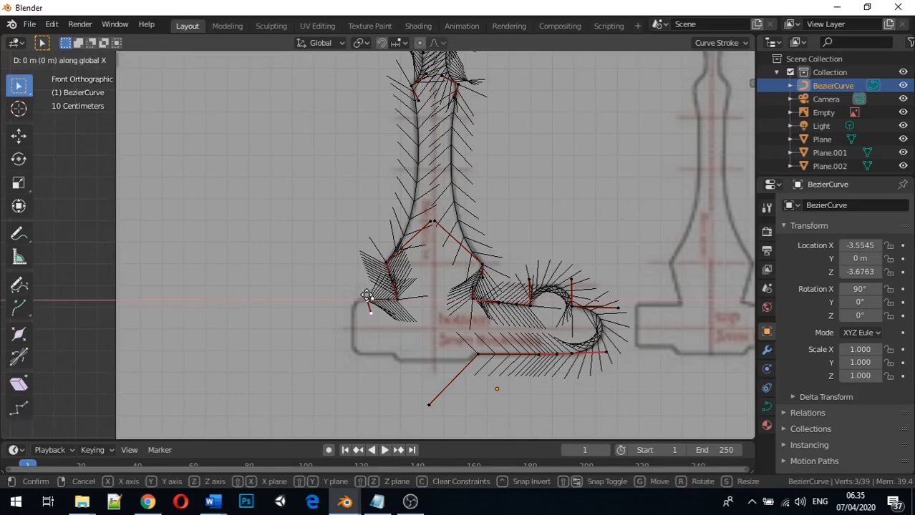
{"action": "key", "text": "g"}
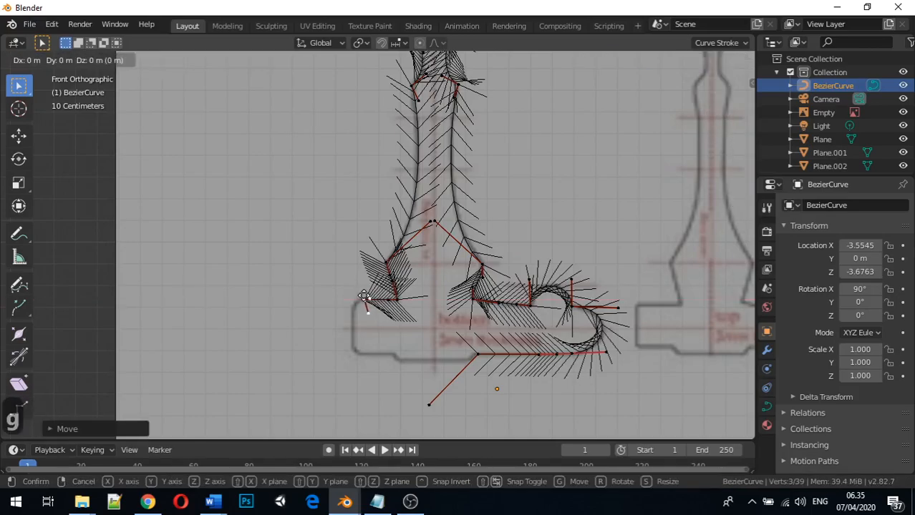
{"action": "key", "text": "z"}
{"action": "left_click", "coordinate": [364, 296]}
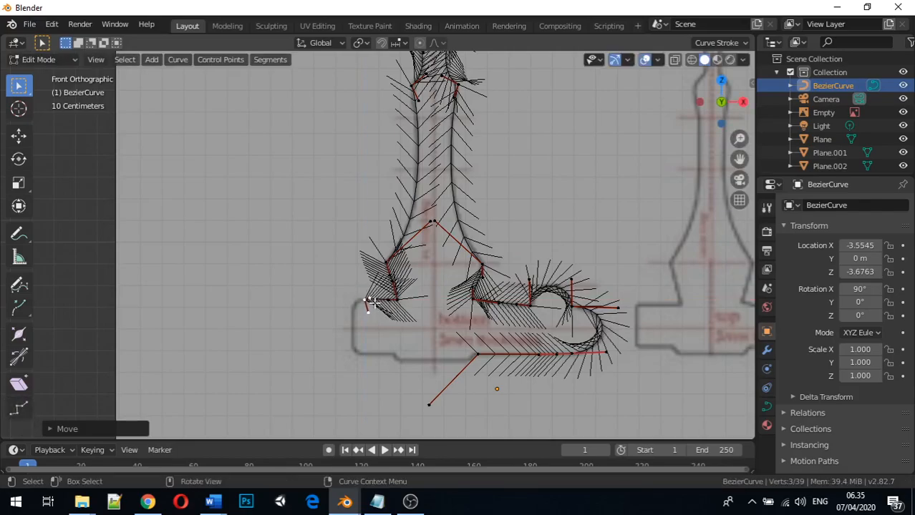
Move that end point's inner handle inward along X and align it in Z with the base's upper edge
{"action": "key", "text": "g"}
{"action": "key", "text": "x"}
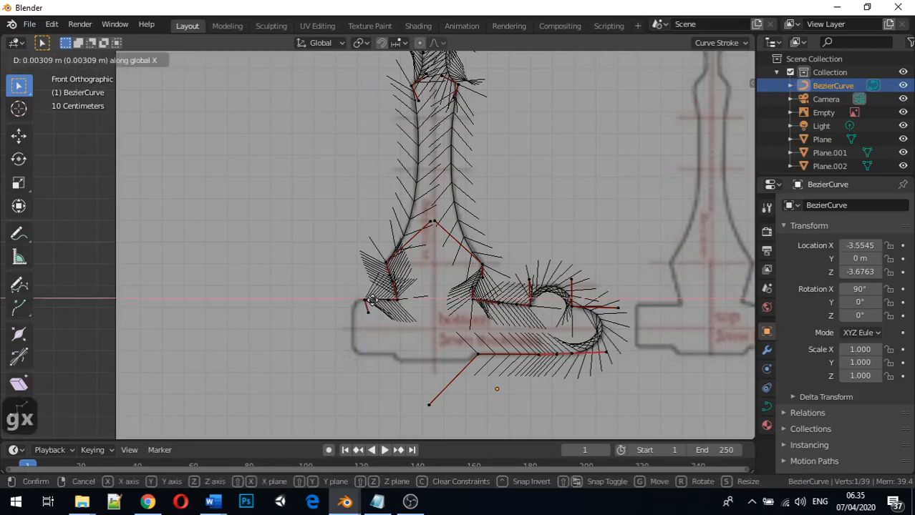
{"action": "left_click", "coordinate": [380, 302]}
{"action": "key", "text": "g"}
{"action": "key", "text": "z"}
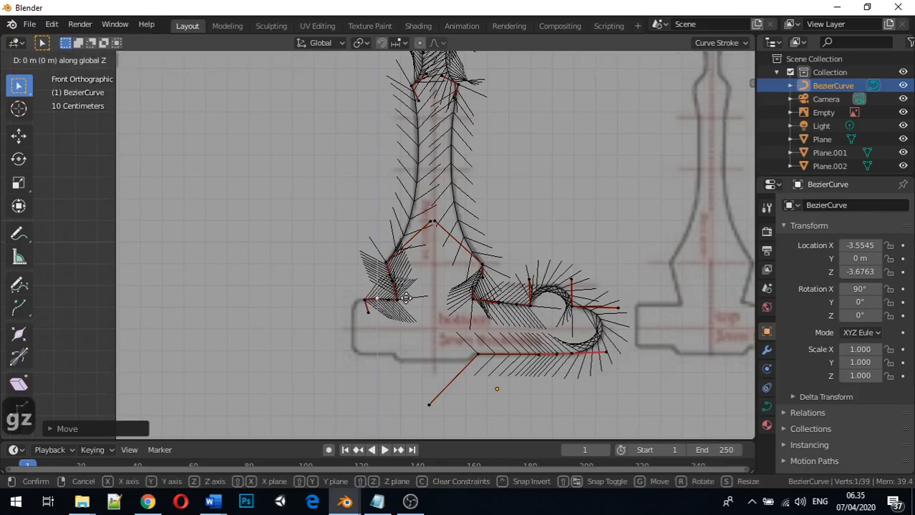
{"action": "left_click", "coordinate": [383, 315]}
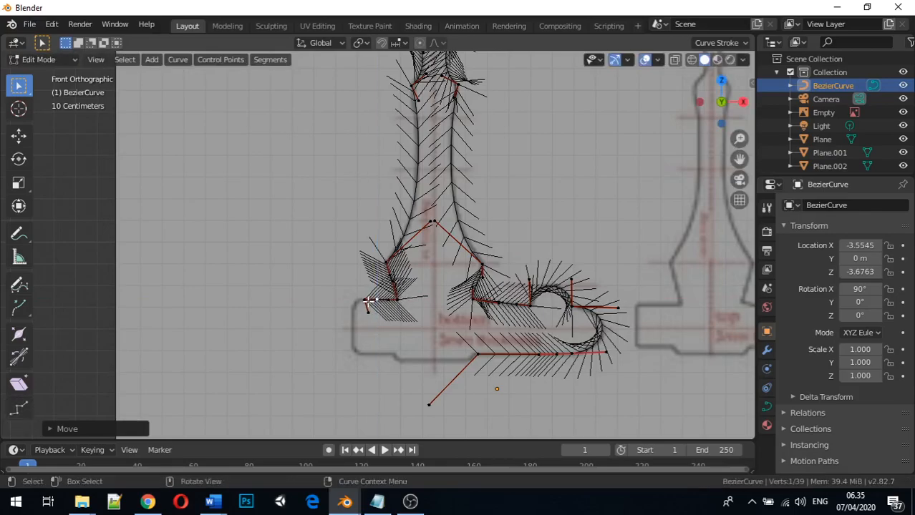
Extrude the edge's end point about 0.05 m outward and 0.05 m down to the base's outer side below the rounded corner
{"action": "left_click", "coordinate": [367, 301]}
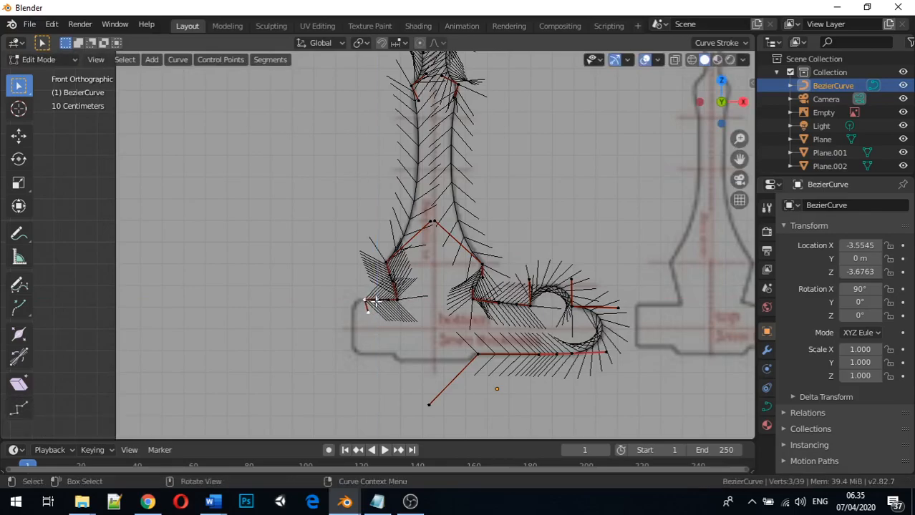
{"action": "key", "text": "e"}
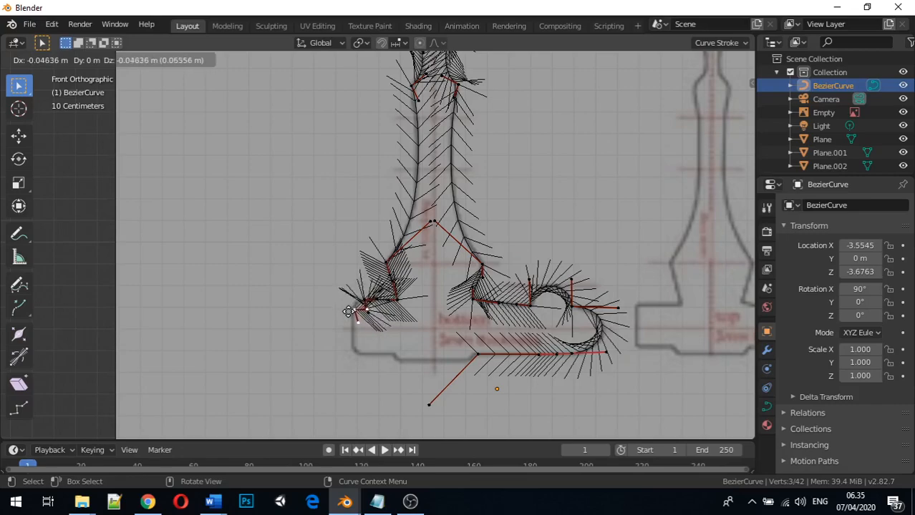
{"action": "left_click", "coordinate": [347, 312]}
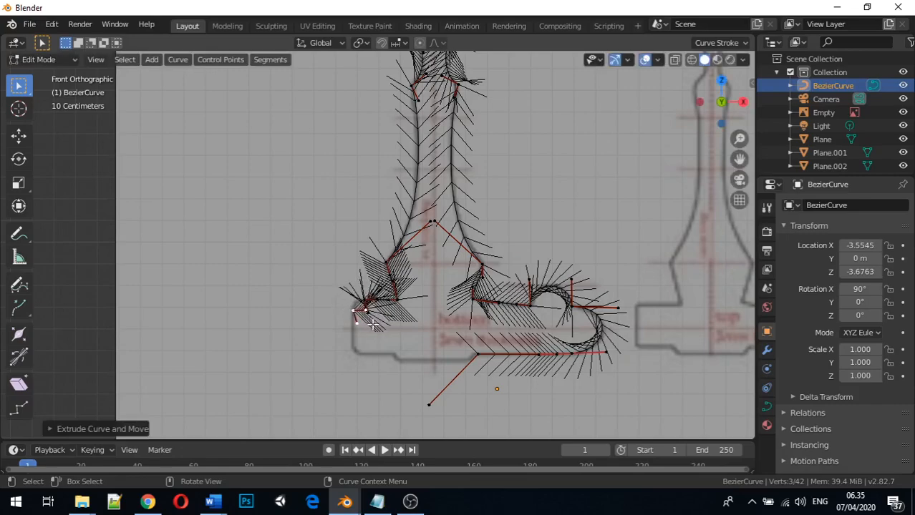
Move the new side point's upper handle about 0.2 m outward along X, past the base's outer side
{"action": "left_click", "coordinate": [365, 310]}
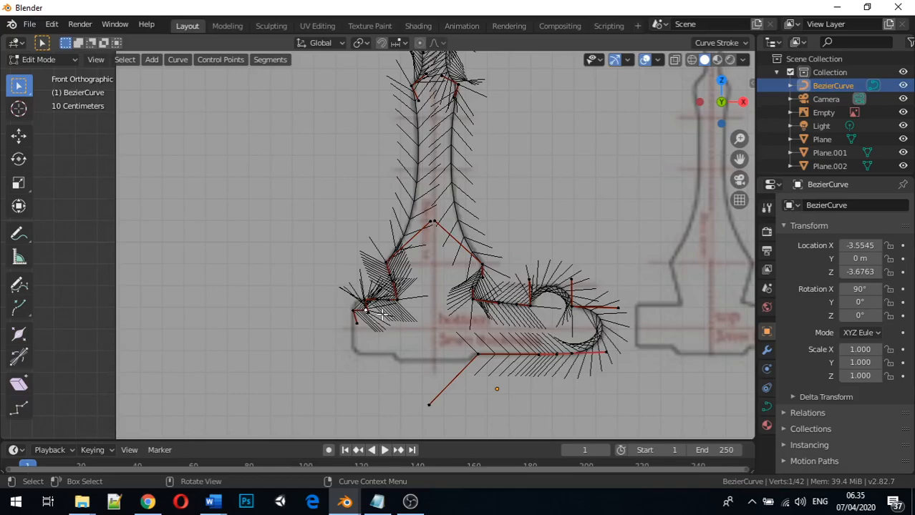
{"action": "key", "text": "g"}
{"action": "key", "text": "x"}
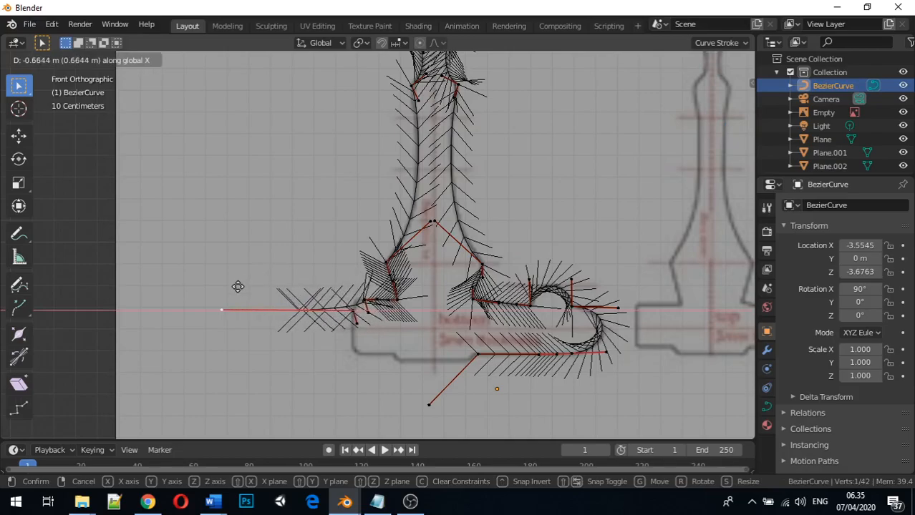
{"action": "left_click", "coordinate": [363, 326]}
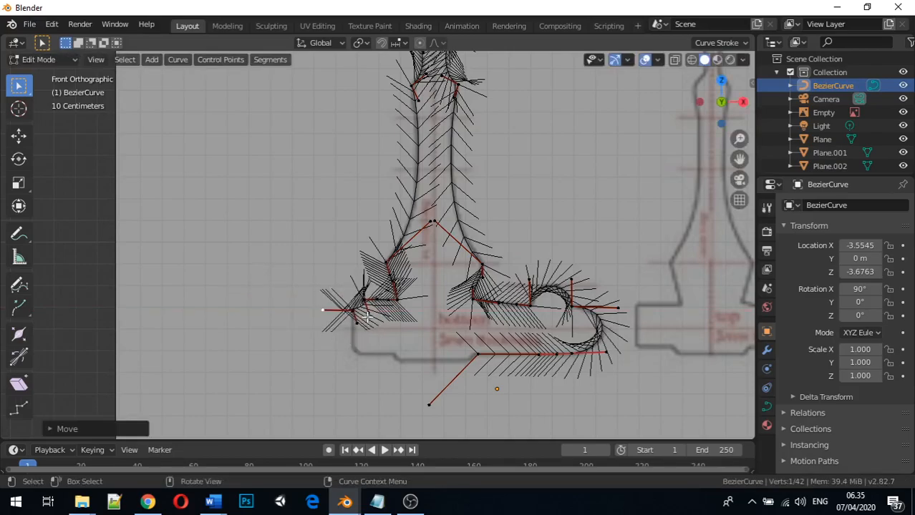
Reposition the upper edge point's outer handle along X near the base's outer corner and raise it about 0.05 m along Z to edge level
{"action": "key", "text": "g"}
{"action": "key", "text": "x"}
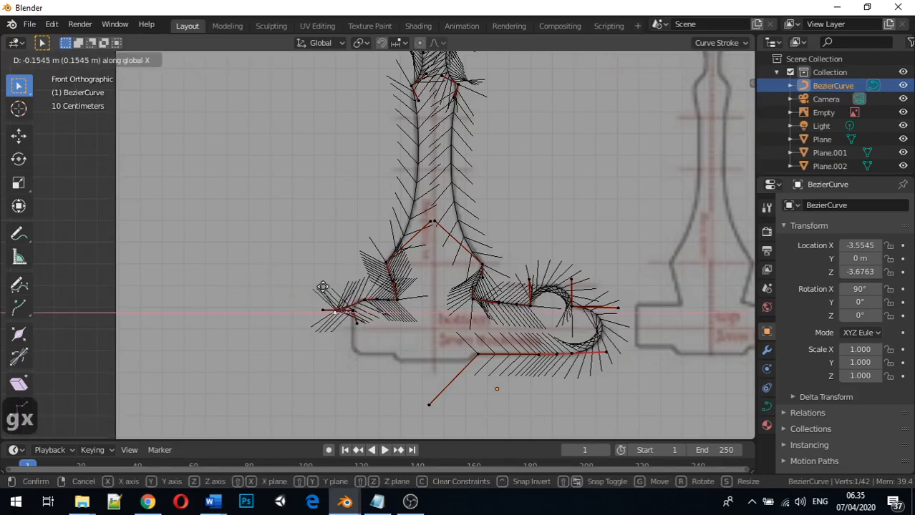
{"action": "left_click", "coordinate": [226, 268]}
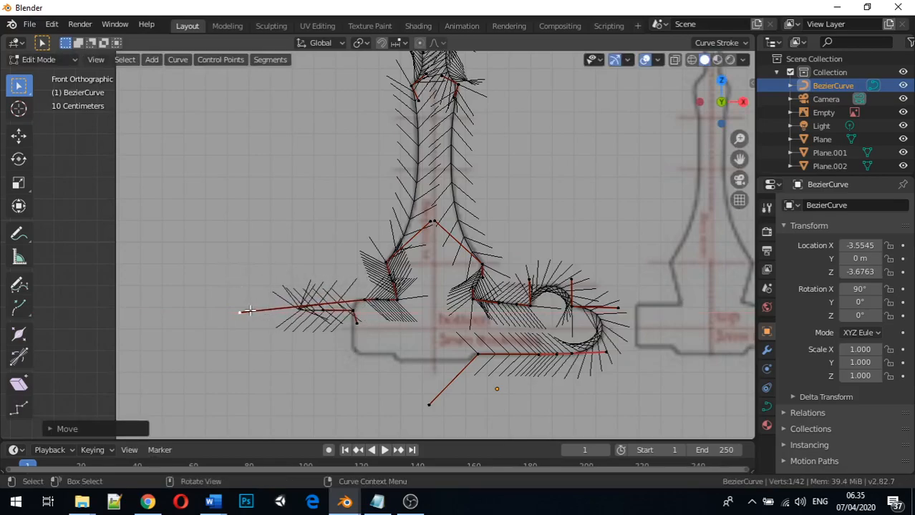
{"action": "key", "text": "g"}
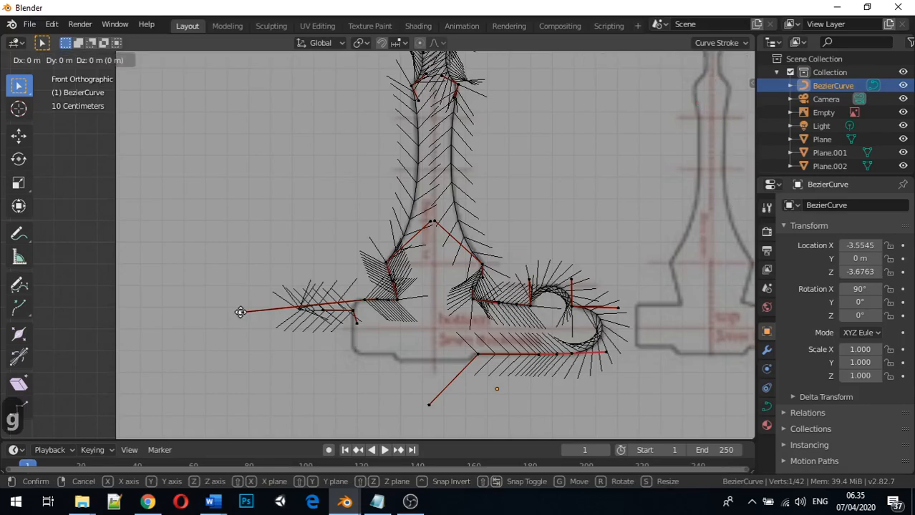
{"action": "key", "text": "x"}
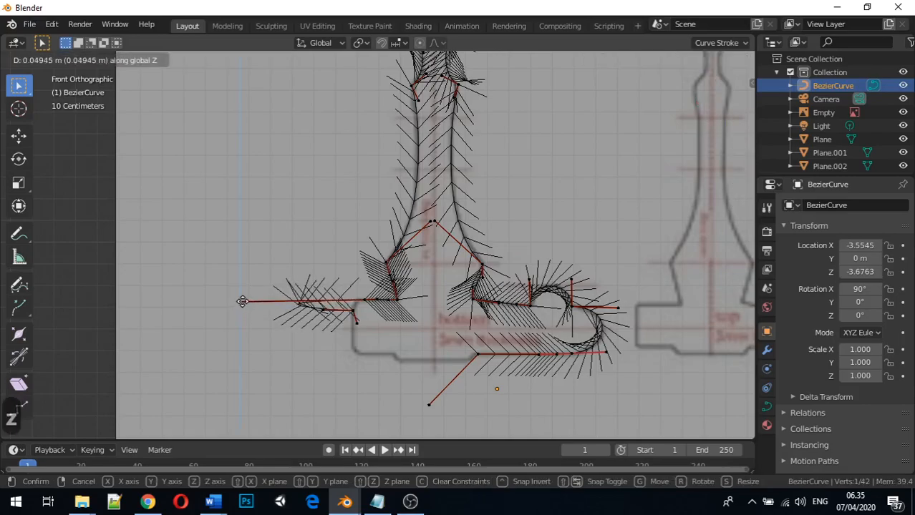
{"action": "left_click", "coordinate": [242, 301]}
{"action": "key", "text": "g"}
{"action": "key", "text": "x"}
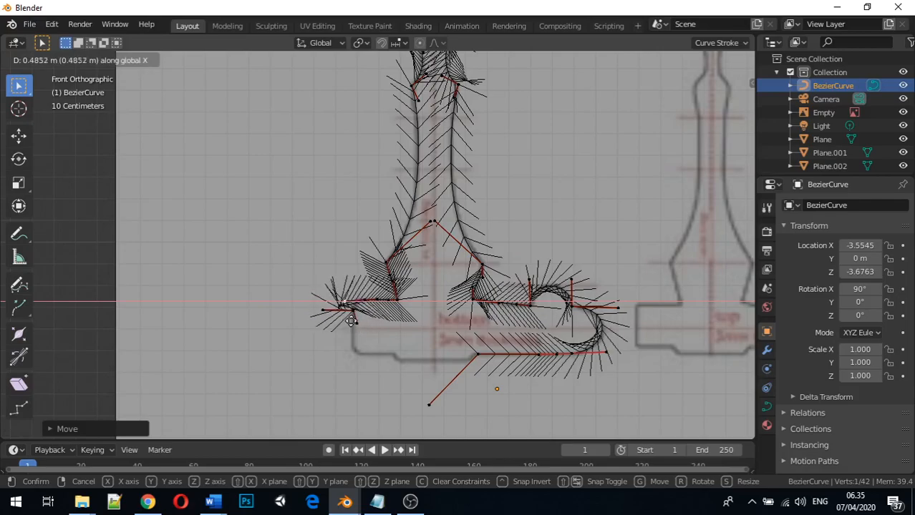
{"action": "left_click", "coordinate": [357, 319]}
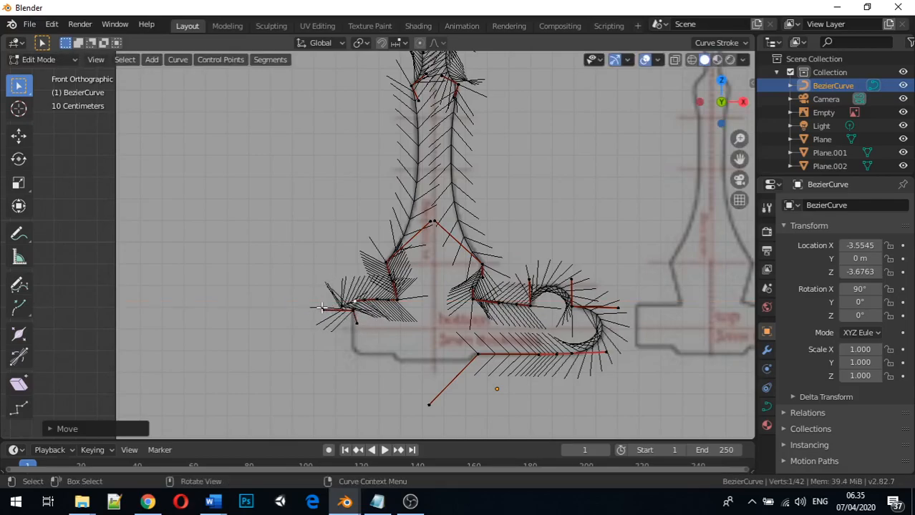
Move the side point's upper handle inward along X and up along Z until it sits just above its point, rounding the corner
{"action": "key", "text": "g"}
{"action": "key", "text": "x"}
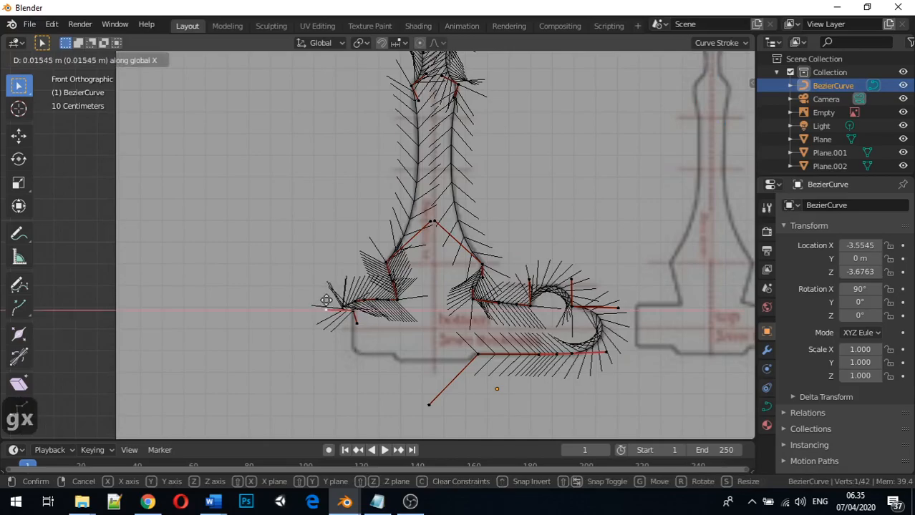
{"action": "left_click", "coordinate": [331, 301]}
{"action": "key", "text": "g"}
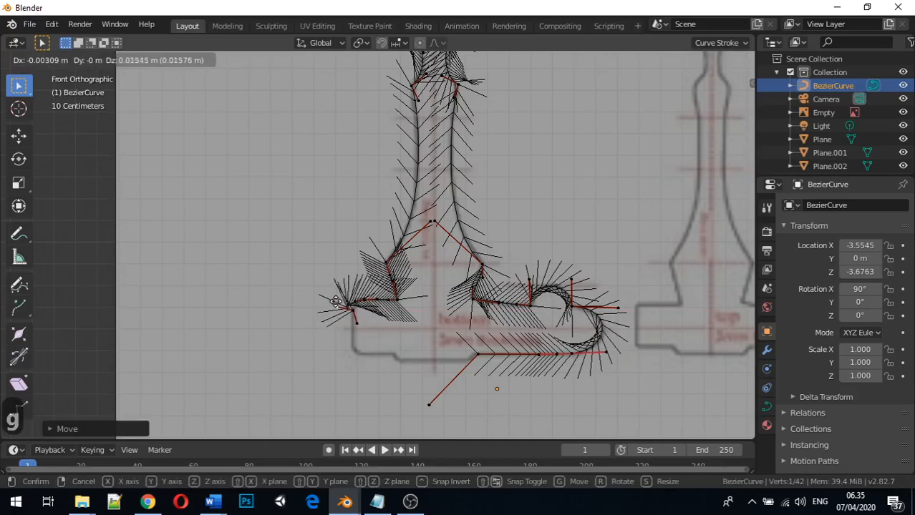
{"action": "key", "text": "z"}
{"action": "key", "text": "g"}
{"action": "key", "text": "x"}
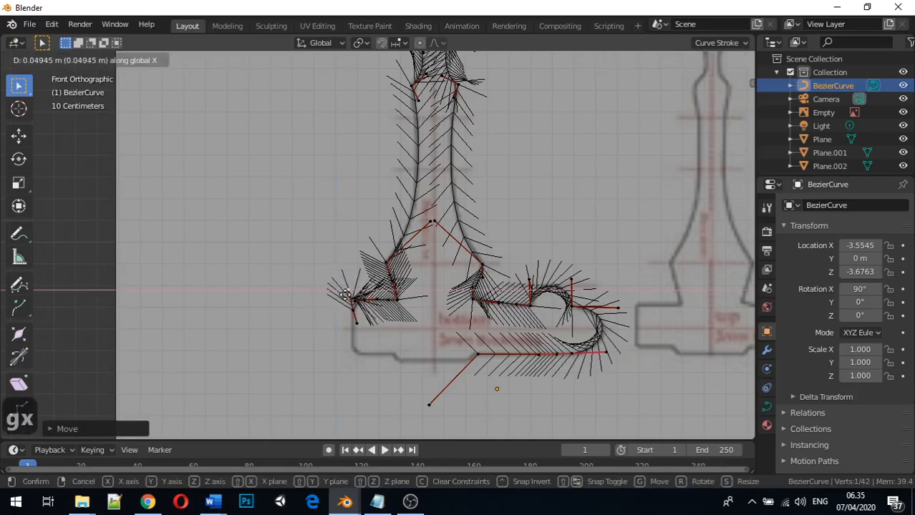
{"action": "key", "text": "g"}
{"action": "key", "text": "z"}
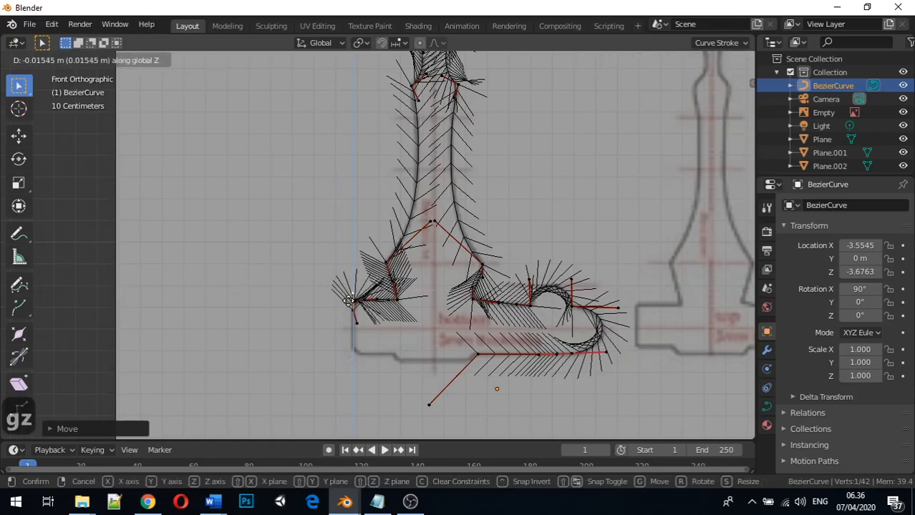
{"action": "left_click", "coordinate": [351, 302]}
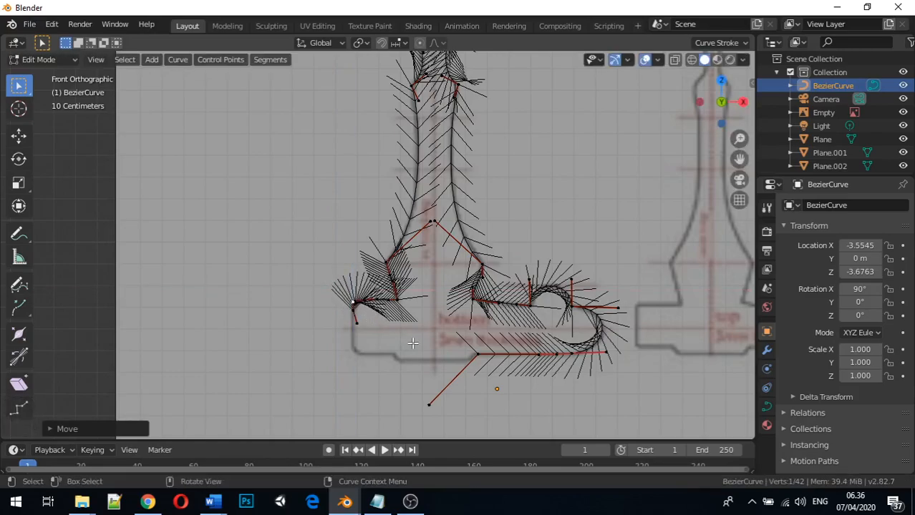
Extrude the base's outer side point about 0.14 m down along Z to just above the lower left corner
{"action": "scroll", "coordinate": [358, 317], "scroll_direction": "up", "scroll_amount": 4}
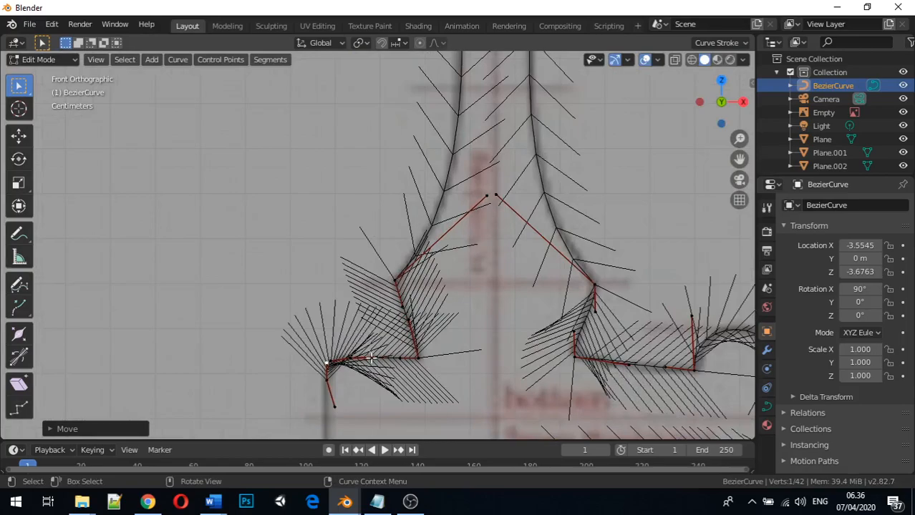
{"action": "scroll", "coordinate": [355, 372], "scroll_direction": "up", "scroll_amount": 2}
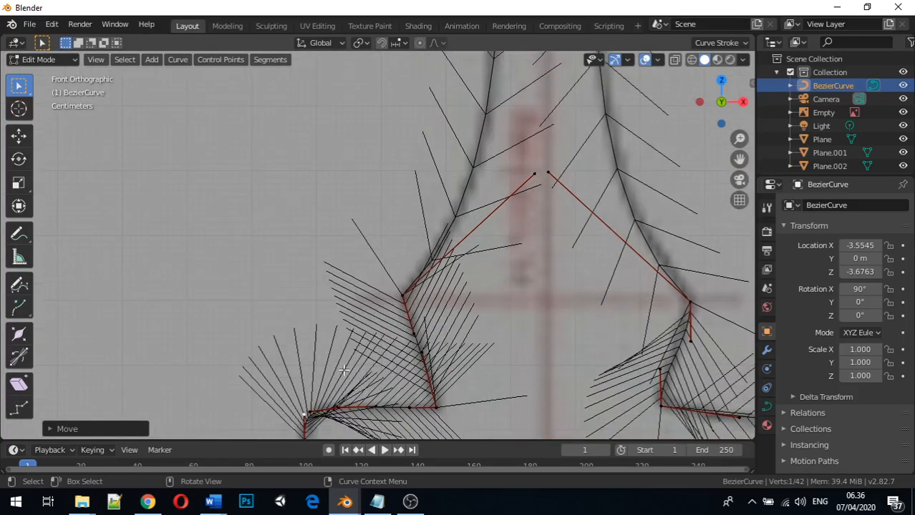
{"action": "scroll", "coordinate": [343, 371], "scroll_direction": "down", "scroll_amount": 1}
{"action": "scroll", "coordinate": [341, 379], "scroll_direction": "down", "scroll_amount": 4}
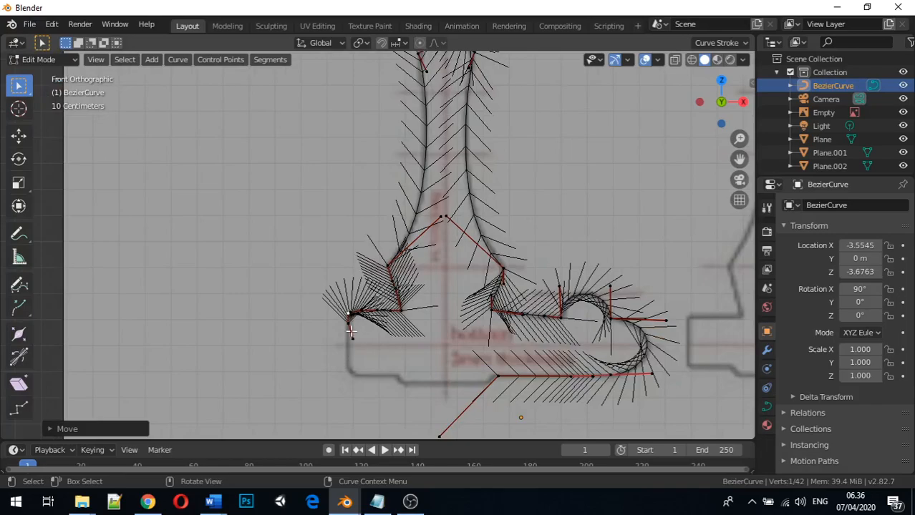
{"action": "left_click", "coordinate": [348, 323]}
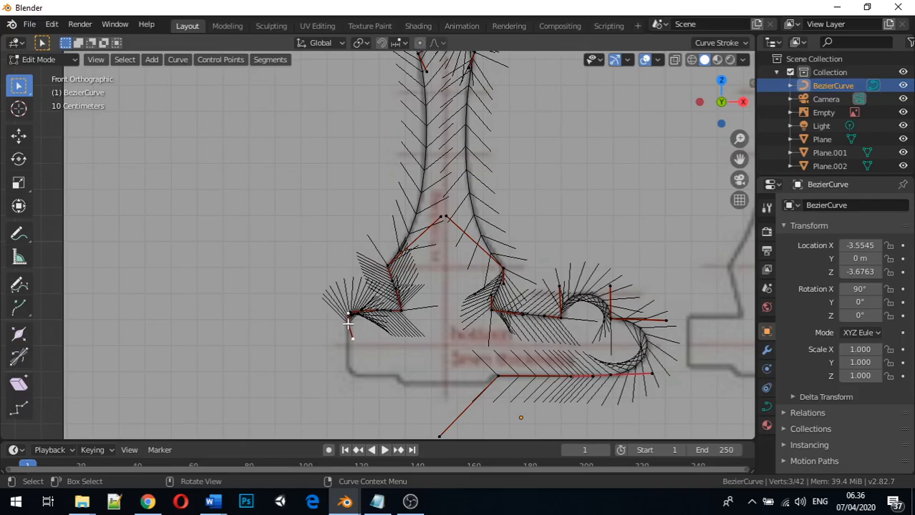
{"action": "key", "text": "e"}
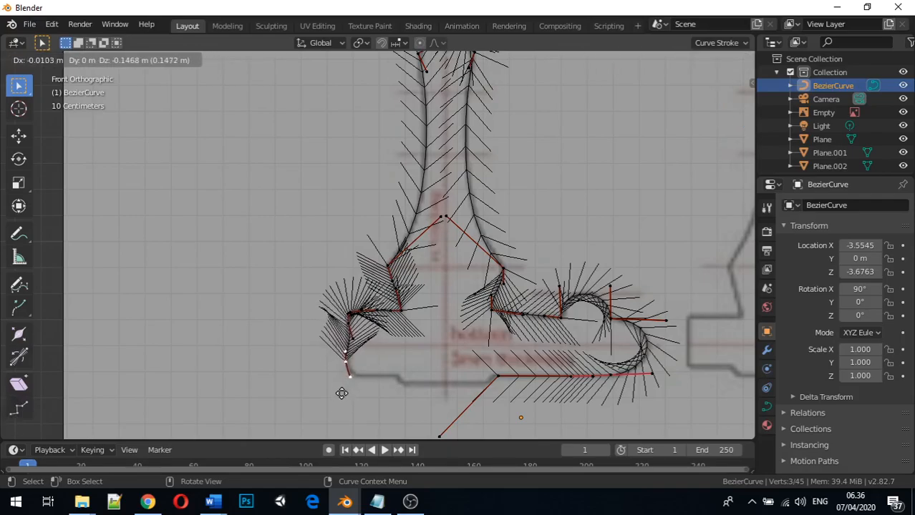
{"action": "key", "text": "z"}
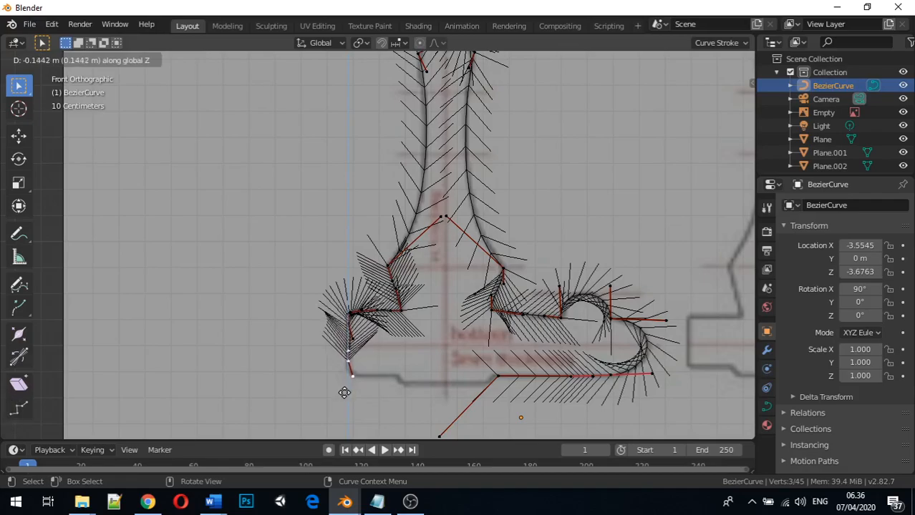
{"action": "left_click", "coordinate": [344, 393]}
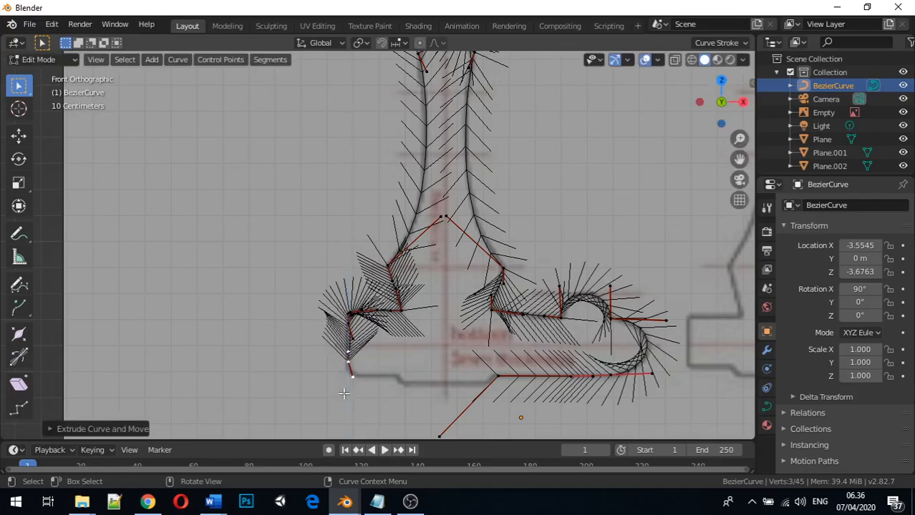
Move the upper side point's lower handle about 0.02 m outward along X, straightening the base's left side
{"action": "left_click", "coordinate": [351, 342]}
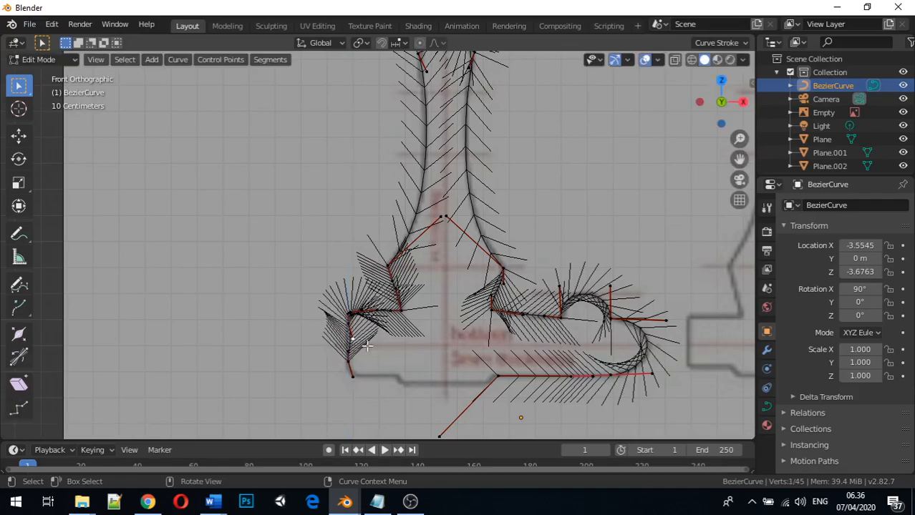
{"action": "key", "text": "g"}
{"action": "key", "text": "x"}
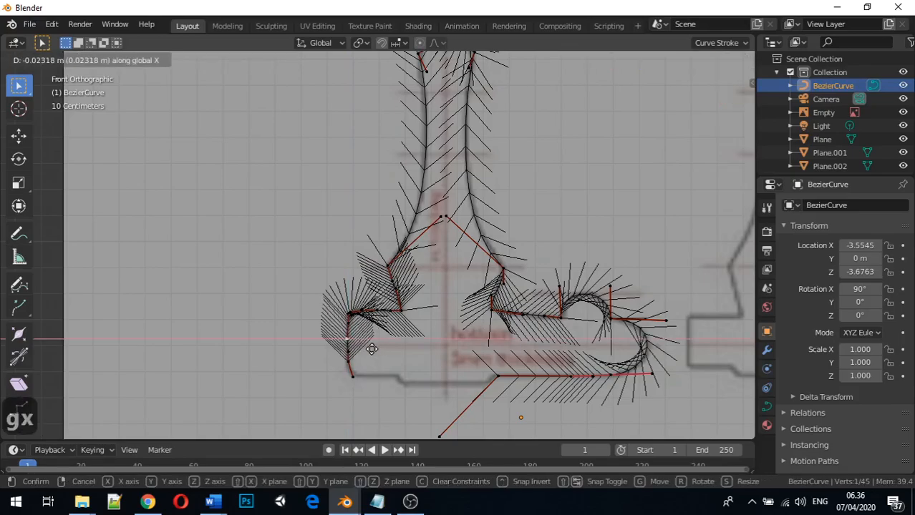
{"action": "left_click", "coordinate": [373, 352]}
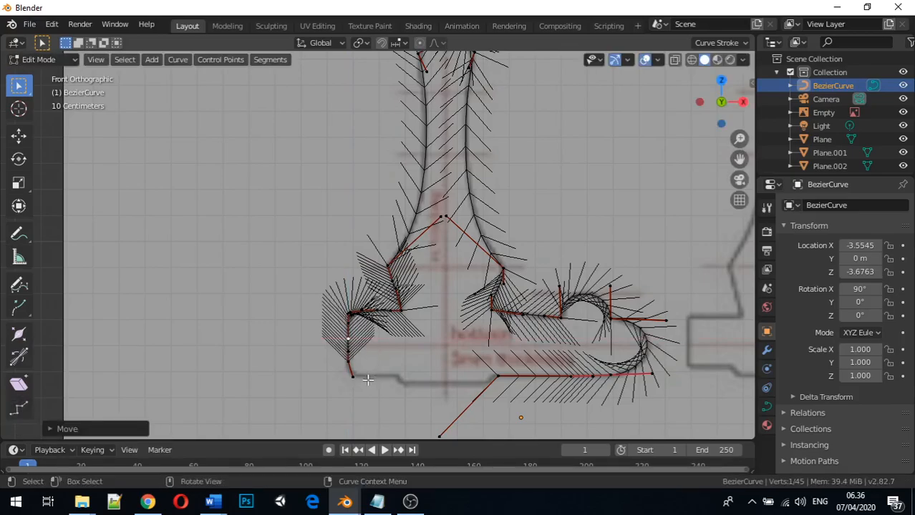
Select the curve's end point just above the base's lower left corner
{"action": "scroll", "coordinate": [364, 380], "scroll_direction": "up", "scroll_amount": 1}
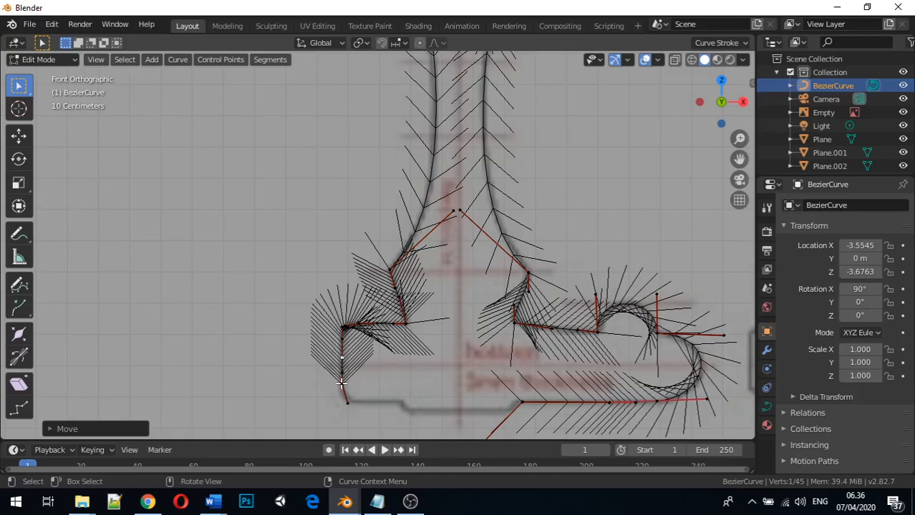
{"action": "left_click", "coordinate": [342, 386]}
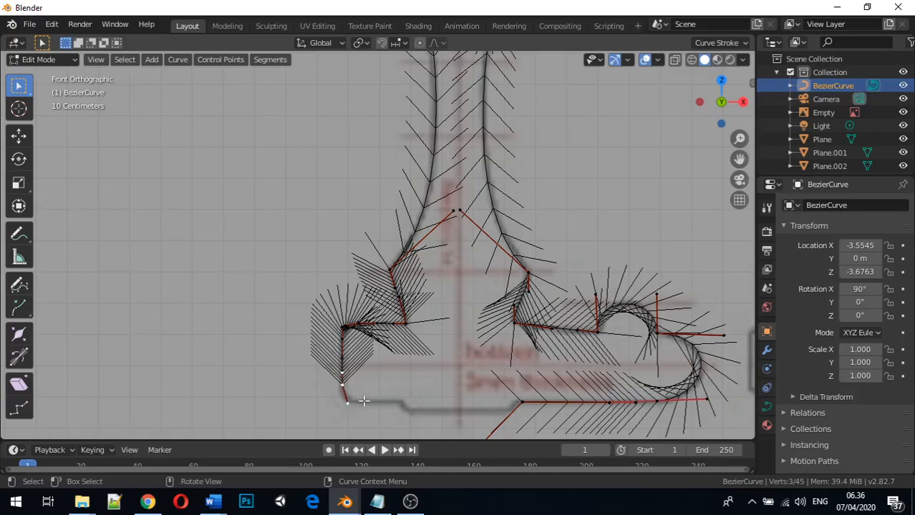
Extrude the curve's open end around the outline's lower-left corner, about 0.04 m in X and -0.06 m in Z
{"action": "key", "text": "e"}
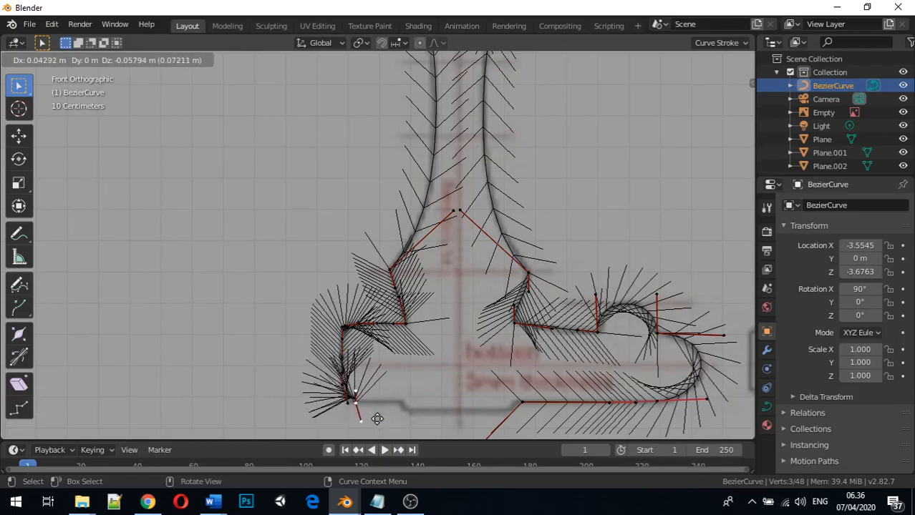
{"action": "left_click", "coordinate": [378, 419]}
{"action": "scroll", "coordinate": [377, 419], "scroll_direction": "up", "scroll_amount": 2}
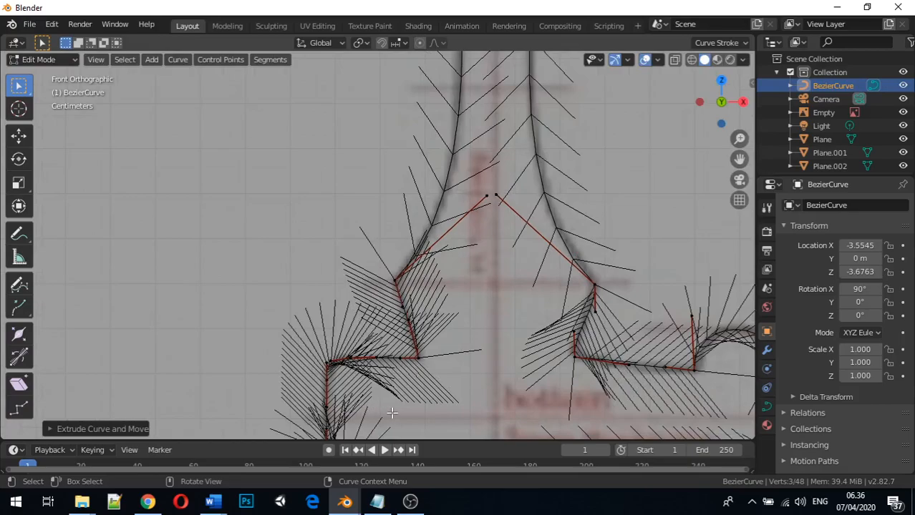
{"action": "middle_click_drag", "start_coordinate": [394, 412], "coordinate": [367, 261], "text": "shift"}
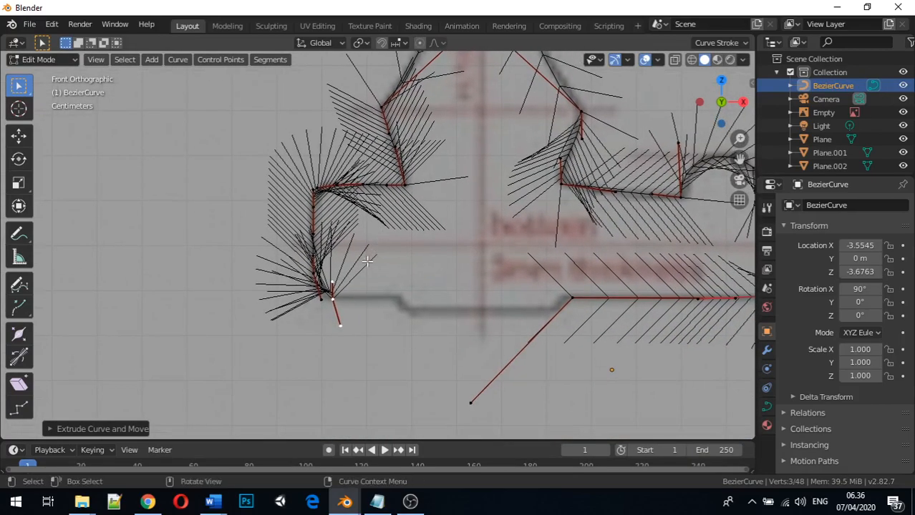
Move the lower handle of the previous curve point about -0.018 m along X, then raise it slightly along Z to align it vertically
{"action": "left_click", "coordinate": [322, 299]}
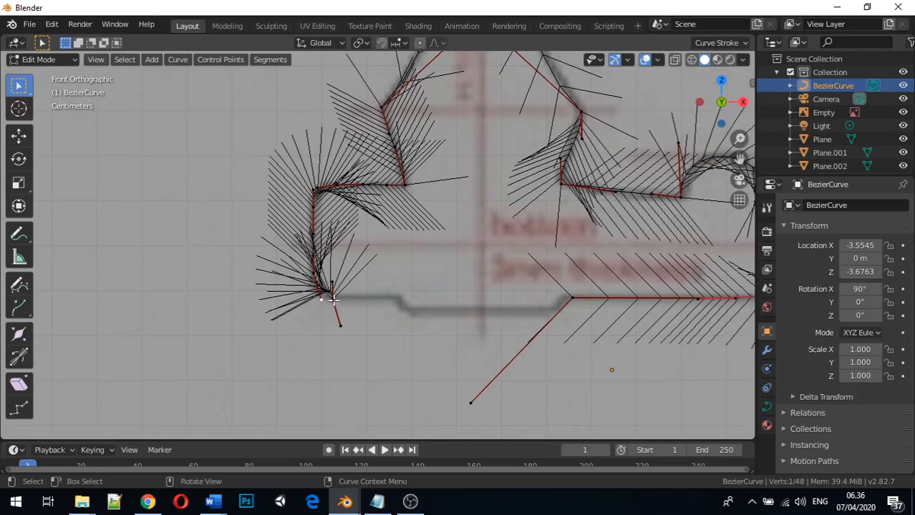
{"action": "key", "text": "g"}
{"action": "key", "text": "x"}
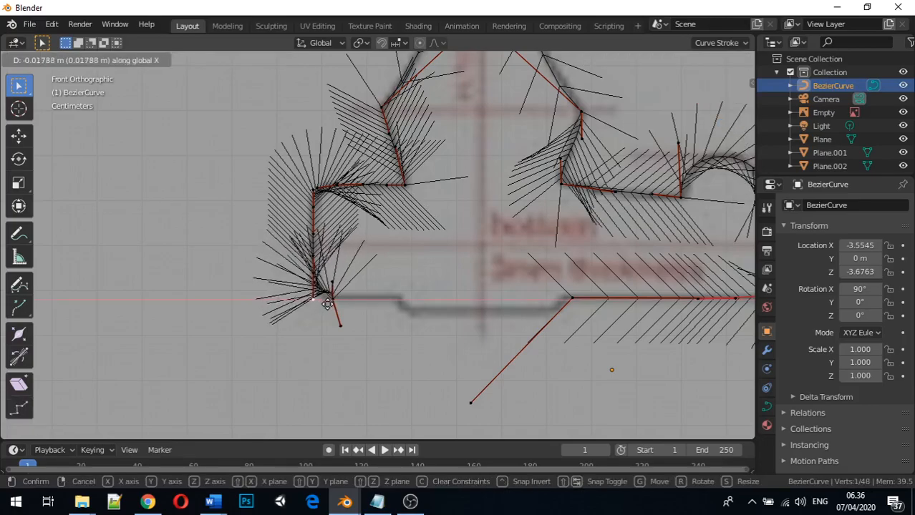
{"action": "left_click", "coordinate": [326, 305]}
{"action": "key", "text": "g"}
{"action": "key", "text": "z"}
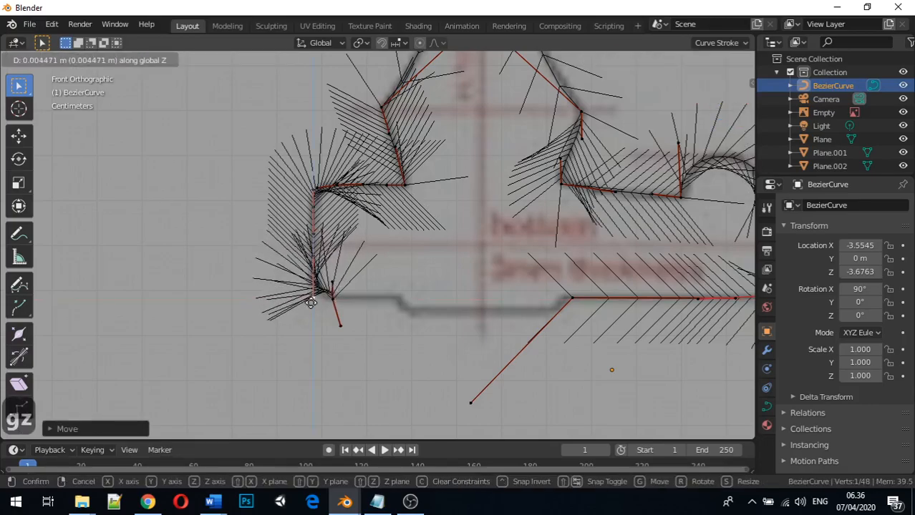
Reposition the new endpoint's incoming handle along X and Z so it lies at the lower-left corner, level with the endpoint
{"action": "left_click", "coordinate": [335, 285]}
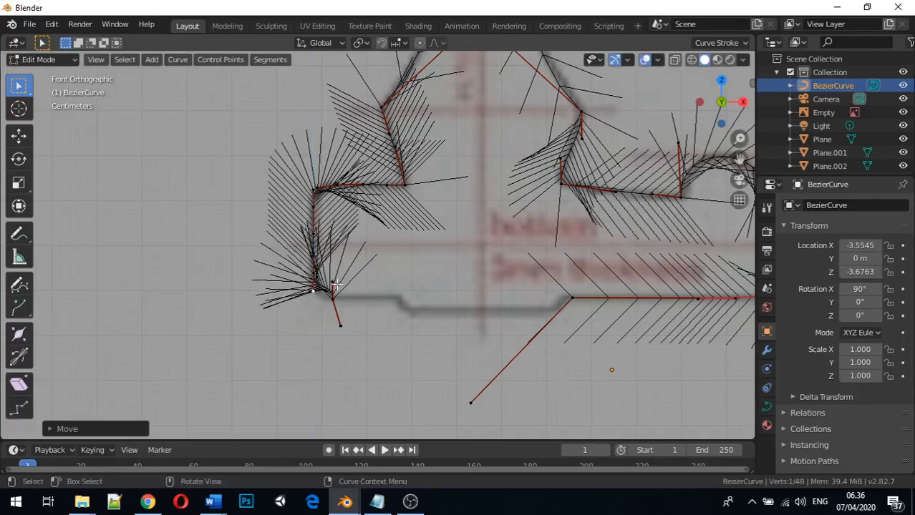
{"action": "key", "text": "g"}
{"action": "key", "text": "x"}
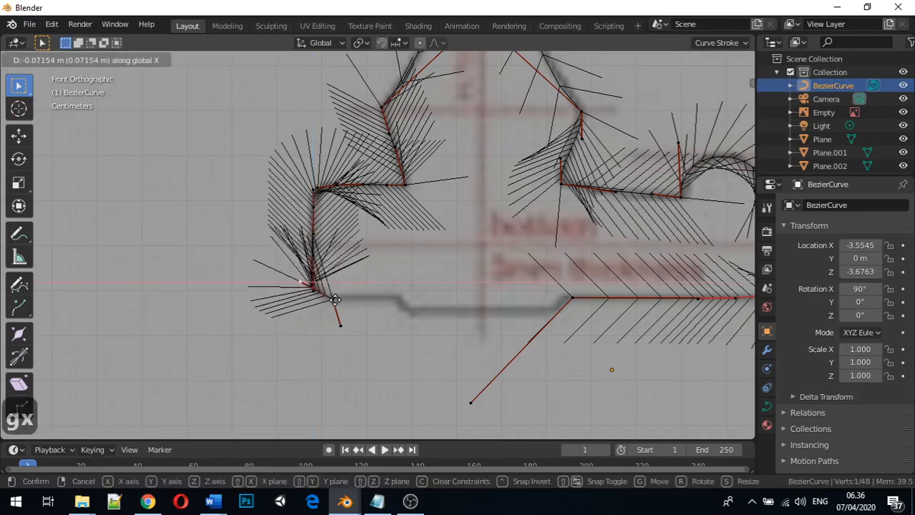
{"action": "left_click", "coordinate": [302, 301]}
{"action": "key", "text": "g"}
{"action": "key", "text": "z"}
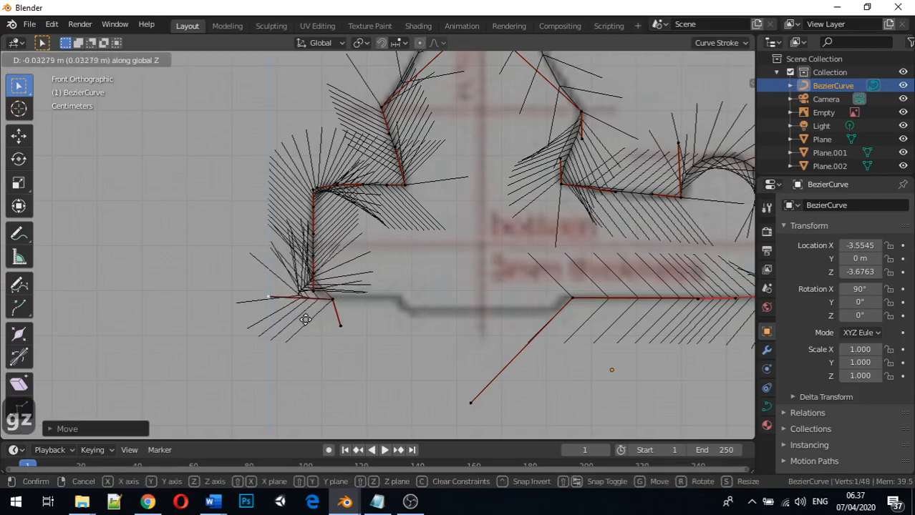
{"action": "left_click", "coordinate": [307, 324]}
{"action": "key", "text": "g"}
{"action": "key", "text": "x"}
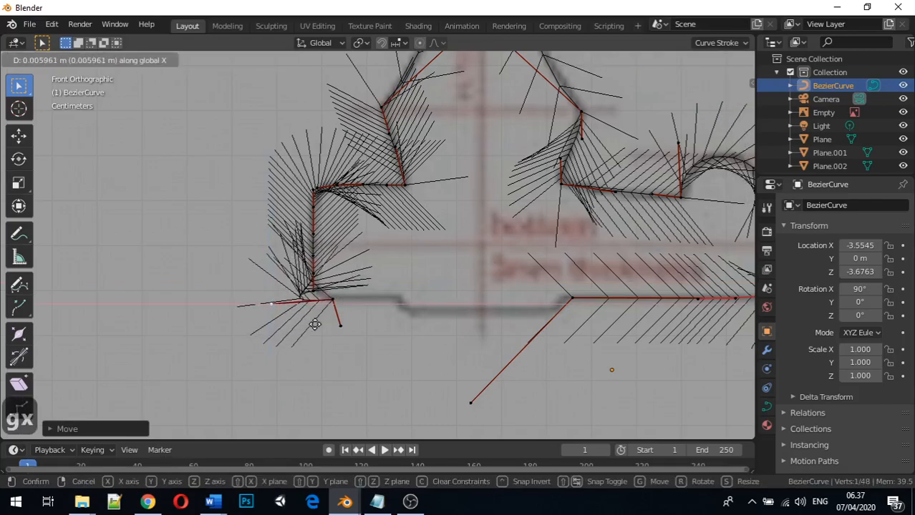
{"action": "left_click", "coordinate": [351, 326]}
{"action": "key", "text": "g"}
{"action": "key", "text": "z"}
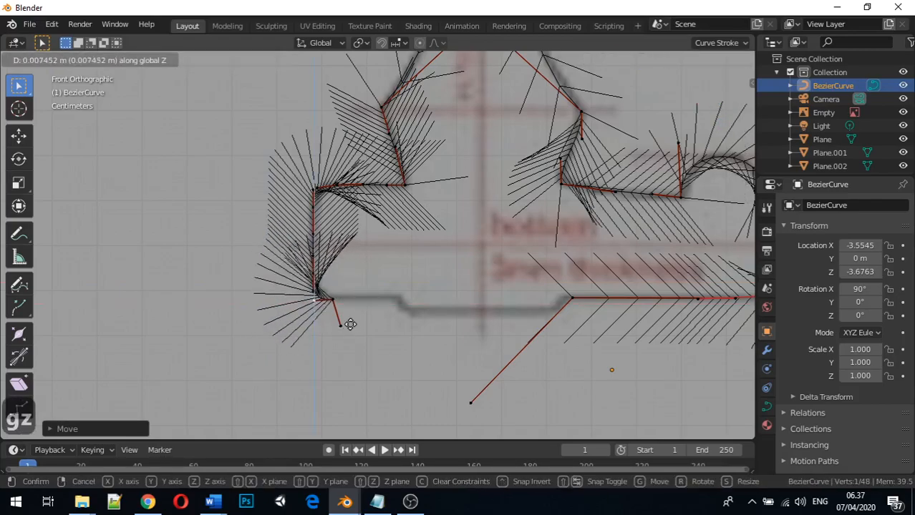
{"action": "left_click", "coordinate": [348, 323]}
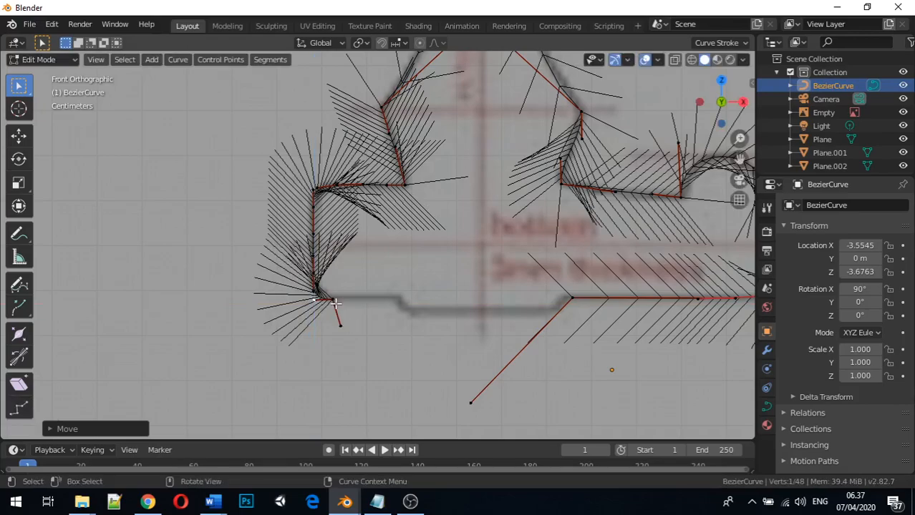
Raise the new endpoint about 0.0015 m along Z onto the outline's bottom edge
{"action": "left_click", "coordinate": [334, 299]}
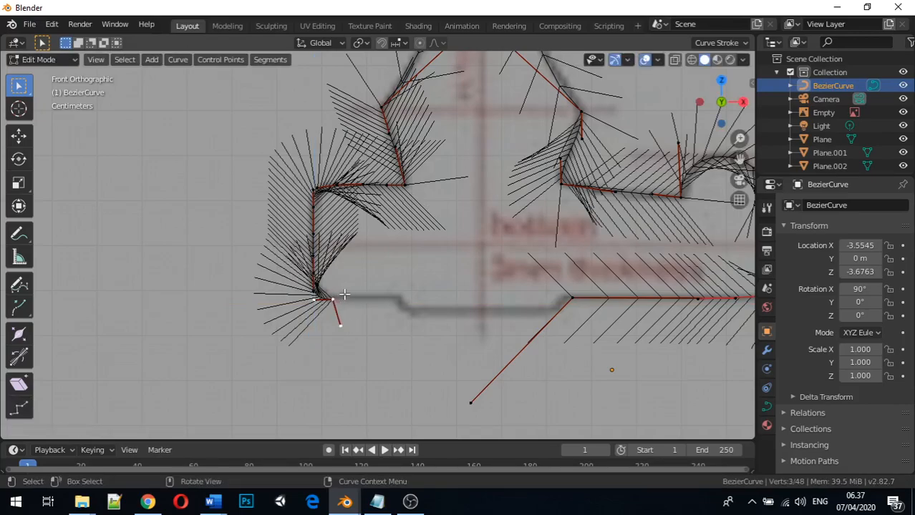
{"action": "key", "text": "g"}
{"action": "key", "text": "x"}
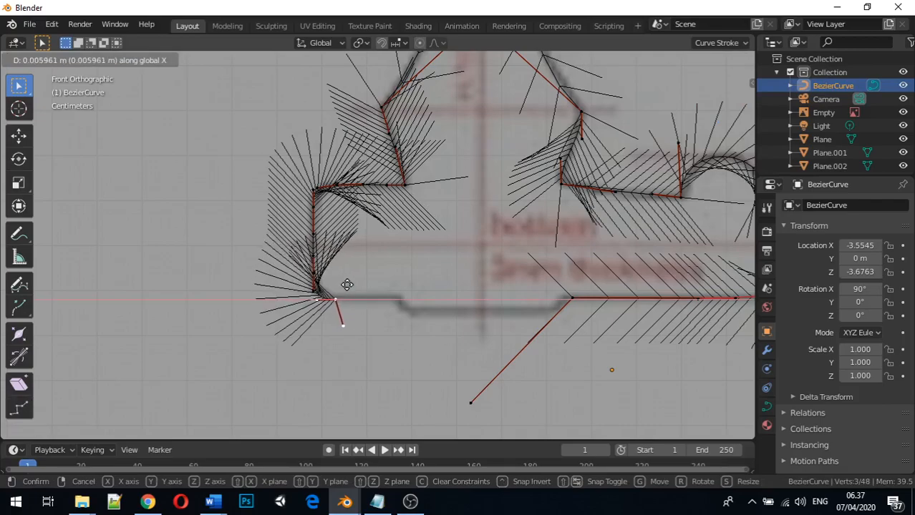
{"action": "key", "text": "z"}
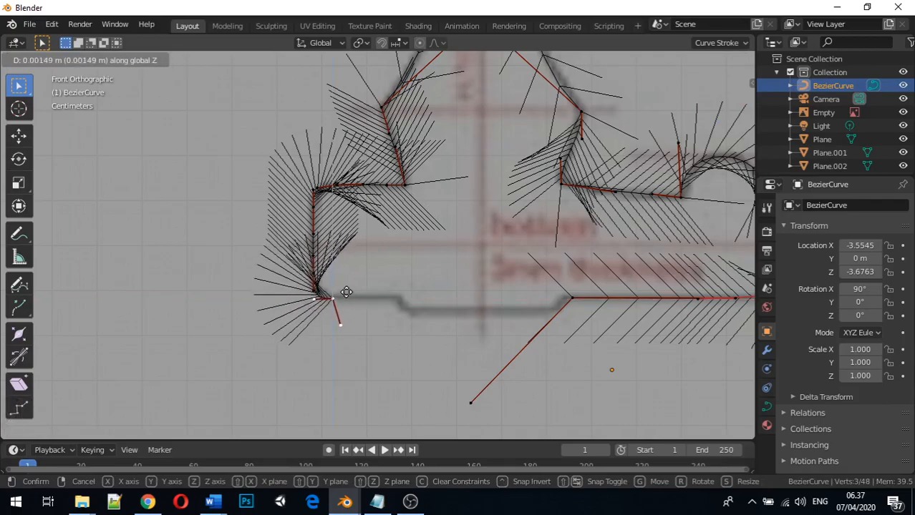
{"action": "left_click", "coordinate": [347, 292]}
Extrude the endpoint about 0.148 m along X to the start of the recess in the bottom edge
{"action": "scroll", "coordinate": [332, 305], "scroll_direction": "up", "scroll_amount": 1}
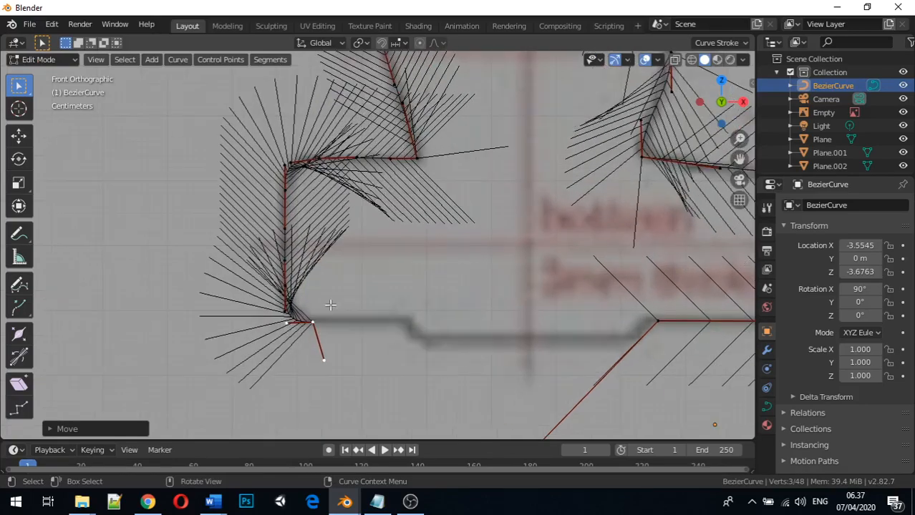
{"action": "scroll", "coordinate": [330, 305], "scroll_direction": "up", "scroll_amount": 3}
{"action": "scroll", "coordinate": [330, 305], "scroll_direction": "down", "scroll_amount": 3}
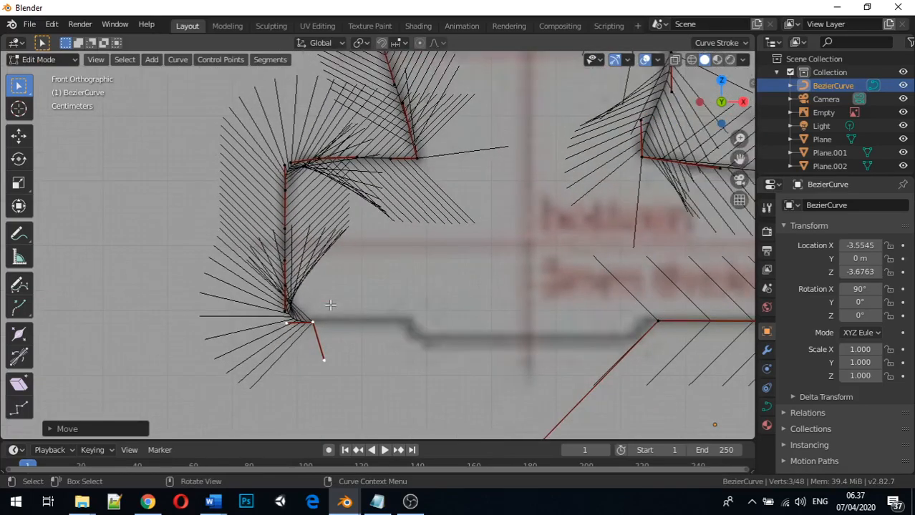
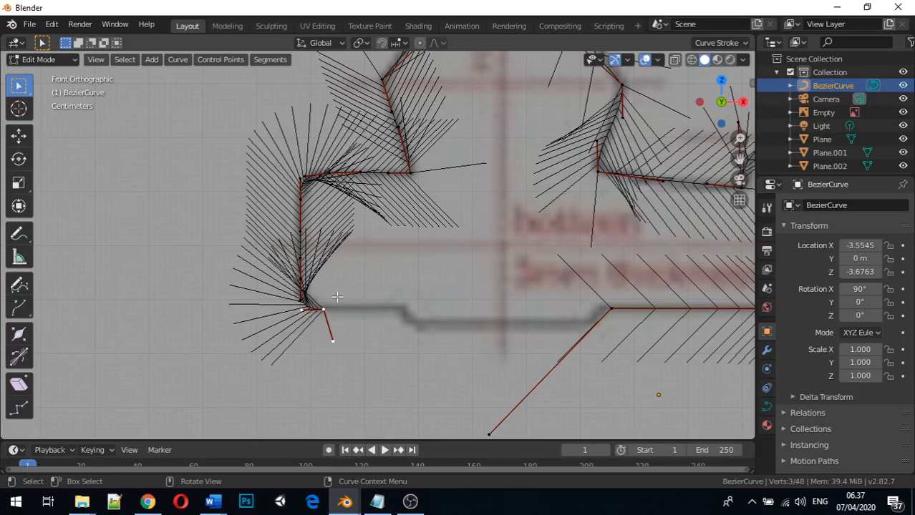
{"action": "key", "text": "e"}
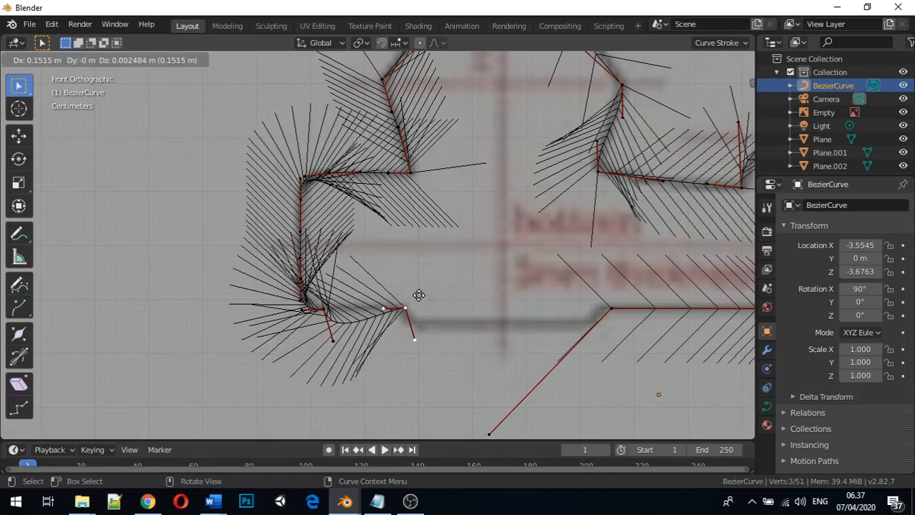
{"action": "key", "text": "x"}
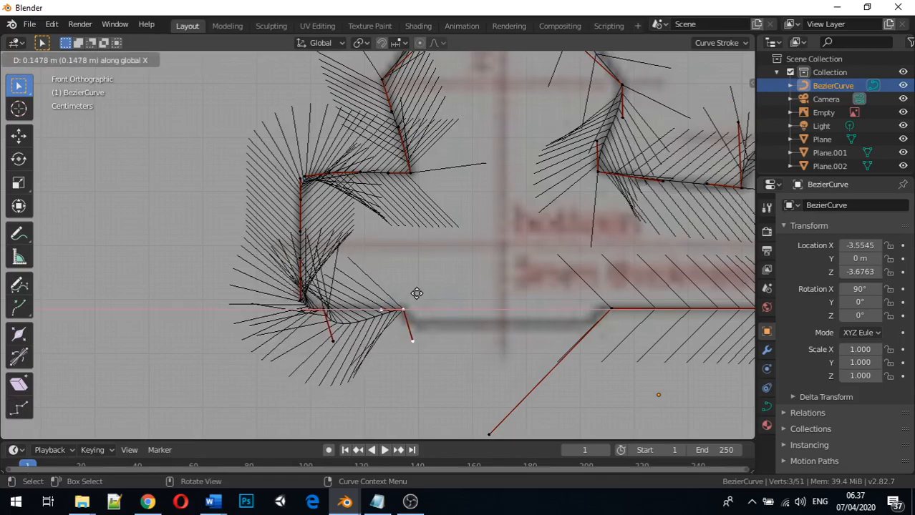
{"action": "left_click", "coordinate": [417, 294]}
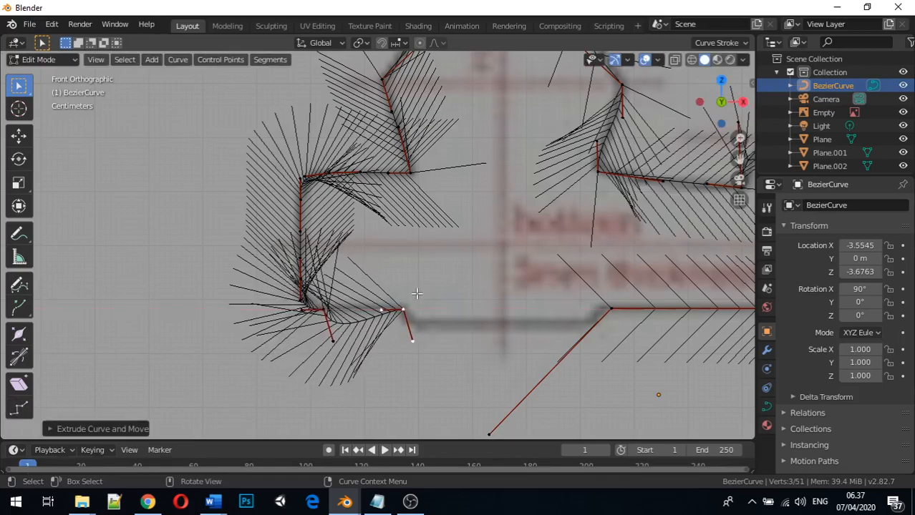
Raise the outgoing handle of the corner's endpoint about 0.058 m along Z to flatten the bottom segment
{"action": "left_click", "coordinate": [331, 340]}
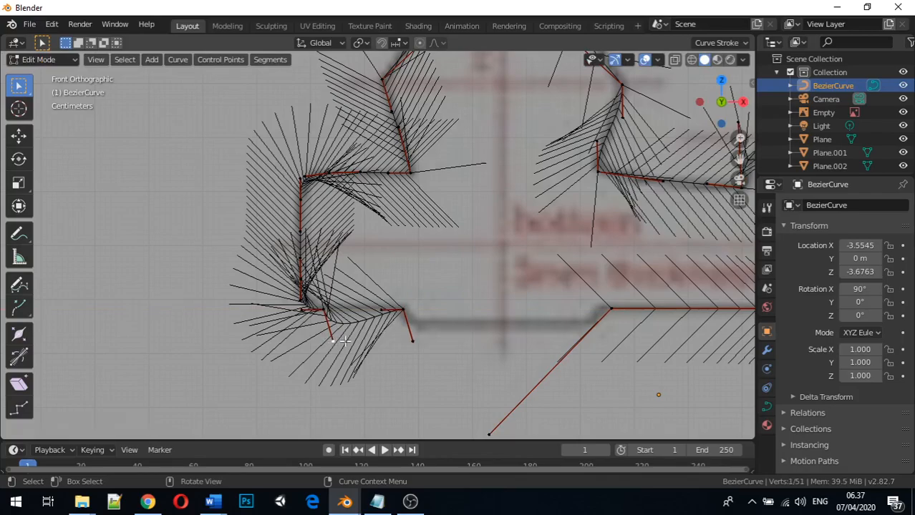
{"action": "key", "text": "g"}
{"action": "key", "text": "x"}
{"action": "key", "text": "z"}
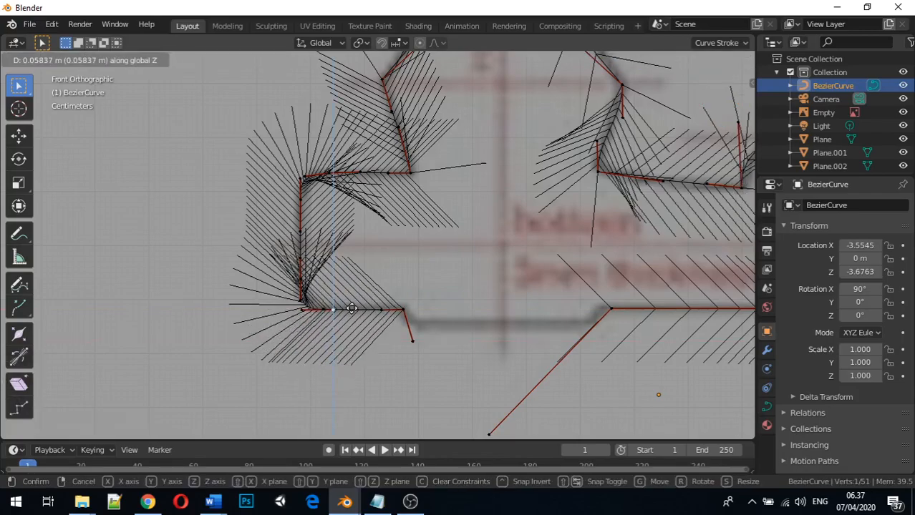
{"action": "left_click", "coordinate": [352, 309]}
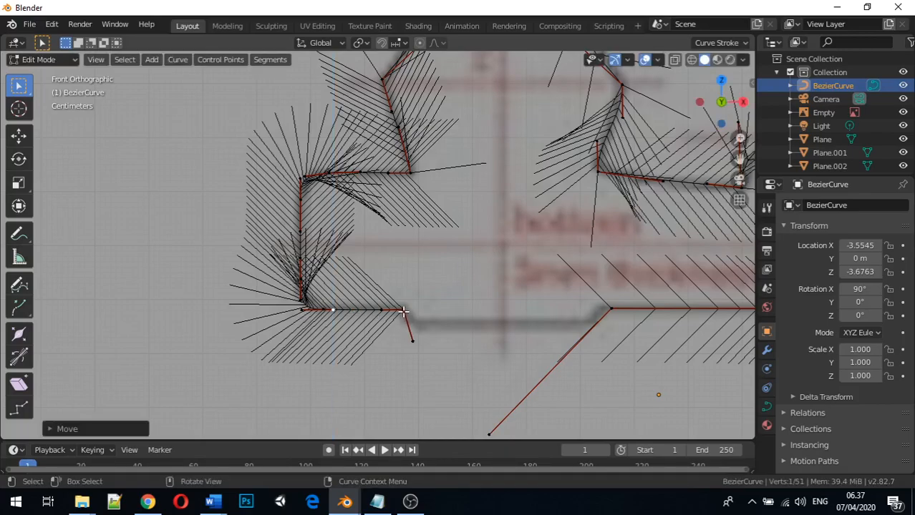
Extrude the endpoint at the recess's start about 0.03 m down onto the recessed edge, stopping just before the vertical centre line
{"action": "left_click", "coordinate": [403, 309]}
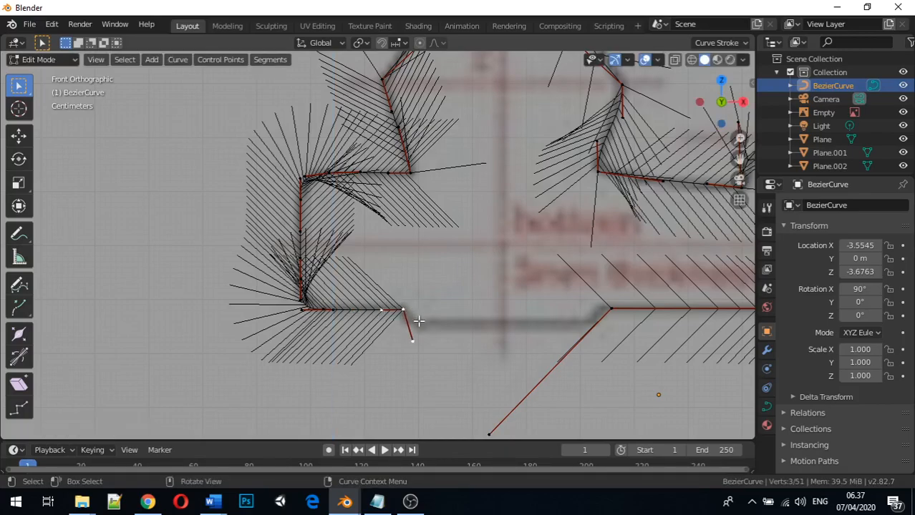
{"action": "key", "text": "e"}
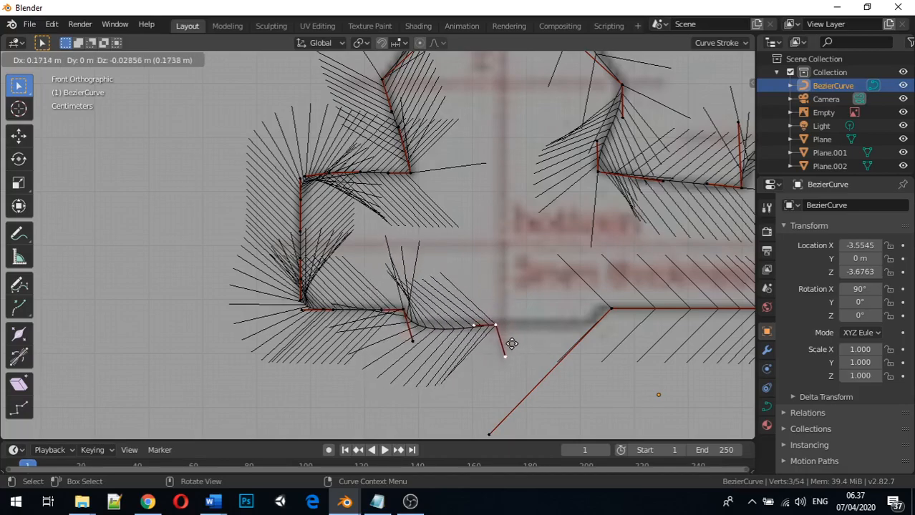
{"action": "left_click", "coordinate": [498, 344]}
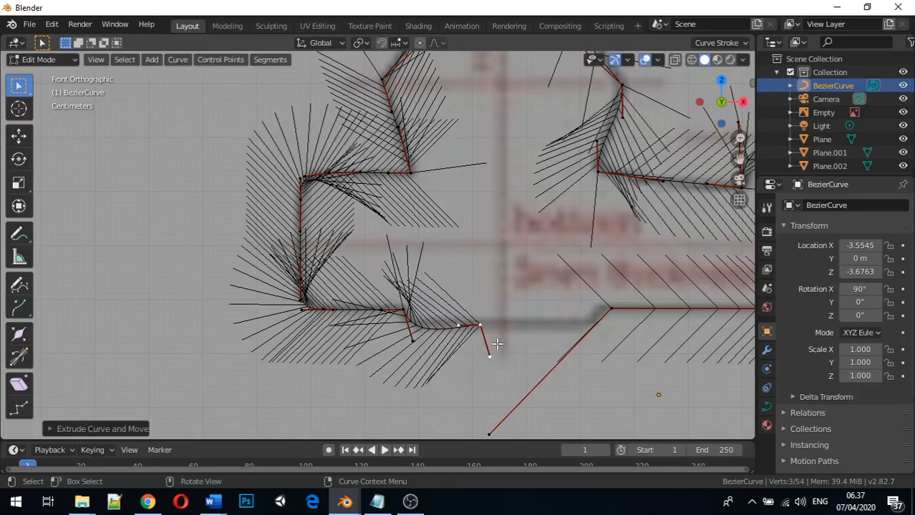
Shift the outgoing handle at the recess's start slightly along positive X and raise it about 0.017 m along Z
{"action": "left_click", "coordinate": [412, 341]}
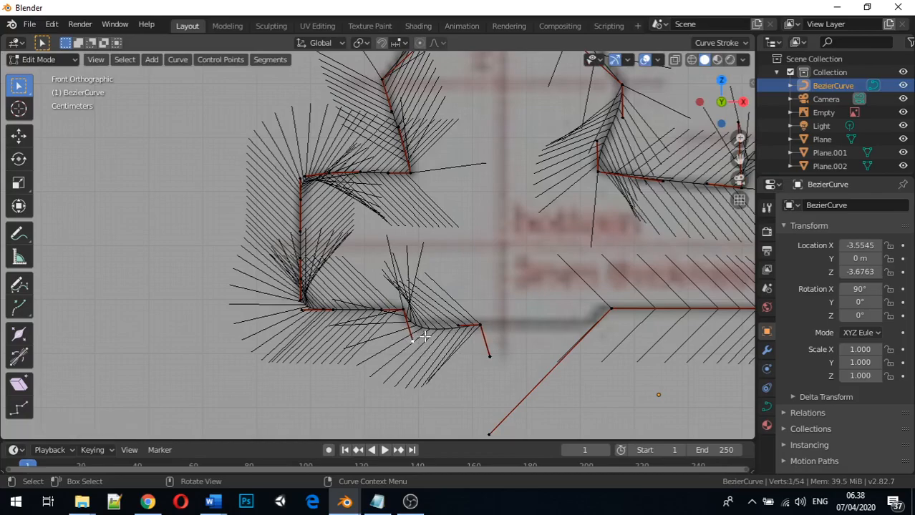
{"action": "key", "text": "g"}
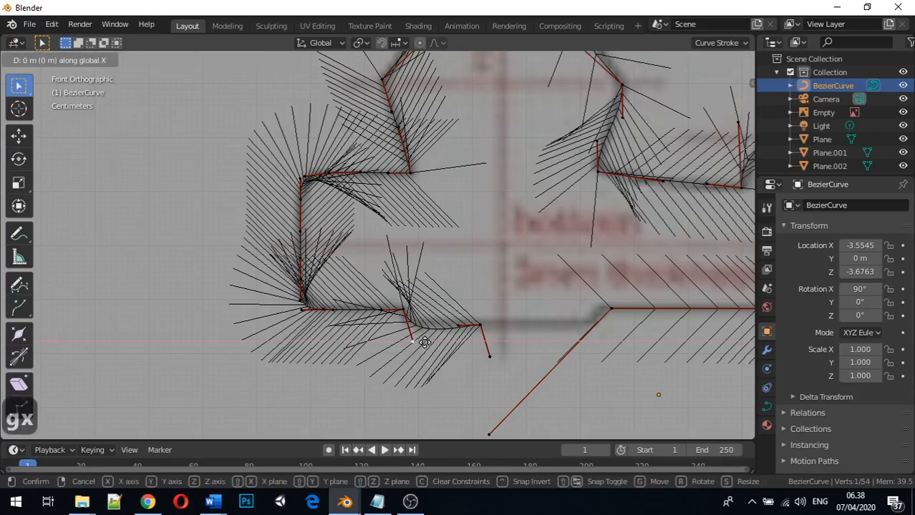
{"action": "left_click", "coordinate": [429, 337]}
{"action": "key", "text": "g"}
{"action": "key", "text": "z"}
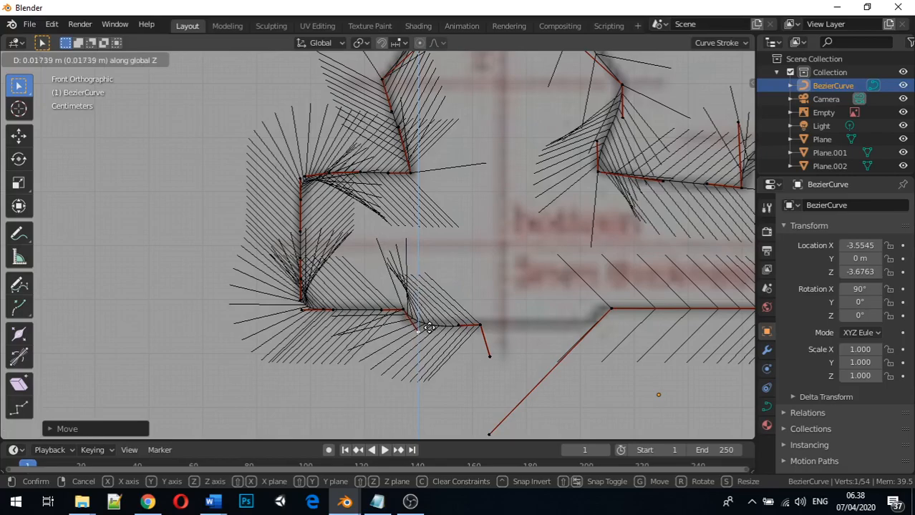
{"action": "left_click", "coordinate": [428, 328]}
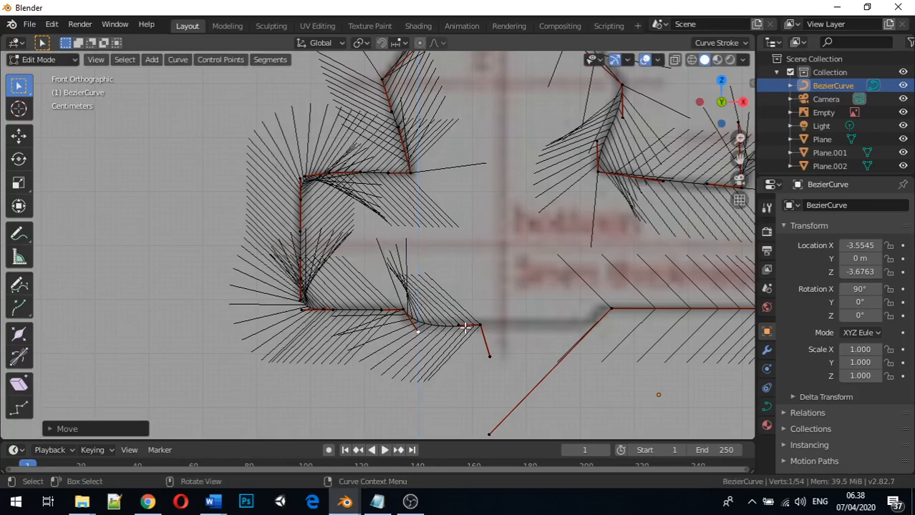
Move the newest endpoint's incoming handle toward the recess's start along X and raise it about 0.009 m along Z
{"action": "left_click", "coordinate": [460, 326]}
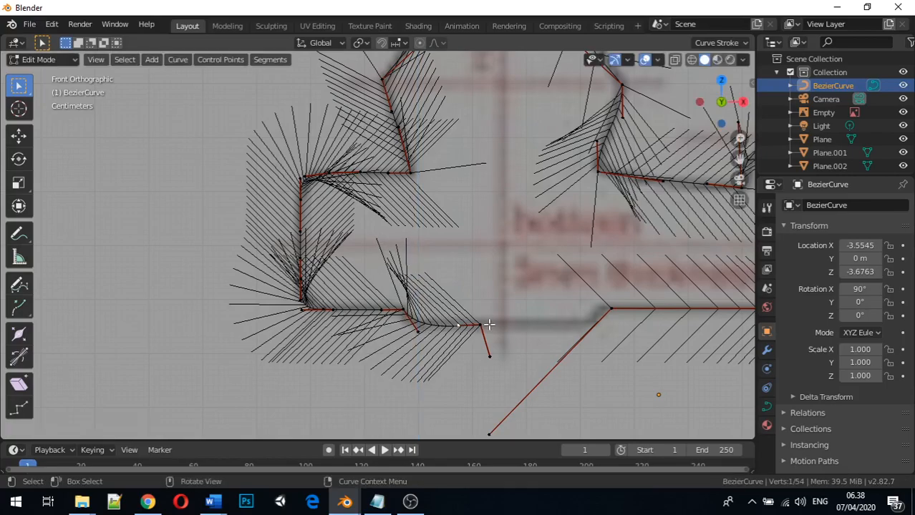
{"action": "key", "text": "g"}
{"action": "key", "text": "x"}
{"action": "left_click", "coordinate": [476, 322]}
{"action": "key", "text": "g"}
{"action": "key", "text": "z"}
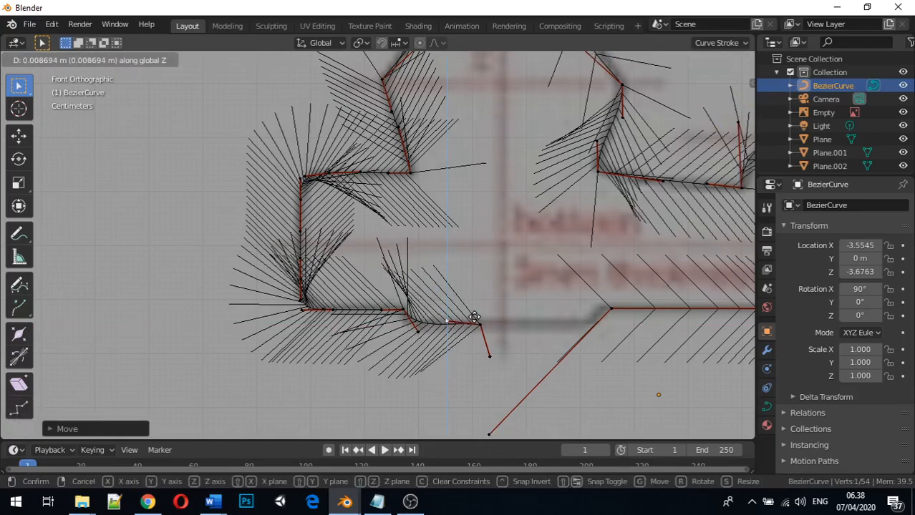
{"action": "left_click", "coordinate": [474, 317]}
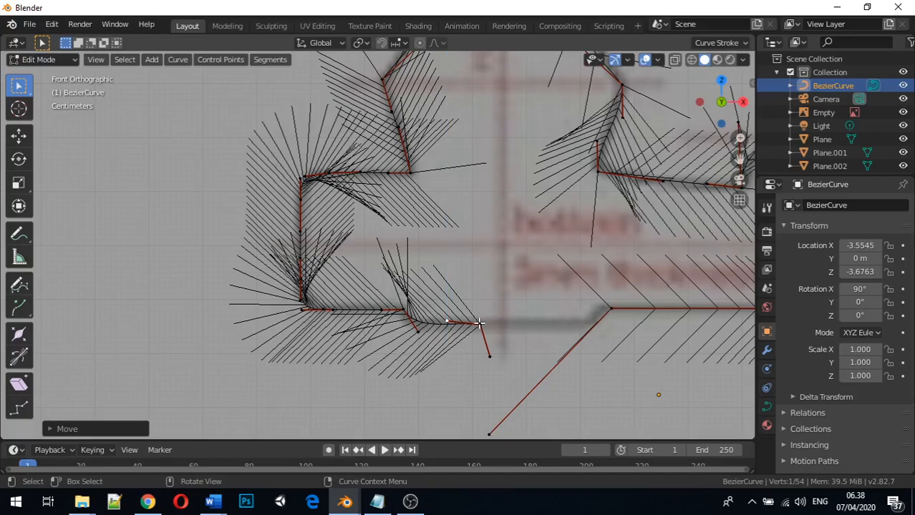
Raise the newest endpoint's outgoing handle about 0.058 m along Z, level with the point
{"action": "left_click", "coordinate": [479, 325]}
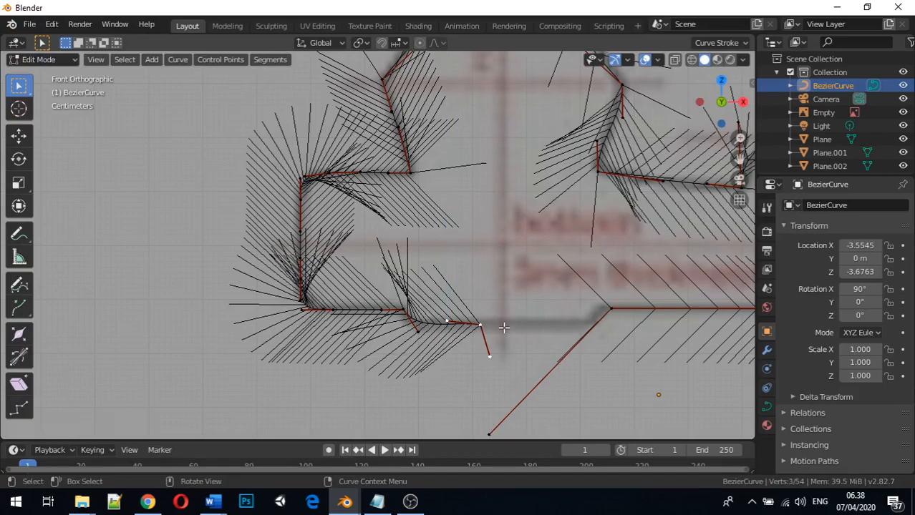
{"action": "left_click", "coordinate": [493, 356]}
{"action": "key", "text": "g"}
{"action": "key", "text": "x"}
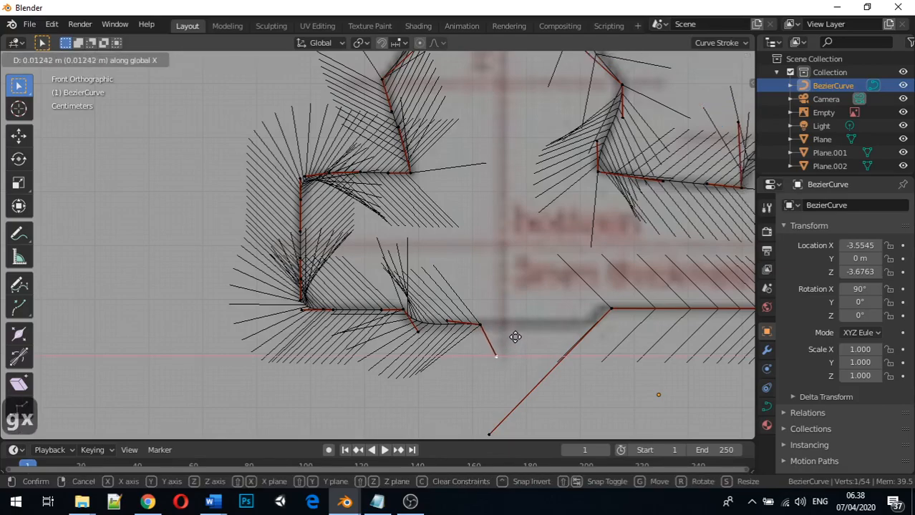
{"action": "key", "text": "z"}
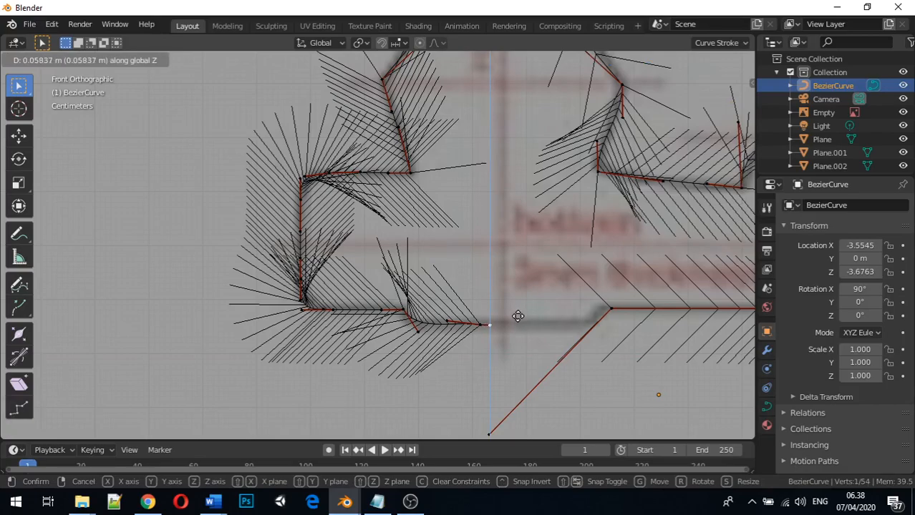
{"action": "left_click", "coordinate": [517, 315]}
Lower the newest endpoint's incoming handle about 0.007 m along Z to flatten the recessed segment
{"action": "key", "text": "g"}
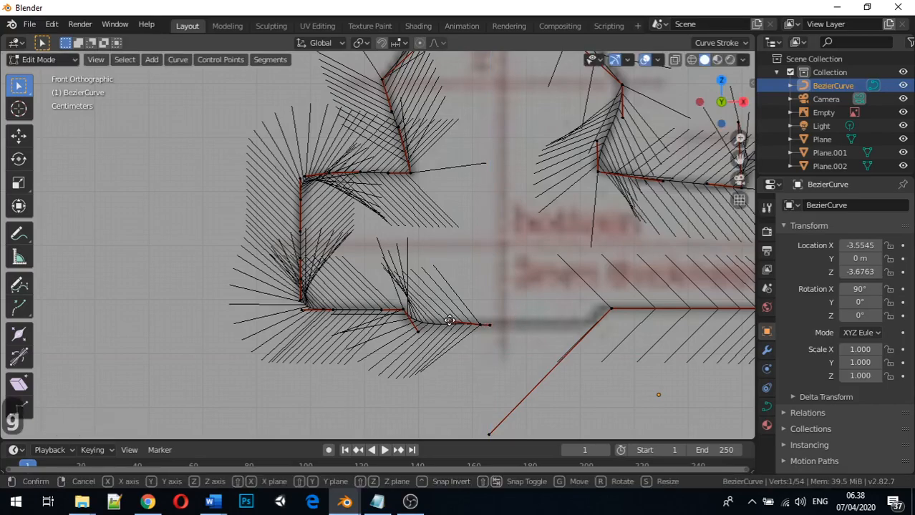
{"action": "key", "text": "z"}
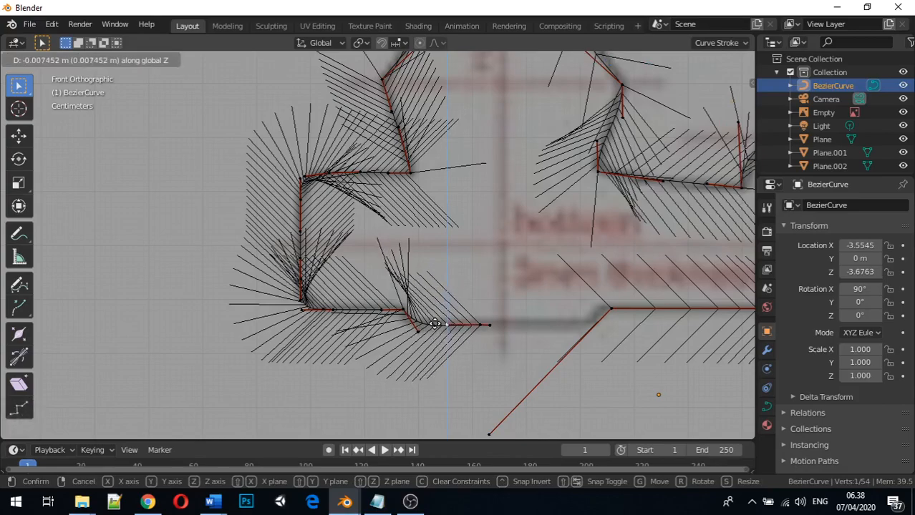
{"action": "left_click", "coordinate": [438, 324]}
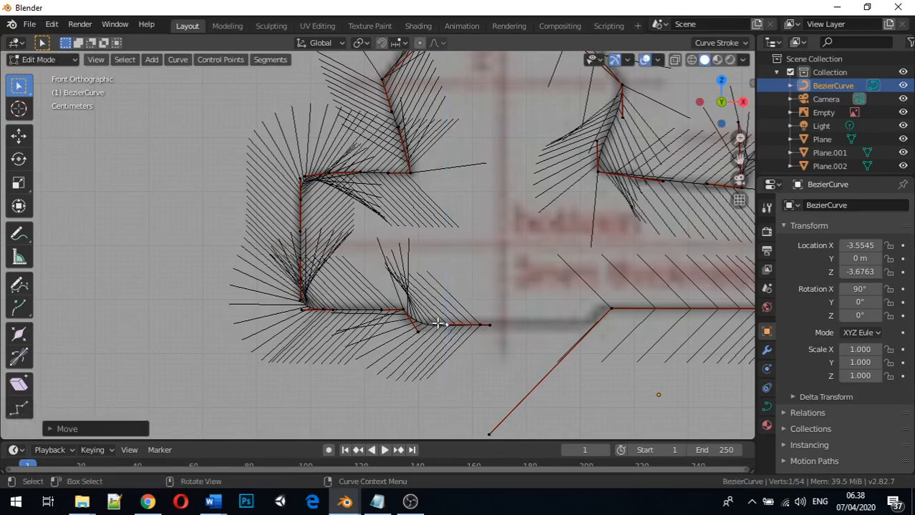
Extrude the endpoint about 0.11 m along X, following the recessed bottom edge past the vertical centre line
{"action": "left_click", "coordinate": [481, 325]}
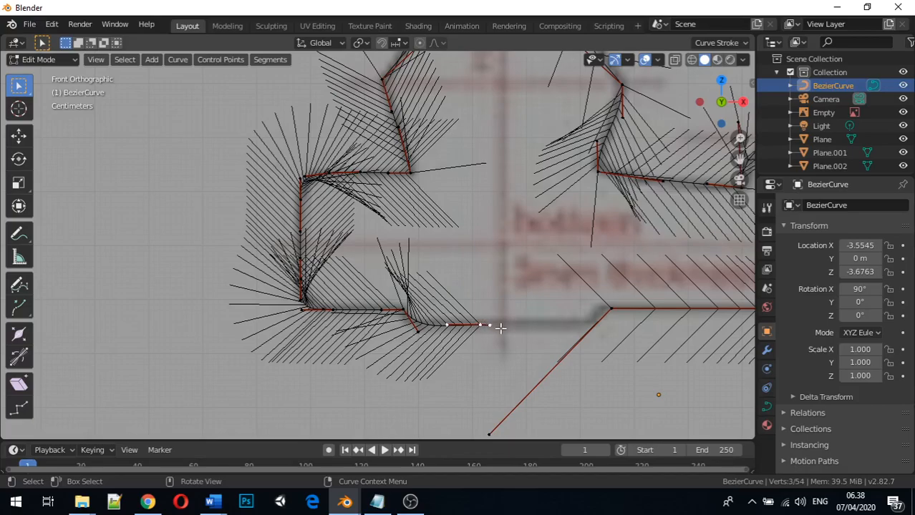
{"action": "key", "text": "e"}
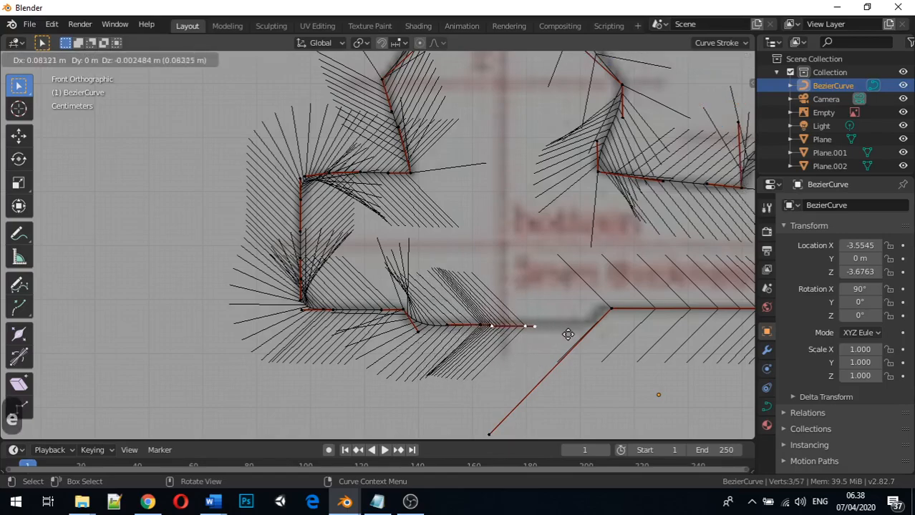
{"action": "key", "text": "x"}
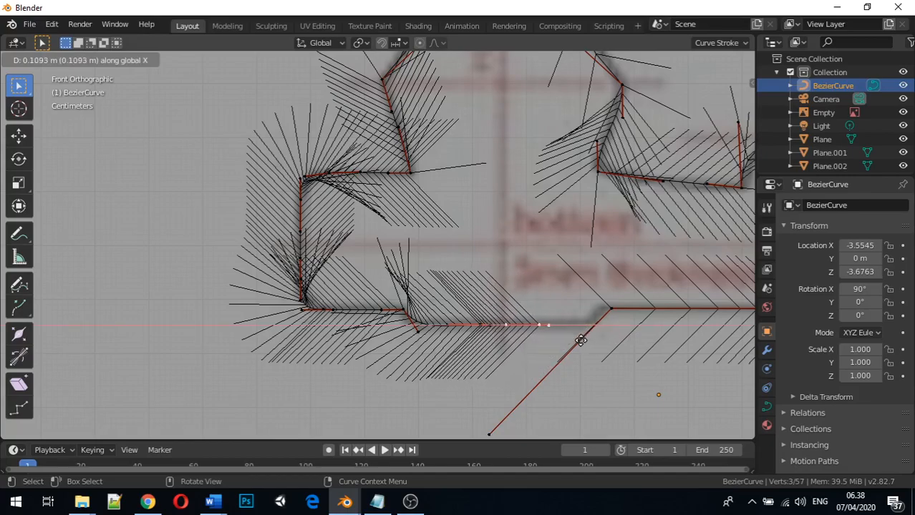
{"action": "left_click", "coordinate": [586, 339]}
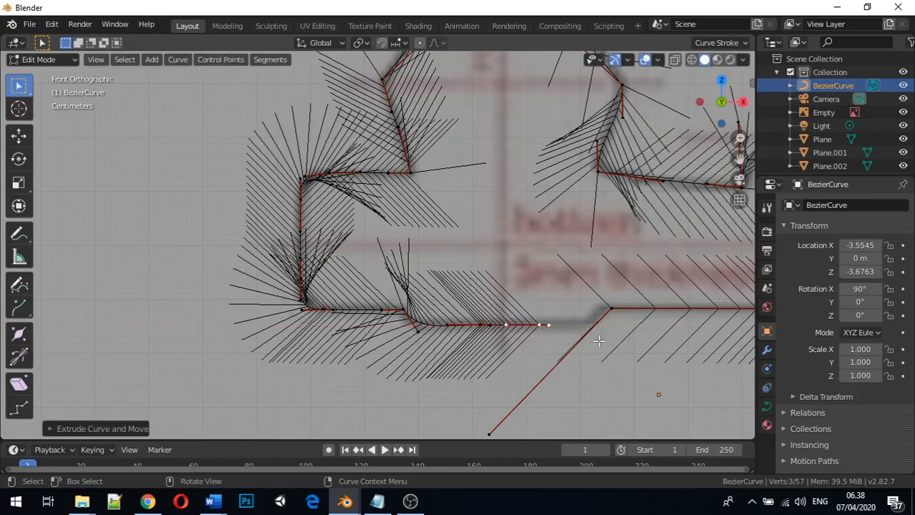
{"action": "key", "text": "e"}
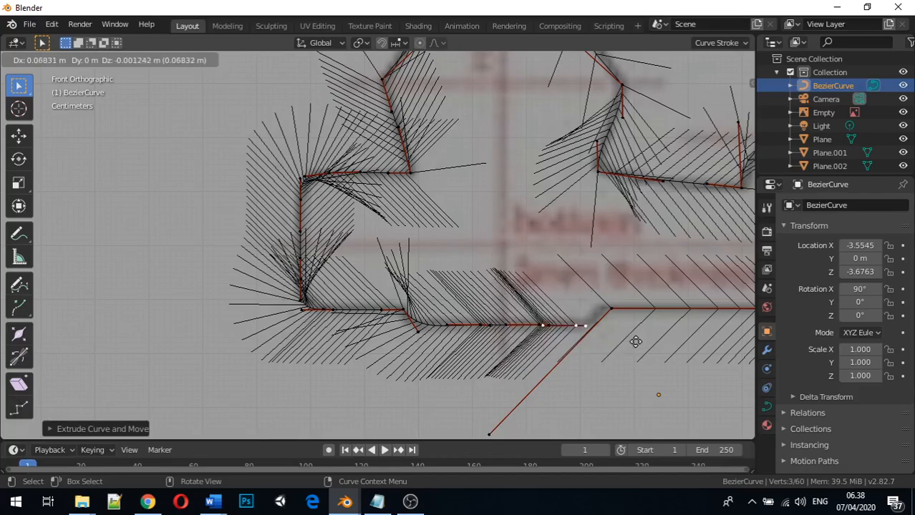
{"action": "left_click", "coordinate": [634, 344]}
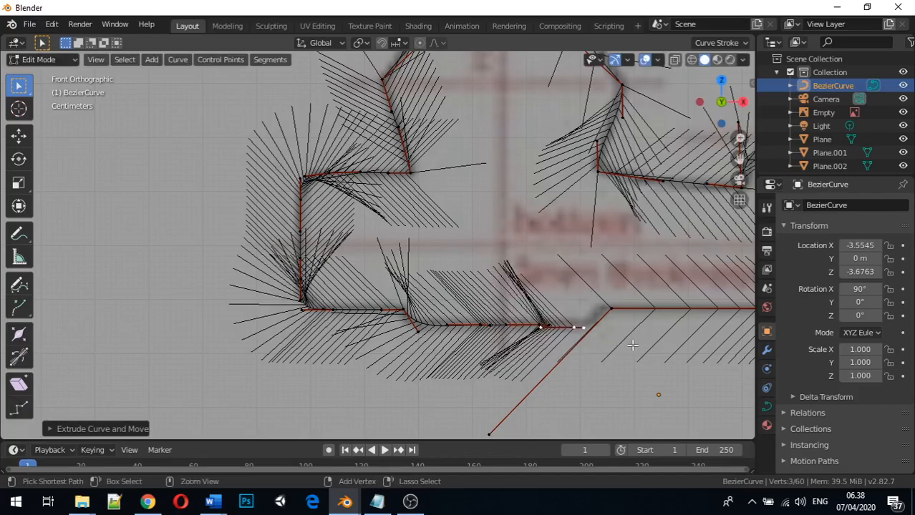
{"action": "key", "text": "ctrl+z"}
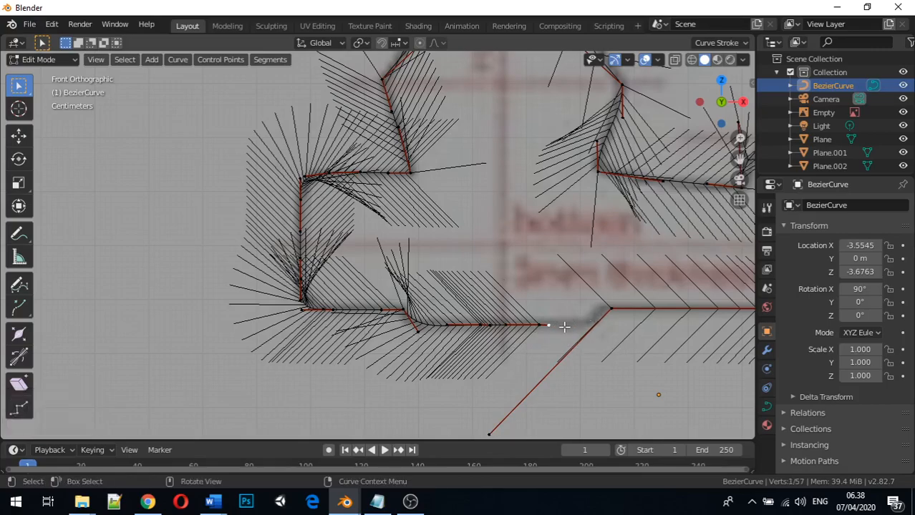
Select the curve's two open end points on the bottom edge and close the curve with Toggle Cyclic
{"action": "left_click", "coordinate": [540, 325]}
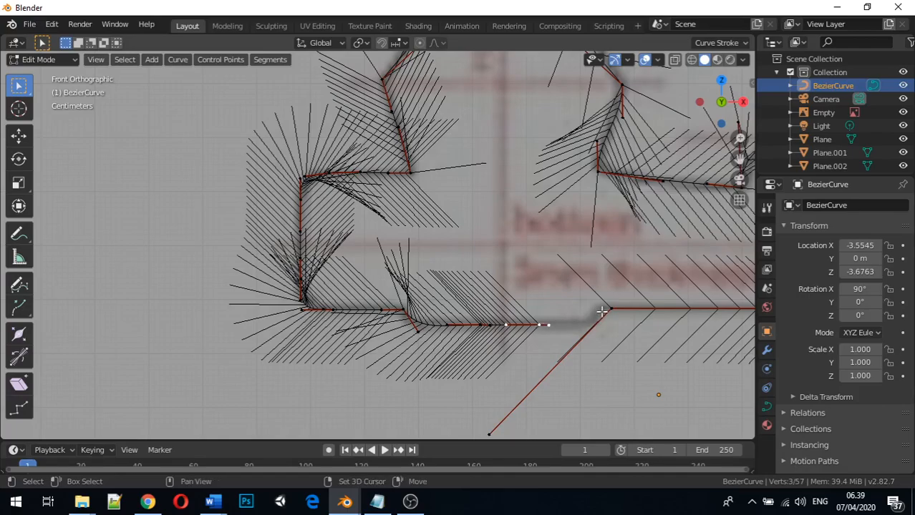
{"action": "left_click", "coordinate": [611, 309], "text": "shift"}
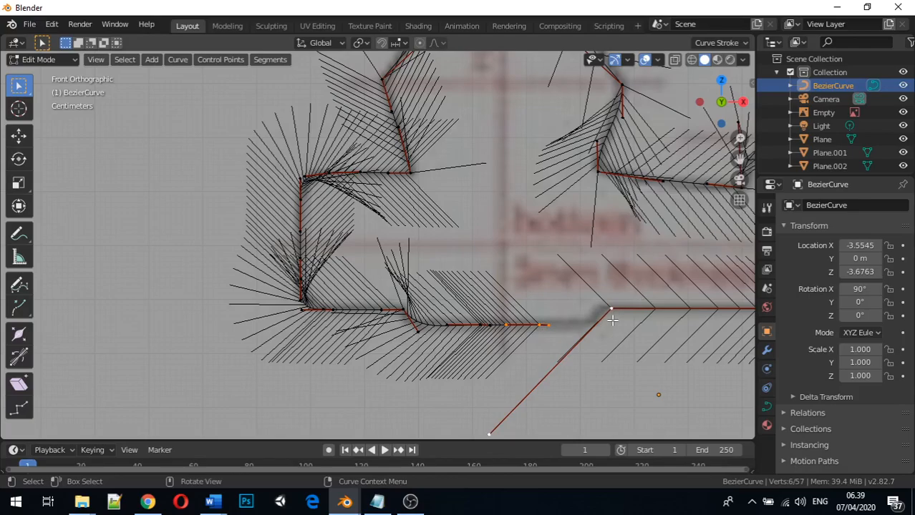
{"action": "key", "text": "alt+c"}
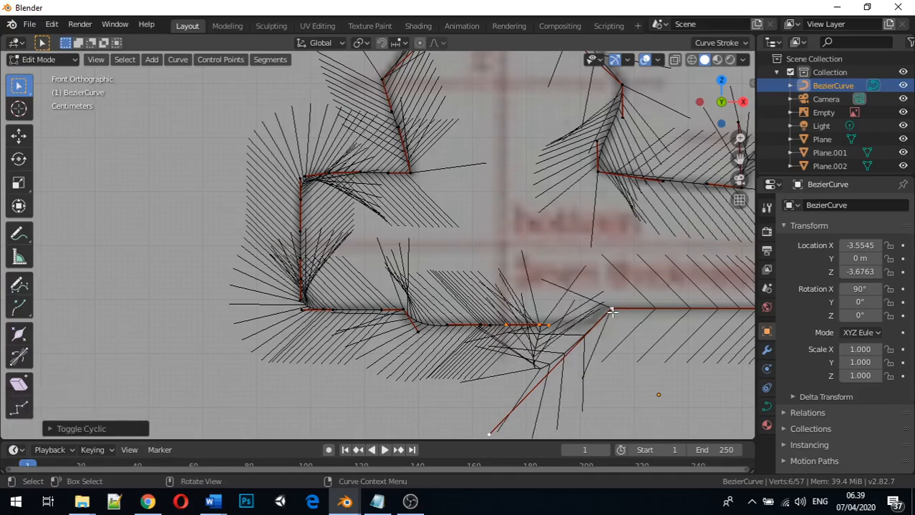
Shift the starting point's free handle about 0.22 m along X and raise it along Z to just below that point
{"action": "left_click", "coordinate": [489, 434]}
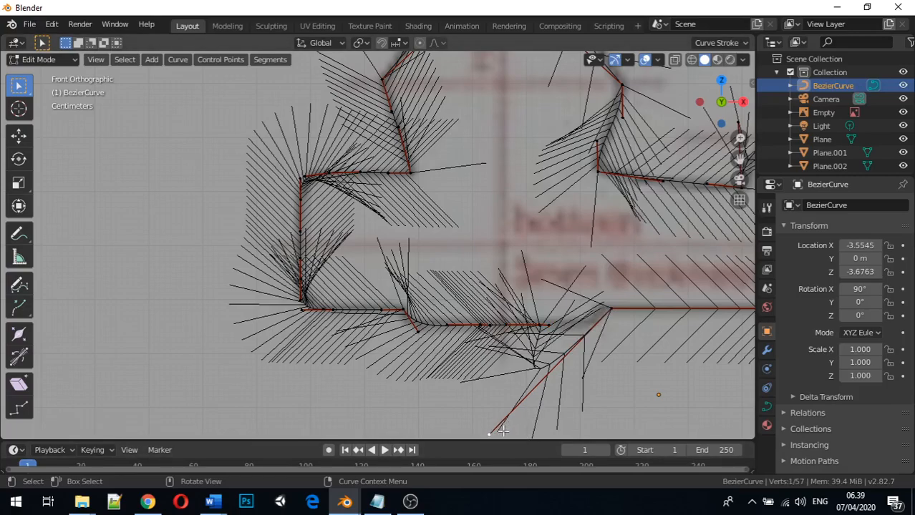
{"action": "key", "text": "g"}
{"action": "key", "text": "x"}
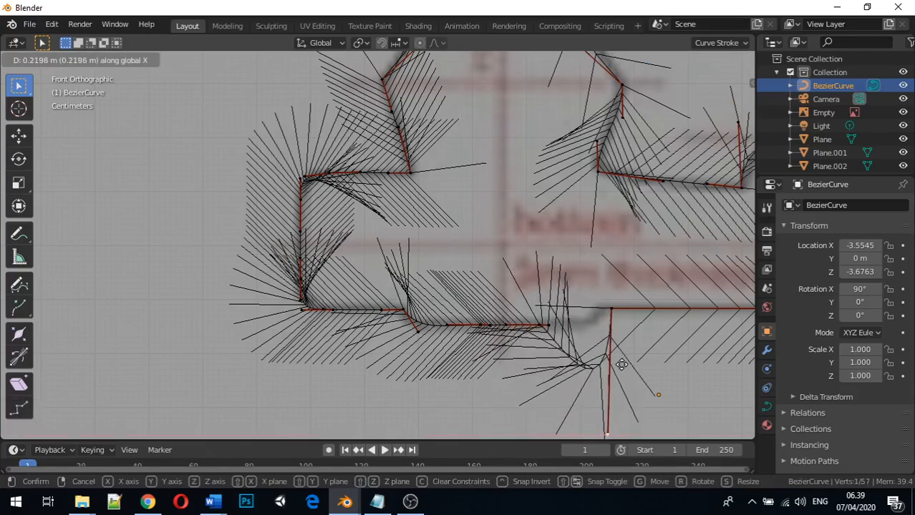
{"action": "left_click", "coordinate": [622, 365]}
{"action": "key", "text": "g"}
{"action": "key", "text": "z"}
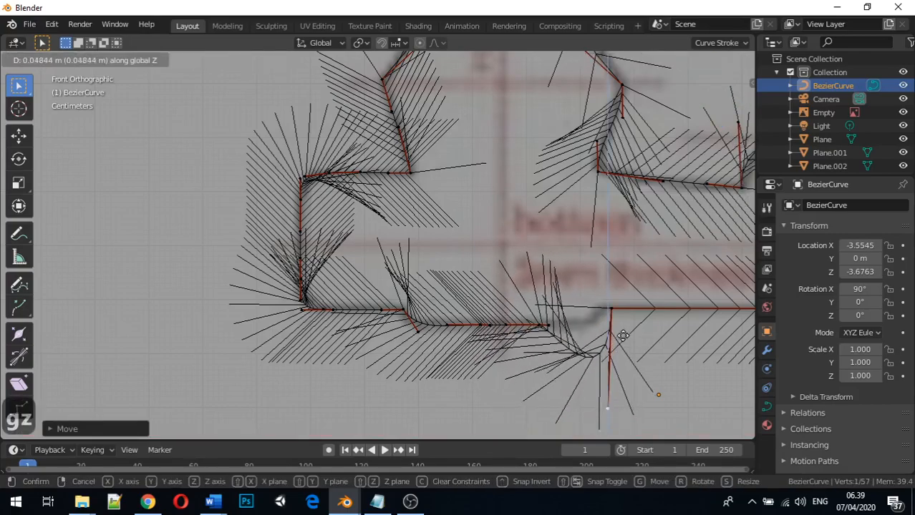
{"action": "left_click", "coordinate": [630, 259]}
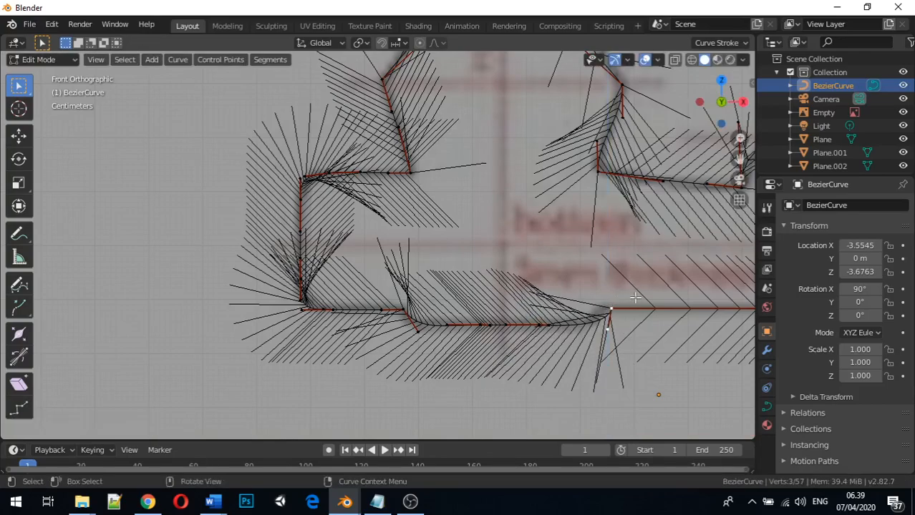
Move the starting point slightly along negative X to match the end of the recess in the reference
{"action": "key", "text": "g"}
{"action": "key", "text": "x"}
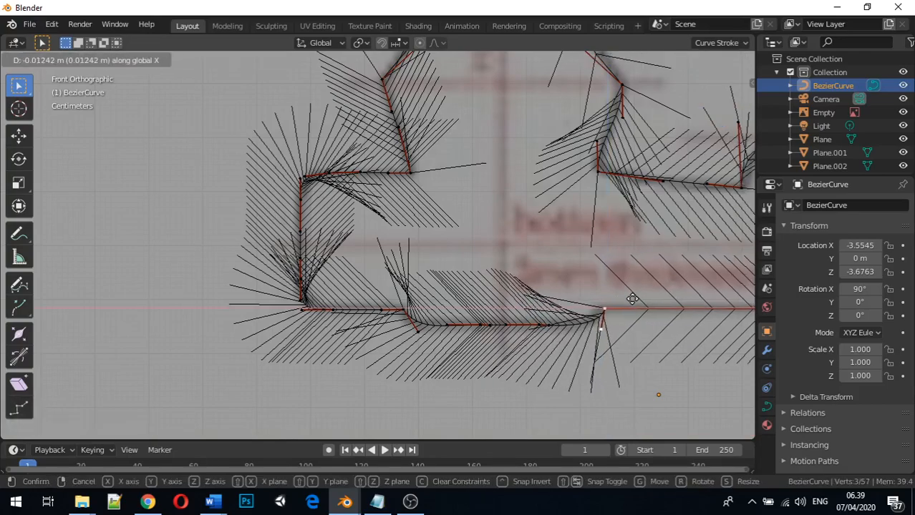
{"action": "left_click", "coordinate": [630, 296]}
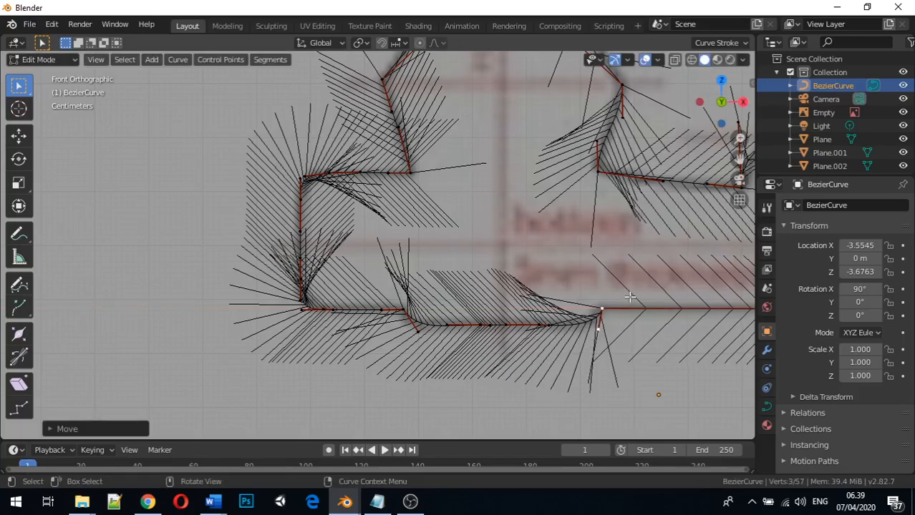
Switch the closed curve's shape to 2D in its object data properties
{"action": "scroll", "coordinate": [617, 306], "scroll_direction": "down", "scroll_amount": 3}
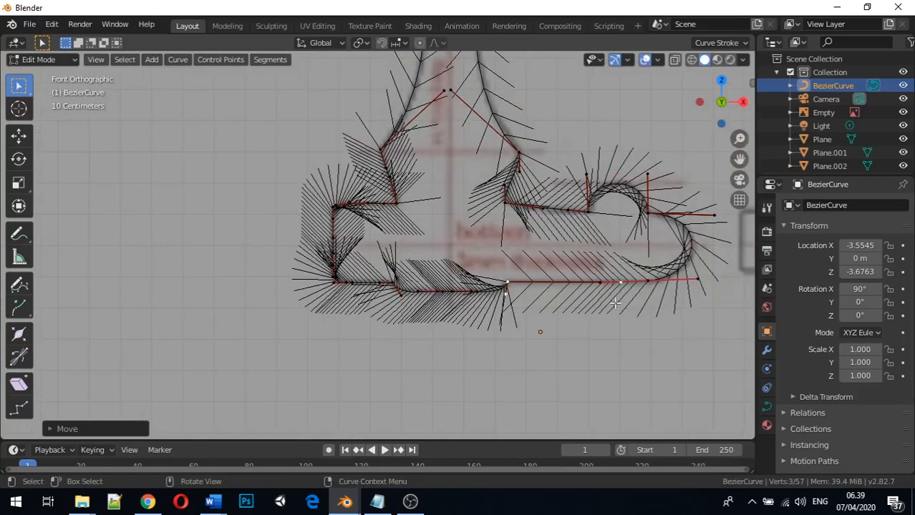
{"action": "scroll", "coordinate": [614, 304], "scroll_direction": "down", "scroll_amount": 4}
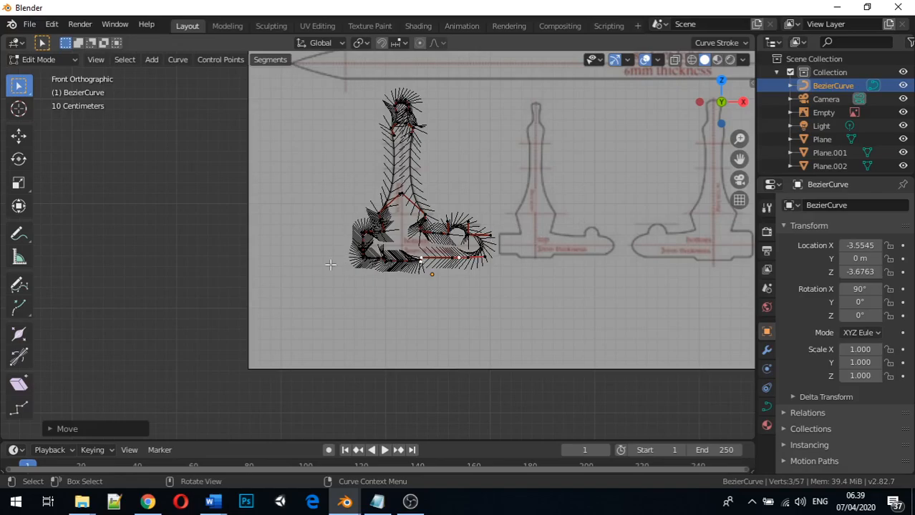
{"action": "scroll", "coordinate": [315, 262], "scroll_direction": "up", "scroll_amount": 4}
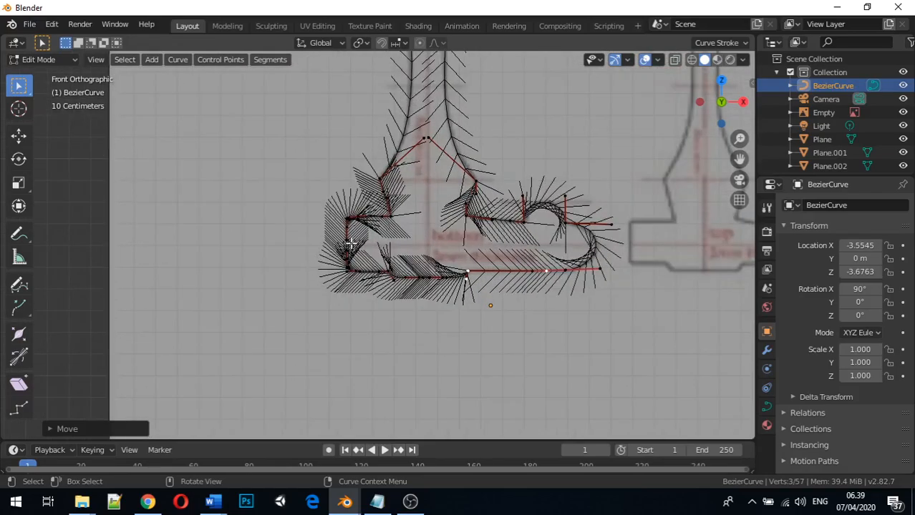
{"action": "middle_click_drag", "start_coordinate": [340, 194], "coordinate": [265, 309], "text": "shift"}
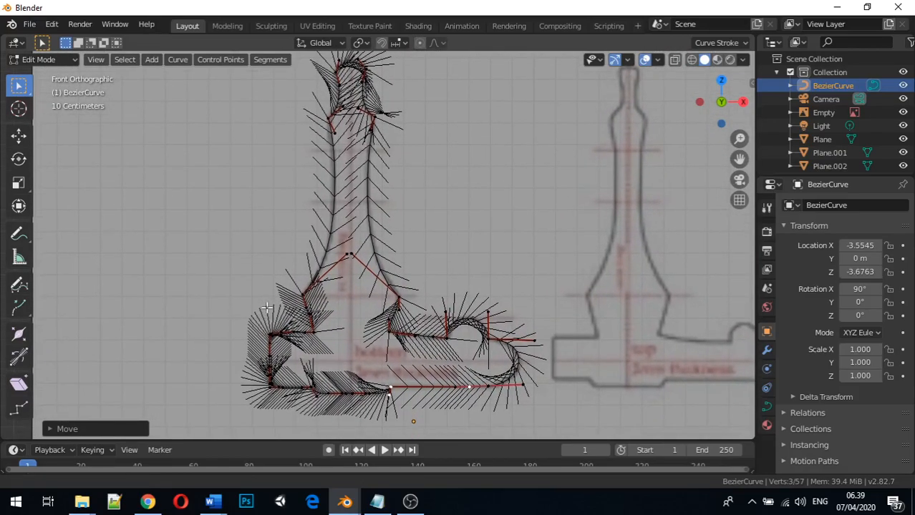
{"action": "left_click", "coordinate": [767, 407]}
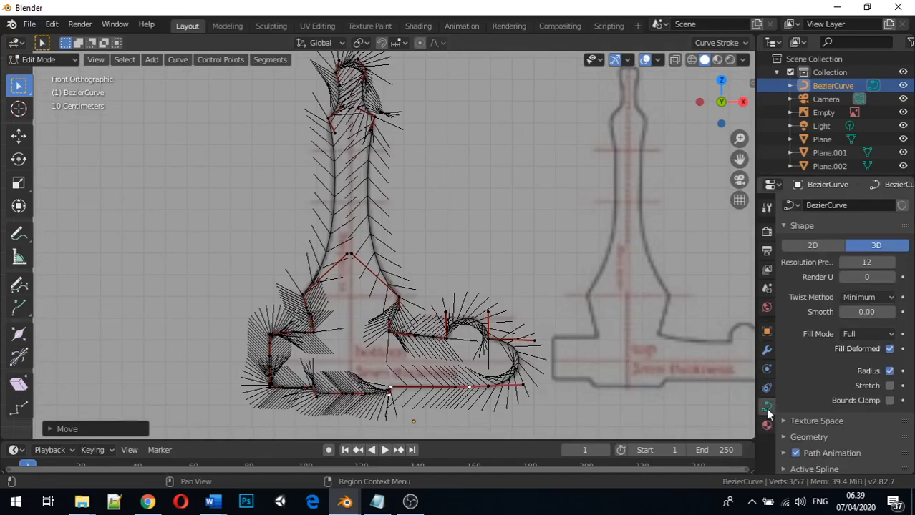
{"action": "left_click", "coordinate": [822, 250]}
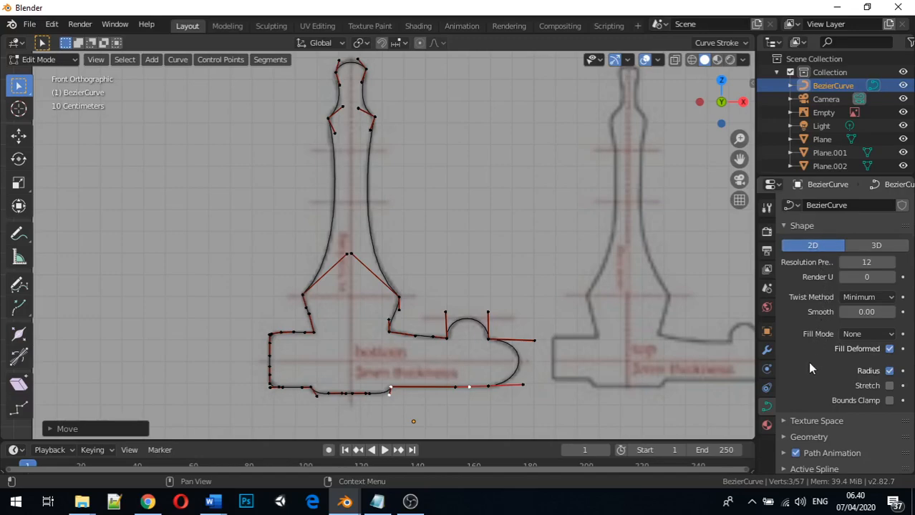
Set the curve's fill mode to Both
{"action": "scroll", "coordinate": [831, 423], "scroll_direction": "down", "scroll_amount": 3}
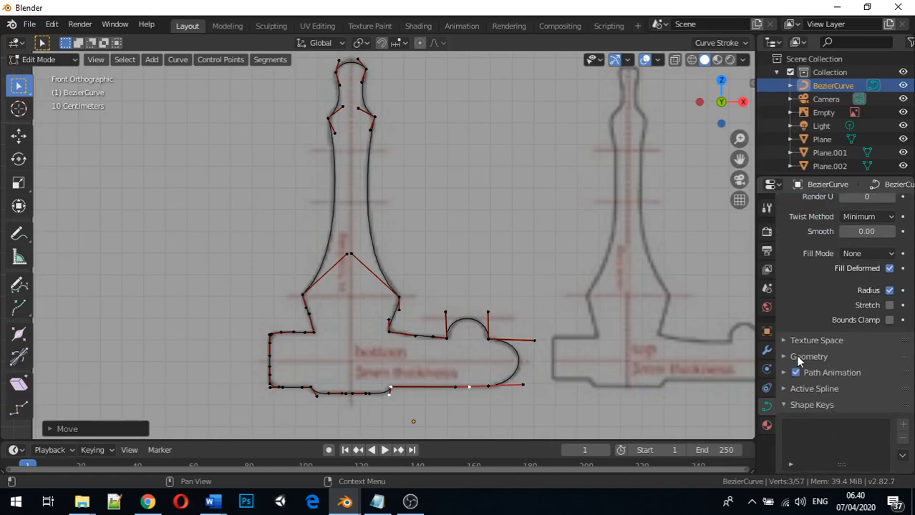
{"action": "scroll", "coordinate": [831, 313], "scroll_direction": "up", "scroll_amount": 2}
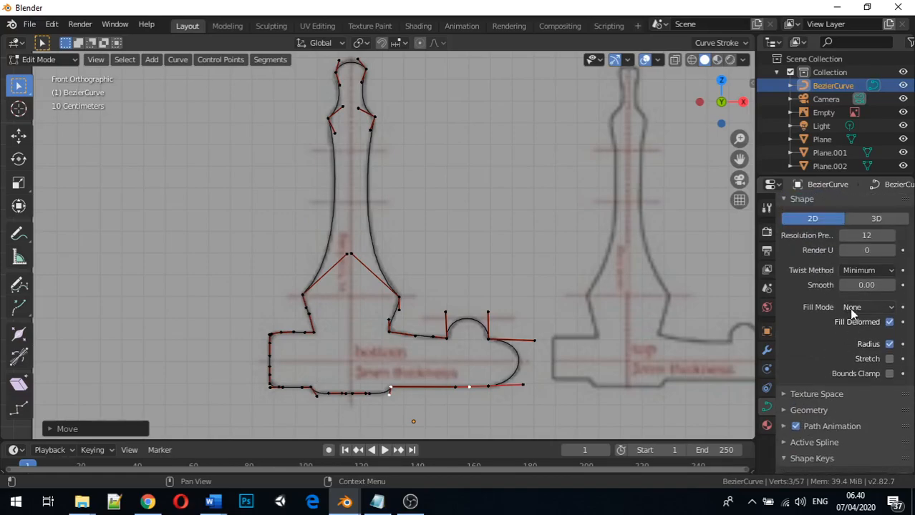
{"action": "left_click", "coordinate": [851, 309]}
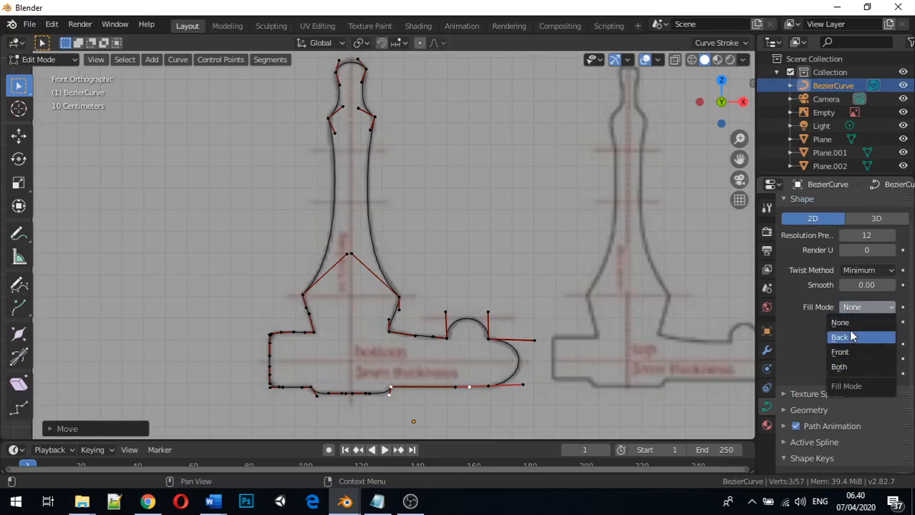
{"action": "left_click", "coordinate": [854, 367]}
{"action": "scroll", "coordinate": [834, 315], "scroll_direction": "up", "scroll_amount": 1}
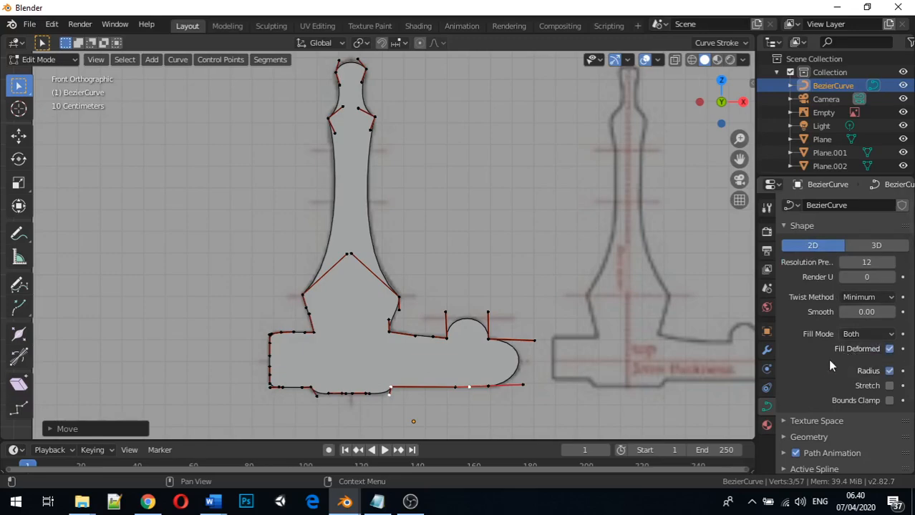
Expand the curve's geometry settings and set its extrusion to about 0.61 m
{"action": "scroll", "coordinate": [819, 364], "scroll_direction": "down", "scroll_amount": 2}
{"action": "left_click", "coordinate": [820, 387]}
{"action": "scroll", "coordinate": [821, 387], "scroll_direction": "down", "scroll_amount": 1}
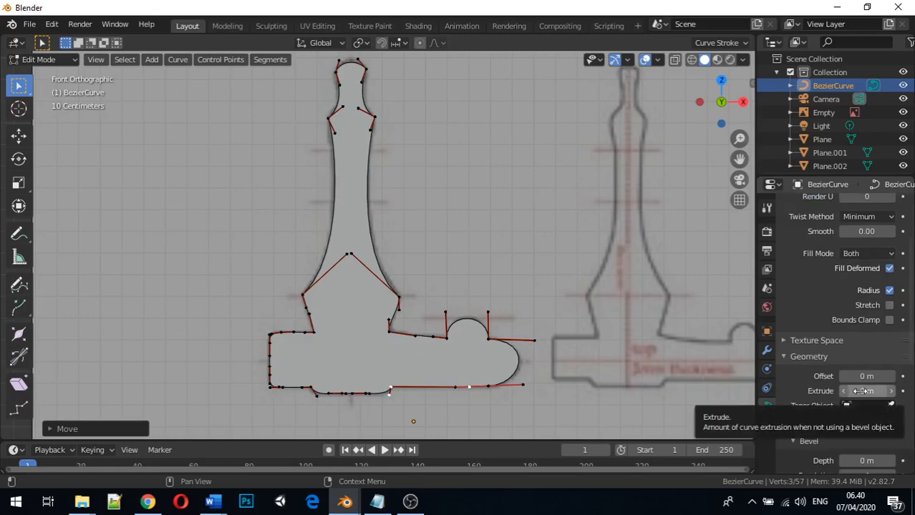
{"action": "scroll", "coordinate": [800, 433], "scroll_direction": "down", "scroll_amount": 1}
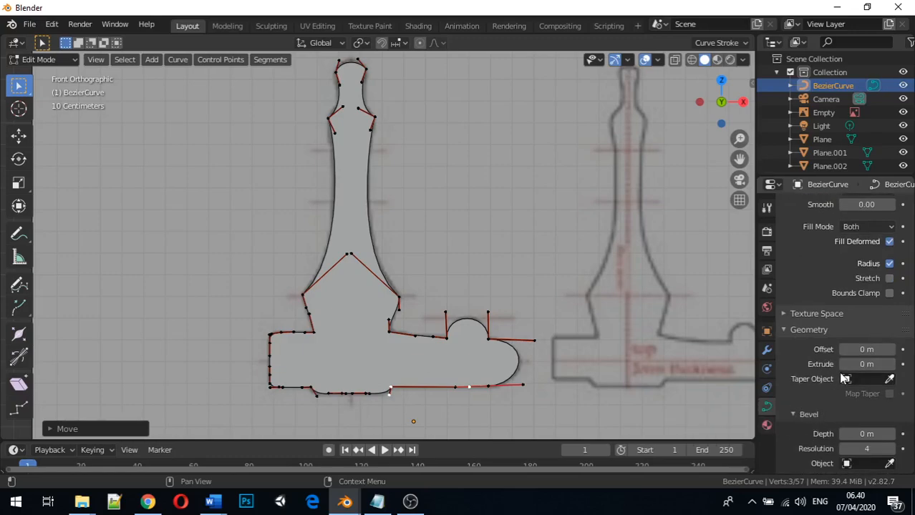
{"action": "left_click_drag", "start_coordinate": [867, 365], "coordinate": [875, 365]}
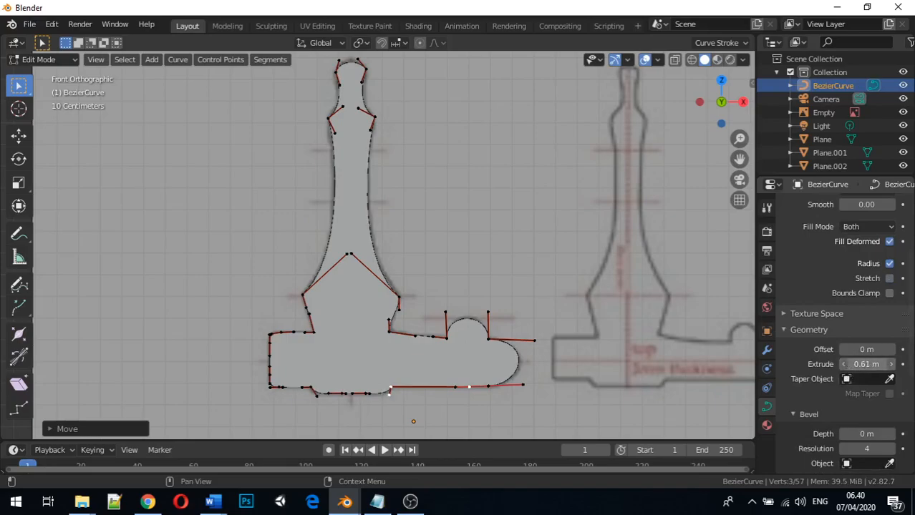
Reduce the closed curve's extrusion to about 0.09 m, checking its thickness from the side
{"action": "left_click_drag", "start_coordinate": [875, 364], "coordinate": [868, 364]}
{"action": "middle_click_drag", "start_coordinate": [472, 250], "coordinate": [359, 239]}
{"action": "scroll", "coordinate": [349, 250], "scroll_direction": "down", "scroll_amount": 1}
{"action": "scroll", "coordinate": [341, 247], "scroll_direction": "up", "scroll_amount": 6}
{"action": "scroll", "coordinate": [335, 244], "scroll_direction": "down", "scroll_amount": 4}
{"action": "mouse_move", "coordinate": [864, 364]}
{"action": "left_mouse_down"}
{"action": "mouse_move", "coordinate": [888, 364]}
{"action": "mouse_move", "coordinate": [875, 364]}
{"action": "left_mouse_up"}
{"action": "middle_click_drag", "start_coordinate": [637, 355], "coordinate": [737, 364]}
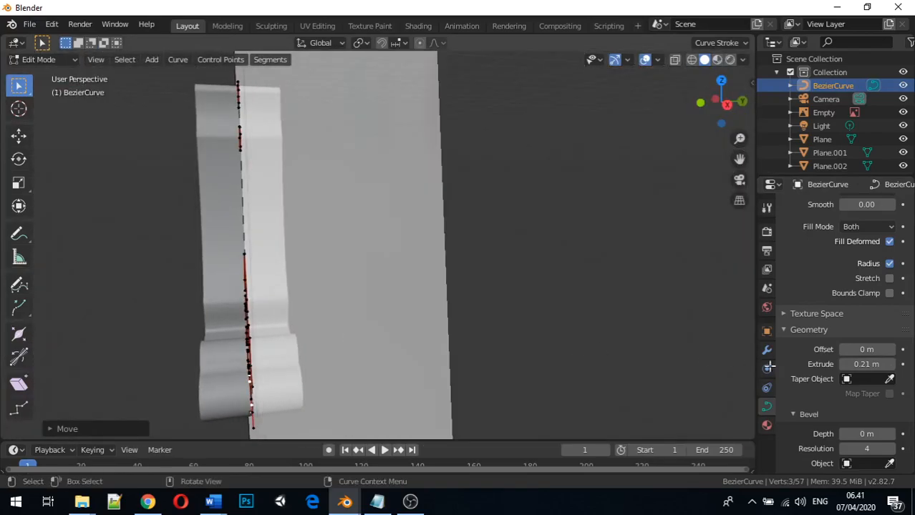
{"action": "mouse_move", "coordinate": [875, 364]}
{"action": "left_mouse_down"}
{"action": "mouse_move", "coordinate": [848, 365]}
{"action": "mouse_move", "coordinate": [878, 366]}
{"action": "left_mouse_up"}
{"action": "middle_click_drag", "start_coordinate": [357, 272], "coordinate": [378, 247]}
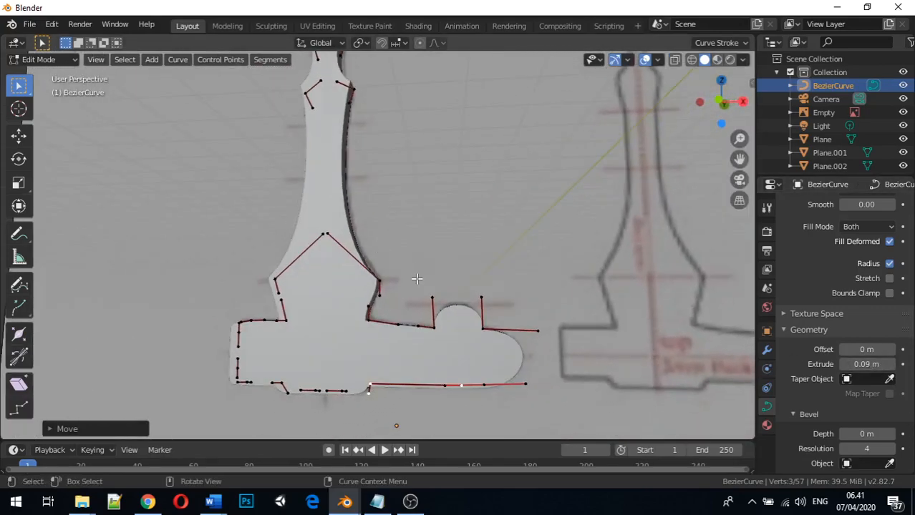
{"action": "middle_click_drag", "start_coordinate": [511, 315], "coordinate": [474, 312]}
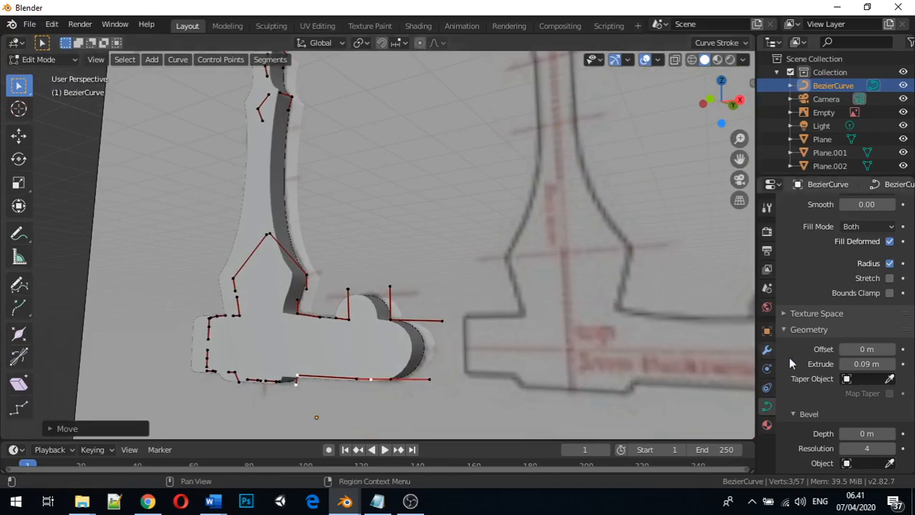
Set the curve's bevel depth to about 0.01 m
{"action": "scroll", "coordinate": [823, 372], "scroll_direction": "down", "scroll_amount": 2}
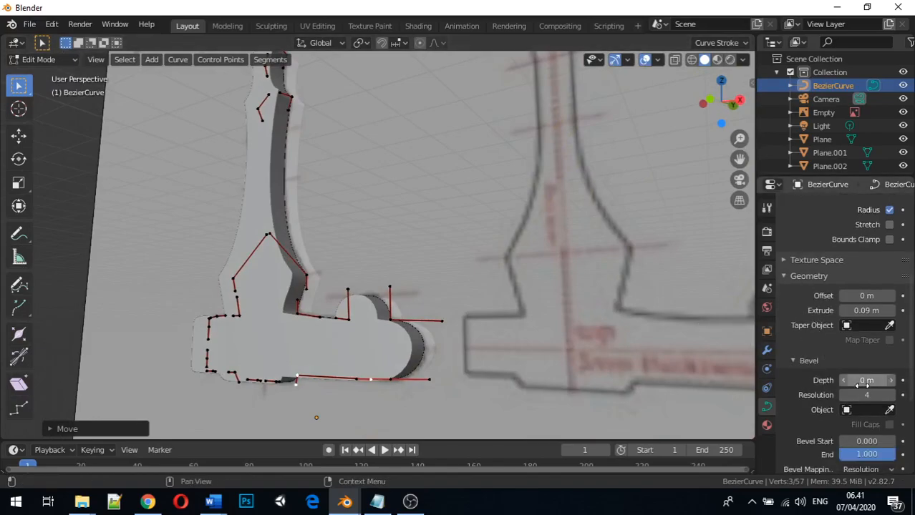
{"action": "mouse_move", "coordinate": [859, 381]}
{"action": "left_mouse_down"}
{"action": "mouse_move", "coordinate": [887, 382]}
{"action": "mouse_move", "coordinate": [859, 382]}
{"action": "mouse_move", "coordinate": [863, 397]}
{"action": "left_mouse_up"}
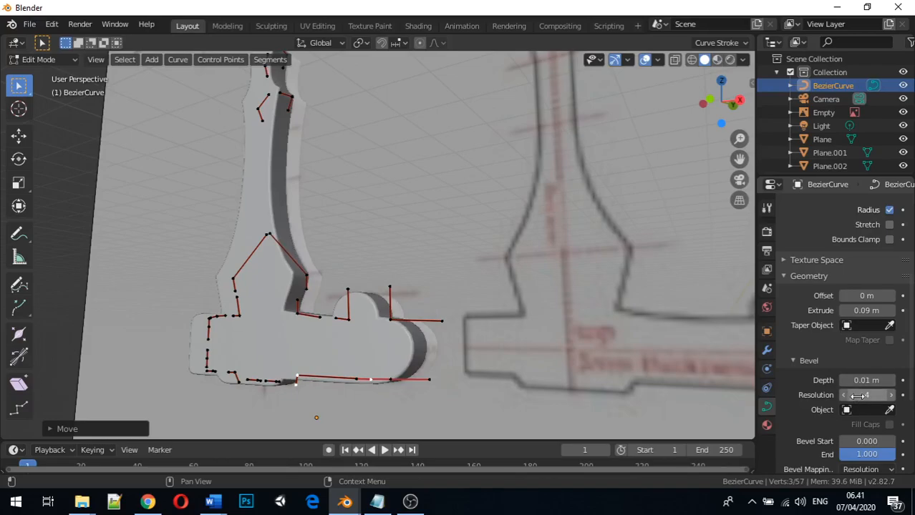
{"action": "middle_click_drag", "start_coordinate": [336, 300], "coordinate": [421, 305]}
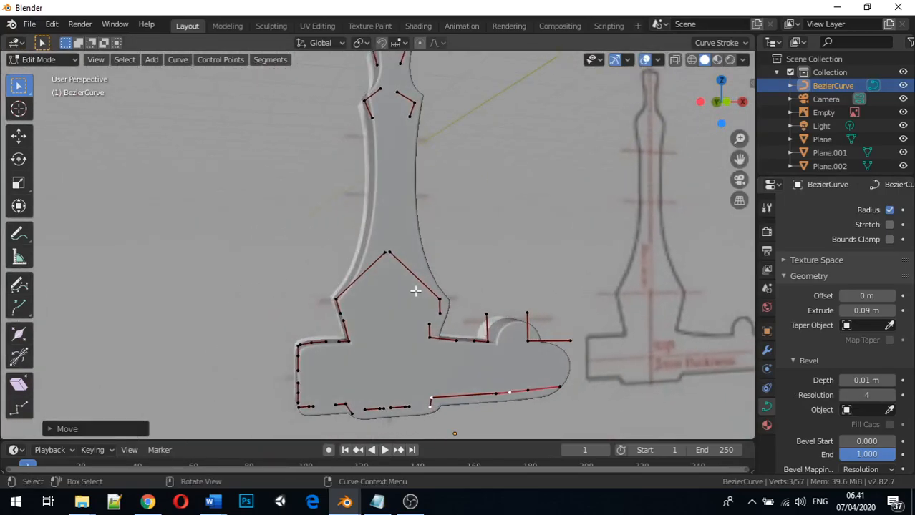
Examine the extruded, bevelled bottom part from several angles and compare it with the other drawings on the reference sheet
{"action": "scroll", "coordinate": [401, 275], "scroll_direction": "down", "scroll_amount": 3}
{"action": "middle_click_drag", "start_coordinate": [402, 274], "coordinate": [352, 267]}
{"action": "scroll", "coordinate": [320, 137], "scroll_direction": "down", "scroll_amount": 2}
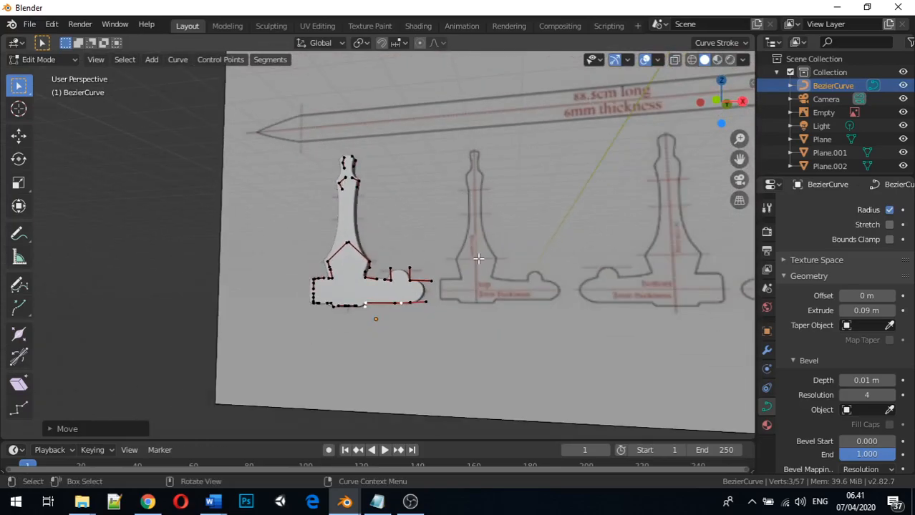
{"action": "scroll", "coordinate": [624, 277], "scroll_direction": "down", "scroll_amount": 2}
{"action": "scroll", "coordinate": [657, 266], "scroll_direction": "down", "scroll_amount": 1}
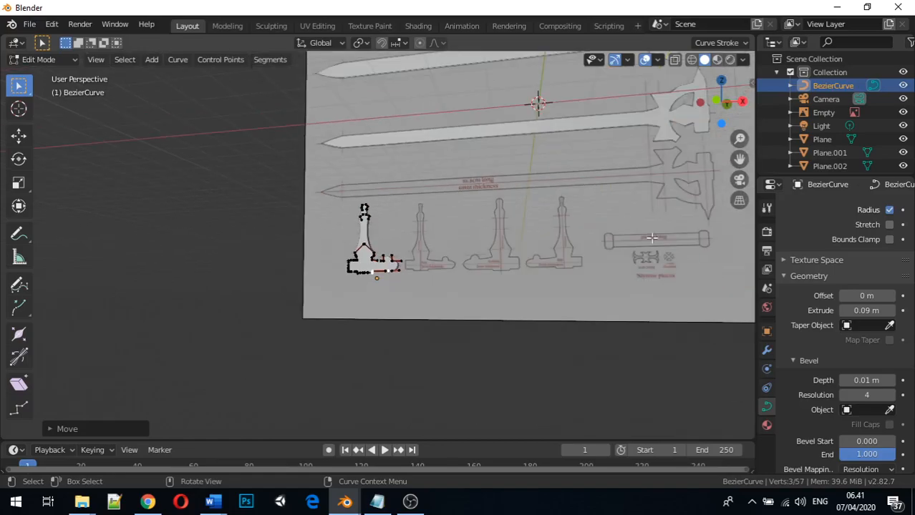
{"action": "scroll", "coordinate": [345, 246], "scroll_direction": "up", "scroll_amount": 8}
{"action": "scroll", "coordinate": [322, 236], "scroll_direction": "up", "scroll_amount": 1}
{"action": "middle_click_drag", "start_coordinate": [321, 236], "coordinate": [360, 256]}
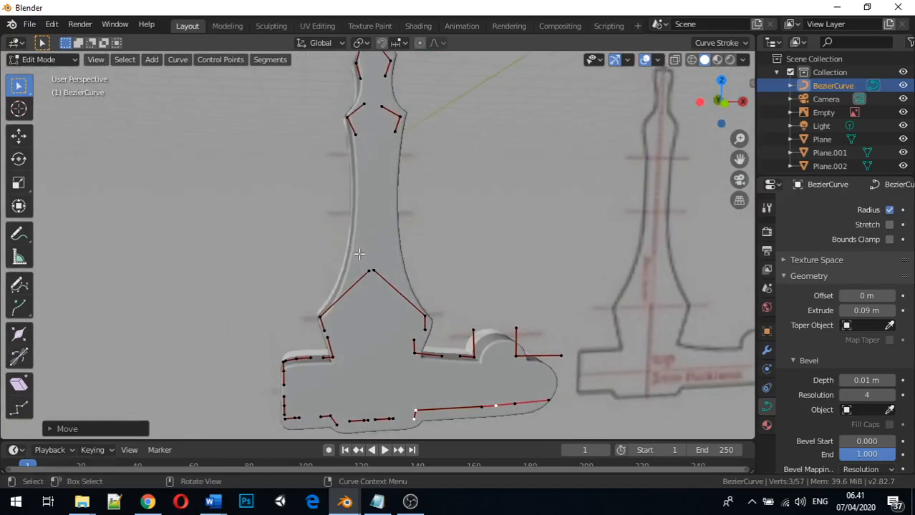
{"action": "mouse_move", "coordinate": [359, 248]}
{"action": "middle_mouse_down"}
{"action": "mouse_move", "coordinate": [347, 248]}
{"action": "mouse_move", "coordinate": [364, 258]}
{"action": "middle_mouse_up"}
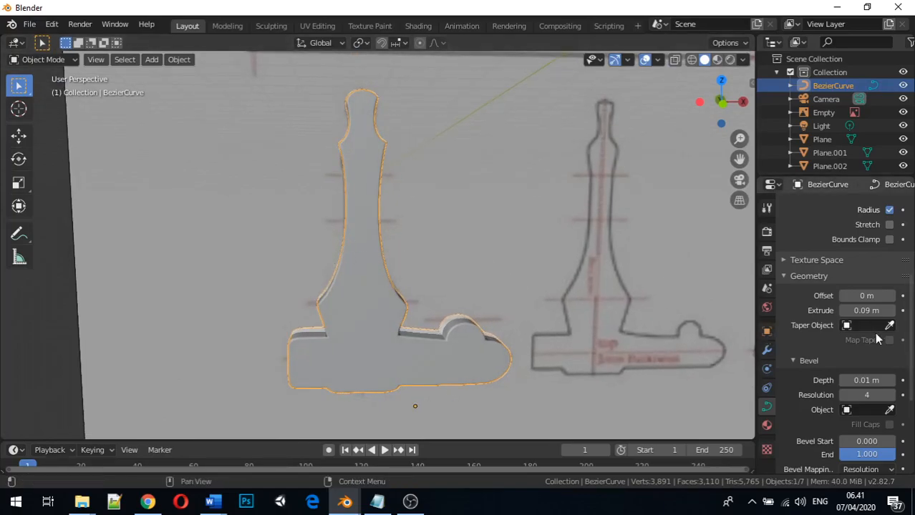
Set the curve's fill mode to None so only the outline remains
{"action": "scroll", "coordinate": [866, 319], "scroll_direction": "up", "scroll_amount": 4}
{"action": "scroll", "coordinate": [865, 312], "scroll_direction": "up", "scroll_amount": 4}
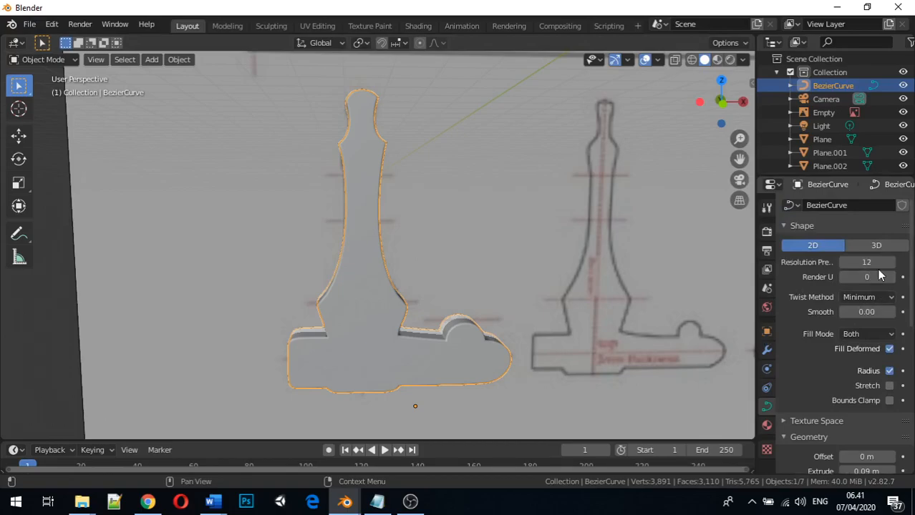
{"action": "left_click", "coordinate": [886, 339]}
{"action": "left_click", "coordinate": [871, 348]}
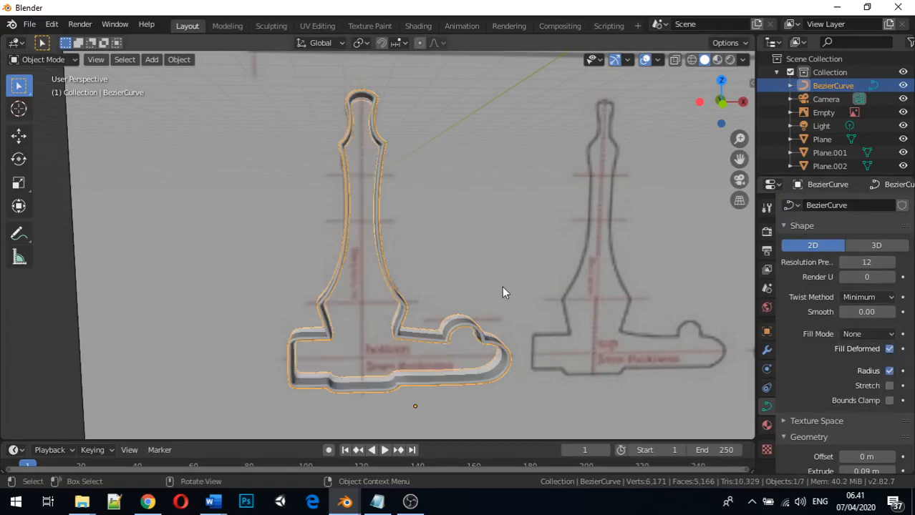
Reset the curve's extrusion and bevel depth to 0 m, and deselect the curve
{"action": "scroll", "coordinate": [832, 372], "scroll_direction": "down", "scroll_amount": 5}
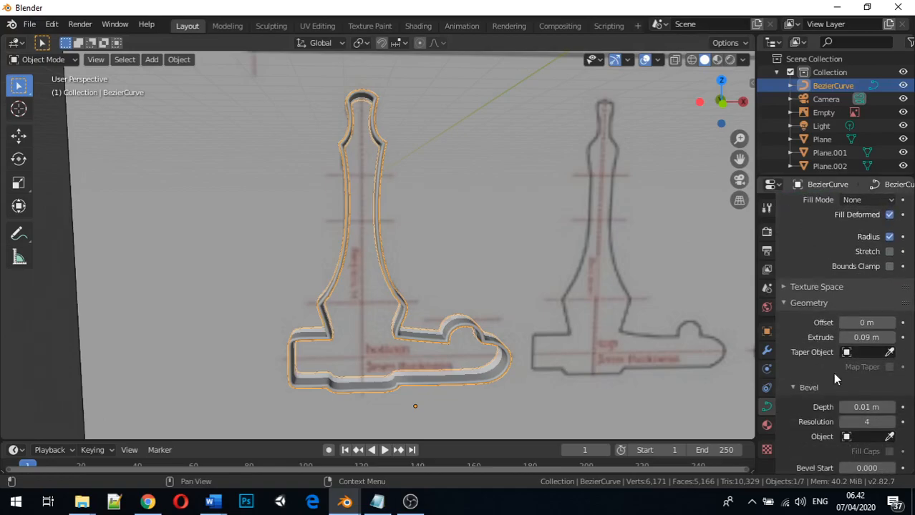
{"action": "left_click", "coordinate": [871, 337]}
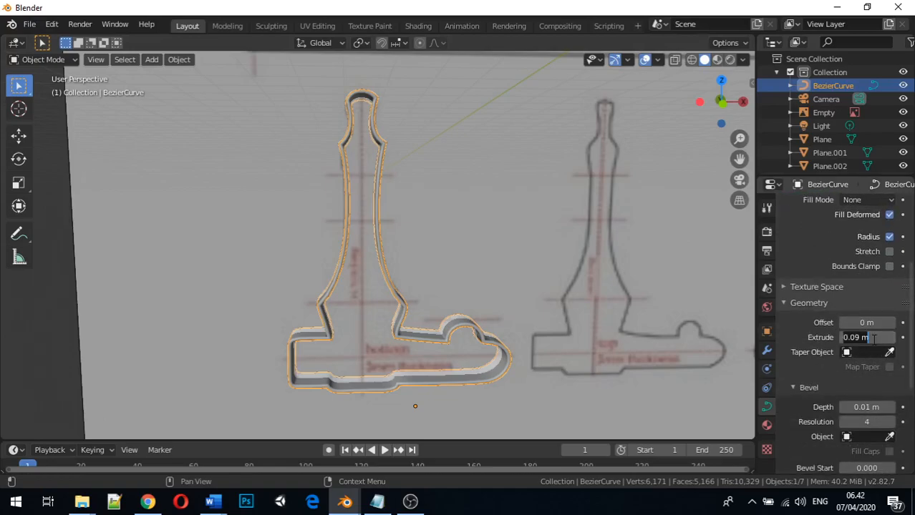
{"action": "type", "text": "0"}
{"action": "key", "text": "Return"}
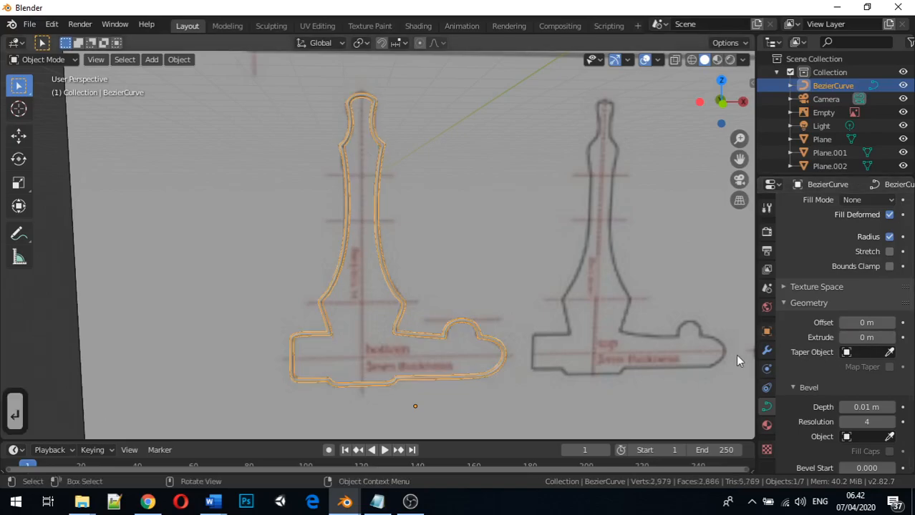
{"action": "left_click", "coordinate": [872, 408]}
{"action": "type", "text": "0"}
{"action": "key", "text": "Return"}
{"action": "left_click", "coordinate": [493, 259]}
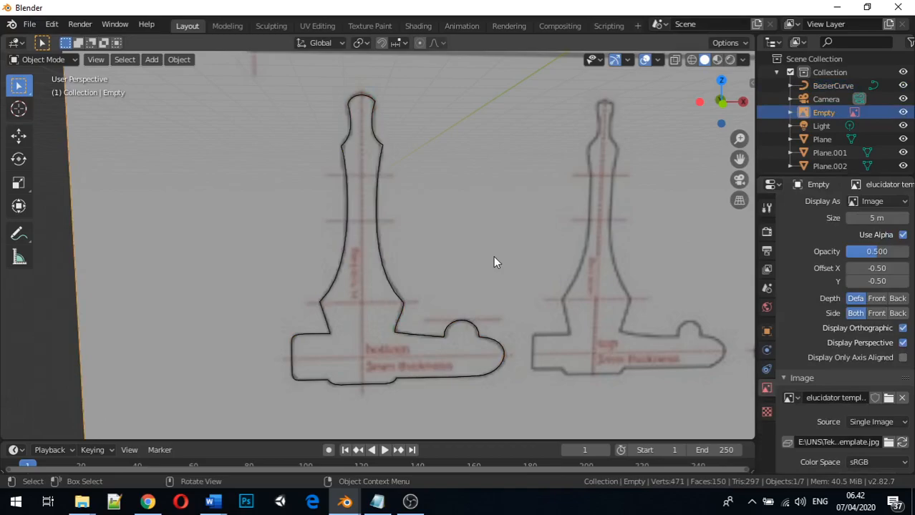
In front view, duplicate the bottom outline curve and move the copy about 1.28 m along X onto the adjacent top drawing
{"action": "scroll", "coordinate": [499, 235], "scroll_direction": "down", "scroll_amount": 3}
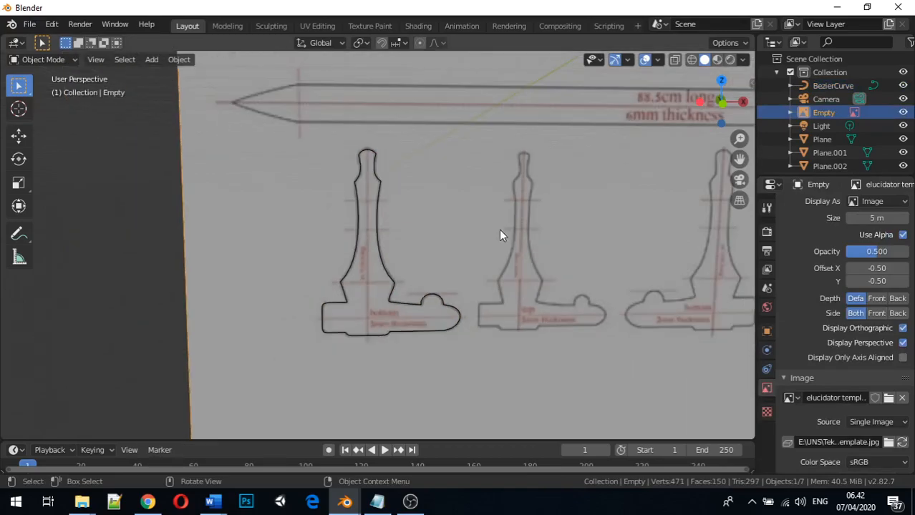
{"action": "middle_click_drag", "start_coordinate": [456, 230], "coordinate": [451, 223]}
{"action": "key", "text": "KP_1"}
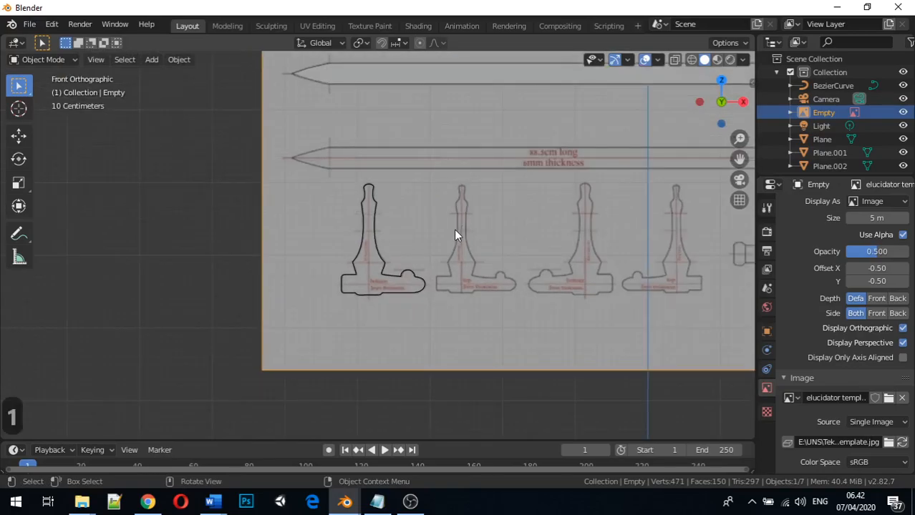
{"action": "scroll", "coordinate": [401, 246], "scroll_direction": "up", "scroll_amount": 4}
{"action": "left_click", "coordinate": [372, 252]}
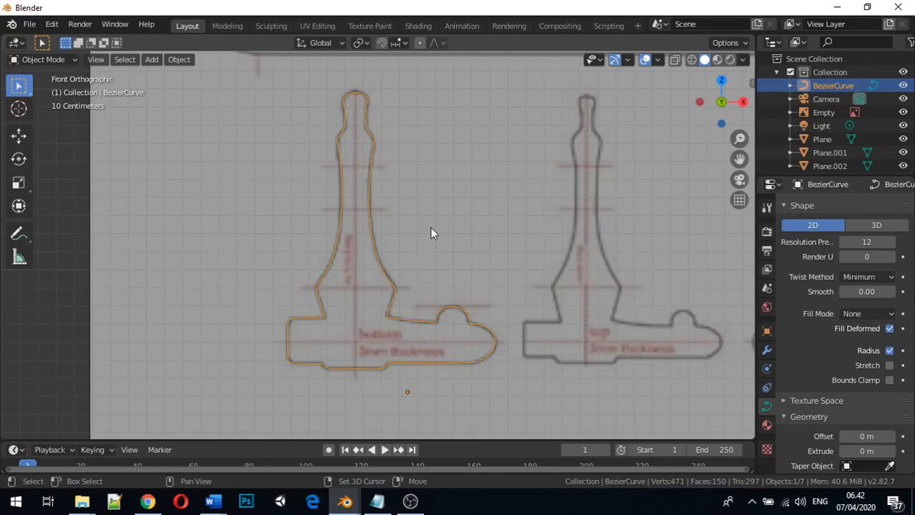
{"action": "key", "text": "shift+d"}
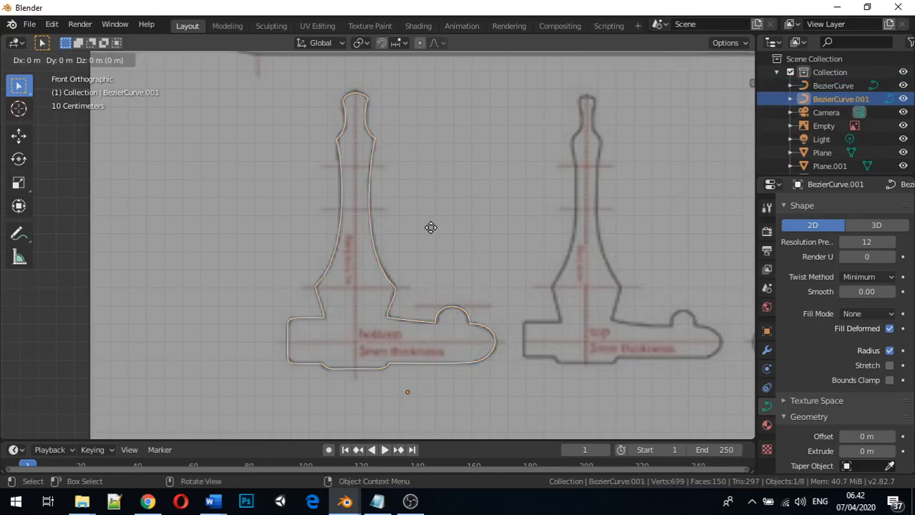
{"action": "key", "text": "x"}
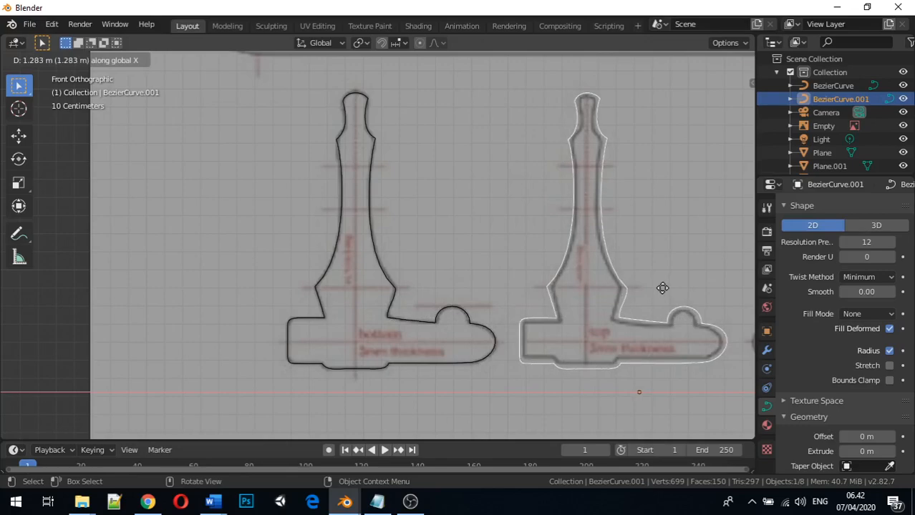
{"action": "left_click", "coordinate": [662, 288]}
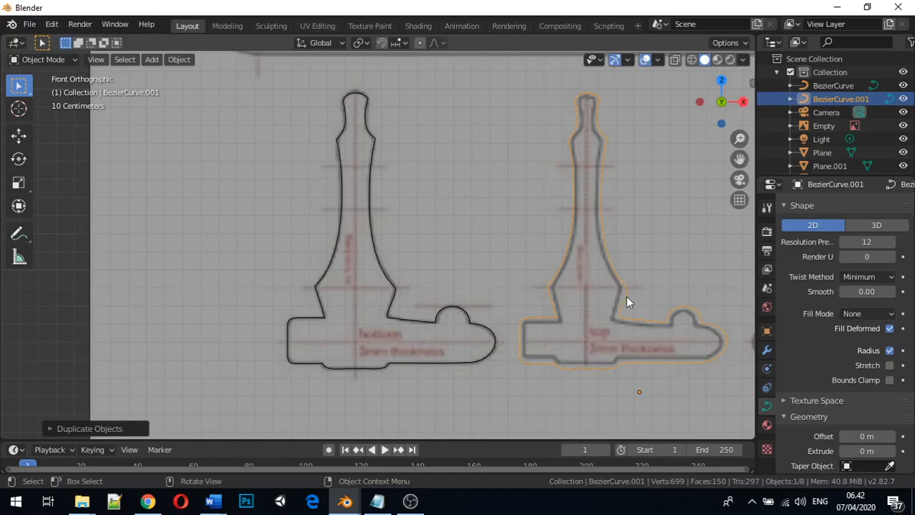
Nudge the duplicated curve about 0.007 m along negative X to centre it on the top drawing
{"action": "key", "text": "g"}
{"action": "key", "text": "x"}
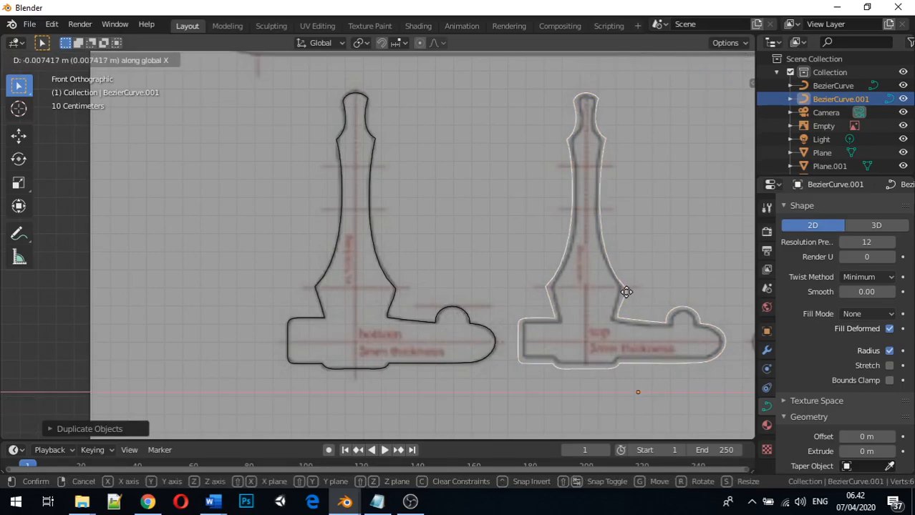
{"action": "left_click", "coordinate": [626, 294]}
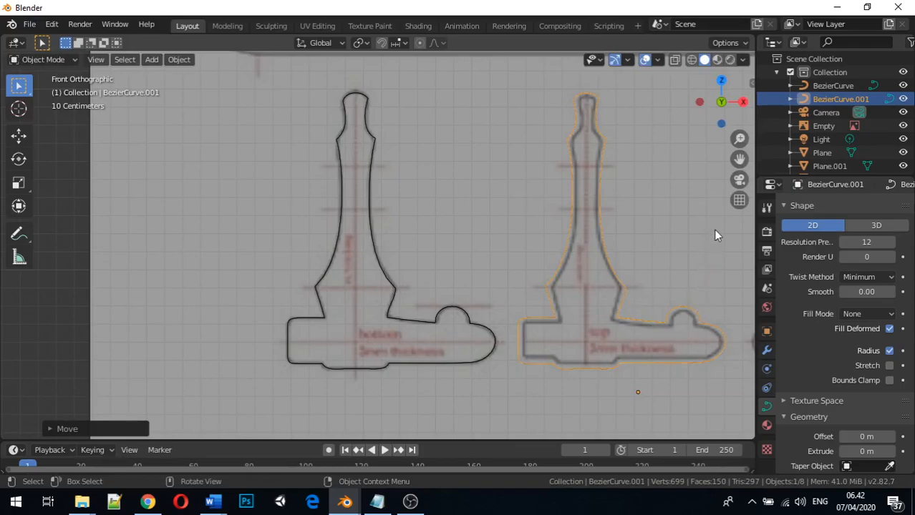
Scale the duplicated curve to about 0.947 along X and shrink it slightly along Z to fit the top drawing
{"action": "key", "text": "s"}
{"action": "key", "text": "x"}
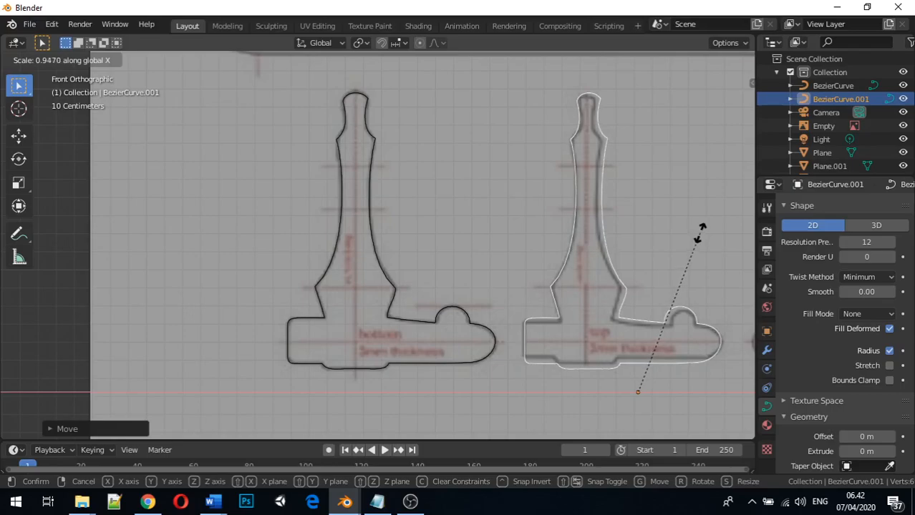
{"action": "left_click", "coordinate": [701, 235]}
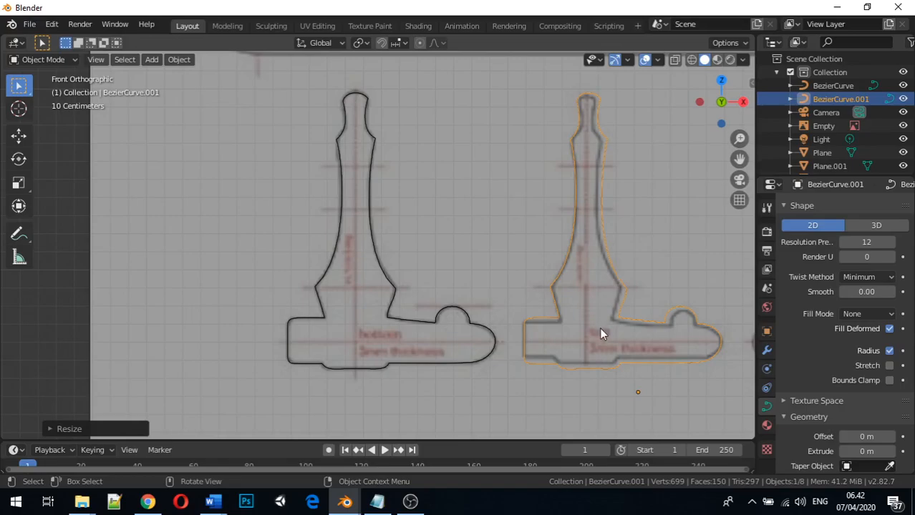
{"action": "key", "text": "s"}
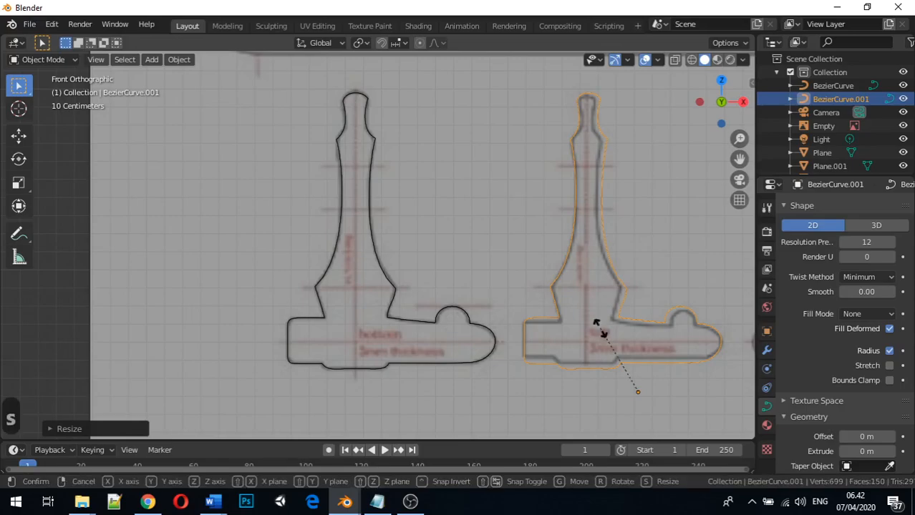
{"action": "key", "text": "z"}
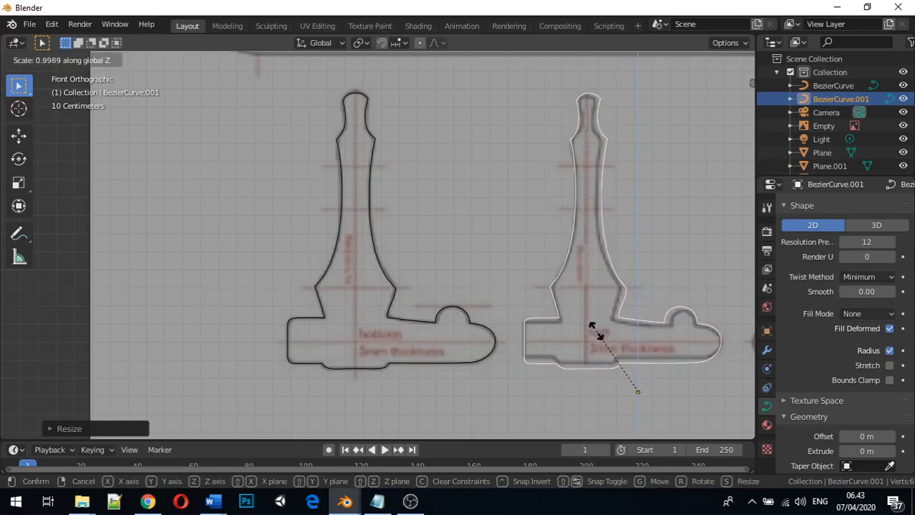
{"action": "left_click", "coordinate": [597, 333]}
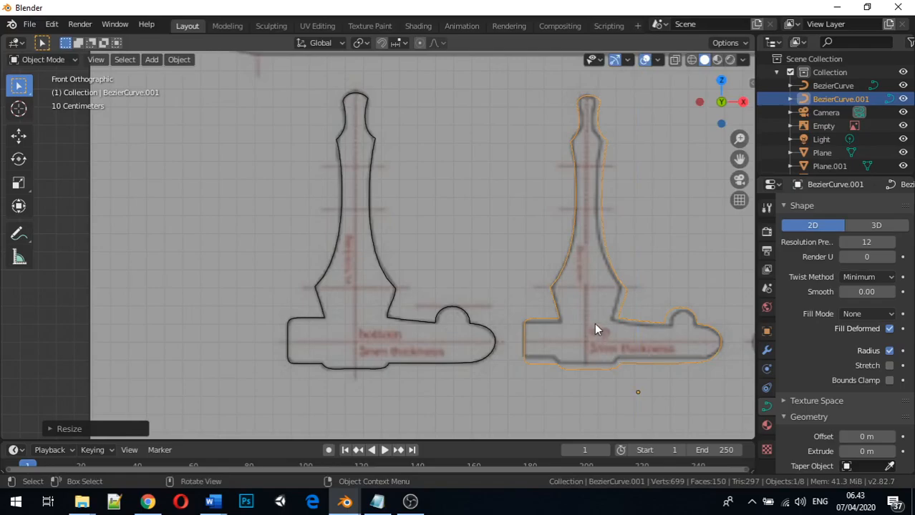
Move the duplicated curve about 0.011 m along negative X to realign it with the top drawing
{"action": "key", "text": "x"}
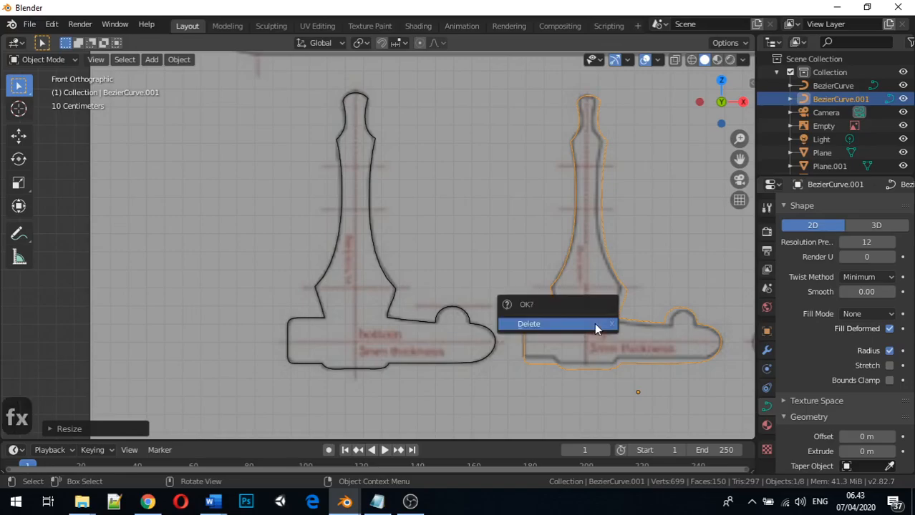
{"action": "key", "text": "Escape"}
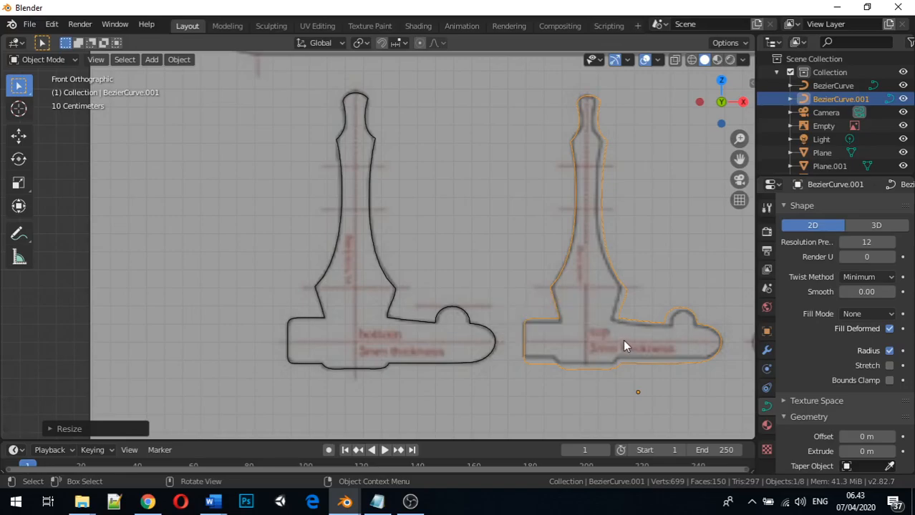
{"action": "key", "text": "g"}
{"action": "key", "text": "x"}
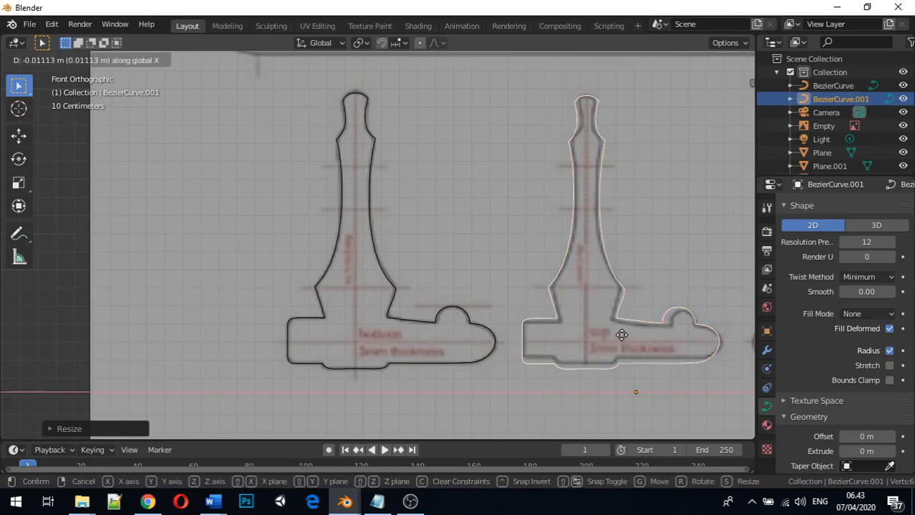
{"action": "left_click", "coordinate": [621, 335]}
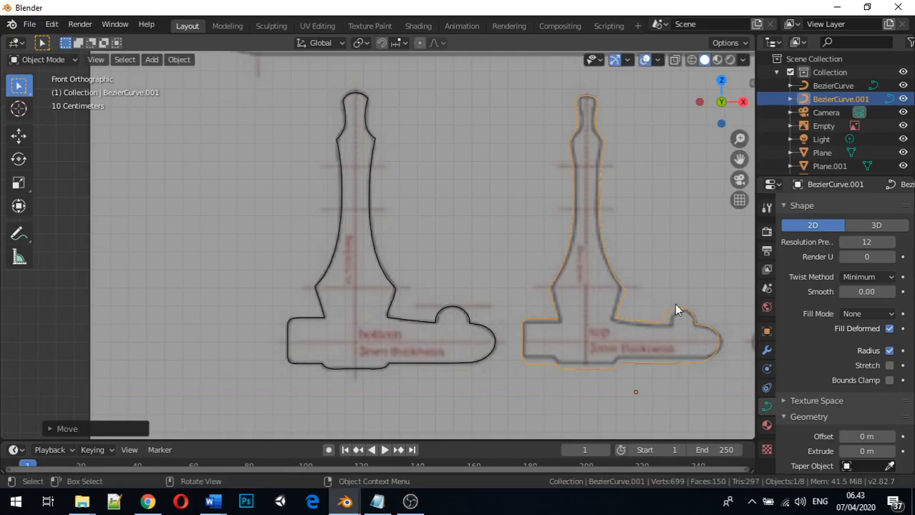
Fine-tune the duplicated curve's scale along X against the width of the top drawing
{"action": "key", "text": "s"}
{"action": "key", "text": "x"}
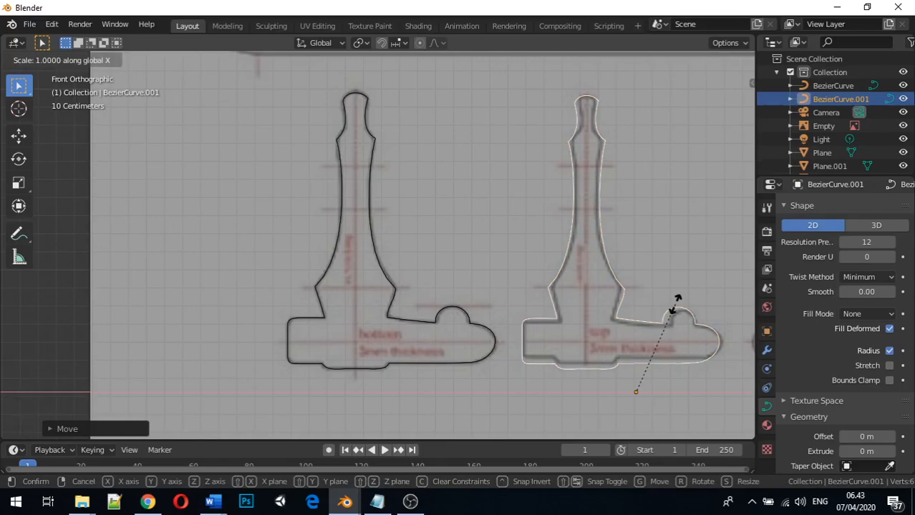
{"action": "left_click", "coordinate": [673, 307]}
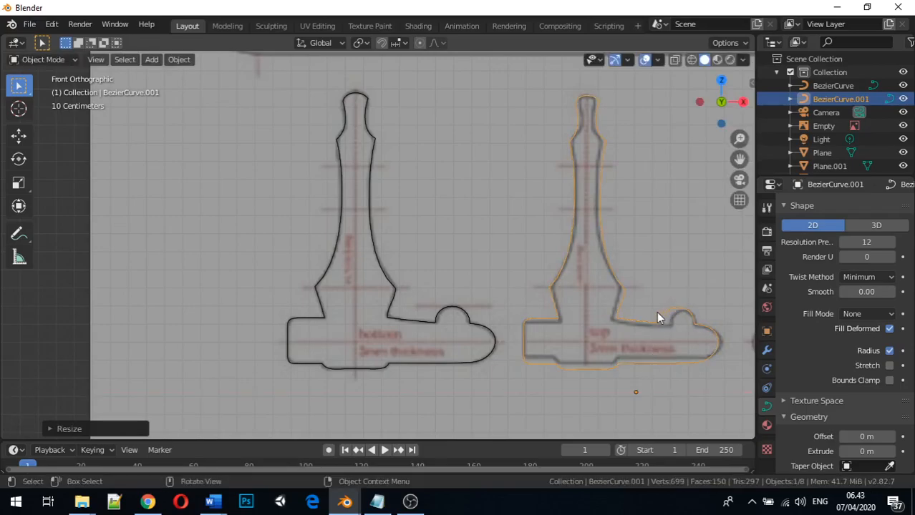
Raise the duplicated curve about 0.015 m and scale it to about 0.989 along Z to match the top drawing's height
{"action": "key", "text": "g"}
{"action": "key", "text": "z"}
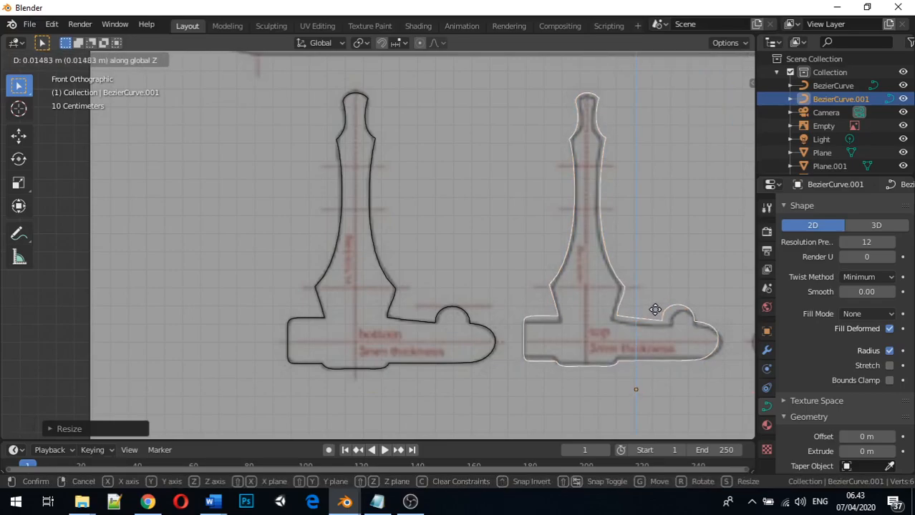
{"action": "left_click", "coordinate": [655, 309]}
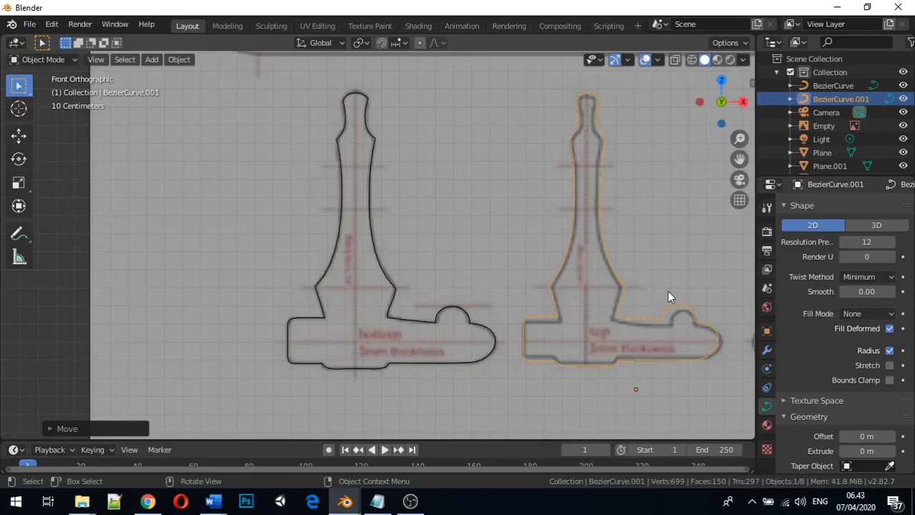
{"action": "key", "text": "s"}
{"action": "key", "text": "z"}
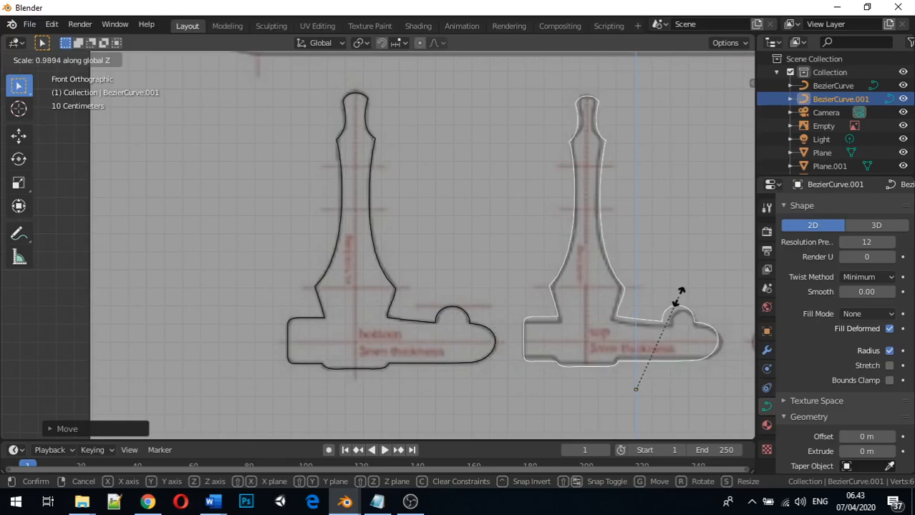
{"action": "left_click", "coordinate": [678, 299]}
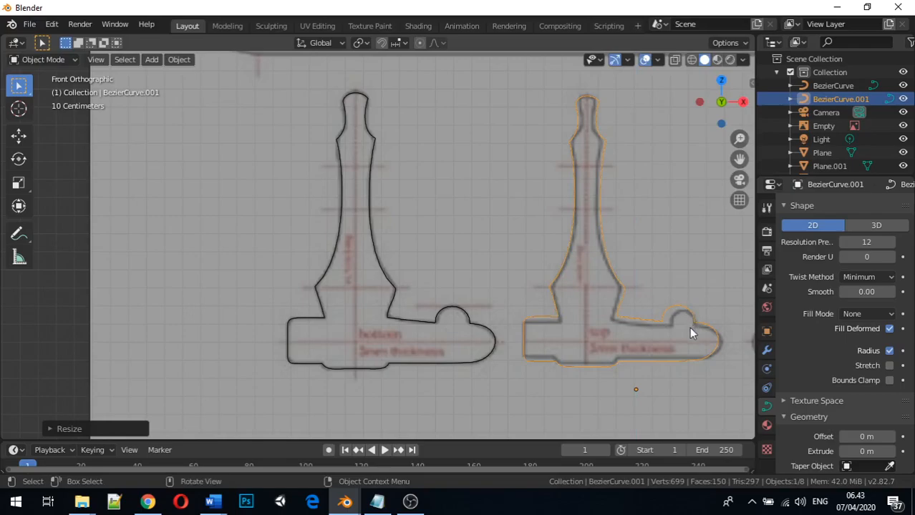
{"action": "key", "text": "g"}
{"action": "key", "text": "z"}
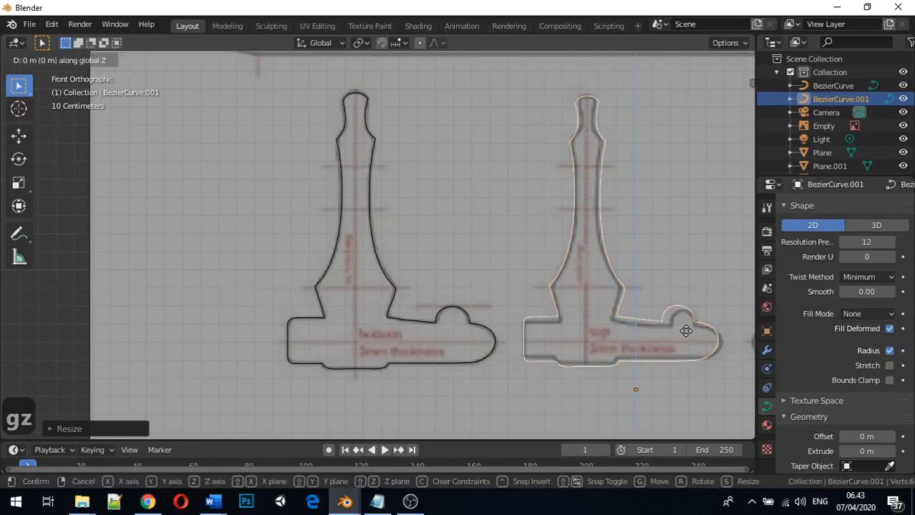
{"action": "left_click", "coordinate": [685, 335]}
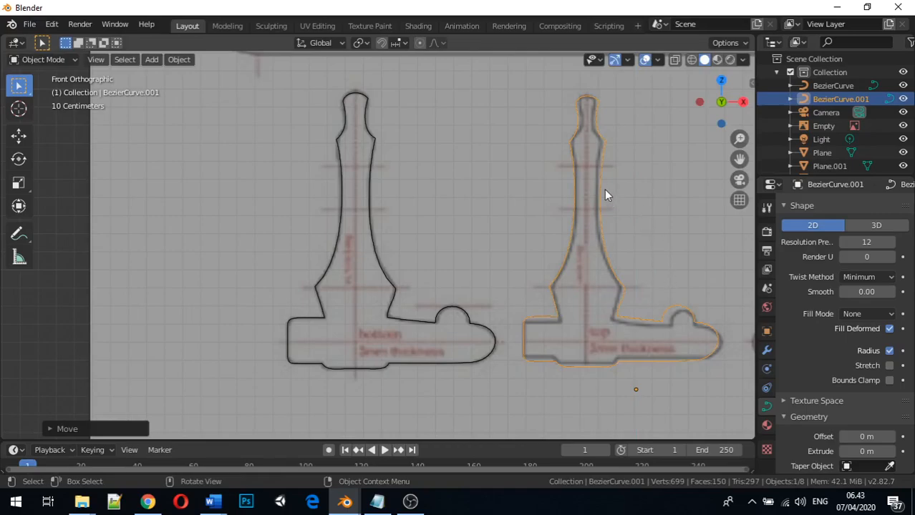
Edit the duplicated curve's points and move the left corner of the handle's lower flare about 0.010 m along X
{"action": "scroll", "coordinate": [573, 184], "scroll_direction": "down", "scroll_amount": 1}
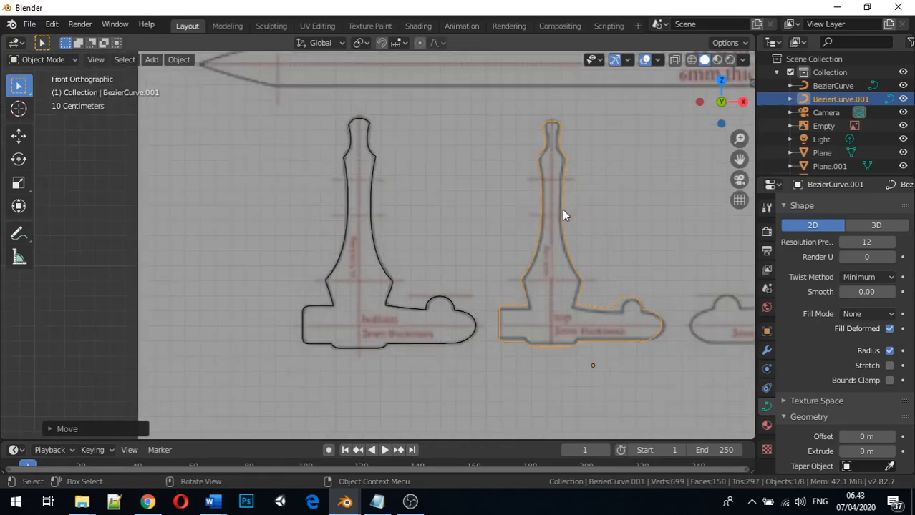
{"action": "scroll", "coordinate": [535, 251], "scroll_direction": "up", "scroll_amount": 2}
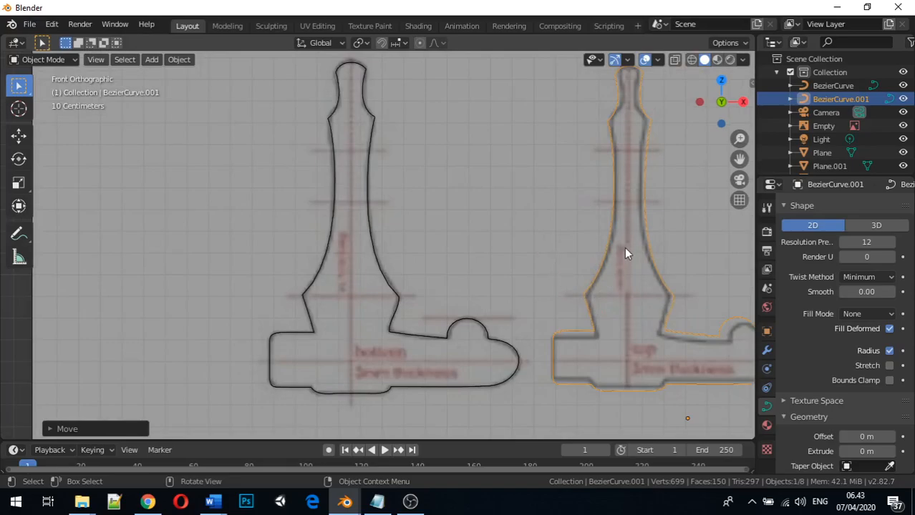
{"action": "key", "text": "Tab"}
{"action": "scroll", "coordinate": [625, 249], "scroll_direction": "up", "scroll_amount": 1}
{"action": "scroll", "coordinate": [637, 247], "scroll_direction": "down", "scroll_amount": 2}
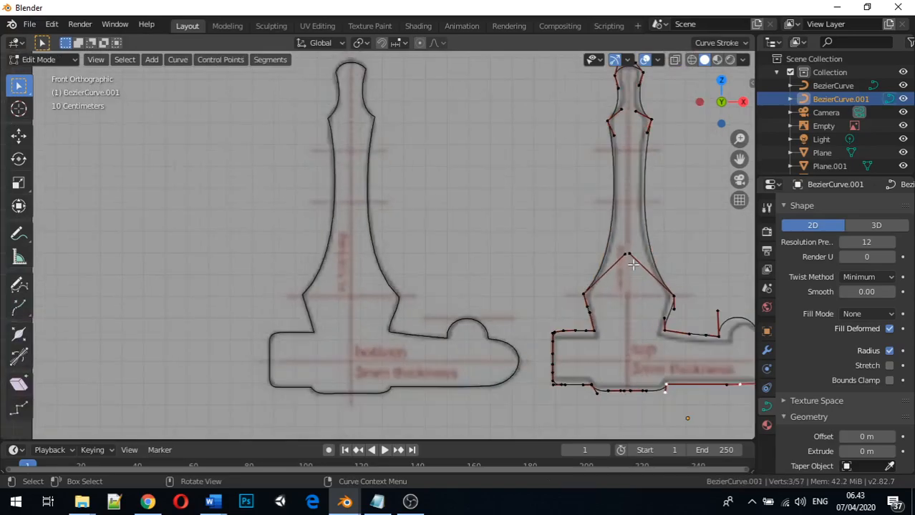
{"action": "middle_click_drag", "start_coordinate": [648, 246], "coordinate": [620, 274], "text": "shift"}
{"action": "scroll", "coordinate": [555, 183], "scroll_direction": "up", "scroll_amount": 2}
{"action": "scroll", "coordinate": [548, 183], "scroll_direction": "down", "scroll_amount": 2}
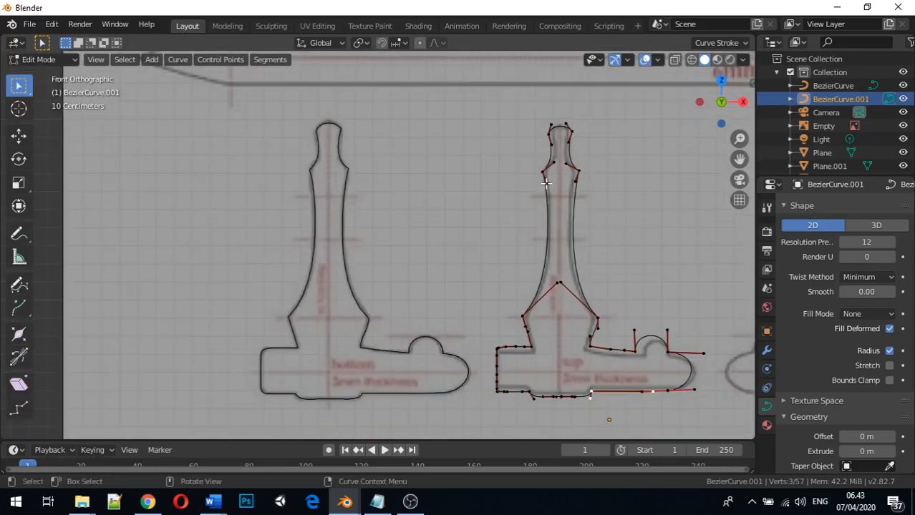
{"action": "scroll", "coordinate": [487, 350], "scroll_direction": "up", "scroll_amount": 2}
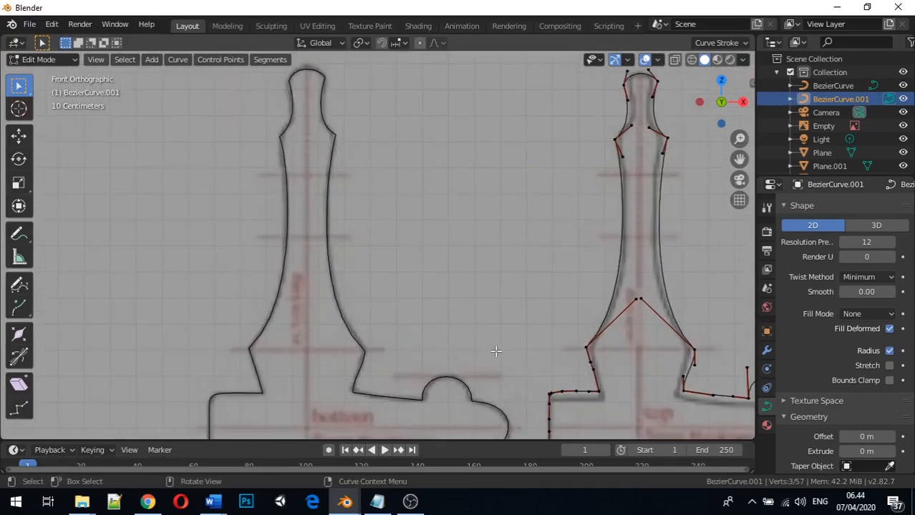
{"action": "left_click", "coordinate": [587, 349]}
{"action": "key", "text": "g"}
{"action": "key", "text": "x"}
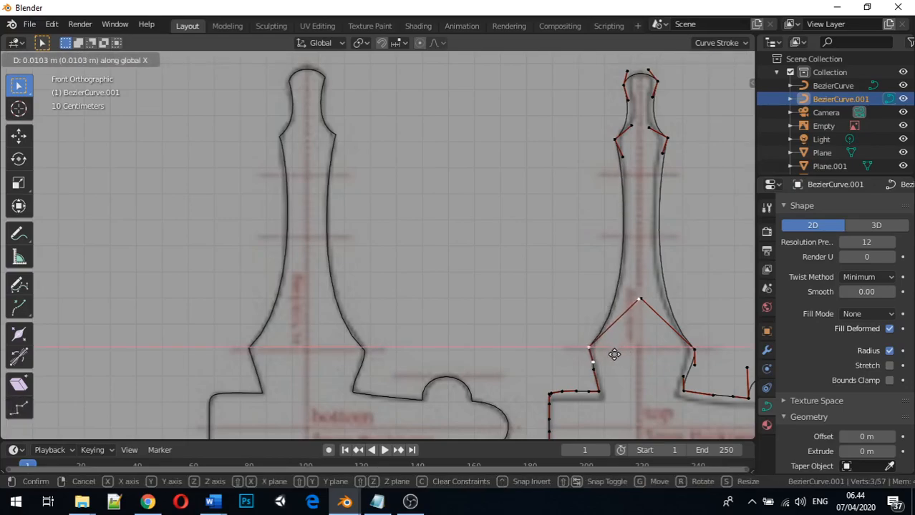
{"action": "left_click", "coordinate": [613, 352]}
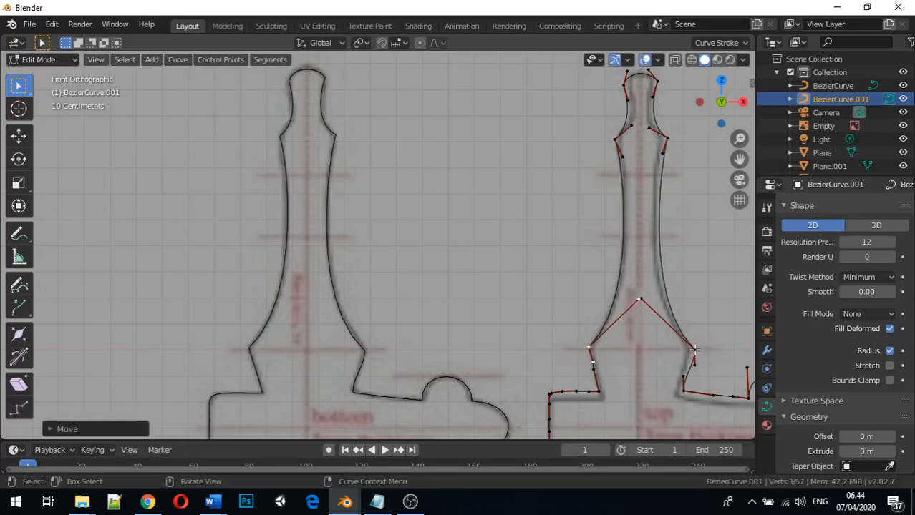
Move the right corner point of the lower flare about 0.023 m along negative X and nudge it slightly up along Z
{"action": "key", "text": "g"}
{"action": "key", "text": "x"}
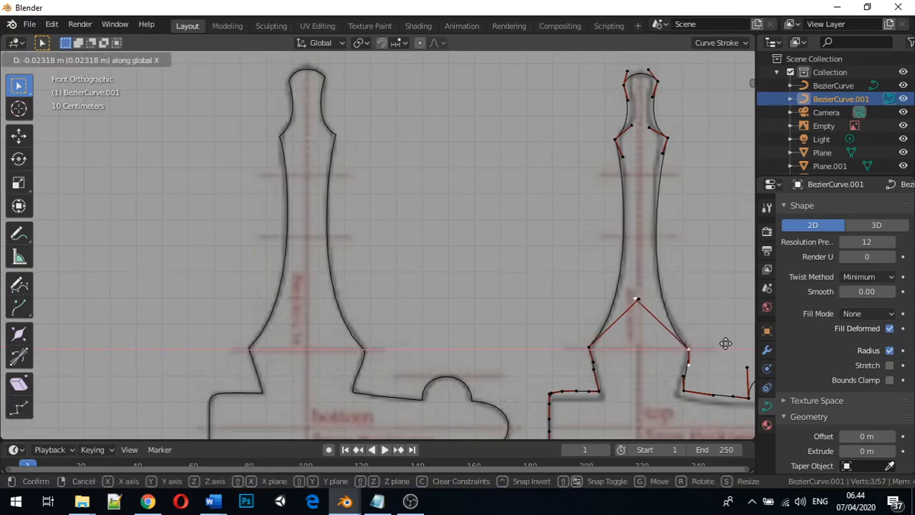
{"action": "left_click", "coordinate": [726, 345]}
{"action": "key", "text": "g"}
{"action": "key", "text": "z"}
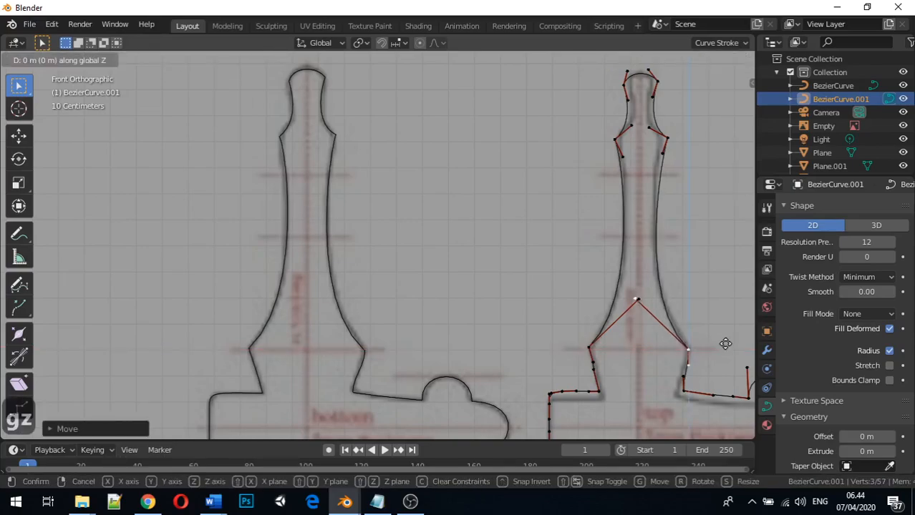
{"action": "left_click", "coordinate": [724, 342]}
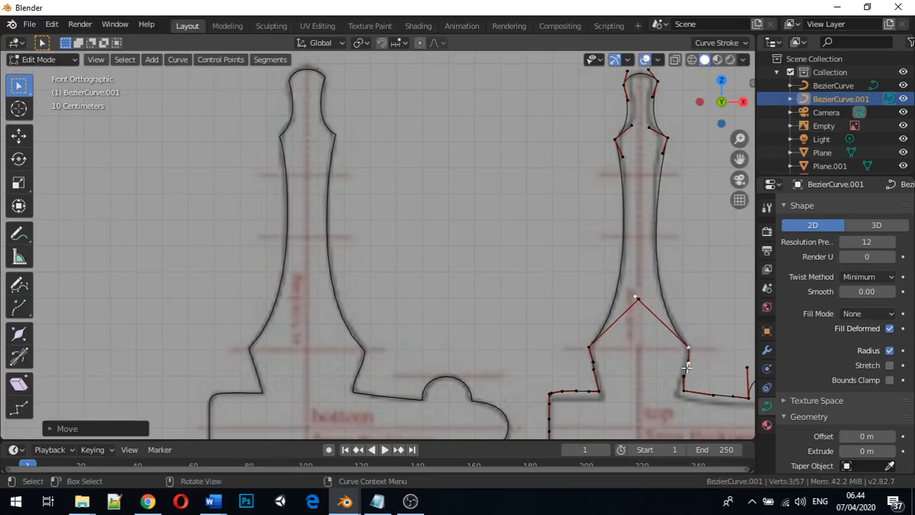
Shift the lower Bezier handle of the flare's right corner slightly along negative X to follow the drawn edge
{"action": "key", "text": "g"}
{"action": "key", "text": "x"}
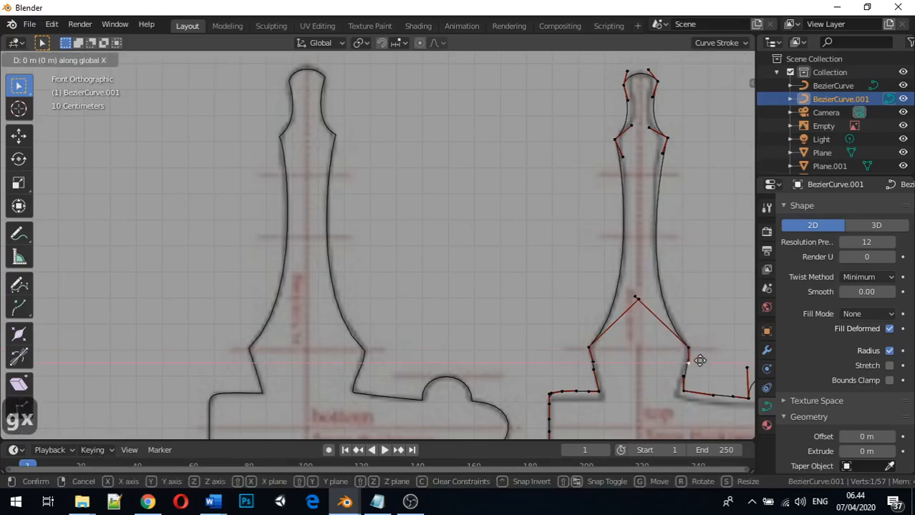
{"action": "left_click", "coordinate": [694, 360]}
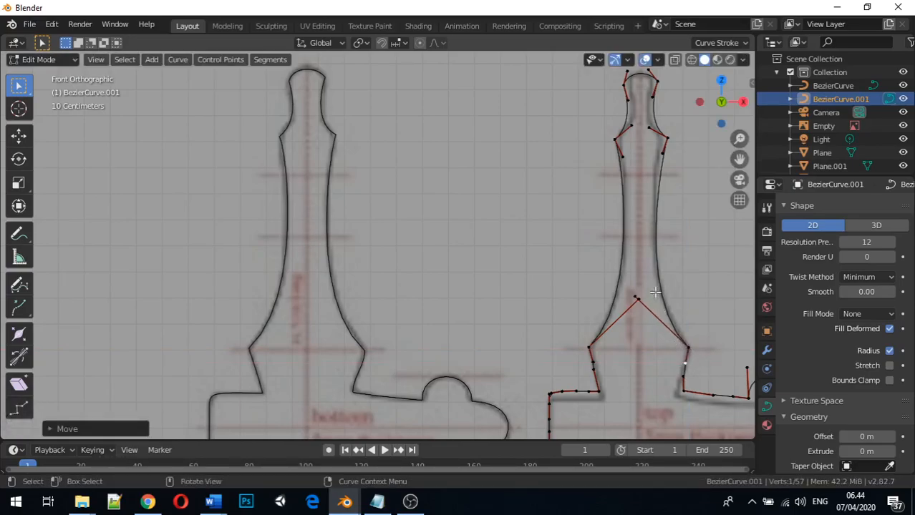
Move the right corner point of the upper collar slightly along negative X onto the drawn outline
{"action": "left_click", "coordinate": [666, 138]}
{"action": "key", "text": "g"}
{"action": "key", "text": "x"}
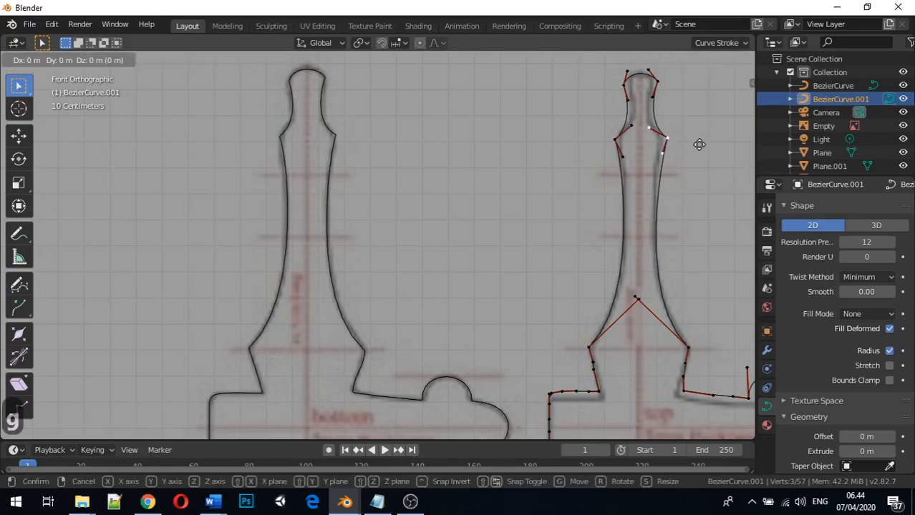
{"action": "left_click", "coordinate": [695, 144]}
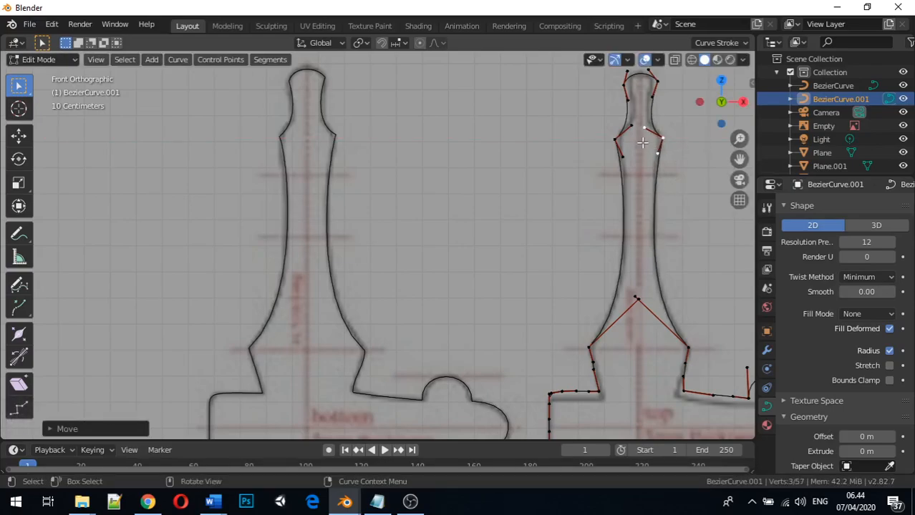
Move the left corner point of the upper collar about 0.015 m along X and raise it slightly to match the drawing
{"action": "left_click", "coordinate": [616, 140]}
{"action": "key", "text": "g"}
{"action": "key", "text": "x"}
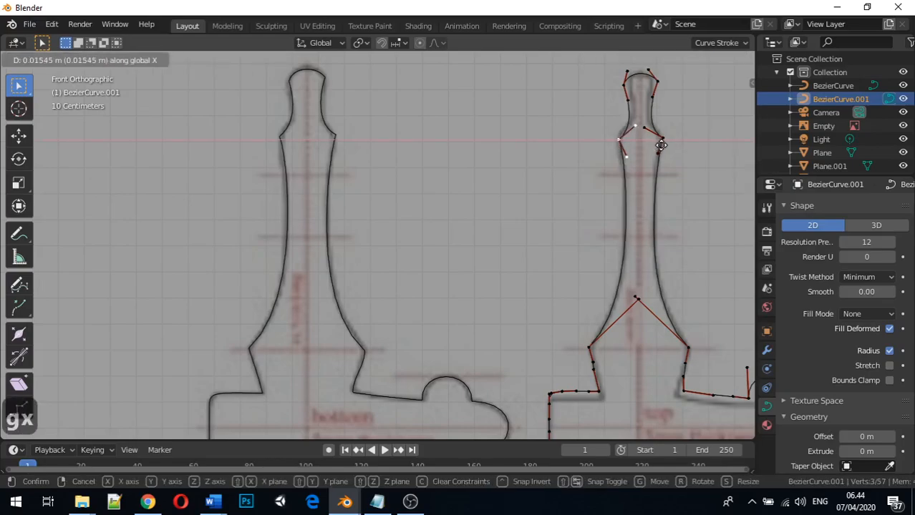
{"action": "left_click", "coordinate": [657, 143]}
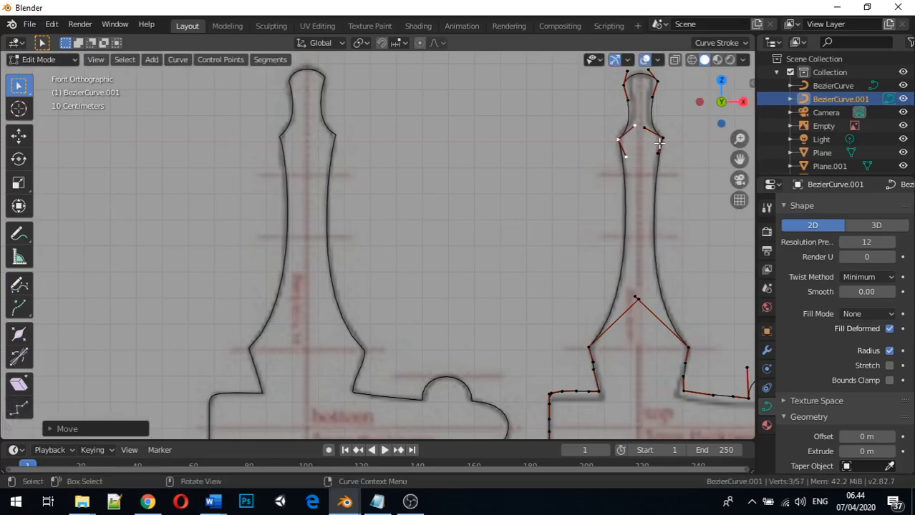
{"action": "key", "text": "g"}
{"action": "key", "text": "x"}
{"action": "left_click", "coordinate": [655, 143]}
Raise the right corner point of the upper collar about 0.013 m along Z
{"action": "left_click", "coordinate": [663, 140]}
{"action": "key", "text": "g"}
{"action": "key", "text": "z"}
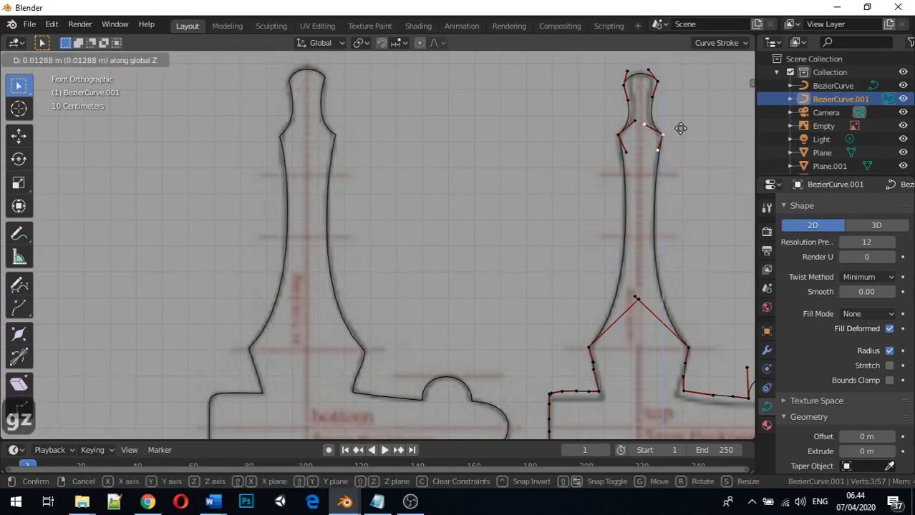
{"action": "left_click", "coordinate": [679, 127]}
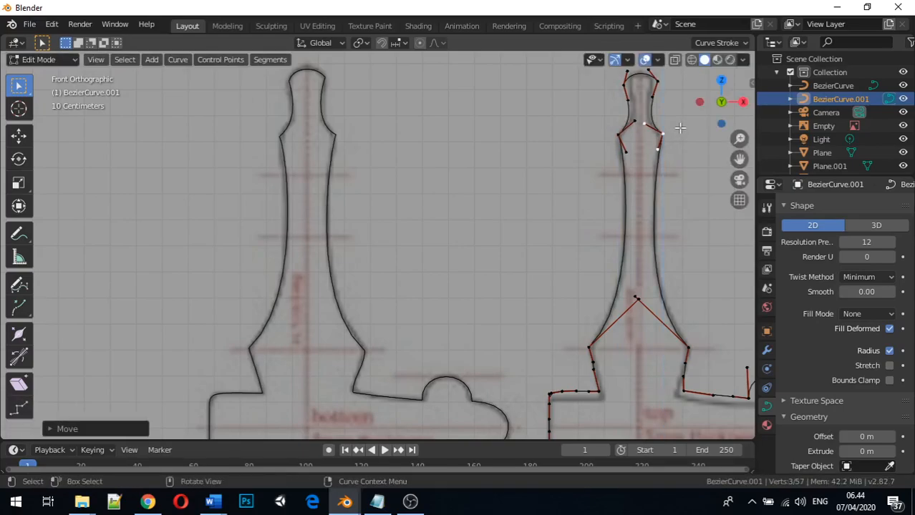
Narrow the rounded tip by moving its right point about 0.015 m along negative X and its left point about 0.021 m along X
{"action": "left_click", "coordinate": [658, 81]}
{"action": "key", "text": "g"}
{"action": "key", "text": "x"}
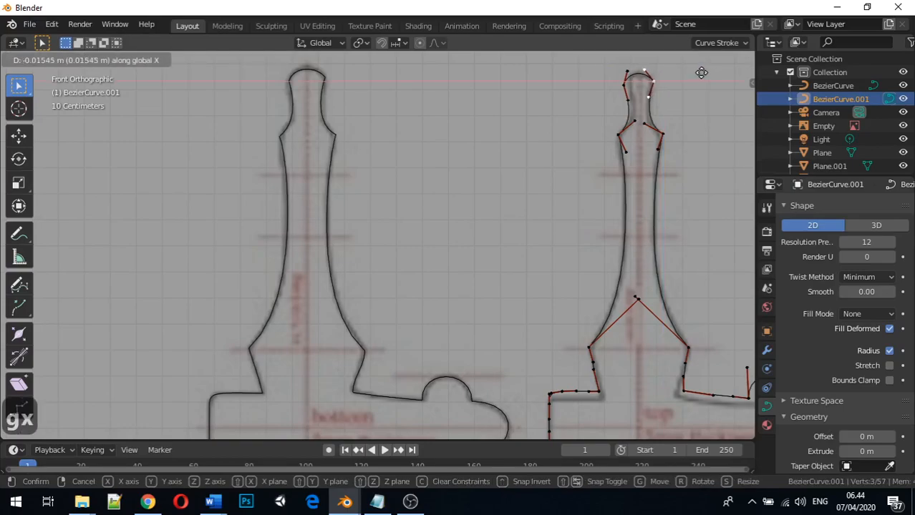
{"action": "left_click", "coordinate": [701, 72]}
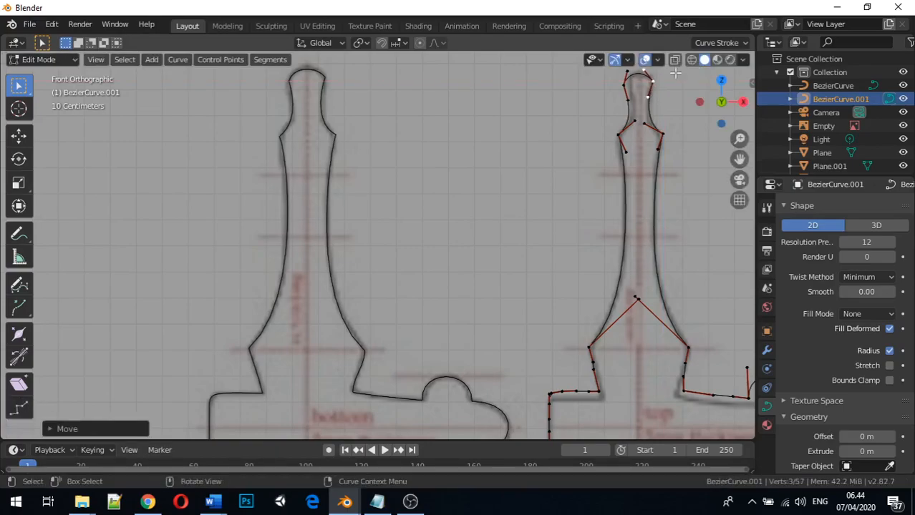
{"action": "left_click", "coordinate": [634, 84]}
{"action": "key", "text": "g"}
{"action": "key", "text": "x"}
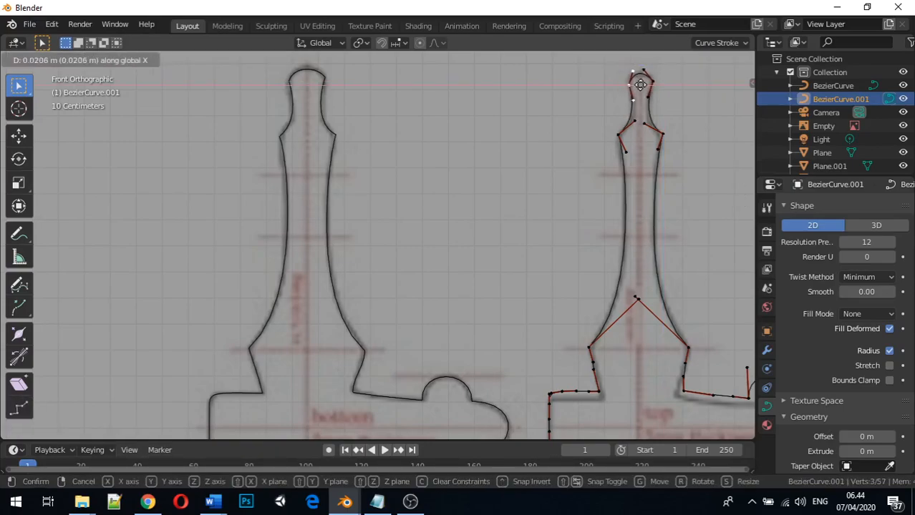
{"action": "left_click", "coordinate": [640, 85]}
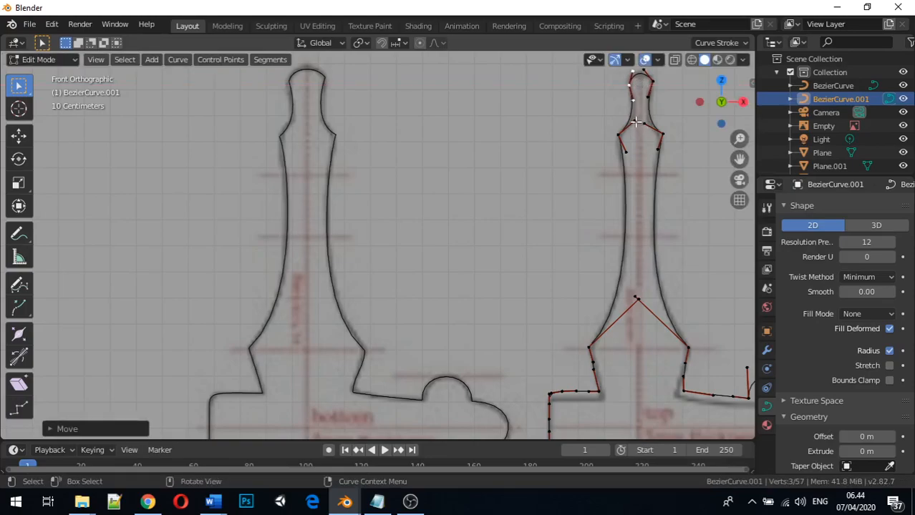
Shift the upper Bezier handle of the collar's left corner inward along X and adjust it along Z to refine the neck curve
{"action": "left_click", "coordinate": [634, 120]}
{"action": "key", "text": "g"}
{"action": "key", "text": "x"}
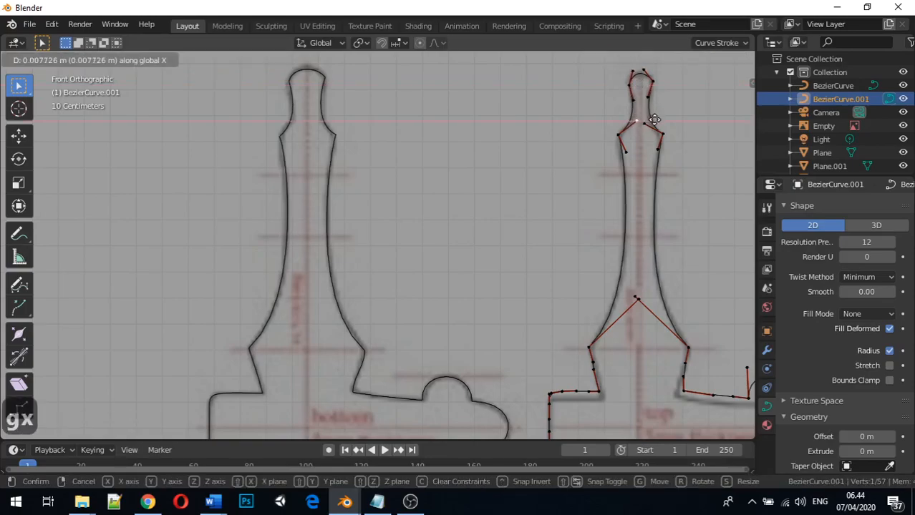
{"action": "left_click", "coordinate": [654, 120]}
{"action": "key", "text": "g"}
{"action": "key", "text": "x"}
{"action": "left_click", "coordinate": [653, 119]}
{"action": "key", "text": "g"}
{"action": "key", "text": "z"}
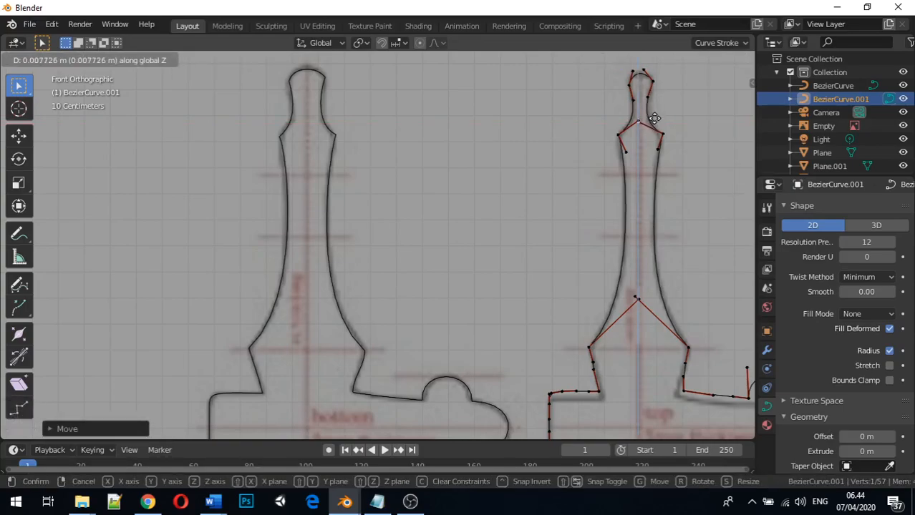
{"action": "left_click", "coordinate": [654, 119]}
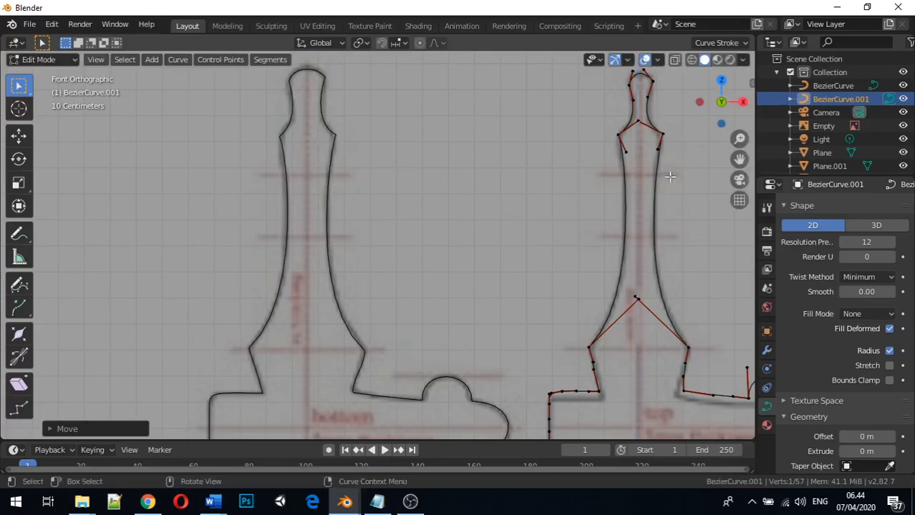
Move the inner corner point where the left shoulder meets the stem about 0.015 m along X and lower it about 0.023 m along Z
{"action": "scroll", "coordinate": [641, 212], "scroll_direction": "down", "scroll_amount": 1}
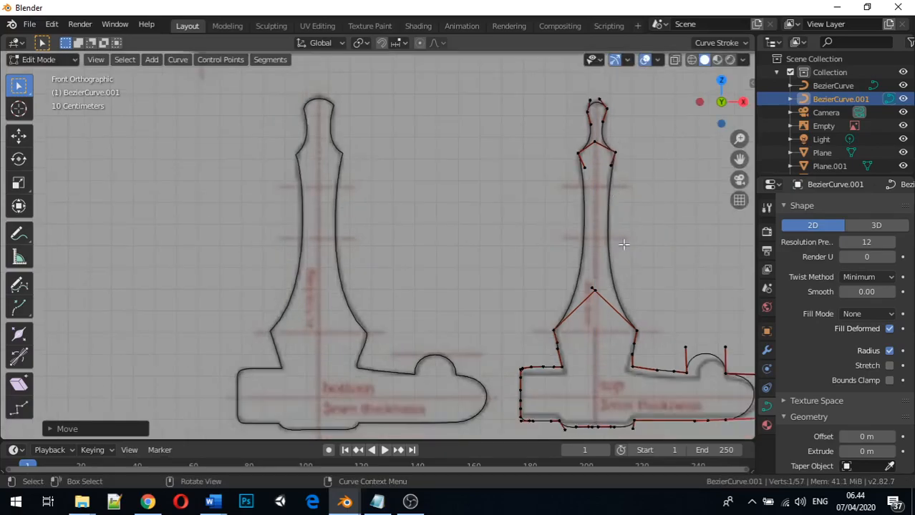
{"action": "scroll", "coordinate": [551, 371], "scroll_direction": "up", "scroll_amount": 1}
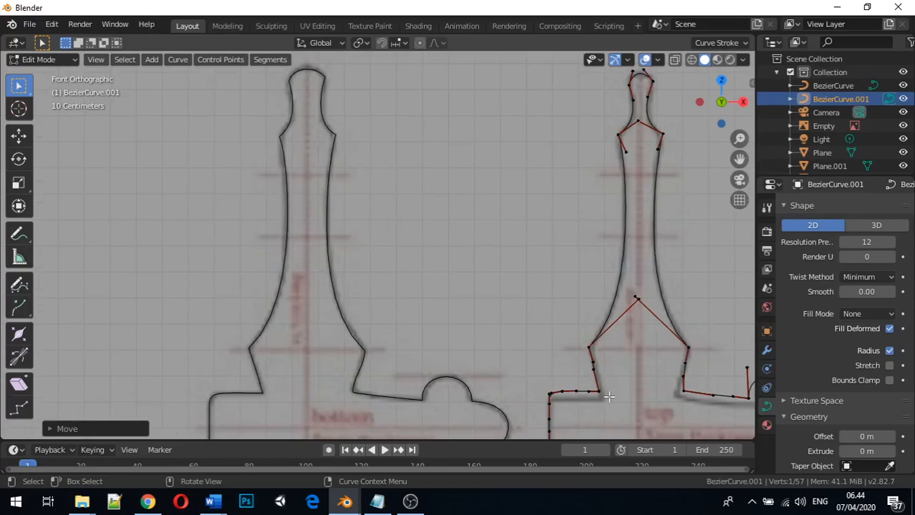
{"action": "left_click", "coordinate": [598, 391]}
{"action": "key", "text": "g"}
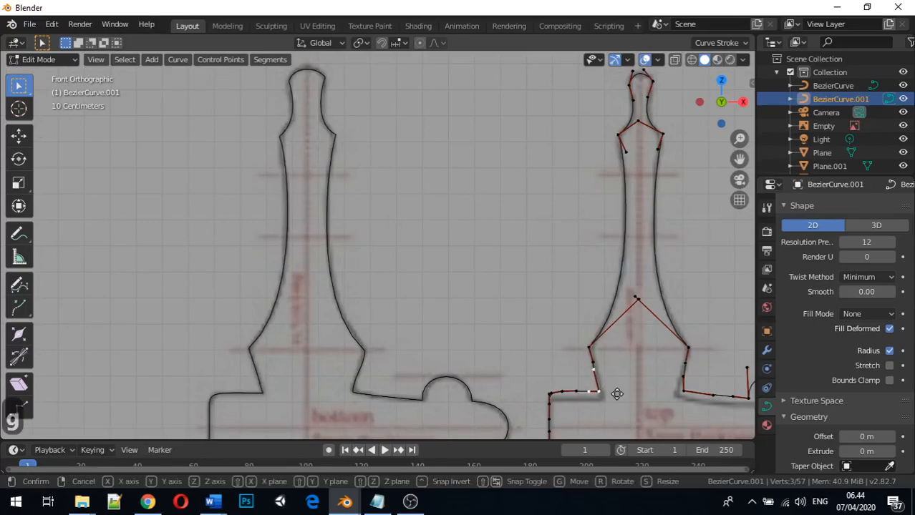
{"action": "key", "text": "x"}
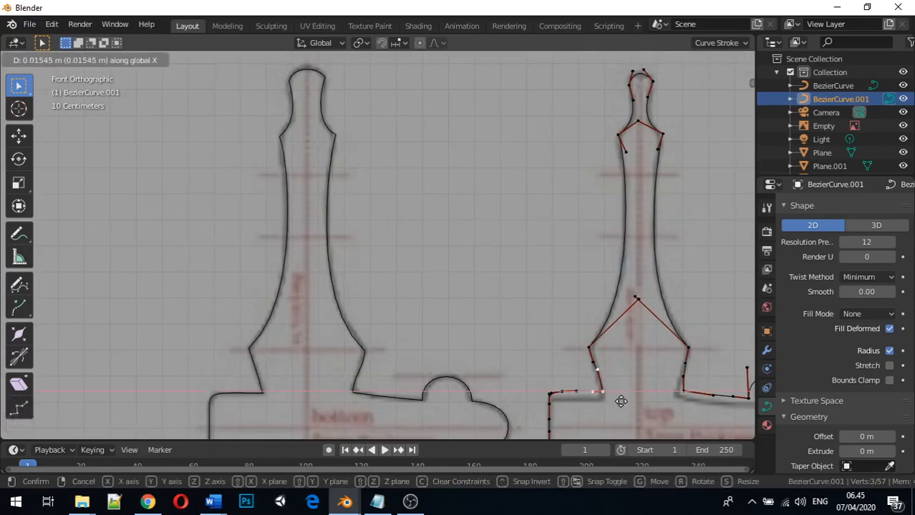
{"action": "left_click", "coordinate": [620, 402]}
{"action": "key", "text": "g"}
{"action": "key", "text": "z"}
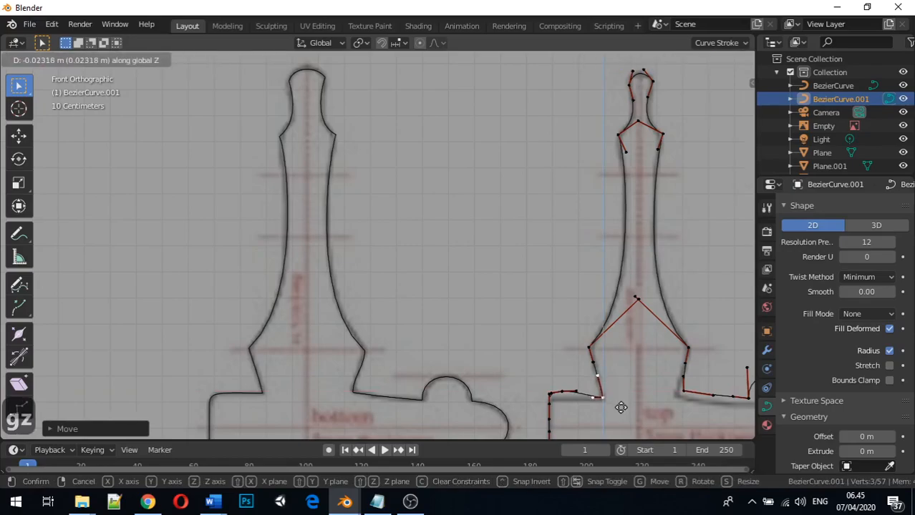
{"action": "left_click", "coordinate": [621, 408]}
{"action": "scroll", "coordinate": [558, 414], "scroll_direction": "up", "scroll_amount": 1}
{"action": "scroll", "coordinate": [558, 413], "scroll_direction": "down", "scroll_amount": 1}
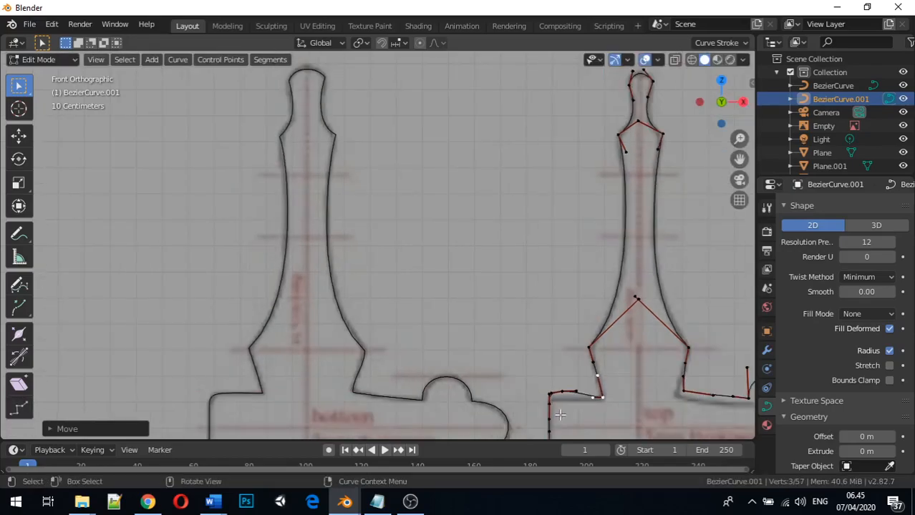
Lower the two control points of the base's rounded upper-left corner about 0.023 m along Z
{"action": "left_click", "coordinate": [564, 393]}
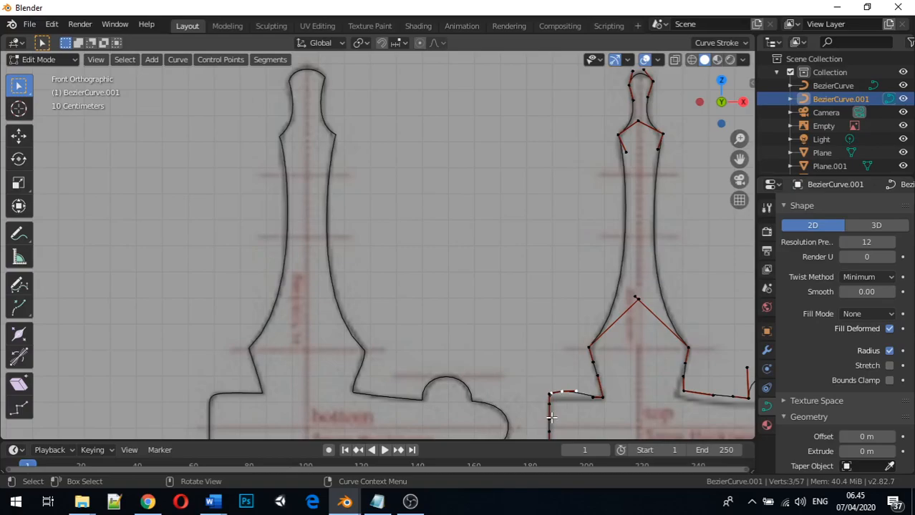
{"action": "left_click", "coordinate": [605, 396], "text": "shift"}
{"action": "key", "text": "g"}
{"action": "key", "text": "z"}
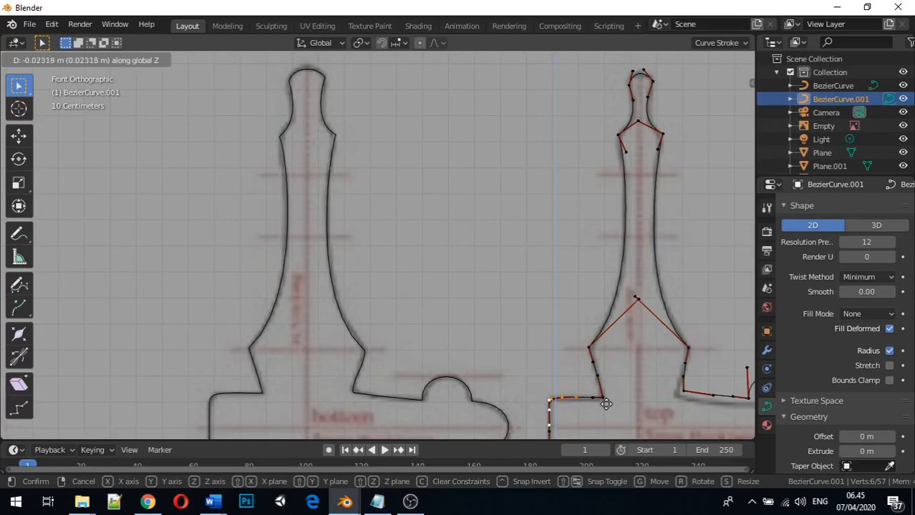
{"action": "left_click", "coordinate": [605, 405]}
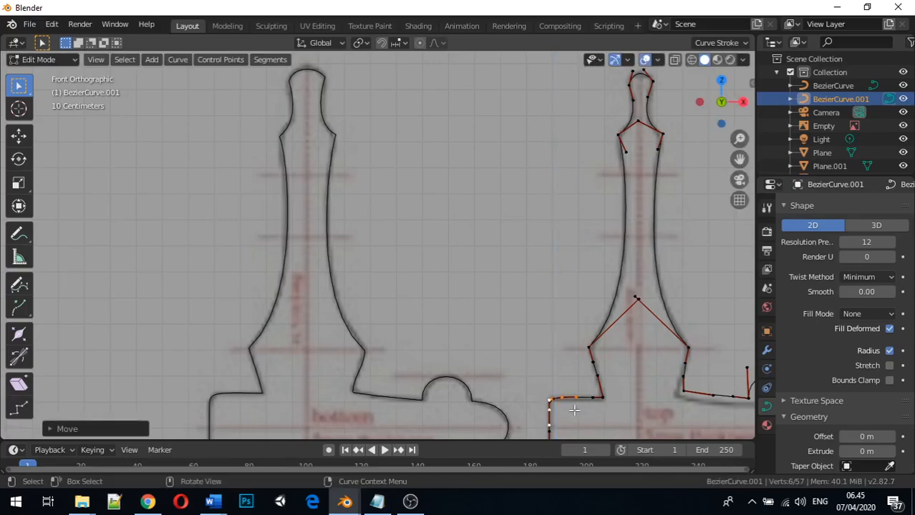
Raise the two control points of the base's rounded lower-left corner about 0.021 m along Z
{"action": "scroll", "coordinate": [576, 405], "scroll_direction": "up", "scroll_amount": 2}
{"action": "middle_click_drag", "start_coordinate": [576, 404], "coordinate": [556, 201], "text": "shift"}
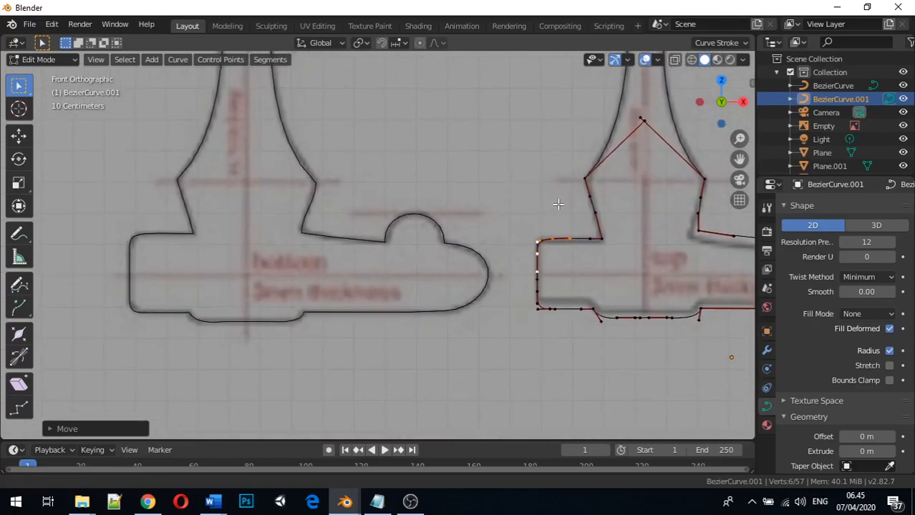
{"action": "left_click", "coordinate": [555, 284]}
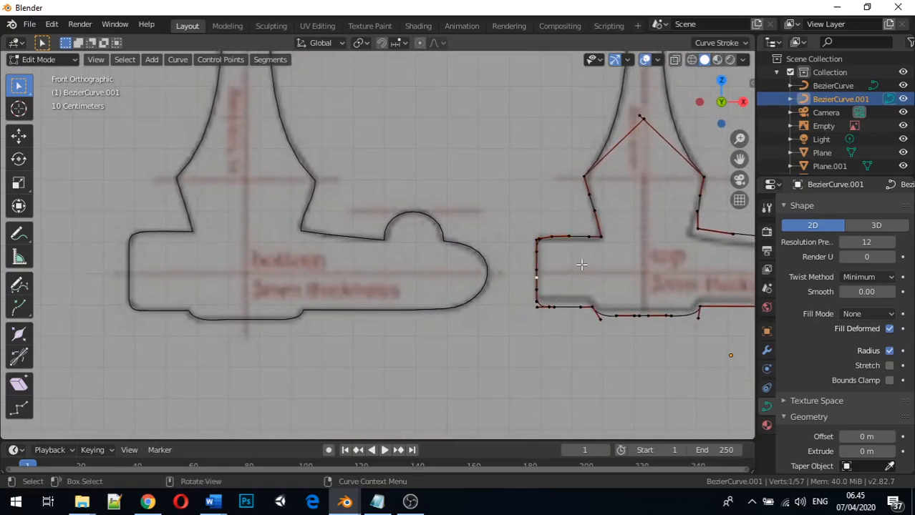
{"action": "left_click", "coordinate": [547, 307], "text": "shift"}
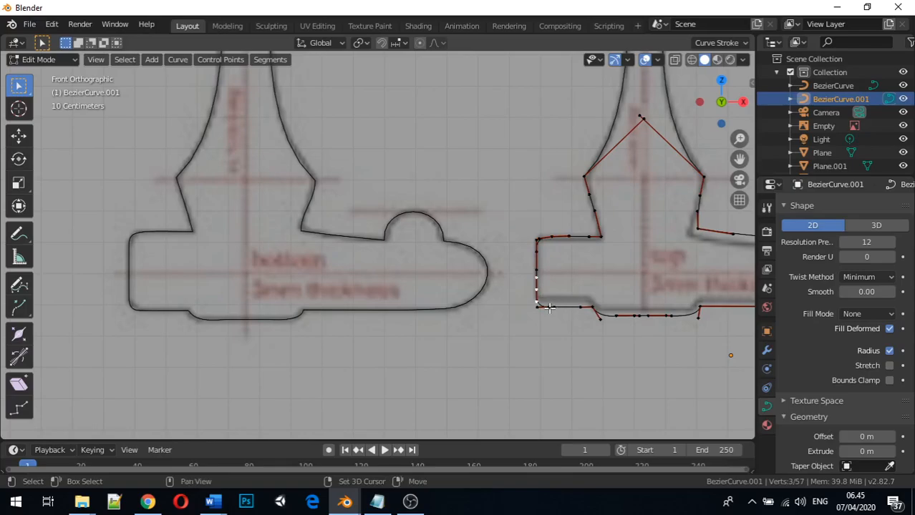
{"action": "left_click", "coordinate": [548, 307], "text": "shift"}
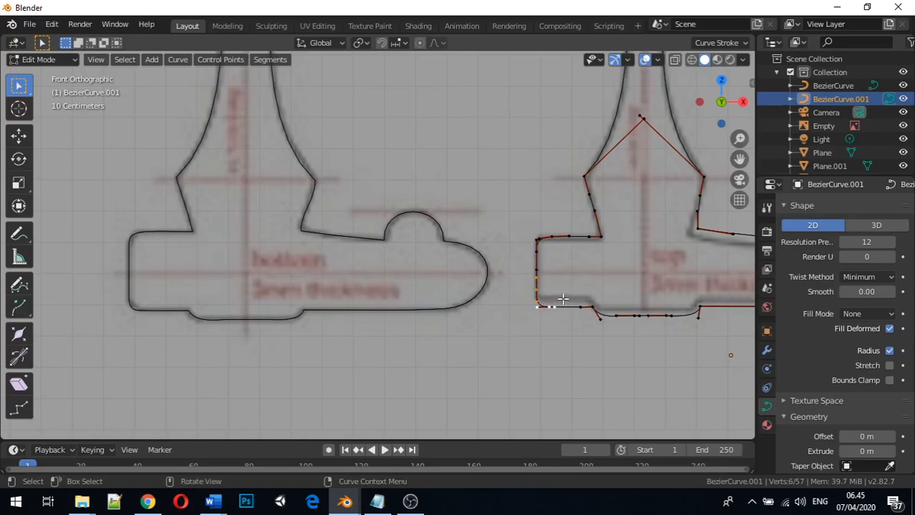
{"action": "key", "text": "g"}
{"action": "key", "text": "z"}
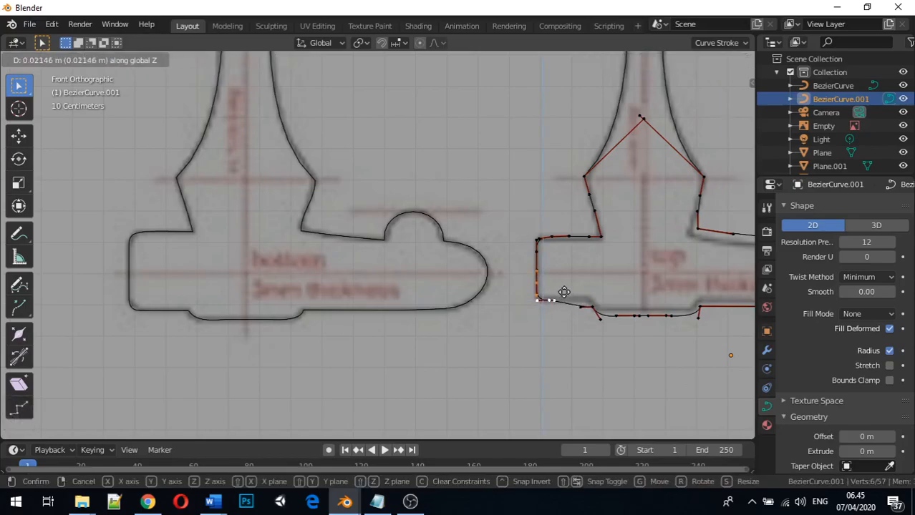
{"action": "left_click", "coordinate": [565, 291]}
Shift the left corner point of the bottom protrusion slightly along negative X and raise it along Z to match the drawing
{"action": "left_click", "coordinate": [591, 306]}
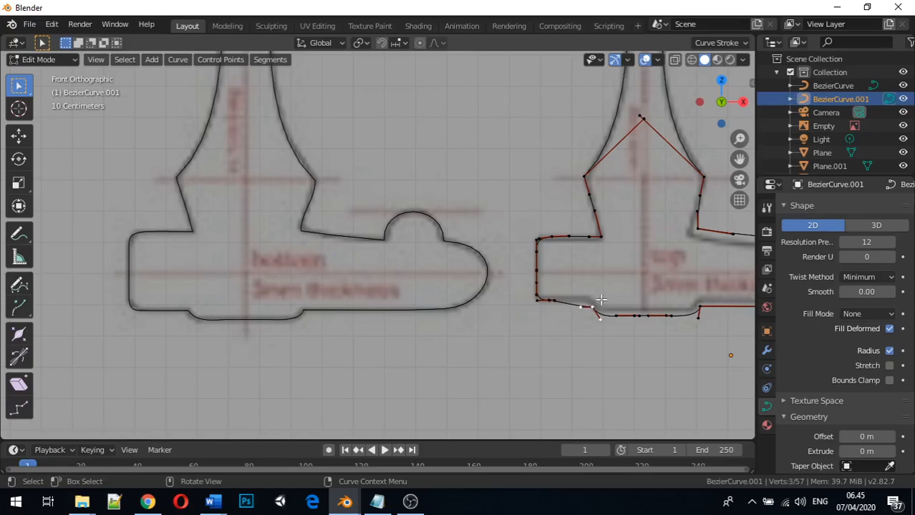
{"action": "key", "text": "g"}
{"action": "key", "text": "x"}
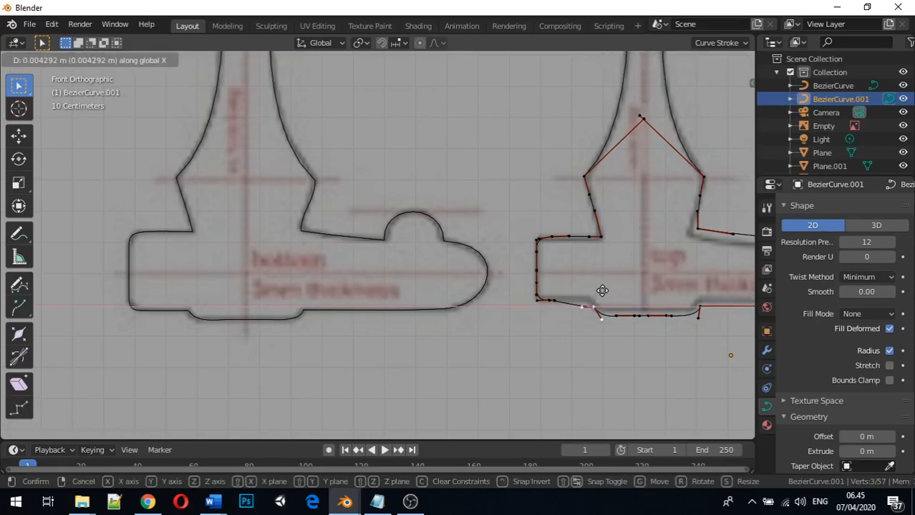
{"action": "left_click", "coordinate": [597, 291]}
{"action": "key", "text": "g"}
{"action": "key", "text": "z"}
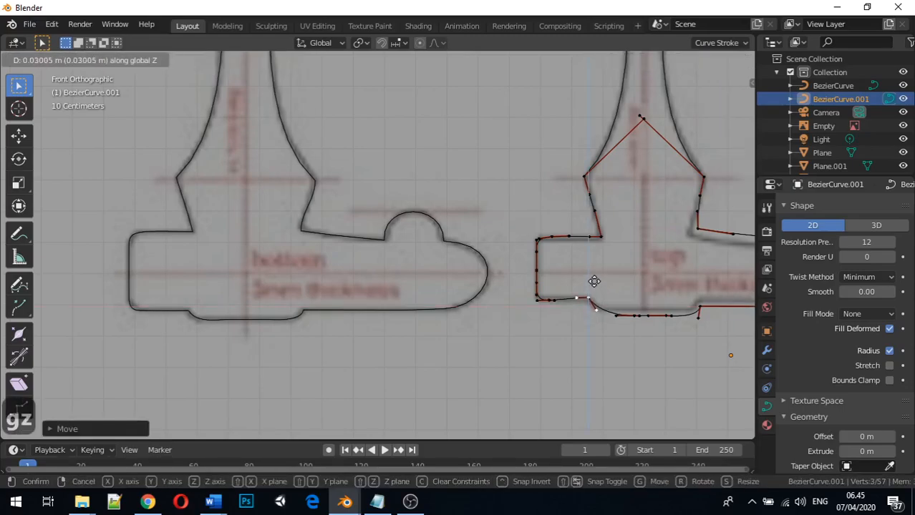
{"action": "left_click", "coordinate": [595, 285]}
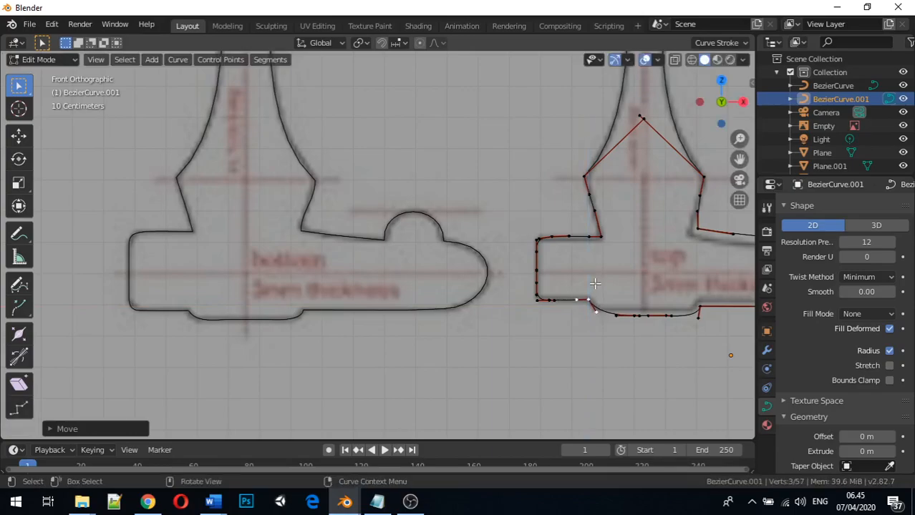
{"action": "left_click", "coordinate": [639, 315]}
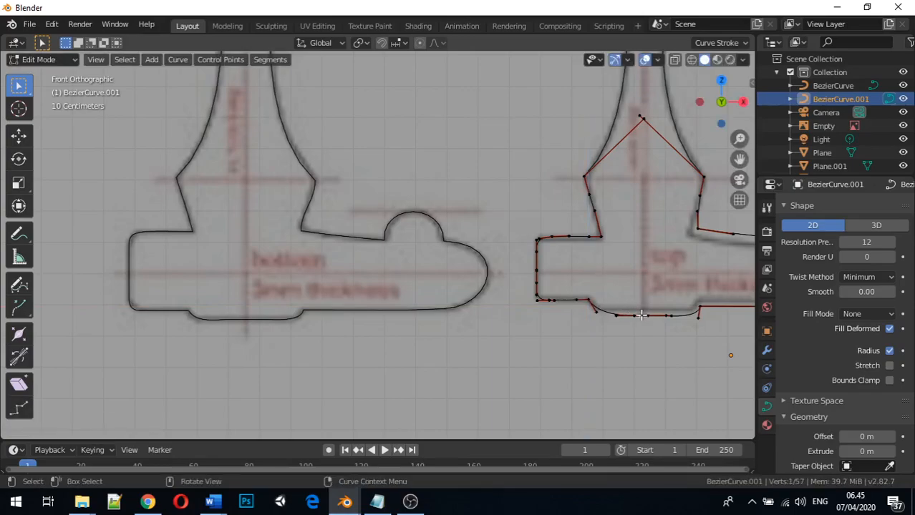
{"action": "key", "text": "g"}
{"action": "key", "text": "x"}
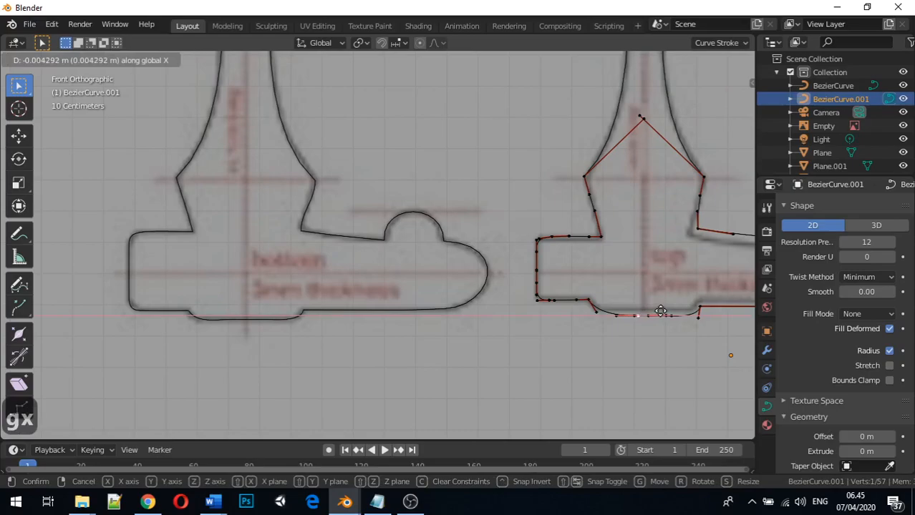
{"action": "left_click", "coordinate": [660, 309]}
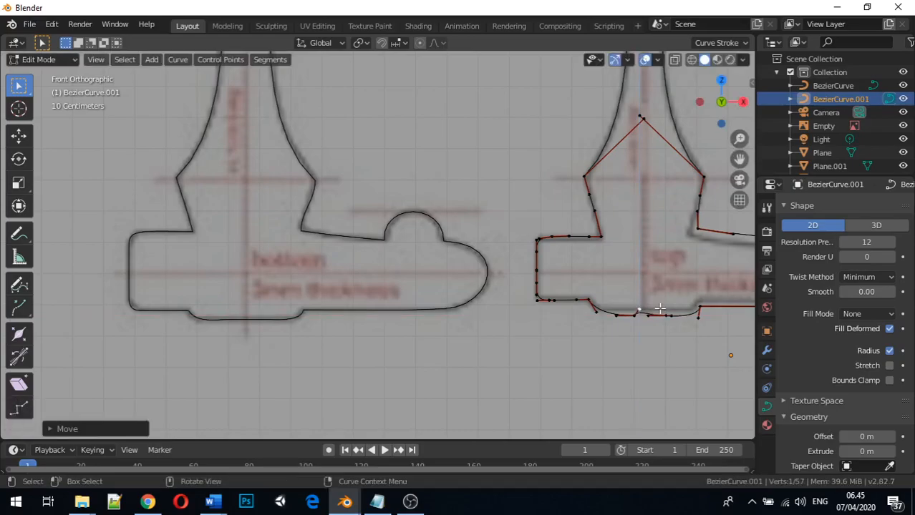
{"action": "key", "text": "ctrl+z"}
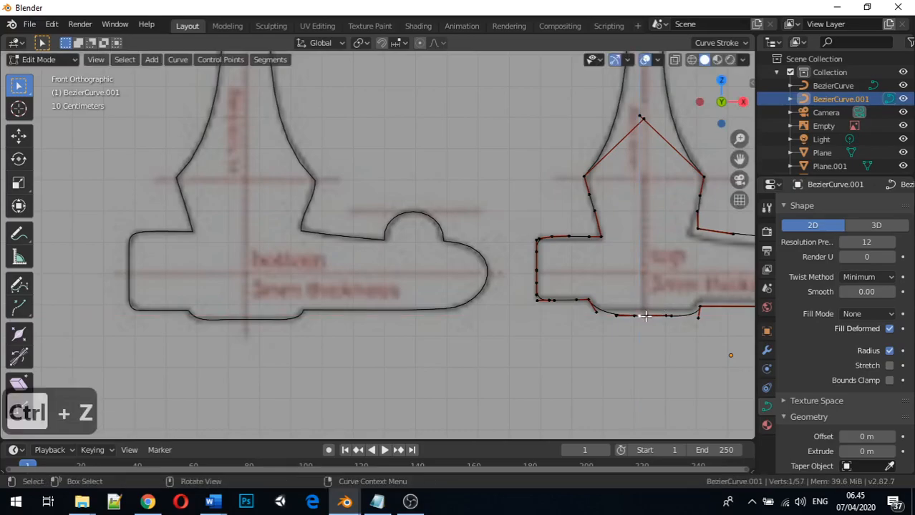
Raise the left control point on the bottom protrusion's lower edge, with both handles, along Z to meet the drawing
{"action": "left_click", "coordinate": [637, 316]}
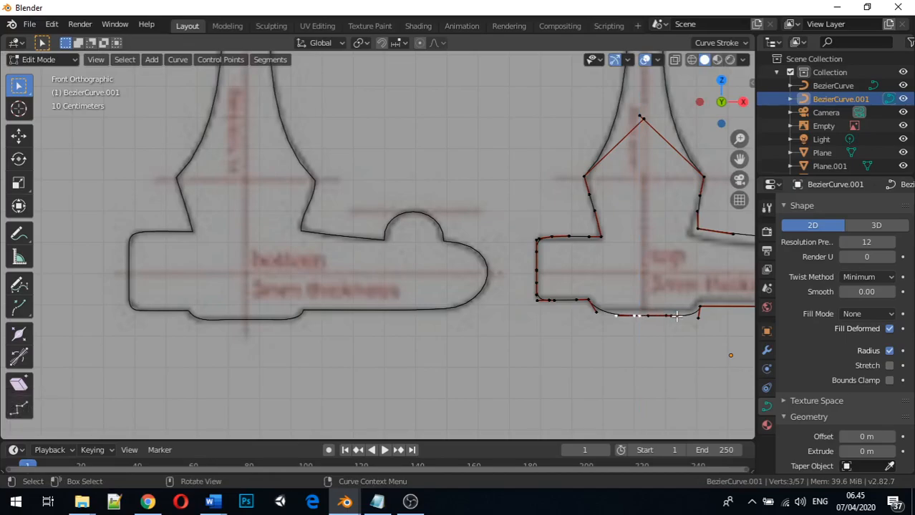
{"action": "key", "text": "g"}
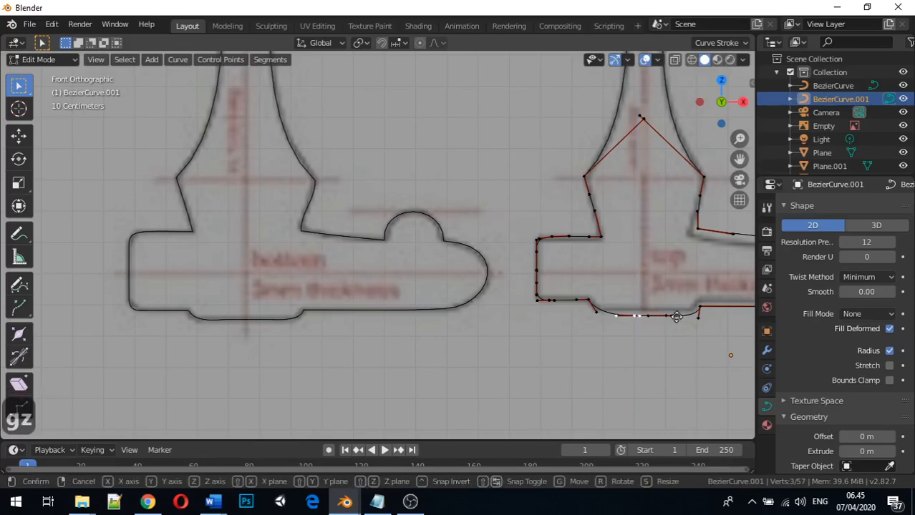
{"action": "key", "text": "z"}
{"action": "left_click", "coordinate": [676, 312]}
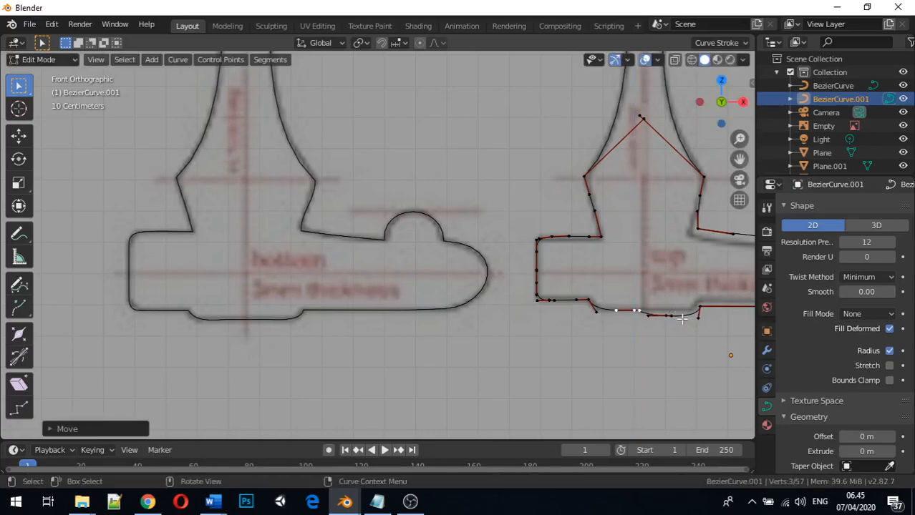
Raise the right corner point of the bottom protrusion about 0.019 m along Z
{"action": "left_click", "coordinate": [700, 308]}
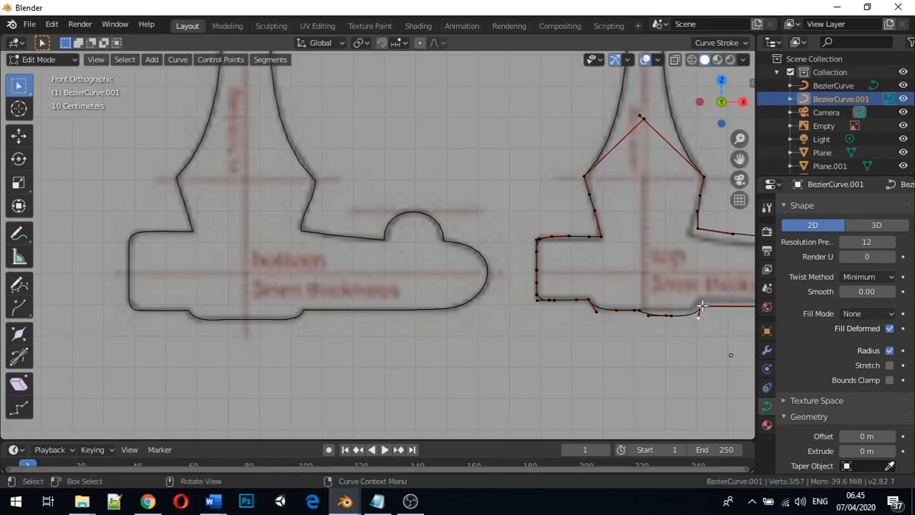
{"action": "key", "text": "g"}
{"action": "key", "text": "z"}
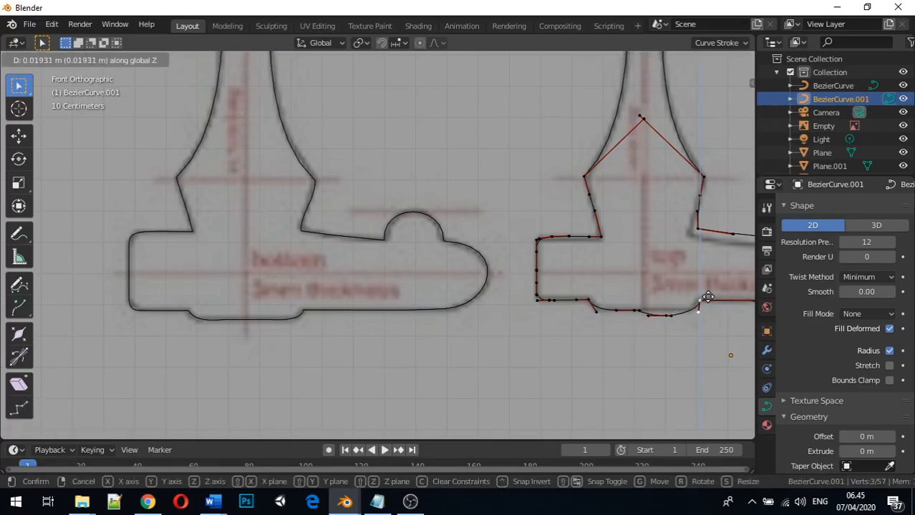
{"action": "left_click", "coordinate": [707, 298]}
Raise the right control point on the bottom protrusion's lower edge about 0.018 m along Z
{"action": "scroll", "coordinate": [718, 310], "scroll_direction": "down", "scroll_amount": 1}
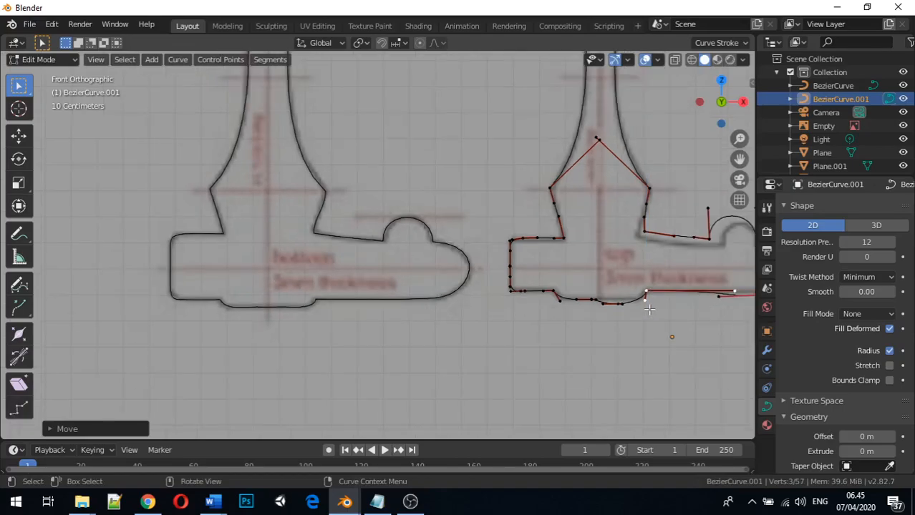
{"action": "left_click", "coordinate": [615, 304]}
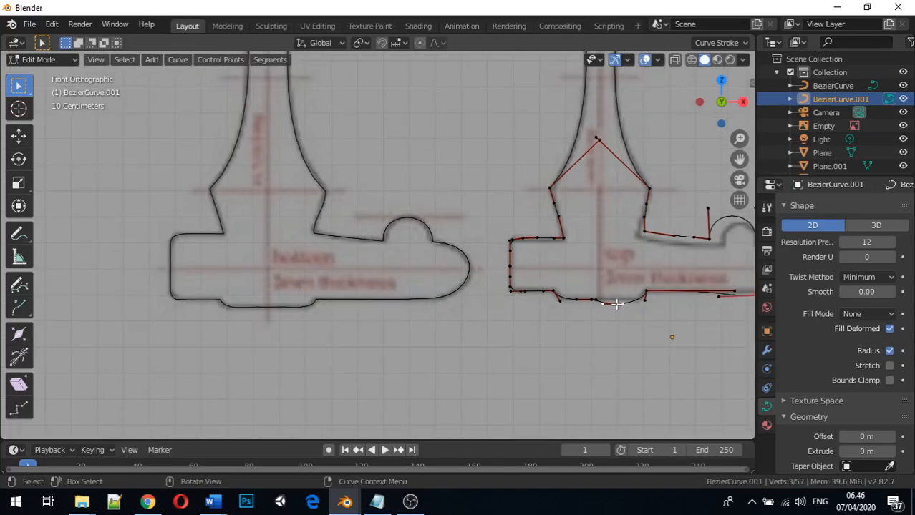
{"action": "key", "text": "g"}
{"action": "key", "text": "z"}
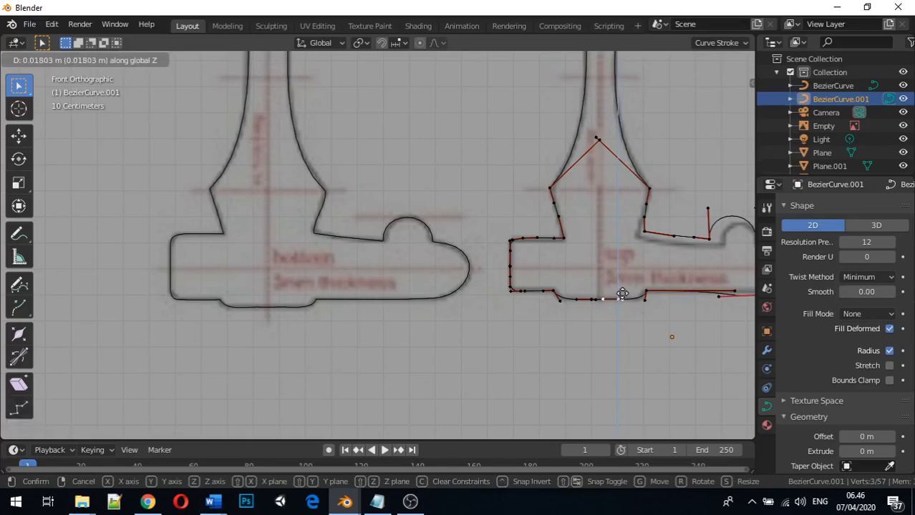
{"action": "left_click", "coordinate": [622, 295]}
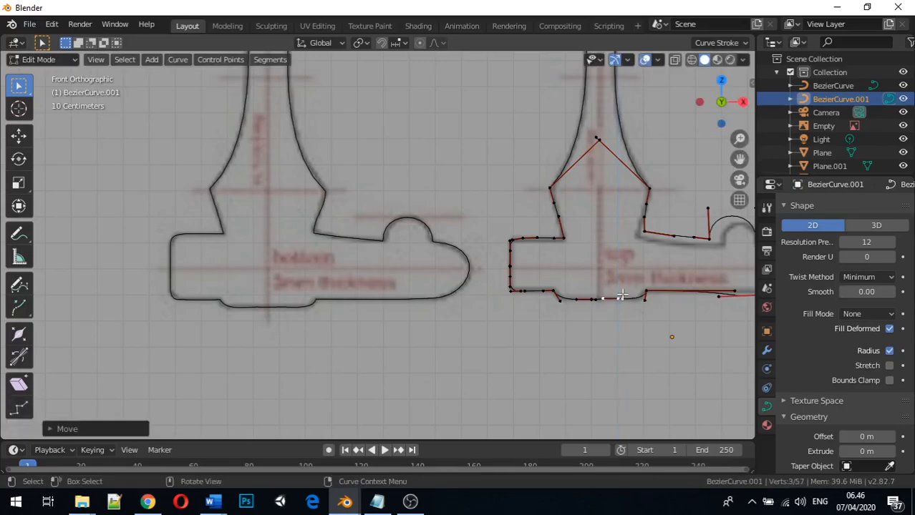
Shift the corner point where the neck meets the right arm along negative X and lower it along Z to match the top drawing
{"action": "middle_click", "coordinate": [645, 251]}
{"action": "scroll", "coordinate": [645, 251], "scroll_direction": "down", "scroll_amount": 3}
{"action": "middle_click_drag", "start_coordinate": [645, 251], "coordinate": [481, 237], "text": "shift"}
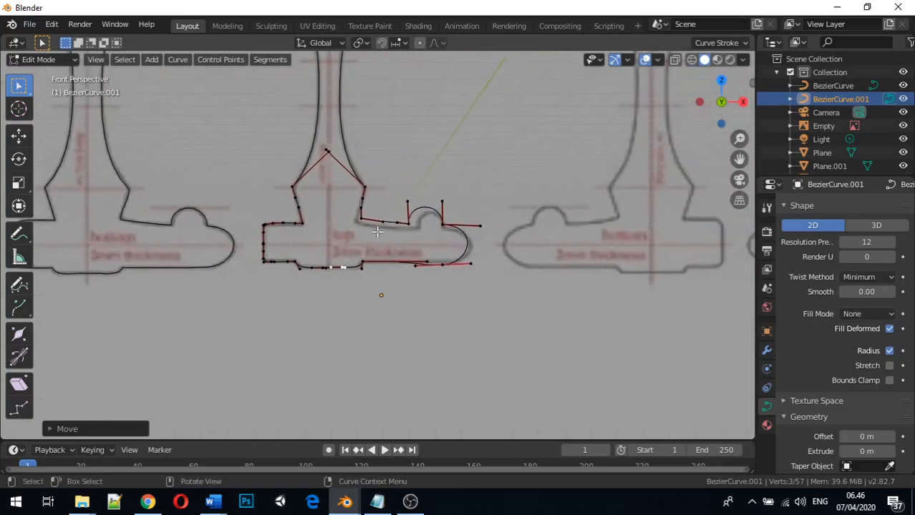
{"action": "scroll", "coordinate": [376, 232], "scroll_direction": "up", "scroll_amount": 6}
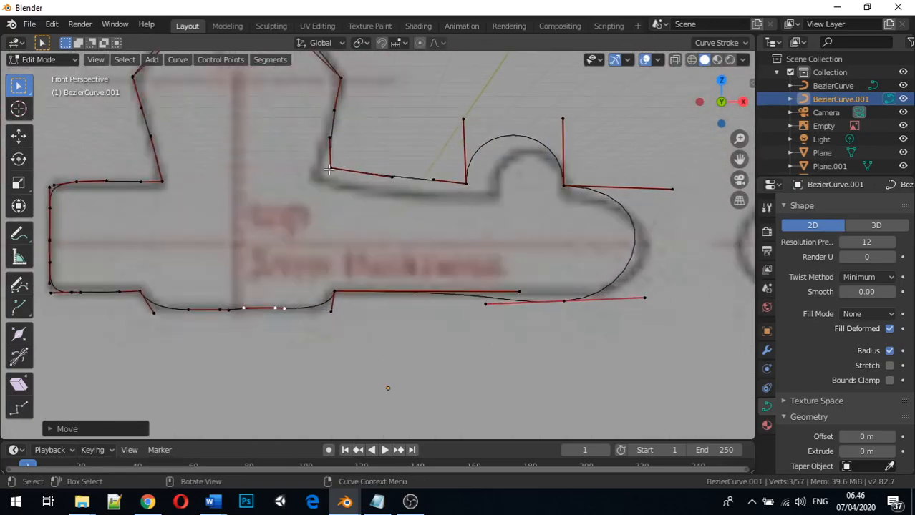
{"action": "left_click", "coordinate": [331, 169]}
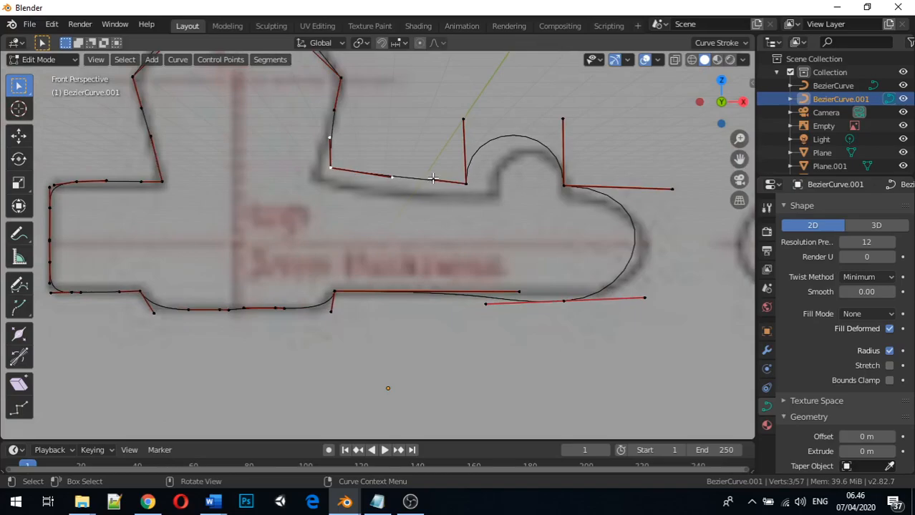
{"action": "key", "text": "g"}
{"action": "key", "text": "z"}
{"action": "left_click", "coordinate": [419, 184]}
{"action": "key", "text": "g"}
{"action": "key", "text": "z"}
{"action": "key", "text": "x"}
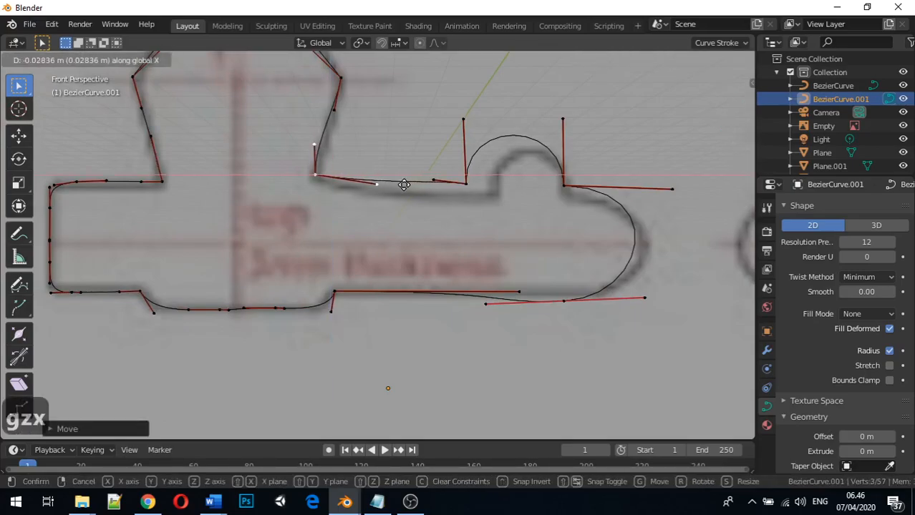
{"action": "left_click", "coordinate": [408, 186]}
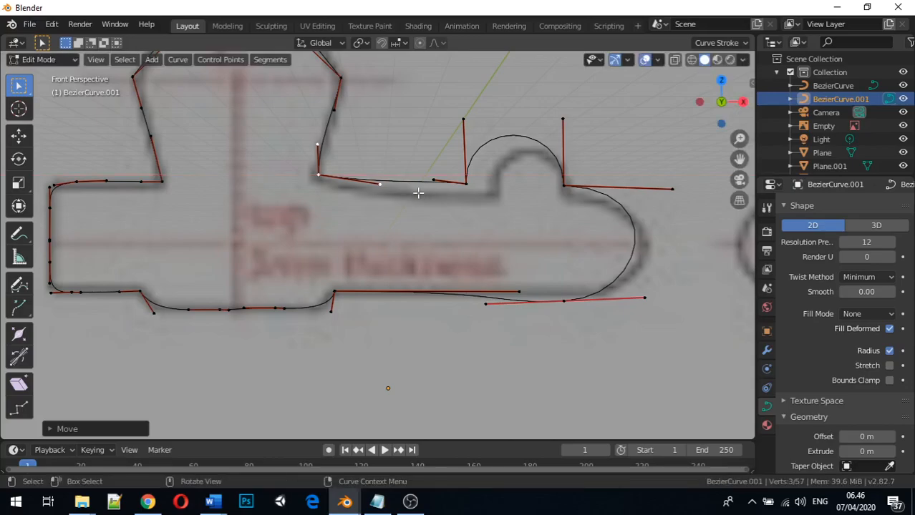
{"action": "key", "text": "g"}
{"action": "key", "text": "z"}
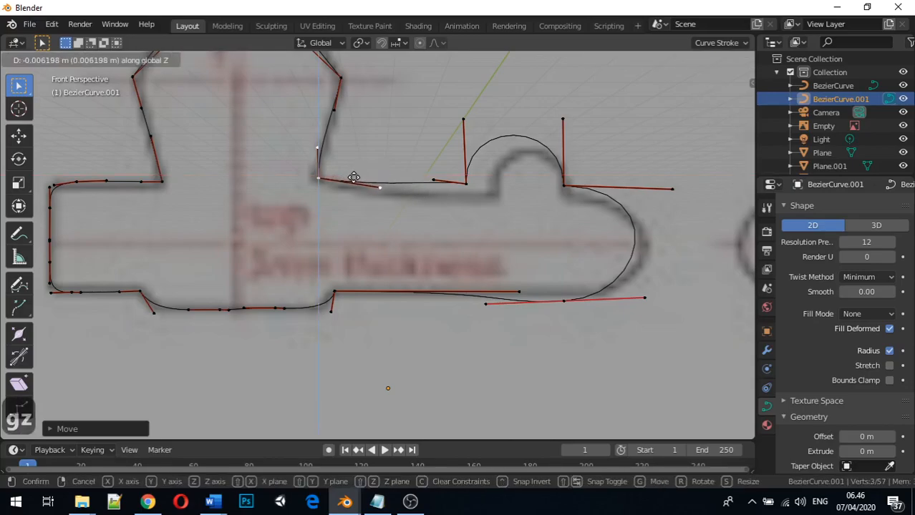
{"action": "left_click", "coordinate": [353, 177]}
Move the left base point of the round bump along positive X and lower it along Z onto the drawing
{"action": "left_click", "coordinate": [466, 185]}
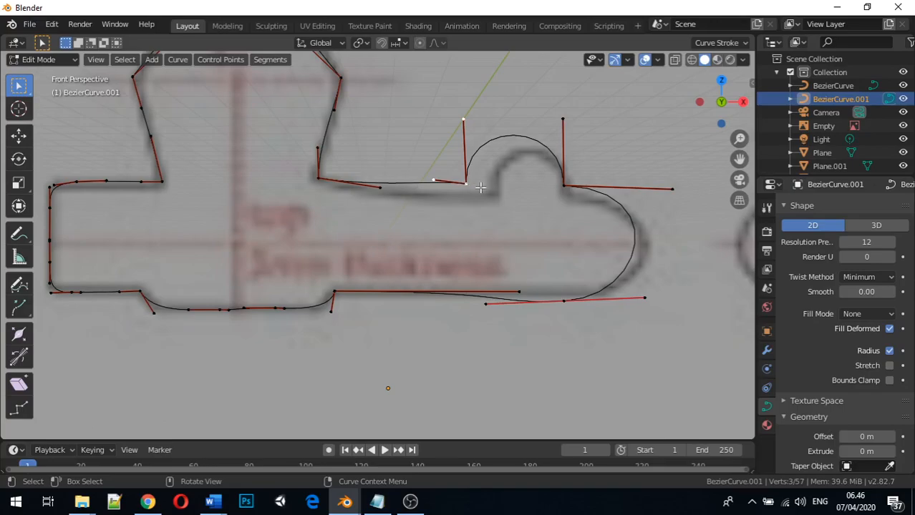
{"action": "key", "text": "g"}
{"action": "key", "text": "x"}
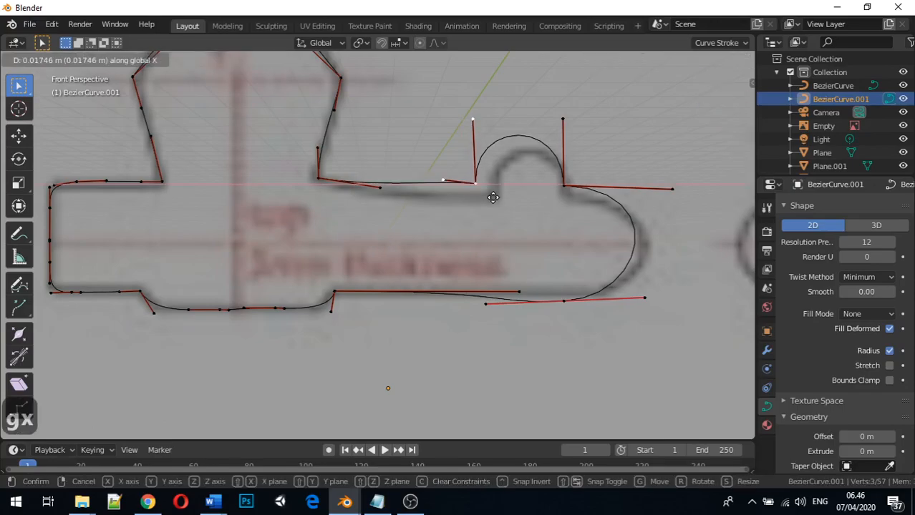
{"action": "left_click", "coordinate": [511, 207]}
{"action": "key", "text": "g"}
{"action": "key", "text": "z"}
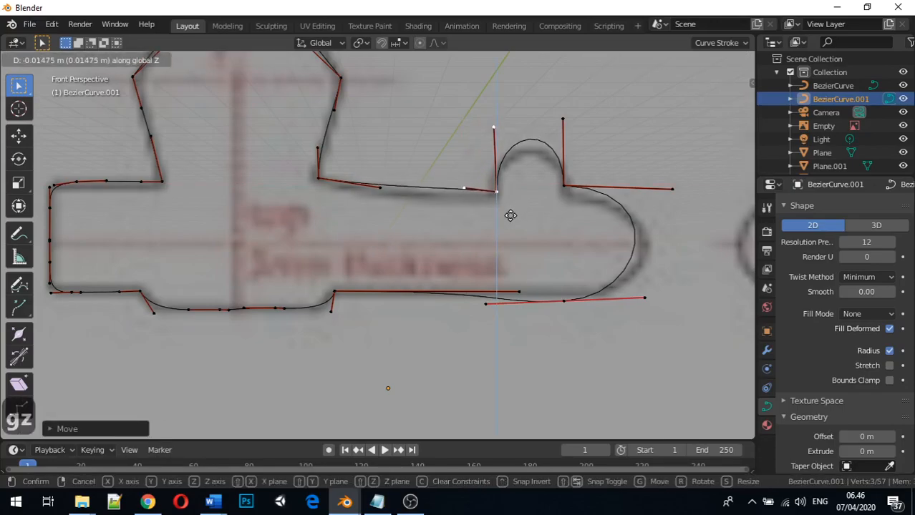
{"action": "left_click", "coordinate": [511, 217]}
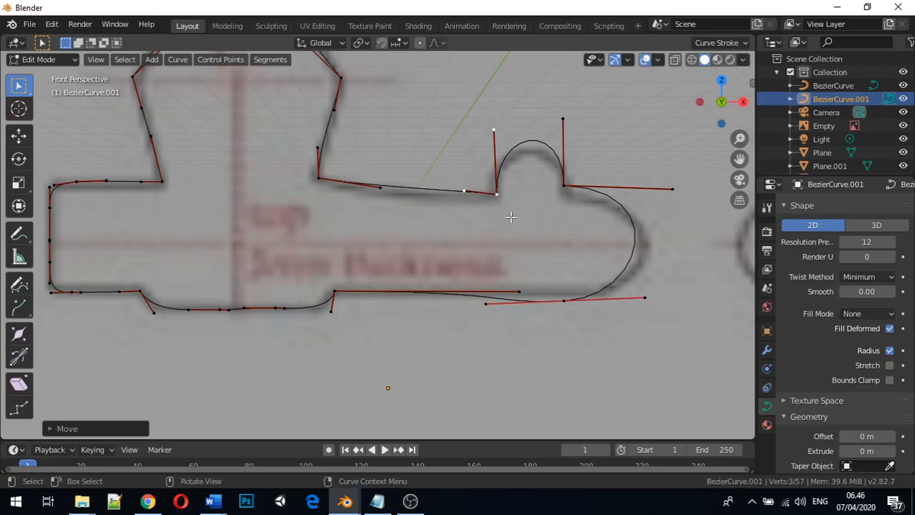
Shift the right handle of the neck's corner point along negative X and lower it along Z to curve the arm's upper edge
{"action": "left_click", "coordinate": [383, 188]}
{"action": "key", "text": "g"}
{"action": "key", "text": "x"}
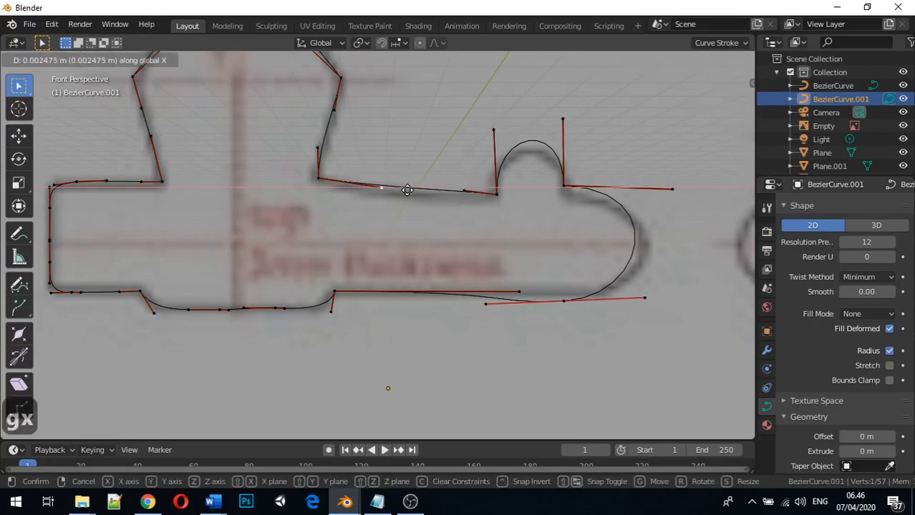
{"action": "left_click", "coordinate": [389, 192]}
{"action": "key", "text": "g"}
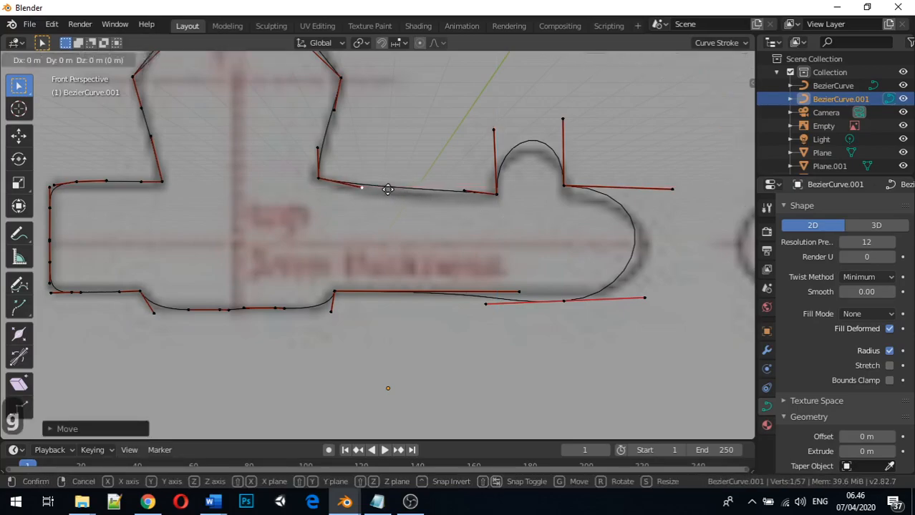
{"action": "key", "text": "z"}
{"action": "left_click", "coordinate": [393, 201]}
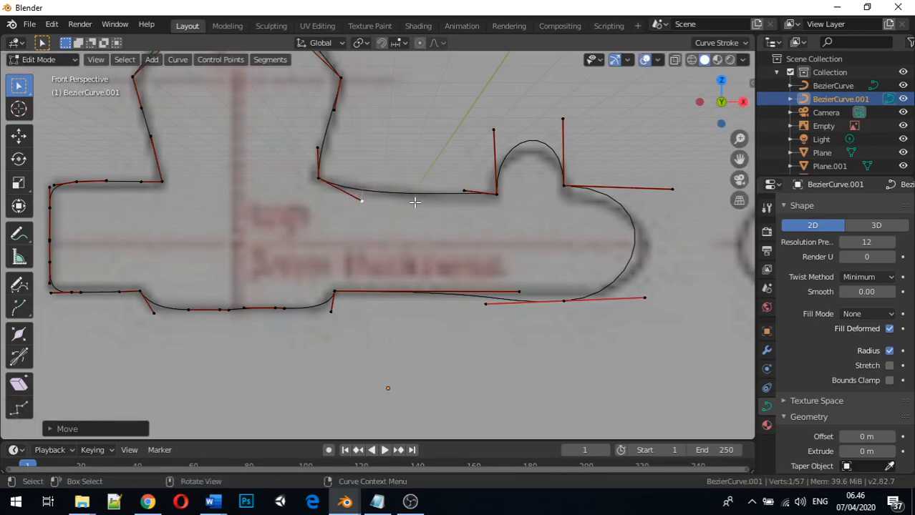
Lower the left handle of the bump's left base point about 0.009 m along Z
{"action": "key", "text": "g"}
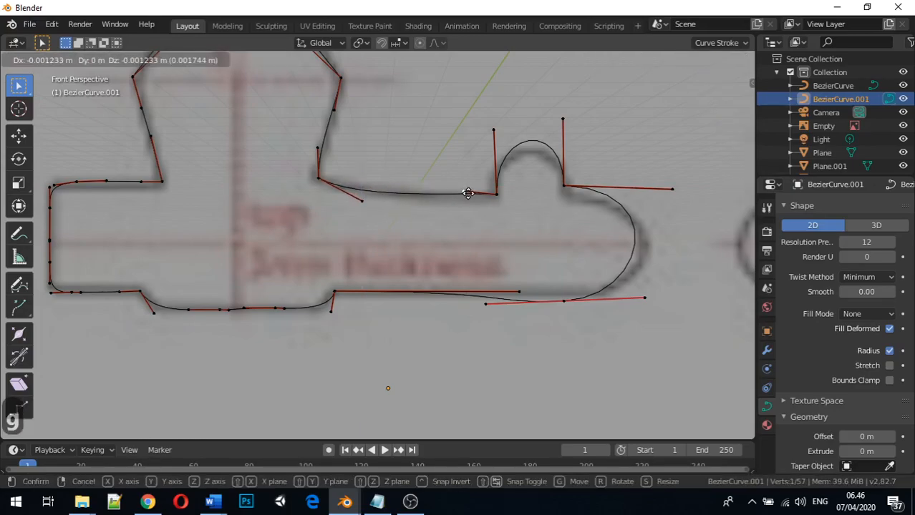
{"action": "key", "text": "z"}
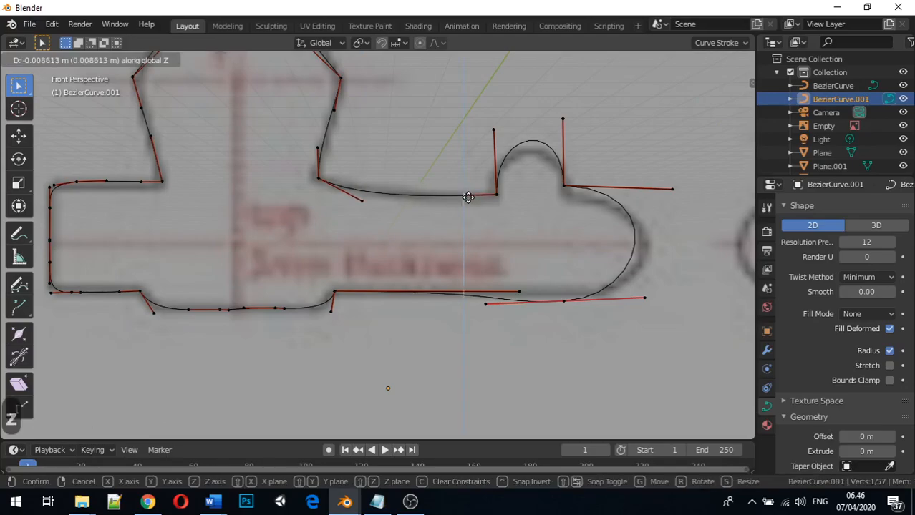
{"action": "left_click", "coordinate": [467, 197]}
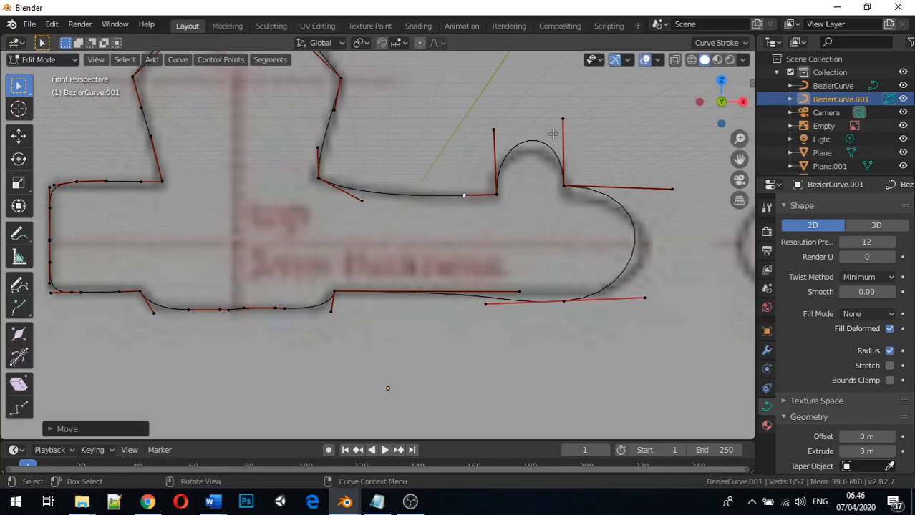
Shift the bump's right base point slightly along positive X and lower it along Z to meet the drawing
{"action": "left_click", "coordinate": [567, 187]}
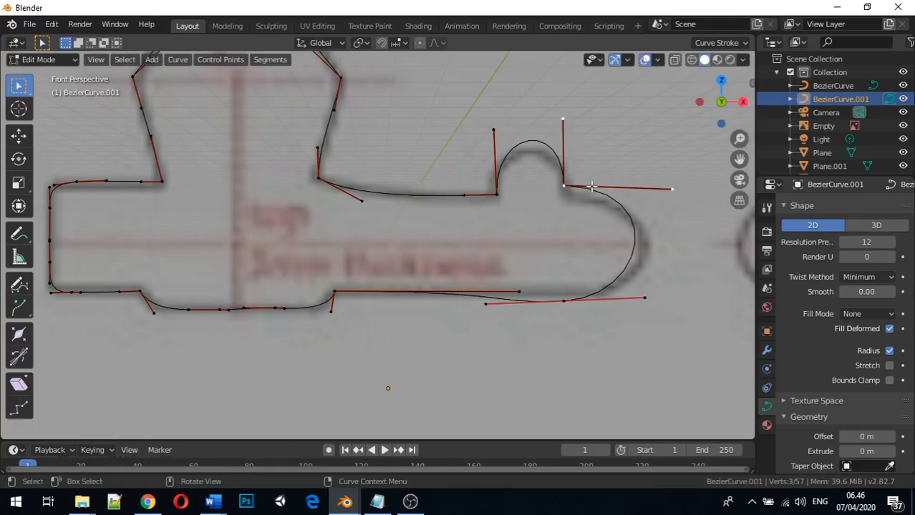
{"action": "key", "text": "g"}
{"action": "key", "text": "x"}
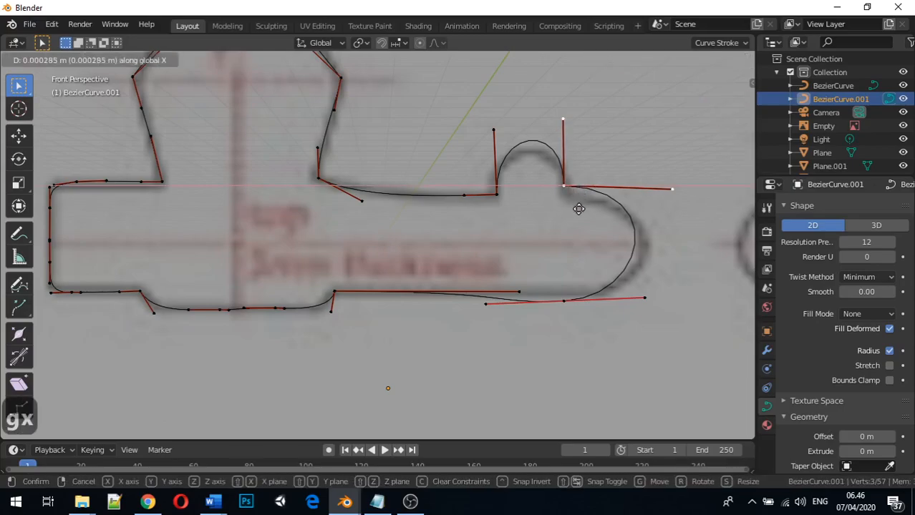
{"action": "left_click", "coordinate": [580, 208]}
{"action": "key", "text": "g"}
{"action": "key", "text": "z"}
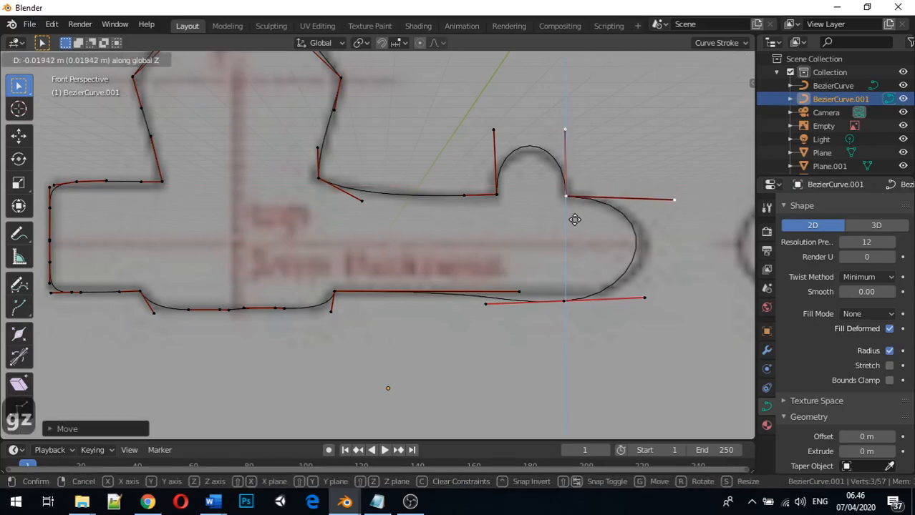
{"action": "left_click", "coordinate": [574, 223]}
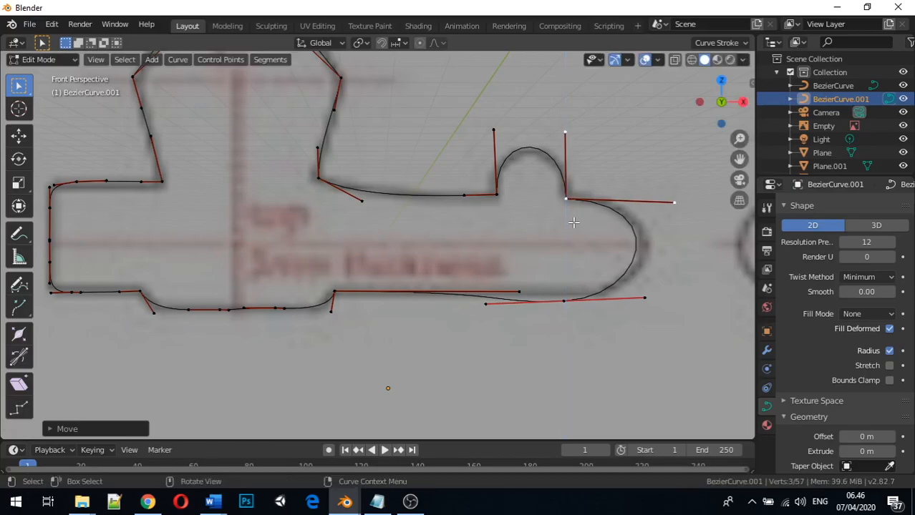
Lower both upper handles of the round bump along Z so its arc follows the drawing
{"action": "left_click", "coordinate": [495, 131]}
{"action": "key", "text": "g"}
{"action": "key", "text": "z"}
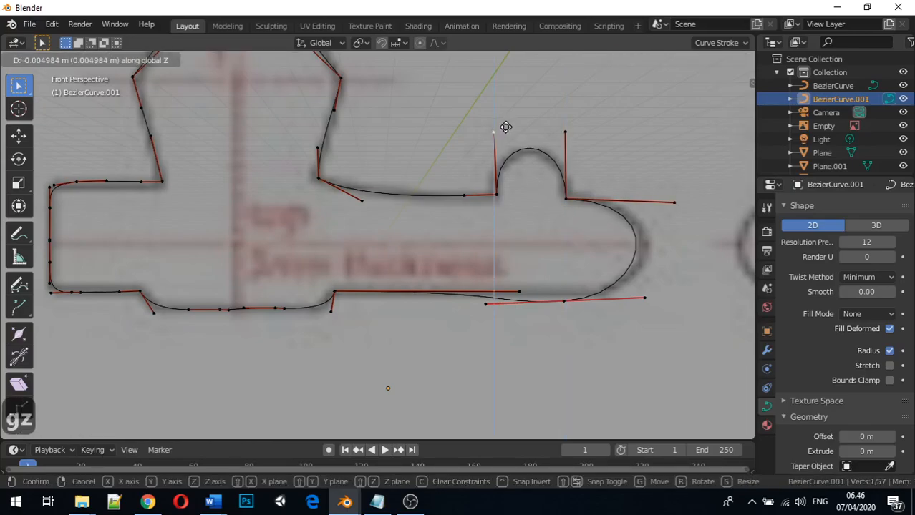
{"action": "left_click", "coordinate": [511, 130]}
{"action": "left_click", "coordinate": [565, 133]}
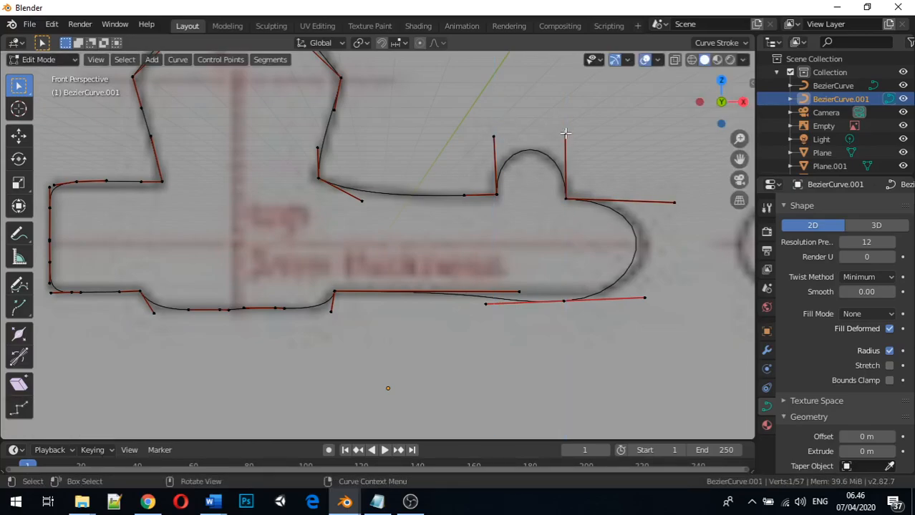
{"action": "key", "text": "g"}
{"action": "key", "text": "z"}
{"action": "left_click", "coordinate": [565, 137]}
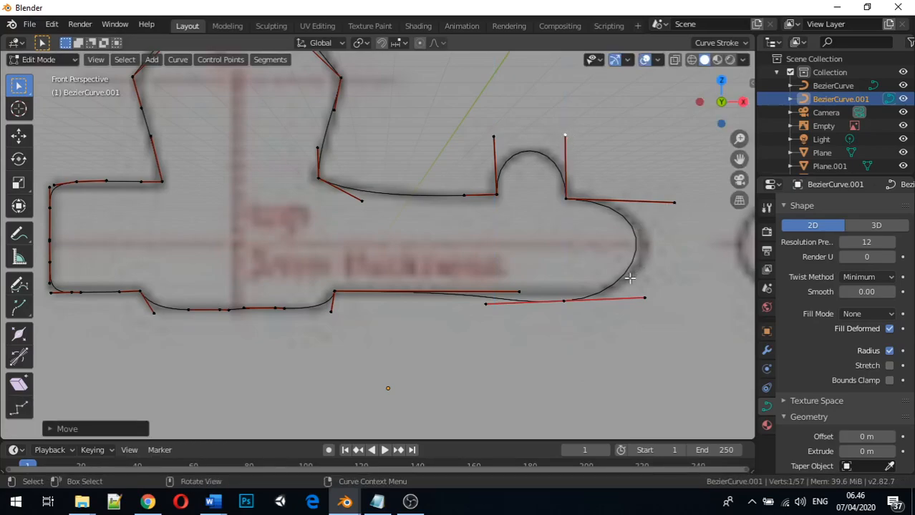
Raise the lower control point of the arm's rounded end along Z and shift it about 0.028 m along positive X
{"action": "left_click", "coordinate": [564, 302]}
{"action": "key", "text": "g"}
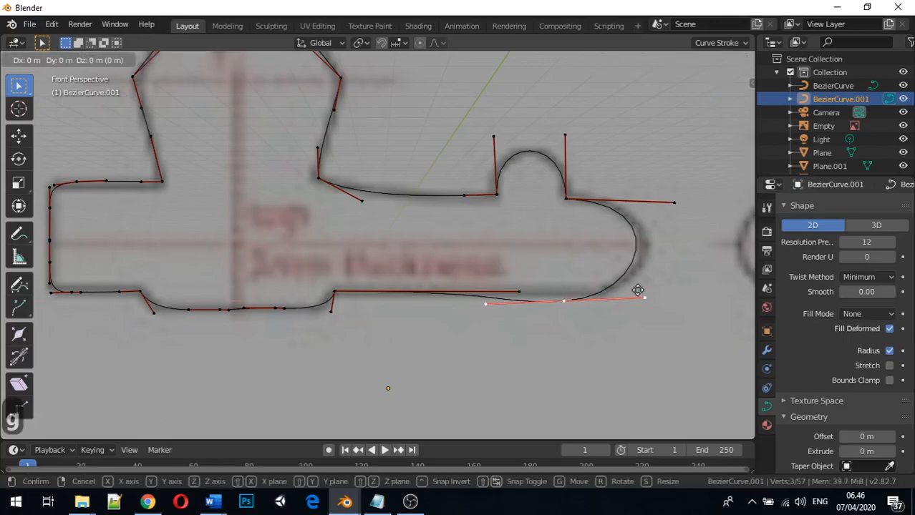
{"action": "key", "text": "x"}
{"action": "key", "text": "z"}
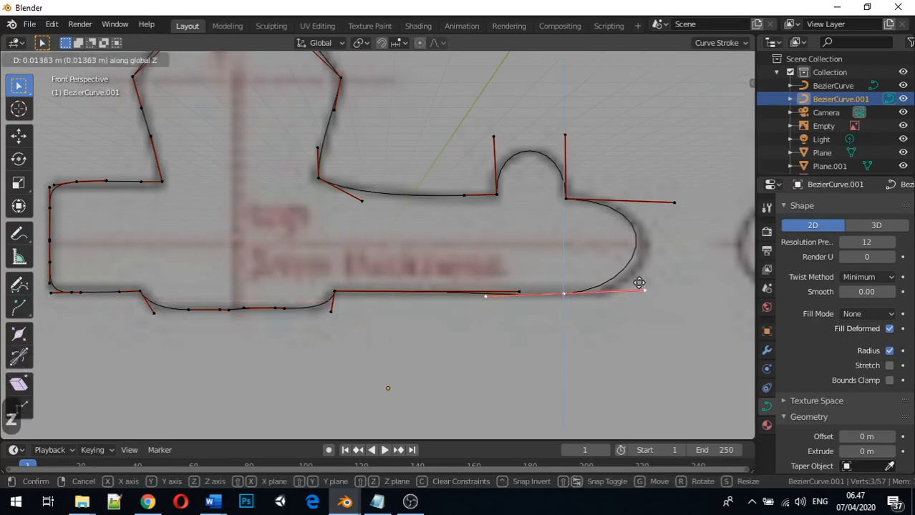
{"action": "left_click", "coordinate": [639, 285]}
{"action": "key", "text": "g"}
{"action": "key", "text": "x"}
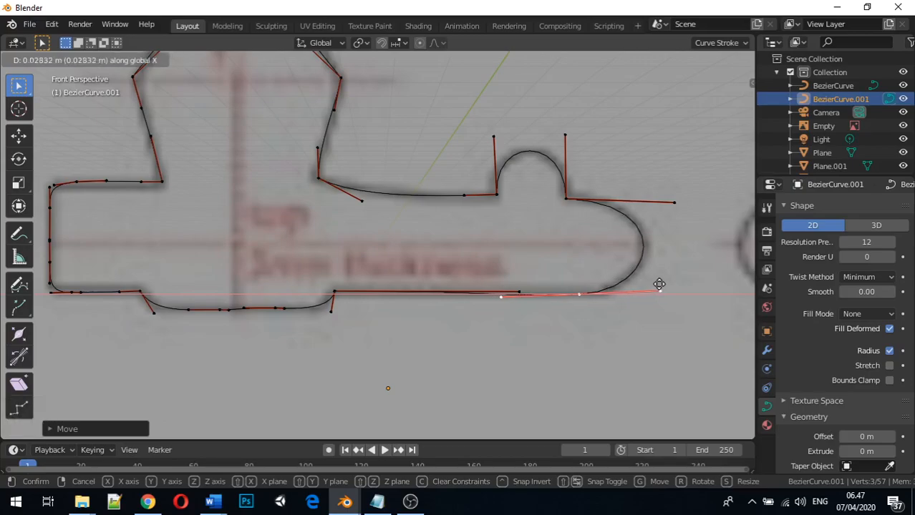
{"action": "left_click", "coordinate": [659, 285]}
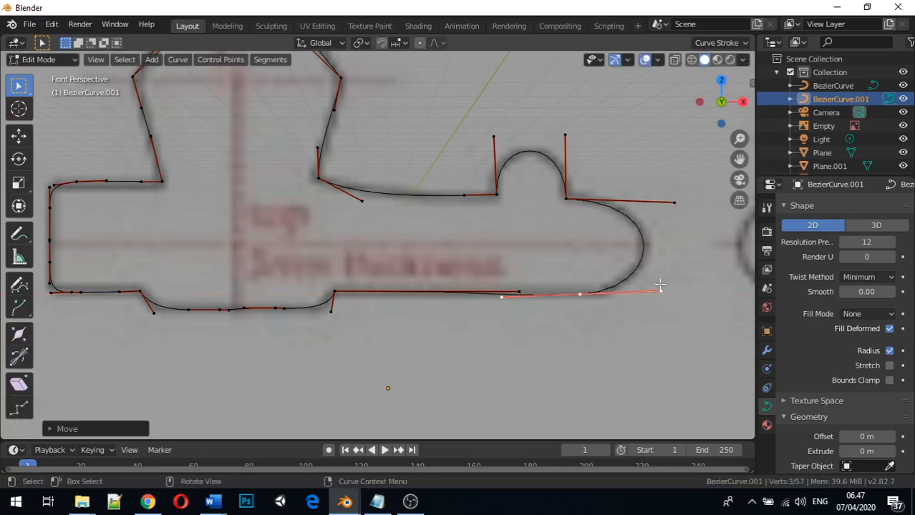
Return to Object Mode and select the bottom part's curve outline
{"action": "scroll", "coordinate": [565, 259], "scroll_direction": "down", "scroll_amount": 7}
{"action": "scroll", "coordinate": [476, 220], "scroll_direction": "down", "scroll_amount": 4}
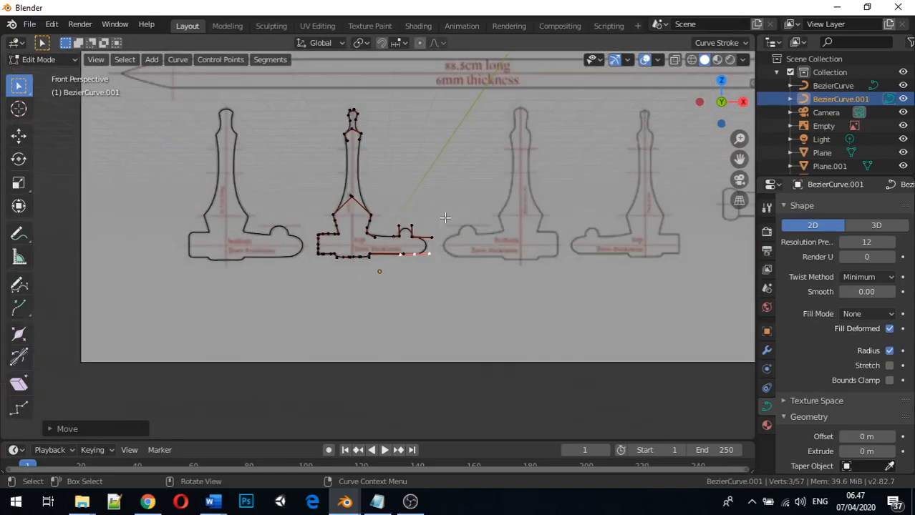
{"action": "key", "text": "Tab"}
{"action": "left_click", "coordinate": [298, 200]}
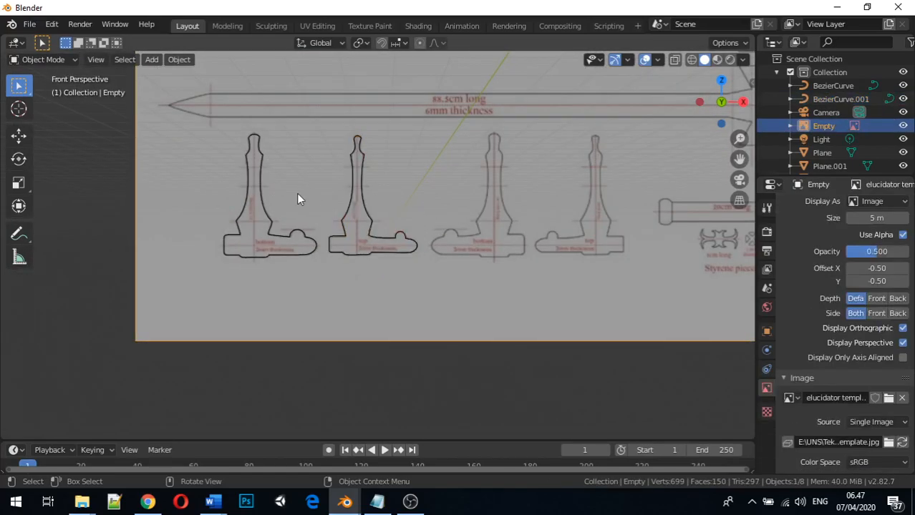
{"action": "left_click", "coordinate": [260, 197]}
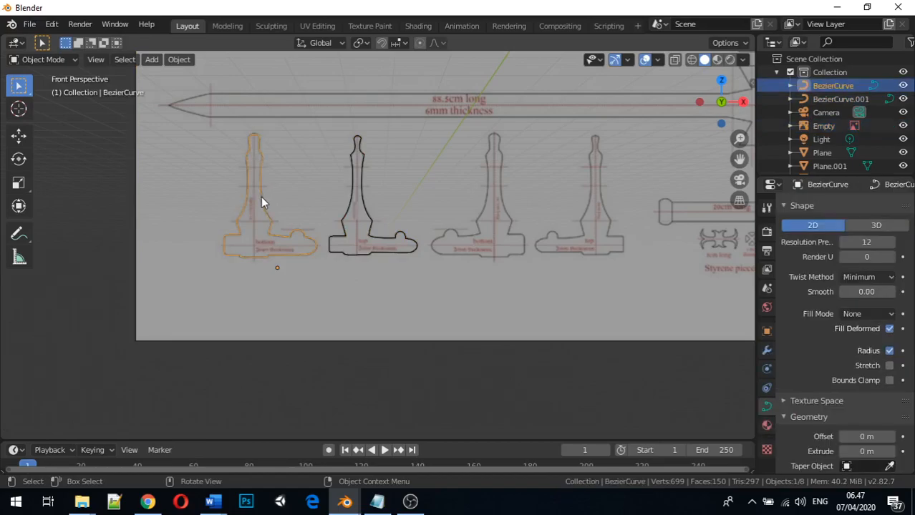
Examine the blueprint's blade, guard, handle and styrene piece drawings beside the two traced outlines
{"action": "scroll", "coordinate": [536, 148], "scroll_direction": "down", "scroll_amount": 1}
{"action": "middle_click_drag", "start_coordinate": [536, 142], "coordinate": [358, 424]}
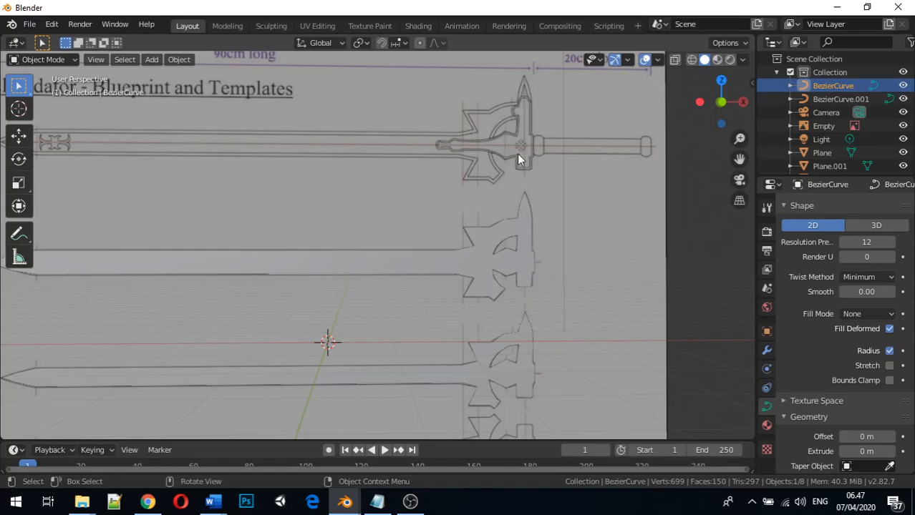
{"action": "middle_click_drag", "start_coordinate": [401, 350], "coordinate": [433, 123], "text": "shift"}
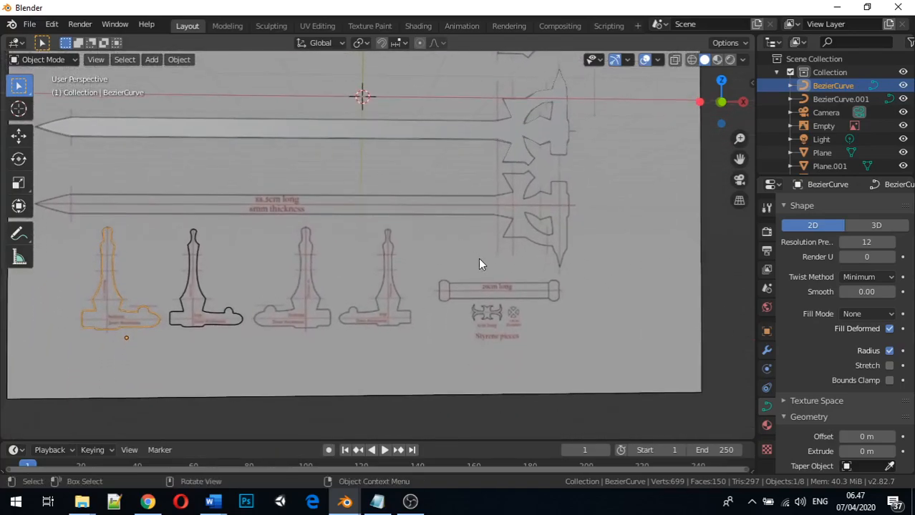
{"action": "left_click", "coordinate": [457, 290]}
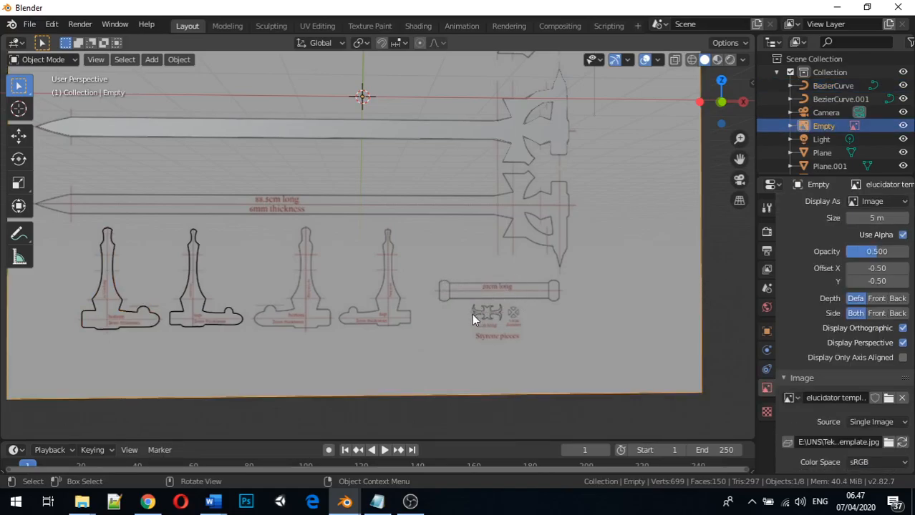
{"action": "middle_click_drag", "start_coordinate": [377, 218], "coordinate": [616, 402], "text": "shift"}
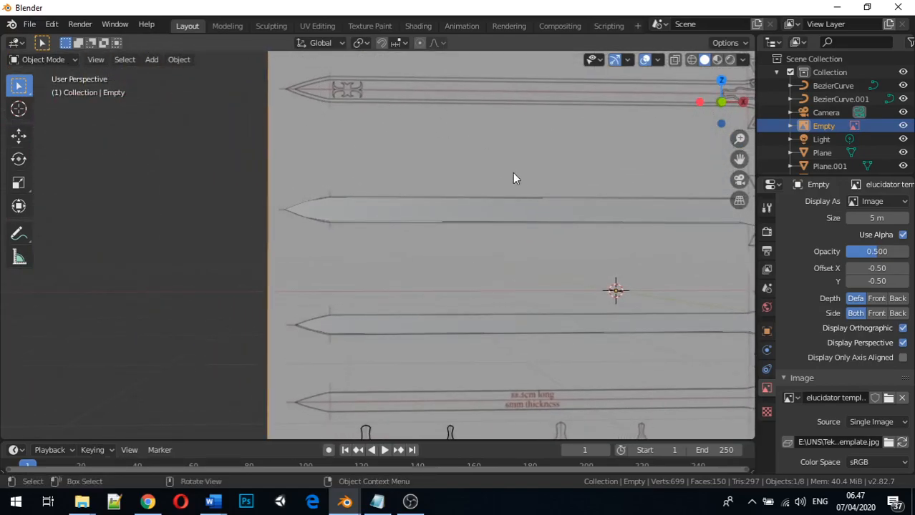
{"action": "key", "text": "KP_Decimal"}
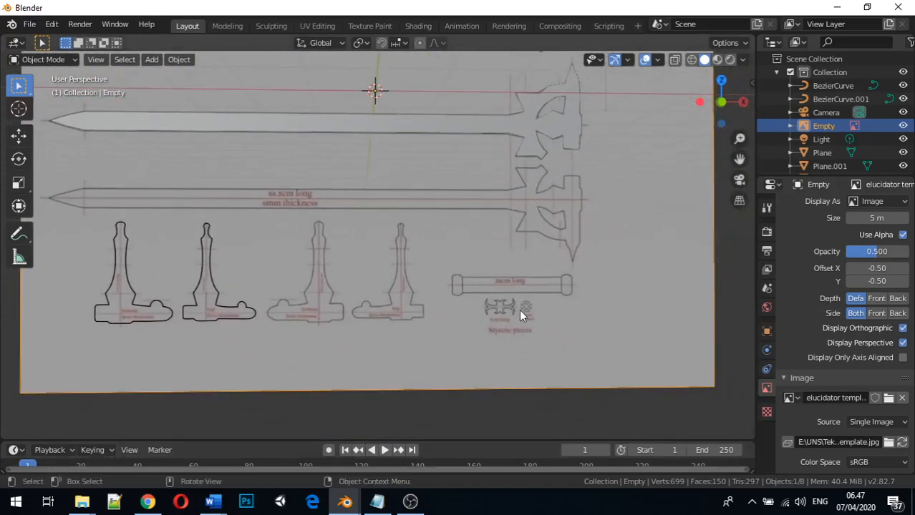
Add a cylinder mesh in front view for the sword's handle
{"action": "middle_click_drag", "start_coordinate": [484, 224], "coordinate": [474, 433], "text": "shift"}
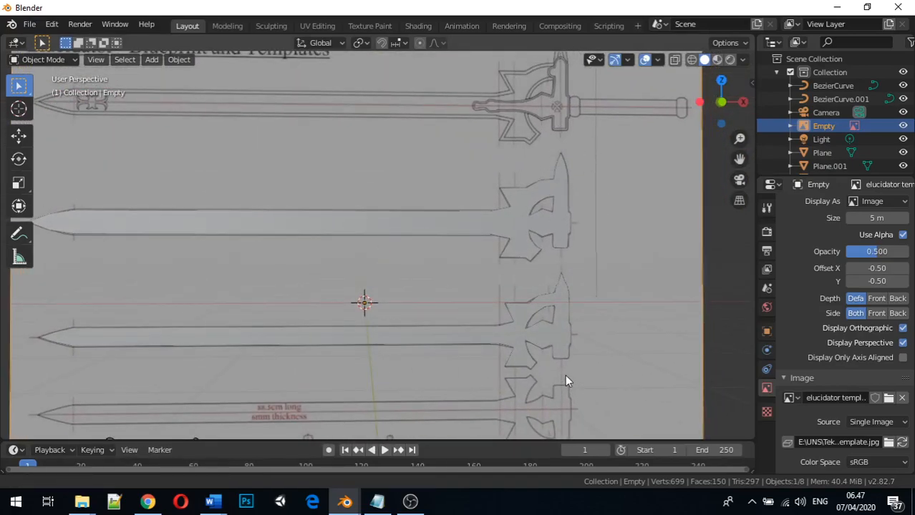
{"action": "middle_click_drag", "start_coordinate": [564, 375], "coordinate": [545, 225], "text": "shift"}
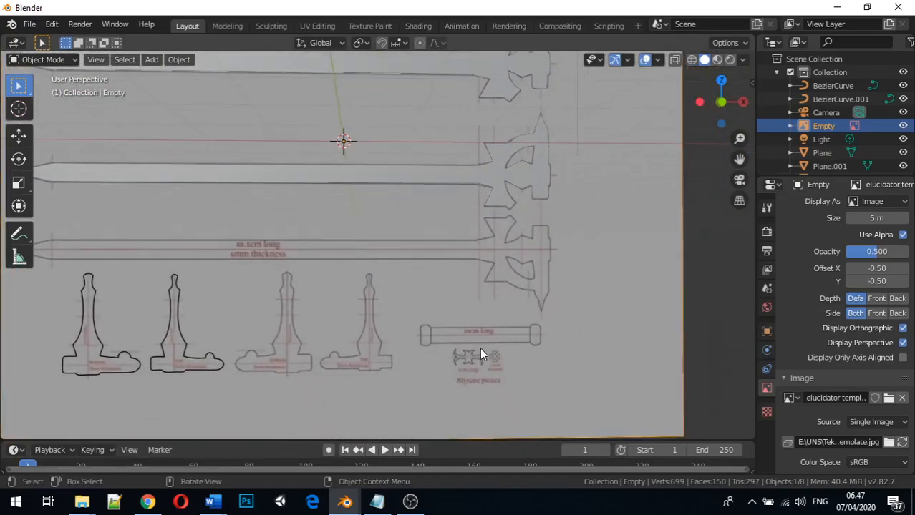
{"action": "middle_click_drag", "start_coordinate": [491, 335], "coordinate": [485, 334]}
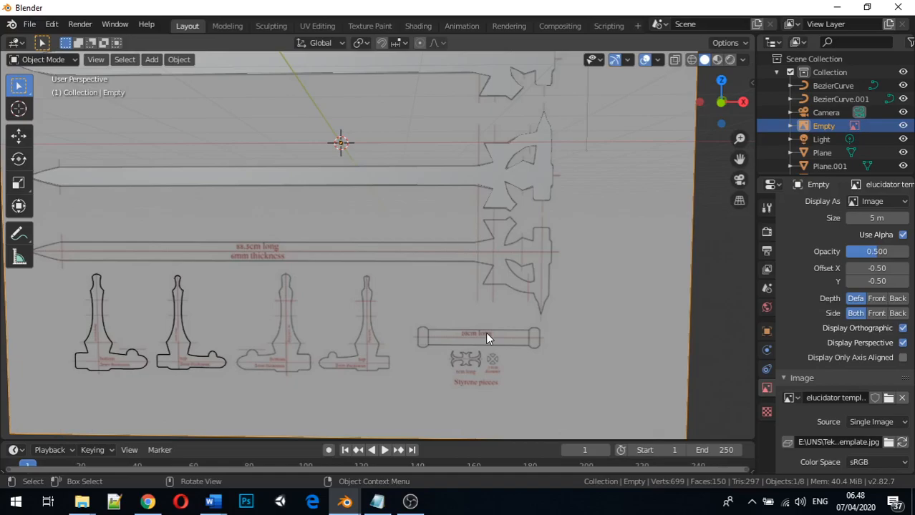
{"action": "key", "text": "1"}
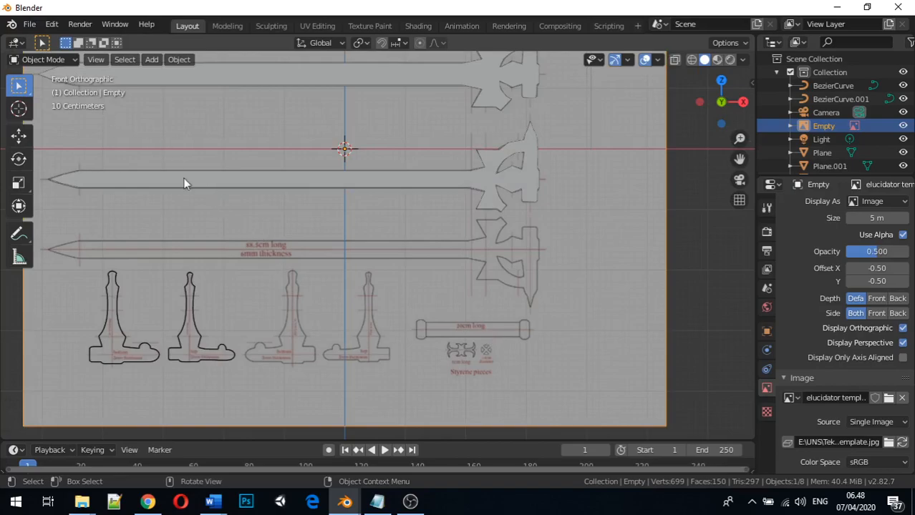
{"action": "scroll", "coordinate": [405, 298], "scroll_direction": "up", "scroll_amount": 3}
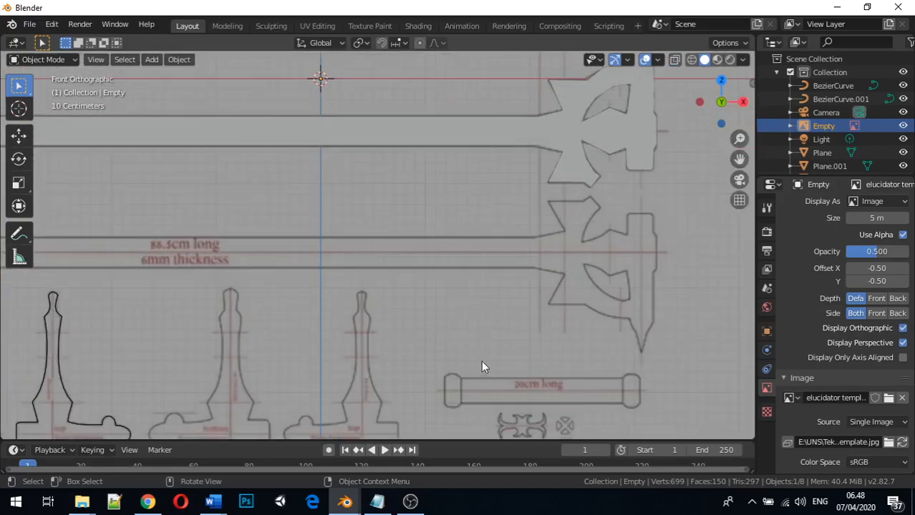
{"action": "key", "text": "shift+a"}
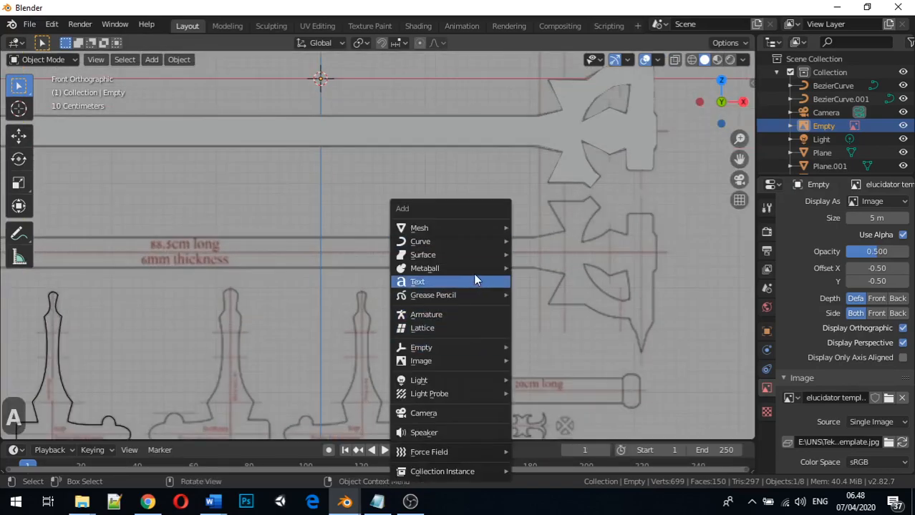
{"action": "mouse_move", "coordinate": [465, 229]}
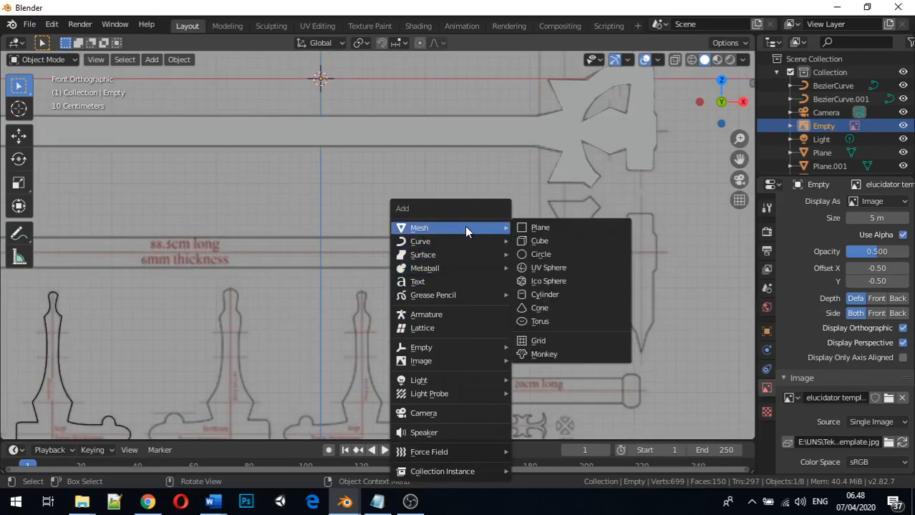
{"action": "left_click", "coordinate": [566, 294]}
Scale the cylinder down uniformly to about 0.14 so it is close to the handle drawing's thickness
{"action": "scroll", "coordinate": [444, 212], "scroll_direction": "down", "scroll_amount": 5}
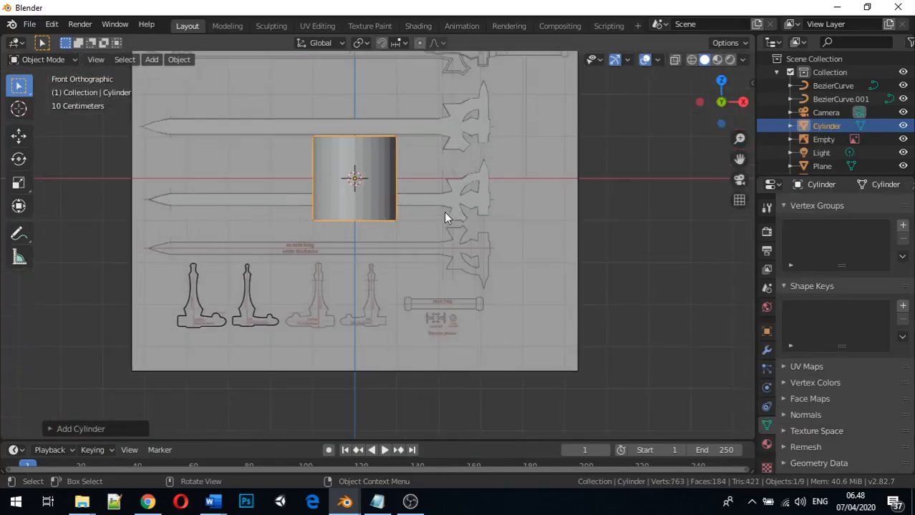
{"action": "scroll", "coordinate": [444, 212], "scroll_direction": "up", "scroll_amount": 3}
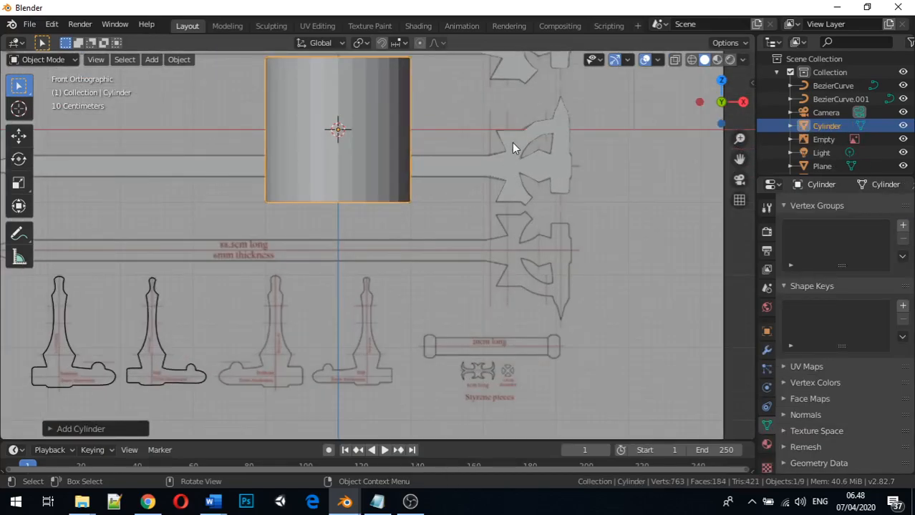
{"action": "key", "text": "s"}
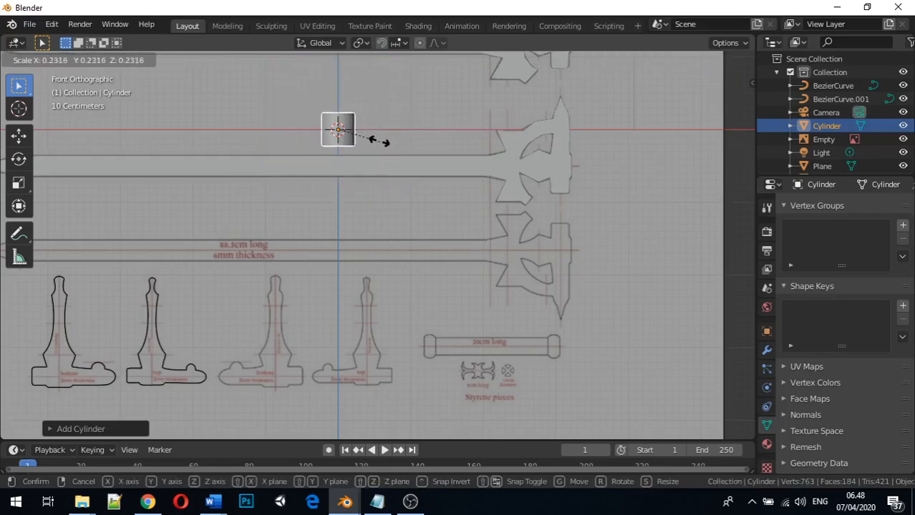
{"action": "left_click", "coordinate": [364, 136]}
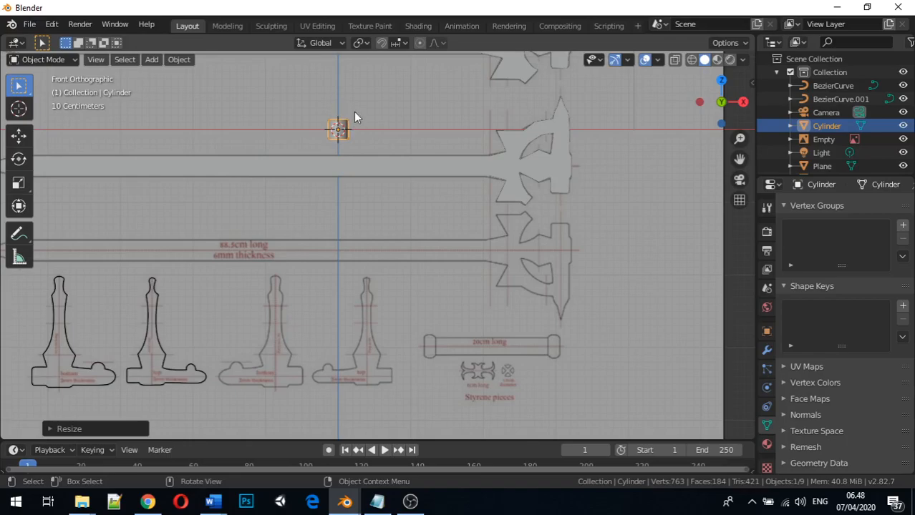
Set the cylinder's Y rotation to 90° so it lies lengthwise like the handle drawing
{"action": "left_click", "coordinate": [767, 333]}
{"action": "left_click", "coordinate": [861, 245]}
{"action": "key", "text": "Return"}
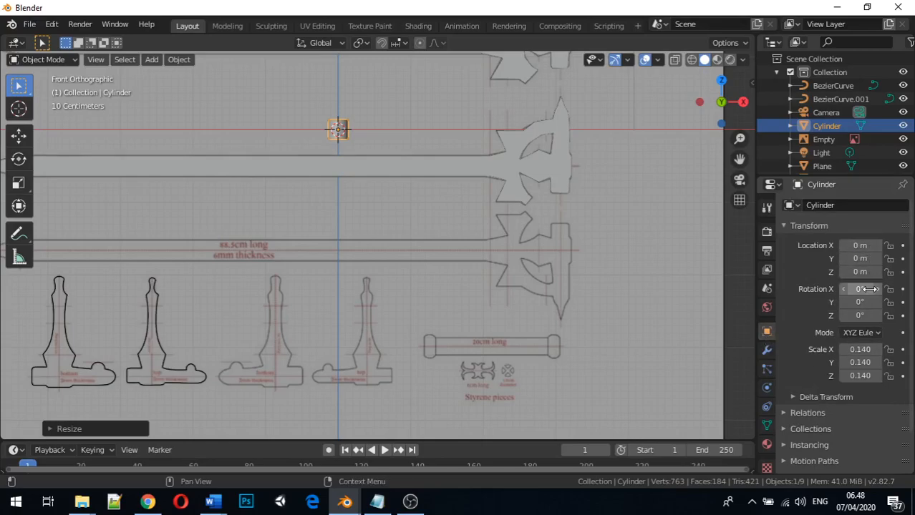
{"action": "left_click", "coordinate": [865, 301]}
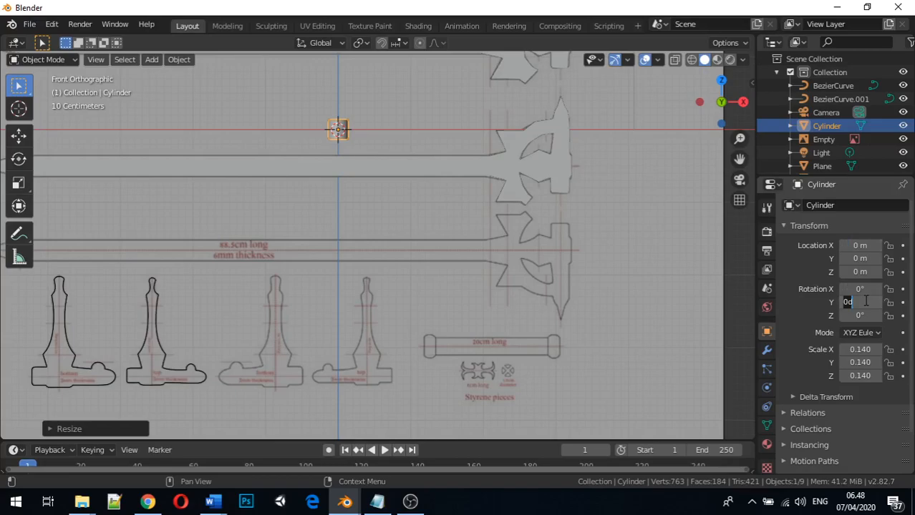
{"action": "type", "text": "90"}
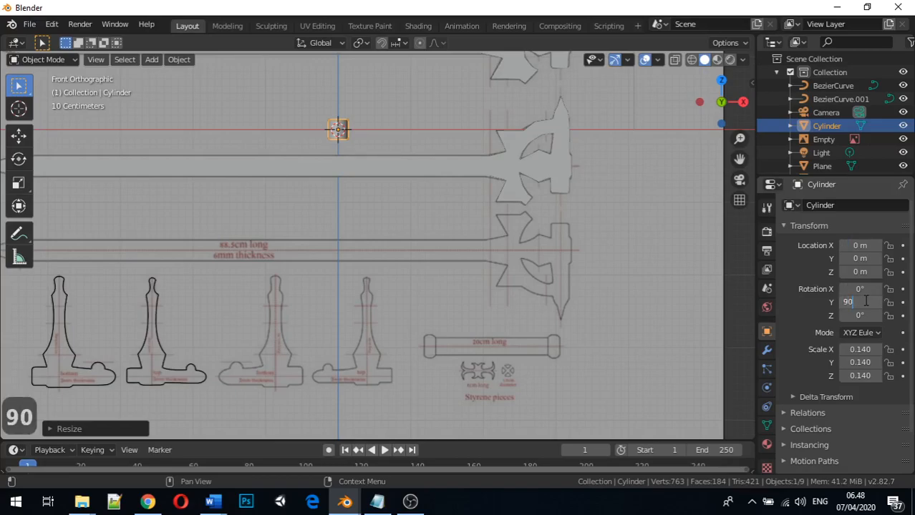
{"action": "key", "text": "Return"}
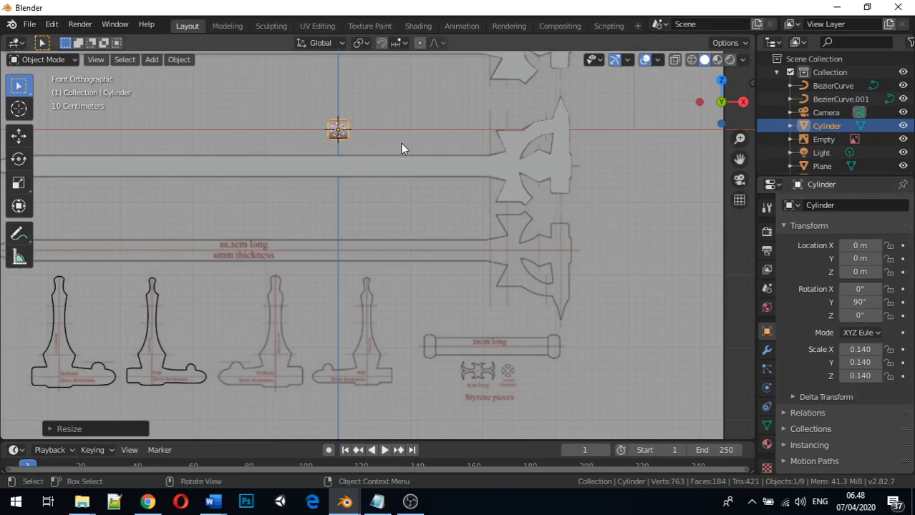
Move the cylinder about 2.24 m along X and about -2.99 m along Z onto the handle drawing
{"action": "key", "text": "g"}
{"action": "key", "text": "x"}
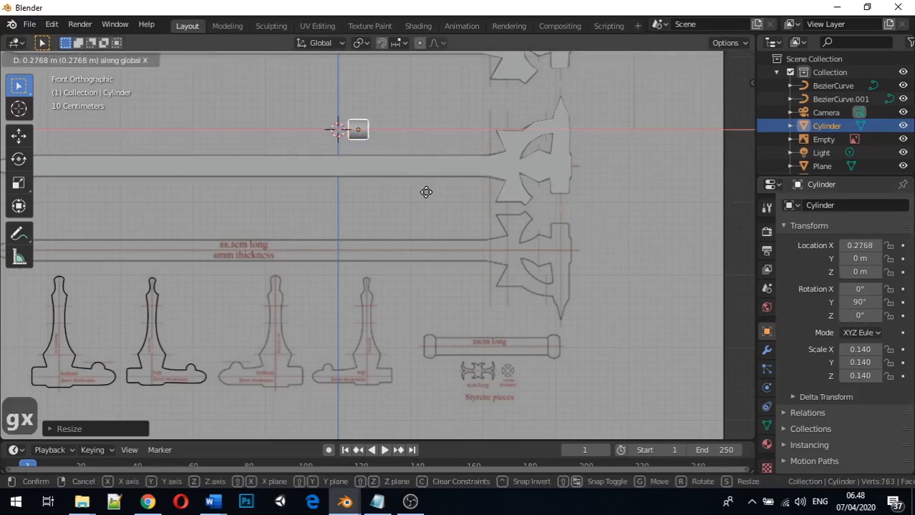
{"action": "left_click", "coordinate": [564, 256]}
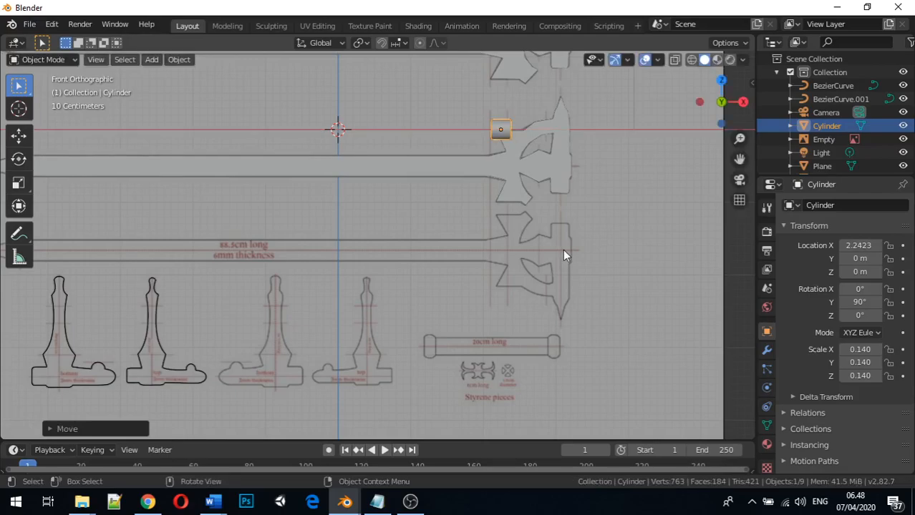
{"action": "key", "text": "g"}
{"action": "key", "text": "z"}
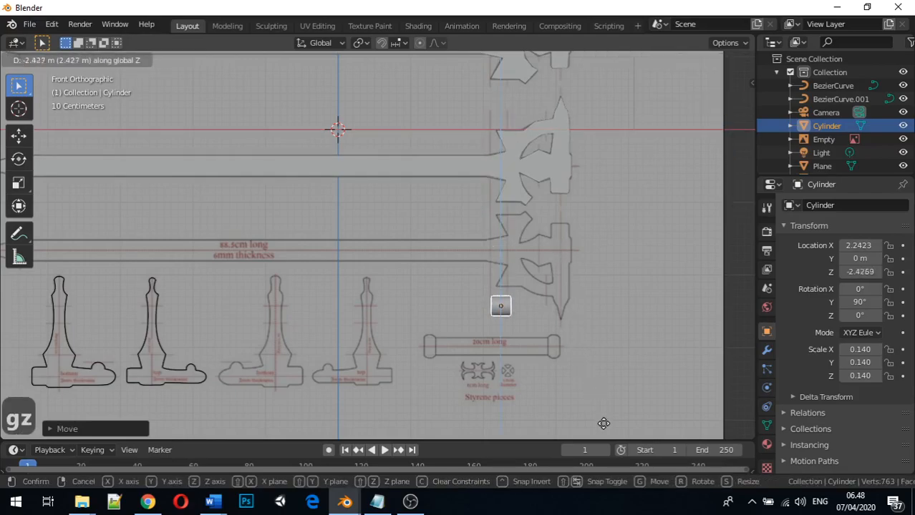
{"action": "left_click", "coordinate": [588, 54]}
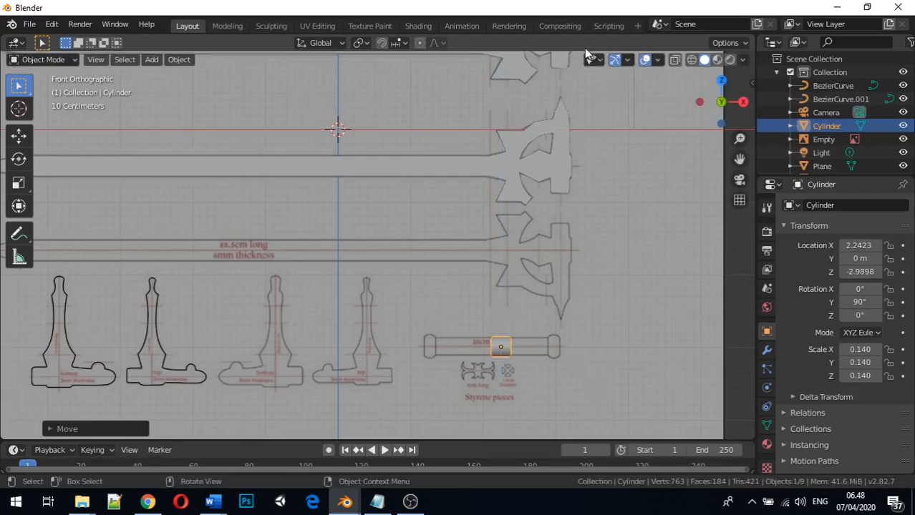
Shift the cylinder along X to about 2.10 m, at the middle of the handle drawing
{"action": "scroll", "coordinate": [507, 358], "scroll_direction": "up", "scroll_amount": 2}
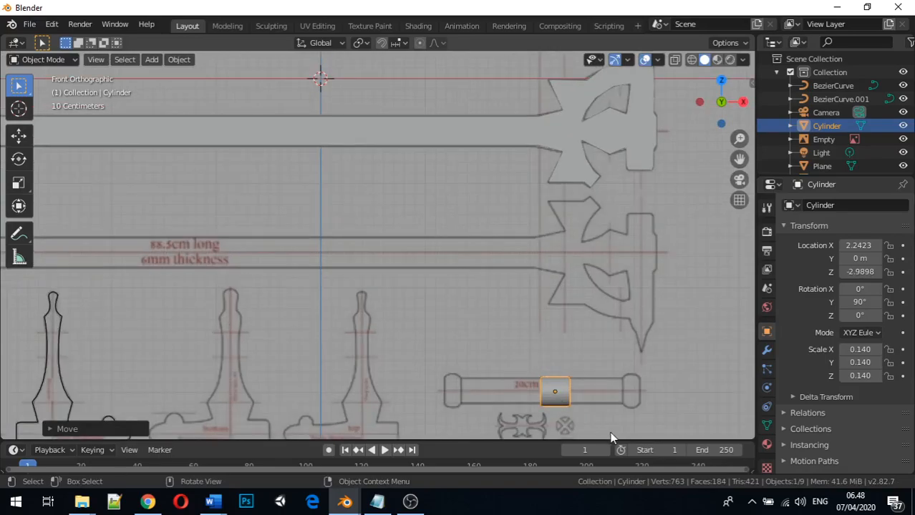
{"action": "key", "text": "g"}
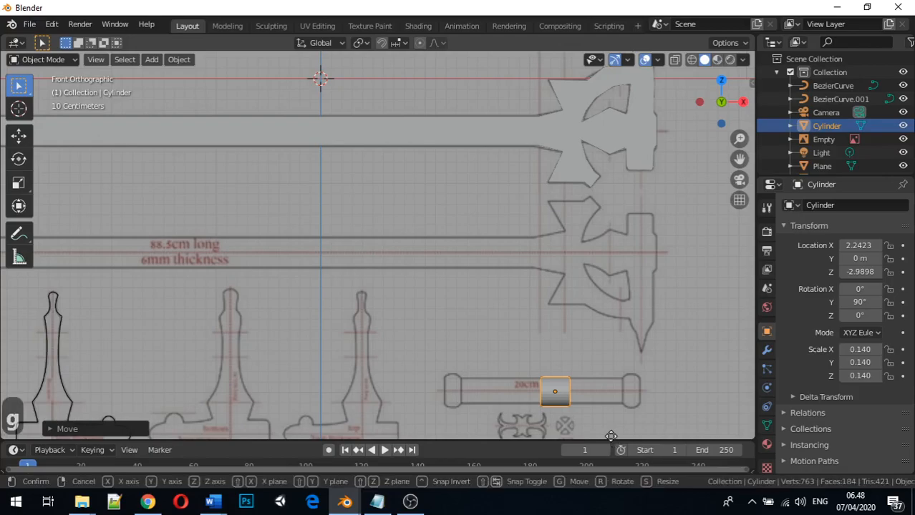
{"action": "key", "text": "x"}
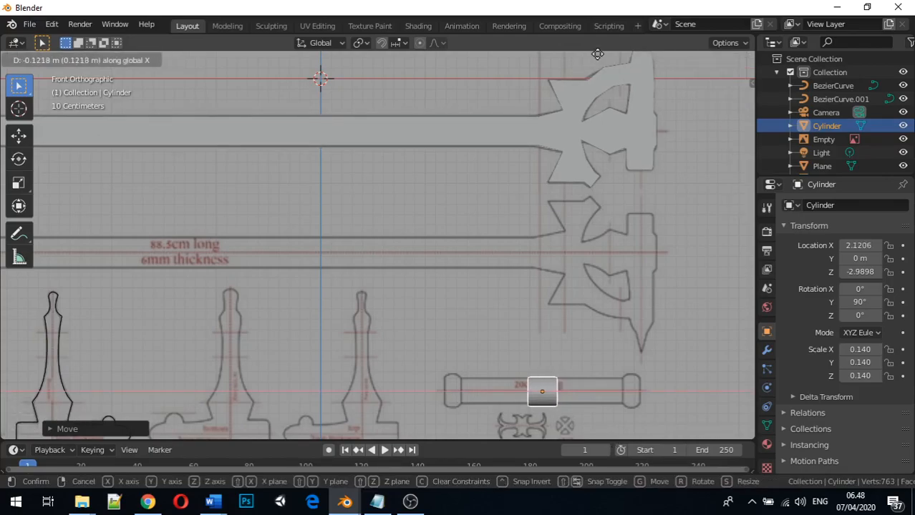
{"action": "left_click", "coordinate": [596, 60]}
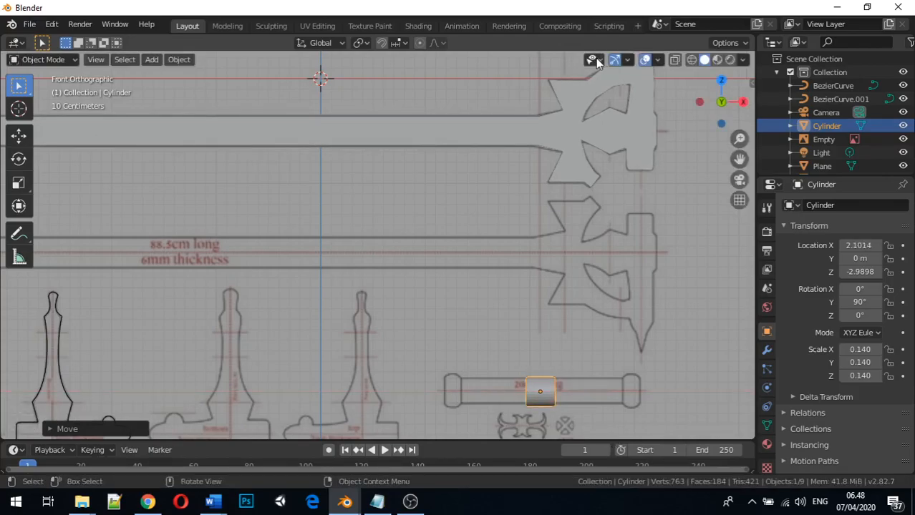
Stretch the cylinder along global X to span the handle drawing between its end caps, bringing its lengthwise scale to about 0.76
{"action": "middle_click_drag", "start_coordinate": [655, 293], "coordinate": [557, 298]}
{"action": "scroll", "coordinate": [557, 301], "scroll_direction": "up", "scroll_amount": 1}
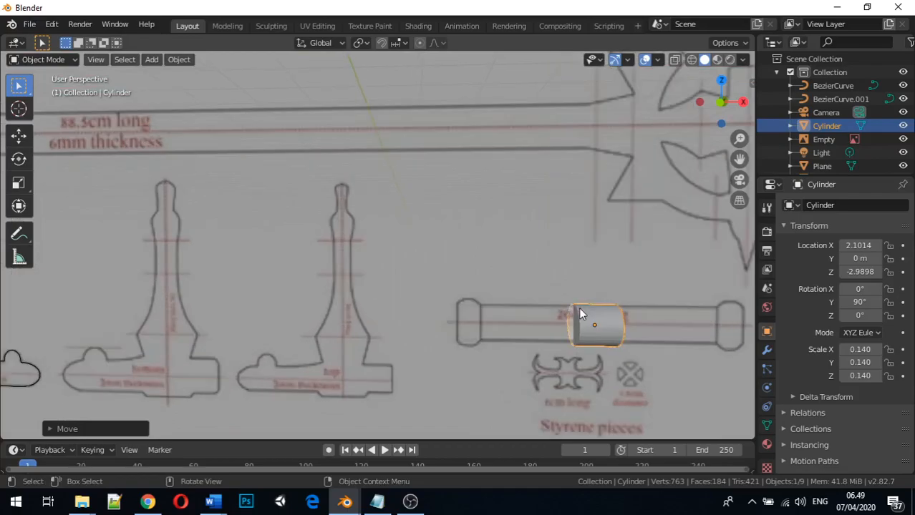
{"action": "key", "text": "1"}
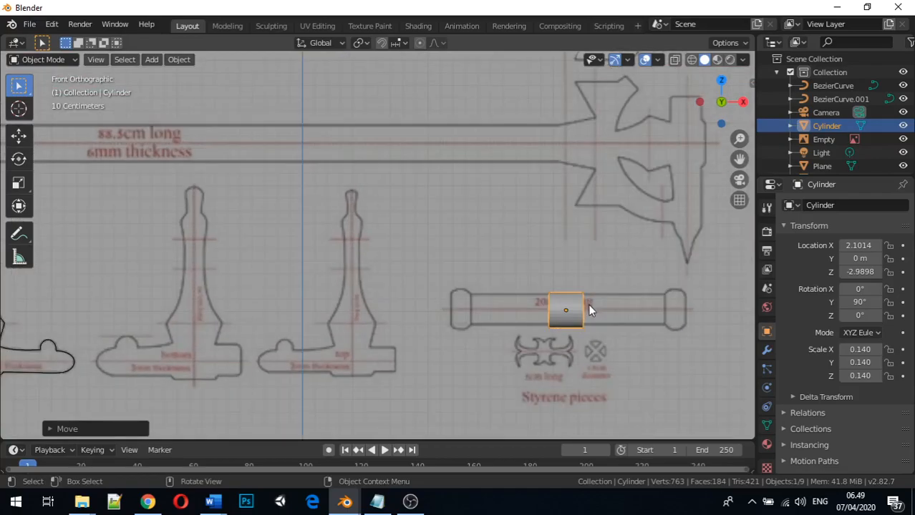
{"action": "key", "text": "s"}
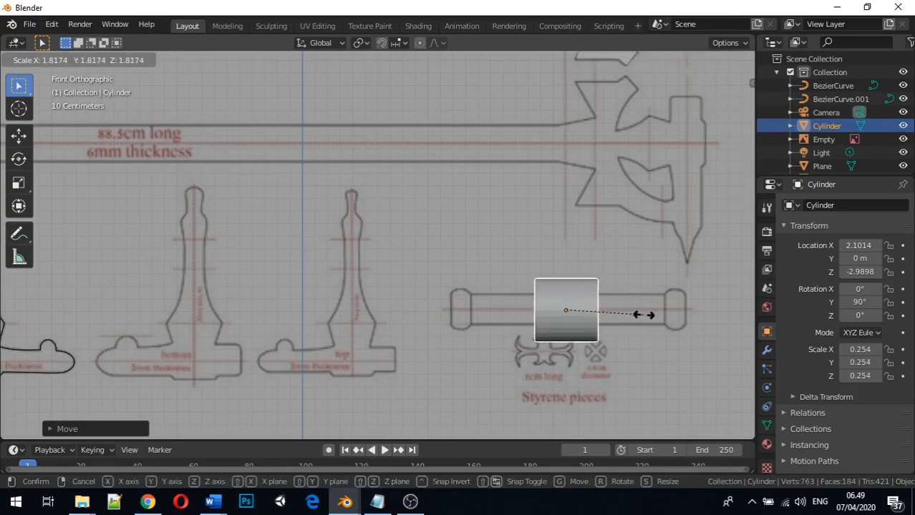
{"action": "key", "text": "x"}
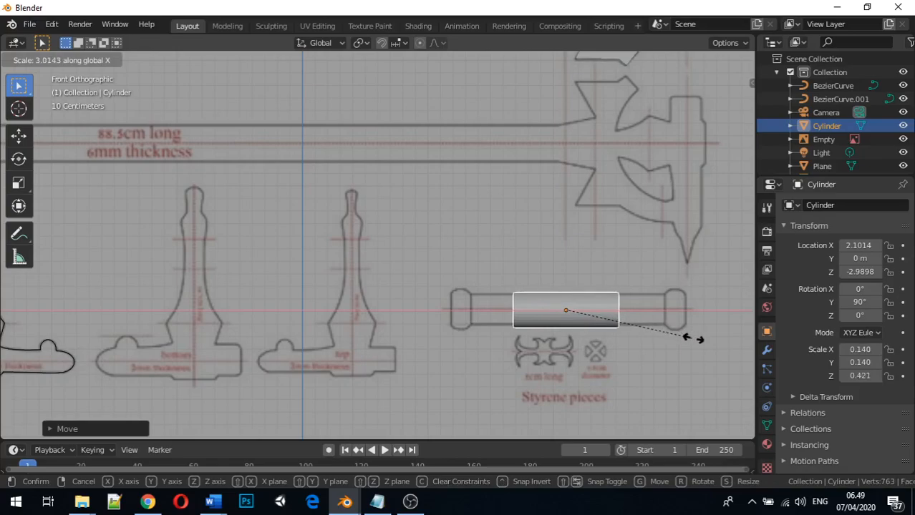
{"action": "left_click", "coordinate": [37, 361]}
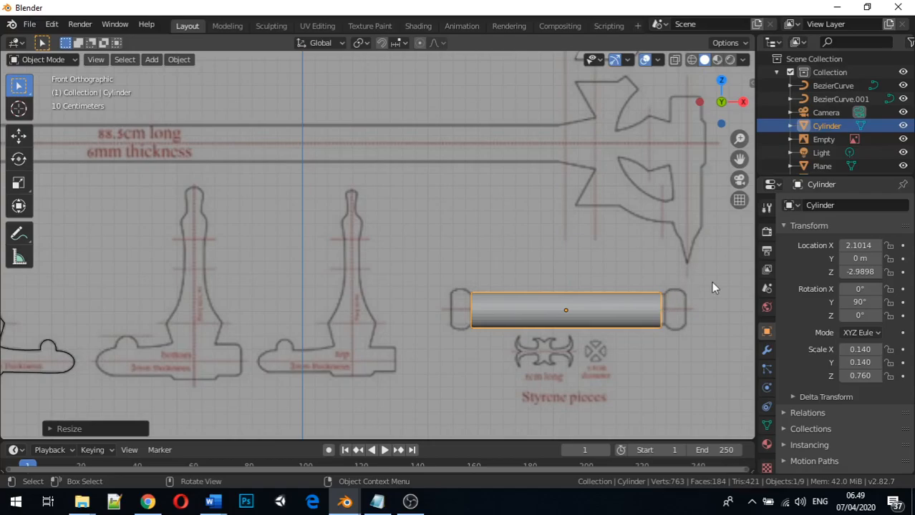
Scale the cylinder uniformly by about 0.86 to match the handle's thickness and raise it to about -2.979 m in Z
{"action": "key", "text": "s"}
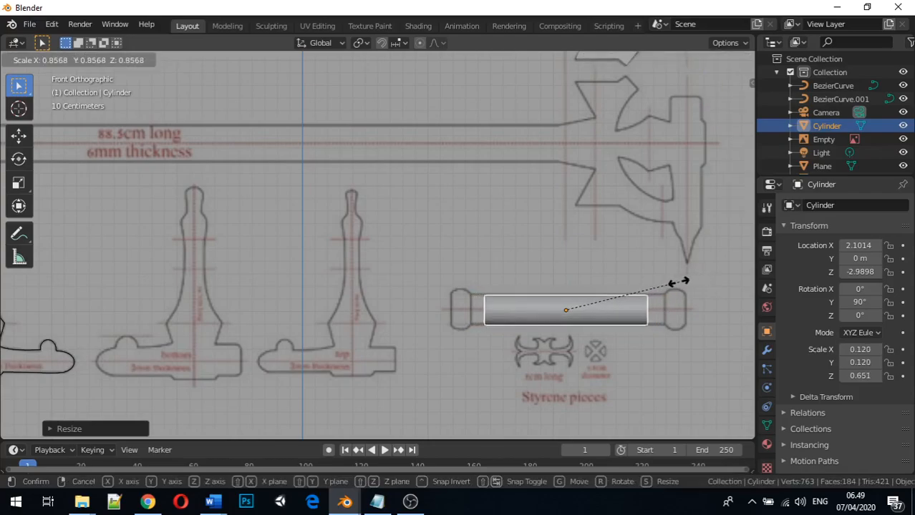
{"action": "left_click", "coordinate": [675, 292]}
{"action": "key", "text": "g"}
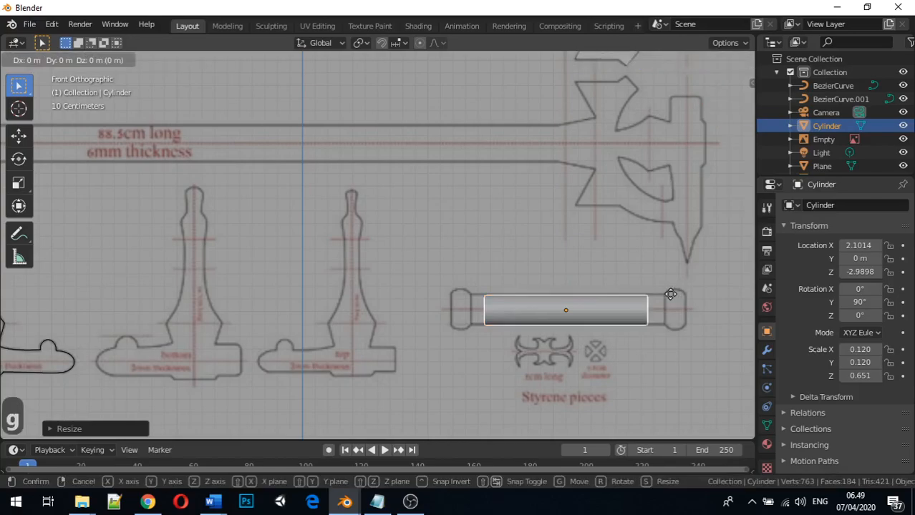
{"action": "key", "text": "x"}
{"action": "key", "text": "z"}
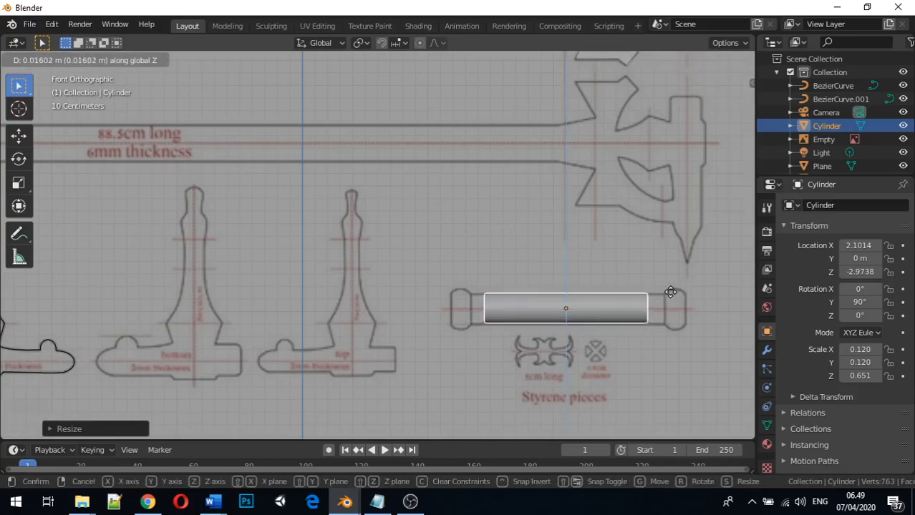
{"action": "left_click", "coordinate": [673, 299]}
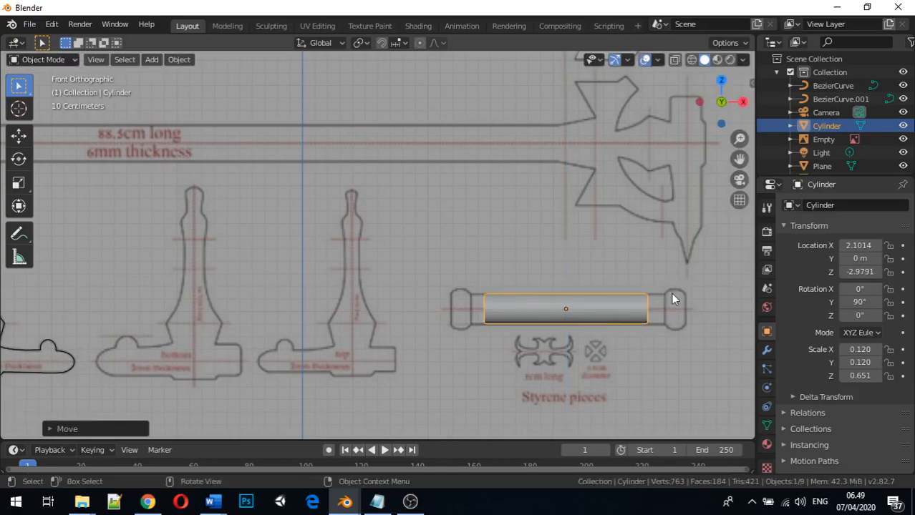
Move the cylinder along X to about 2.117 m and stretch it along X to a lengthwise scale of about 0.771, meeting both end caps
{"action": "key", "text": "g"}
{"action": "key", "text": "x"}
{"action": "left_click", "coordinate": [675, 295]}
{"action": "key", "text": "s"}
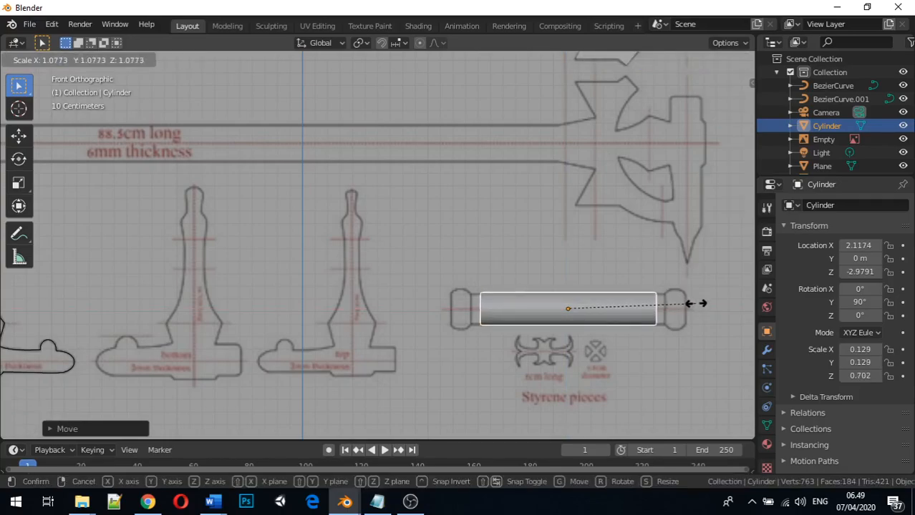
{"action": "key", "text": "z"}
{"action": "key", "text": "x"}
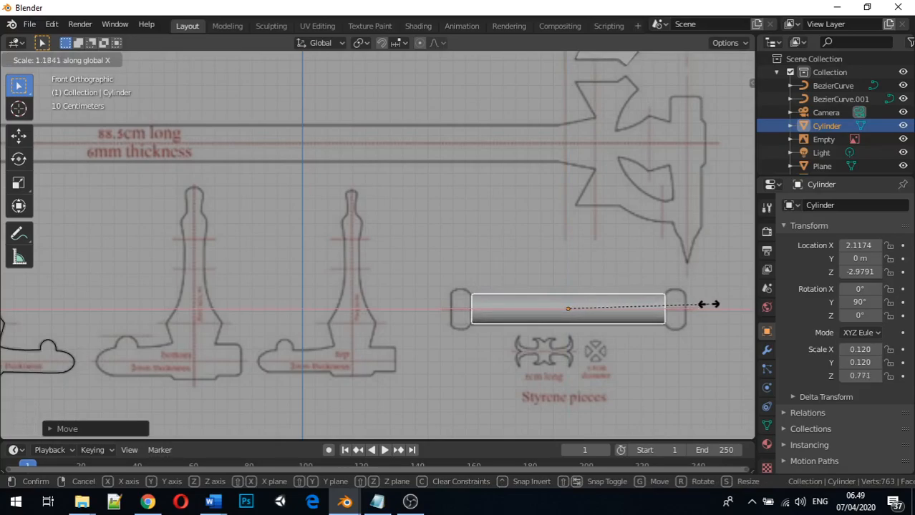
{"action": "left_click", "coordinate": [709, 309]}
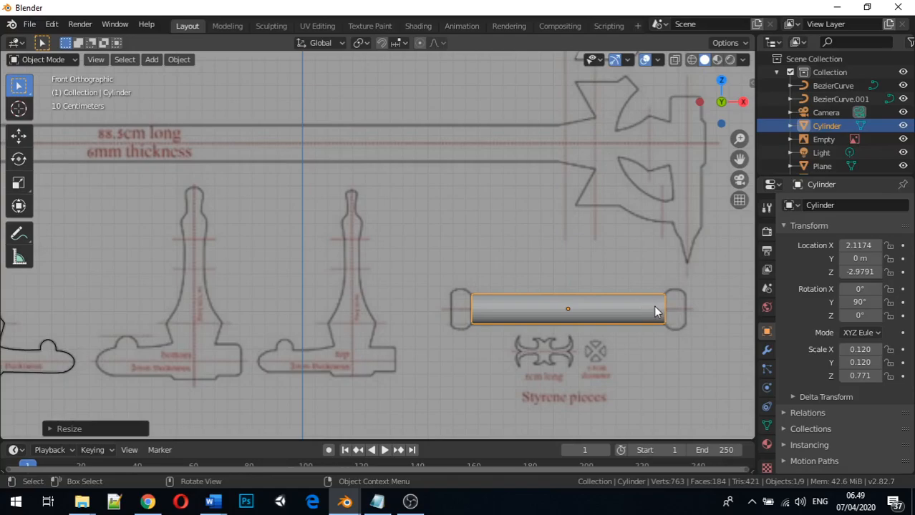
Extrude the cylinder's +X end face about 0.163 m along global X to the outer edge of the drawn end cap
{"action": "key", "text": "Tab"}
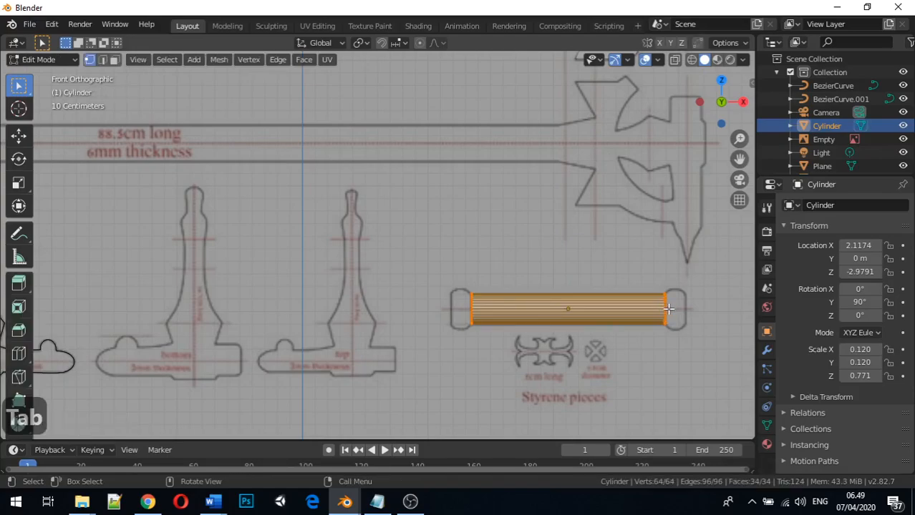
{"action": "scroll", "coordinate": [667, 309], "scroll_direction": "up", "scroll_amount": 1}
{"action": "left_click", "coordinate": [722, 312]}
{"action": "middle_click_drag", "start_coordinate": [729, 318], "coordinate": [489, 325]}
{"action": "scroll", "coordinate": [724, 309], "scroll_direction": "down", "scroll_amount": 4}
{"action": "scroll", "coordinate": [722, 309], "scroll_direction": "up", "scroll_amount": 1}
{"action": "scroll", "coordinate": [489, 325], "scroll_direction": "up", "scroll_amount": 3}
{"action": "middle_click_drag", "start_coordinate": [418, 332], "coordinate": [239, 279], "text": "shift"}
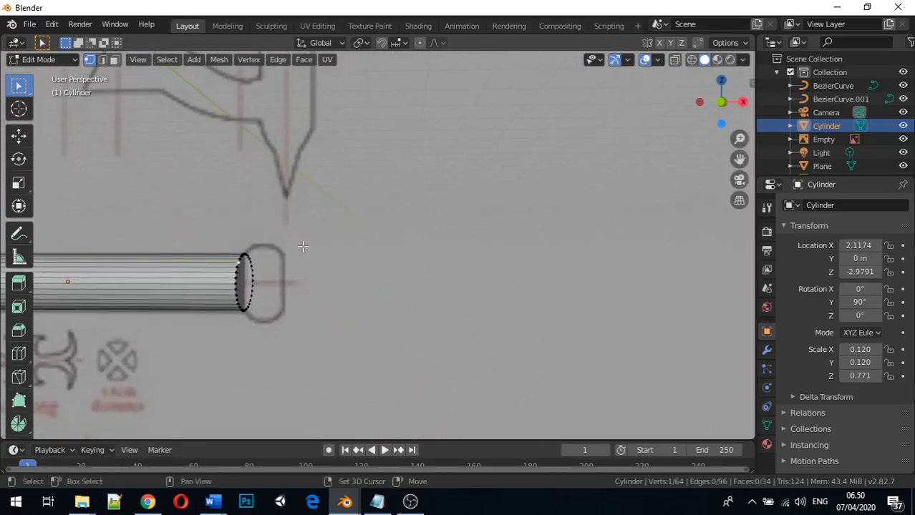
{"action": "left_click", "coordinate": [235, 273], "text": "alt"}
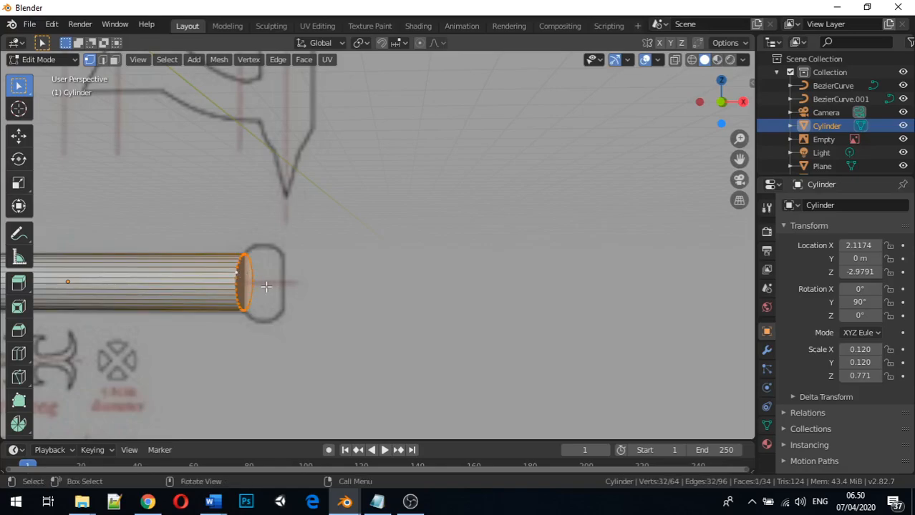
{"action": "key", "text": "KP_1"}
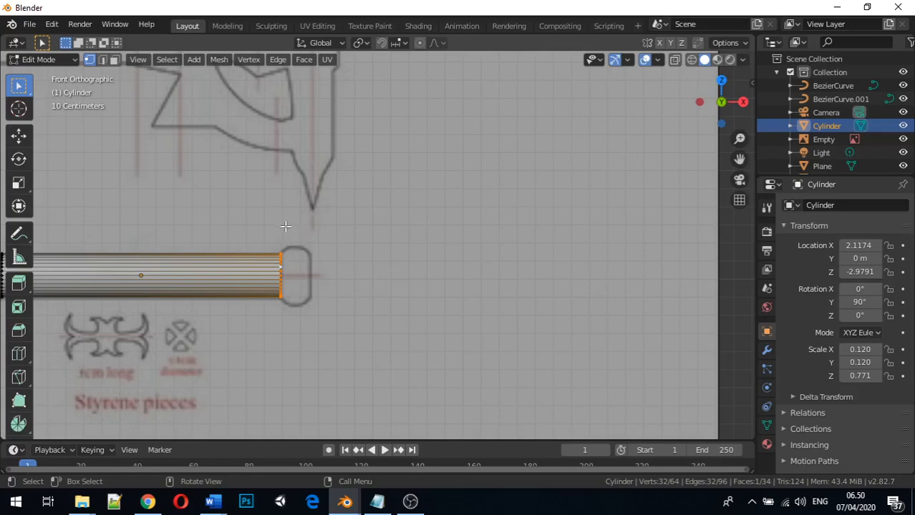
{"action": "key", "text": "e"}
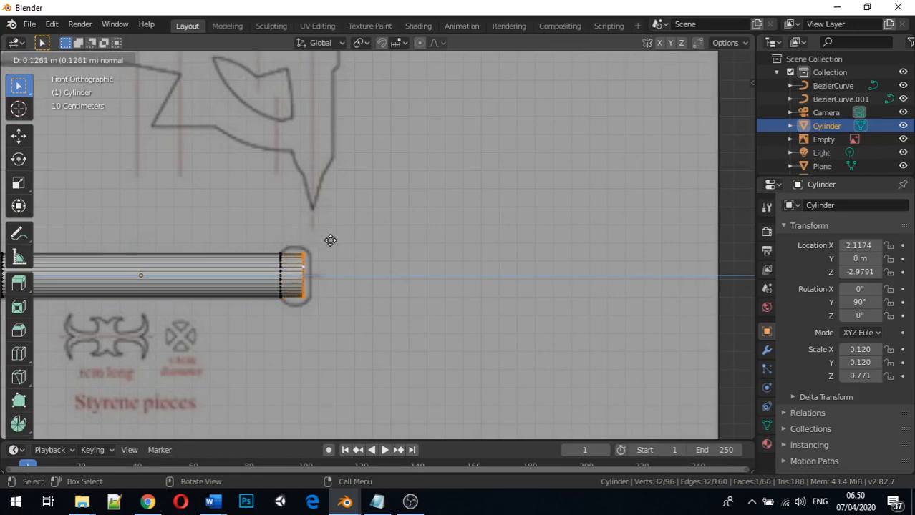
{"action": "key", "text": "x"}
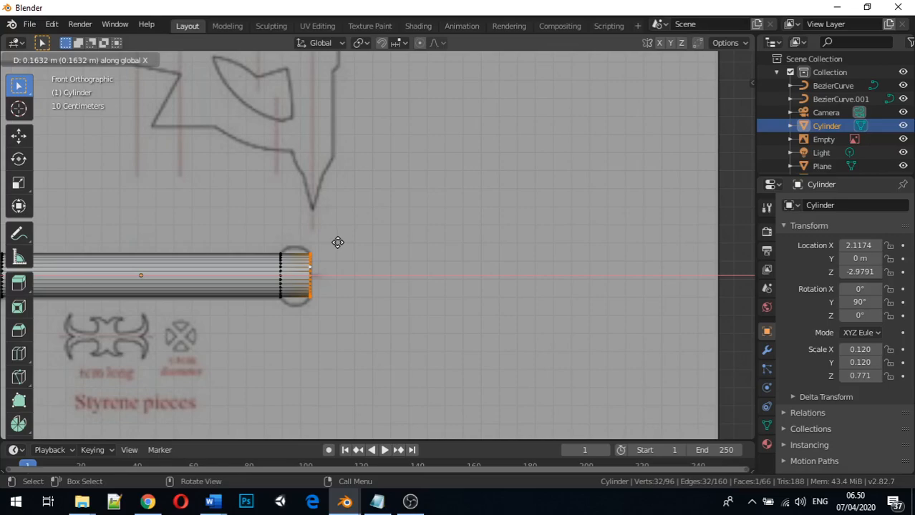
{"action": "left_click", "coordinate": [337, 243]}
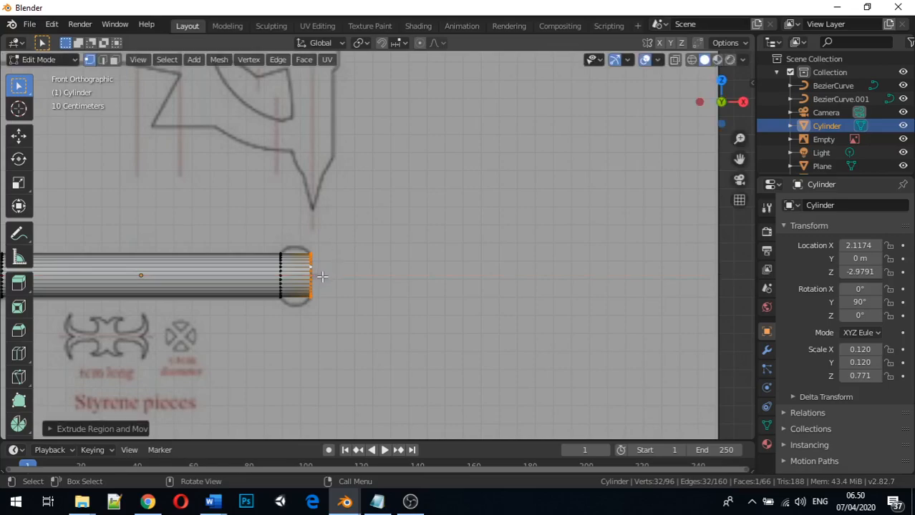
Add three evenly spaced loop cuts around the newly extruded section at the handle's +X end
{"action": "scroll", "coordinate": [295, 275], "scroll_direction": "up", "scroll_amount": 1}
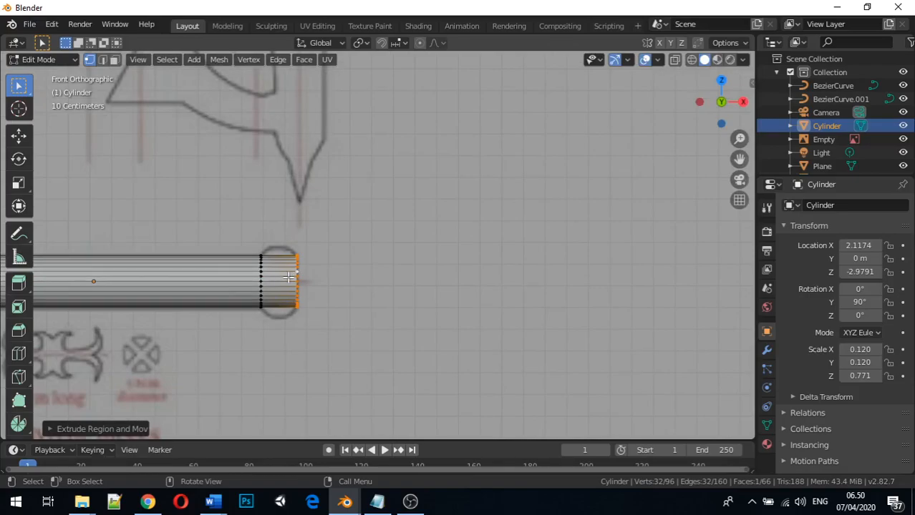
{"action": "key", "text": "ctrl"}
{"action": "key", "text": "ctrl+r"}
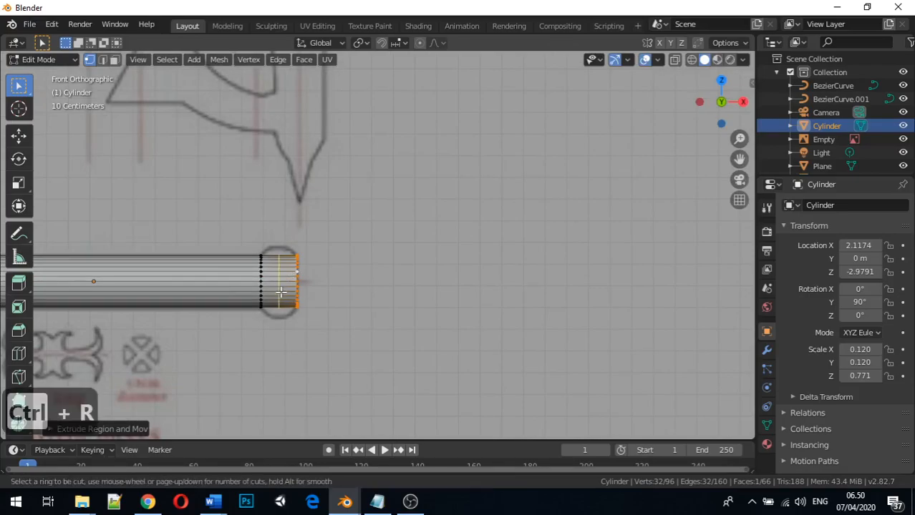
{"action": "scroll", "coordinate": [280, 291], "scroll_direction": "up", "scroll_amount": 2}
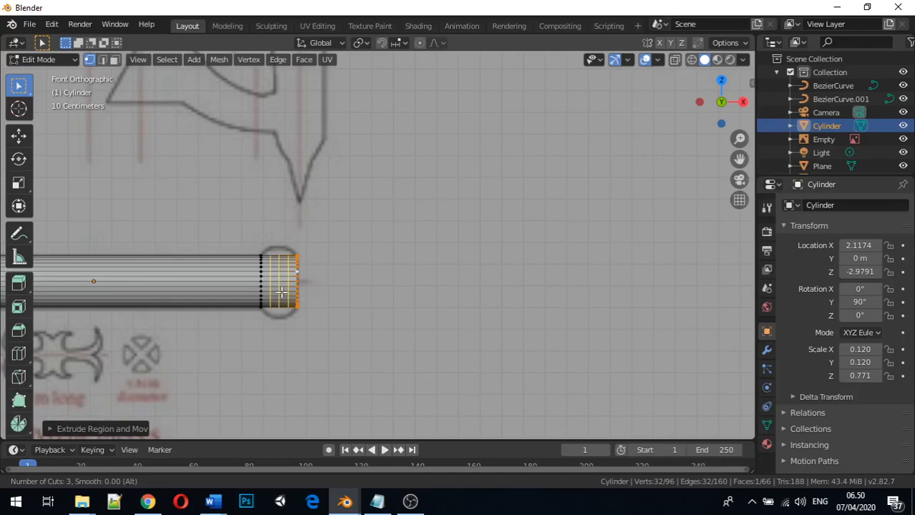
{"action": "left_click", "coordinate": [281, 292]}
{"action": "right_click", "coordinate": [281, 291]}
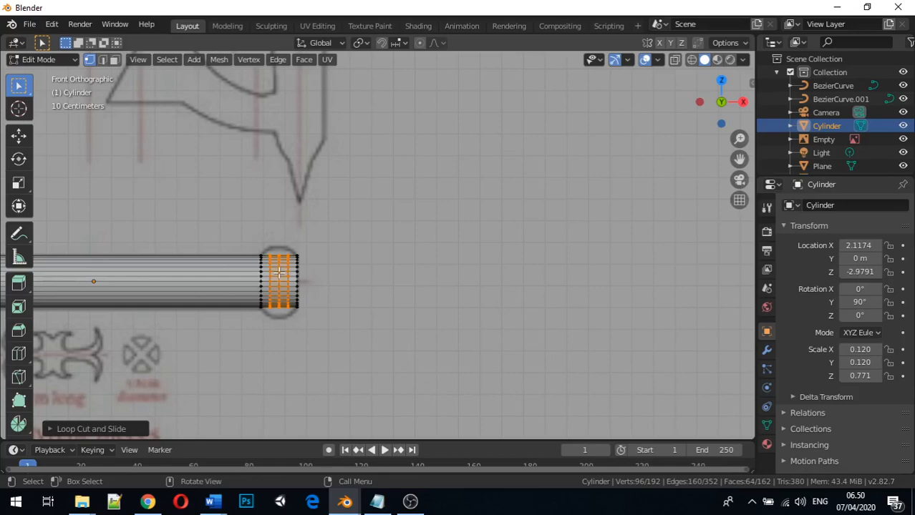
Scale the middle edge loop of the +X end section by about 1.38 to match the drawn cap's full thickness
{"action": "left_click", "coordinate": [279, 273], "text": "alt"}
{"action": "left_click", "coordinate": [279, 272], "text": "alt"}
{"action": "left_click", "coordinate": [279, 274], "text": "alt"}
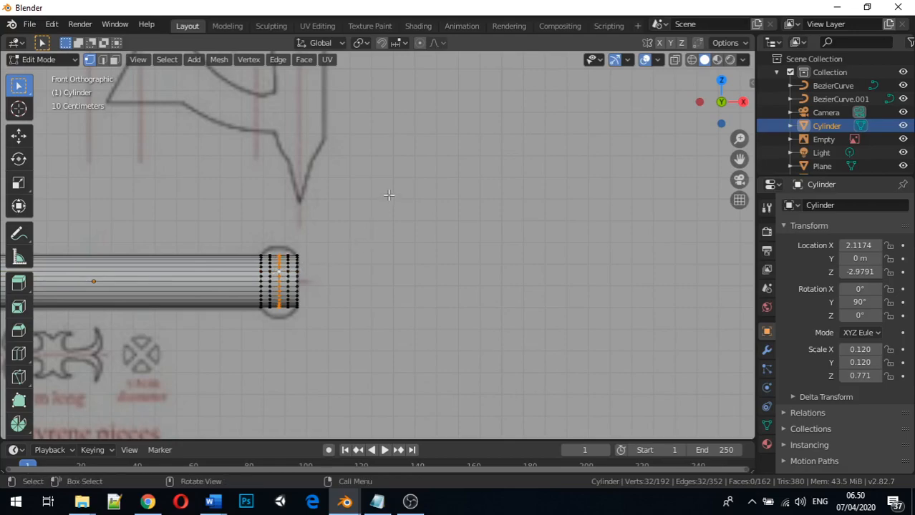
{"action": "key", "text": "s"}
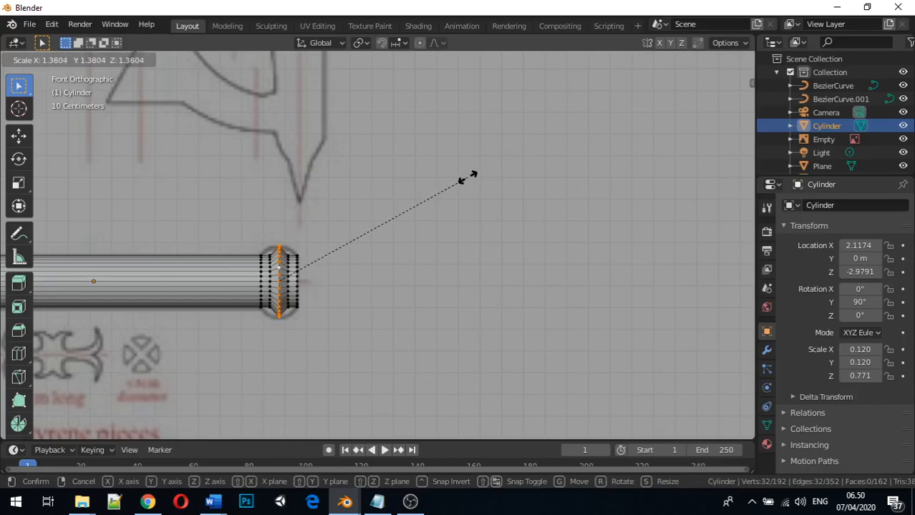
{"action": "left_click", "coordinate": [469, 176]}
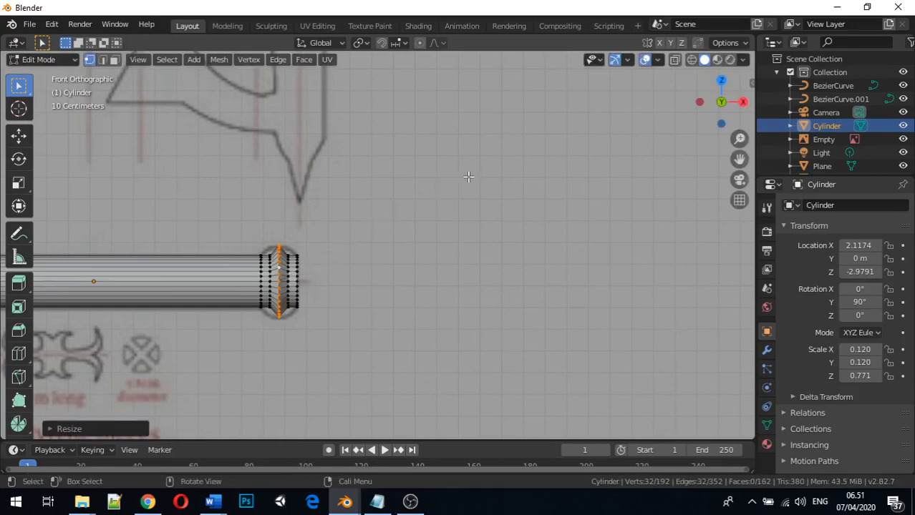
Round the +X end cap by scaling its outer edge loop by about 1.32 and its inner loop by about 1.26
{"action": "left_click", "coordinate": [290, 272], "text": "alt"}
{"action": "left_click", "coordinate": [289, 272], "text": "alt"}
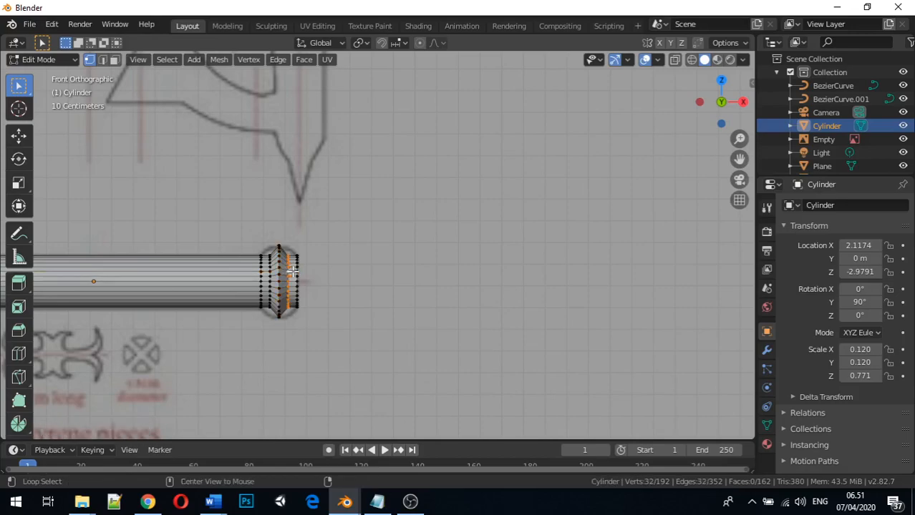
{"action": "key", "text": "s"}
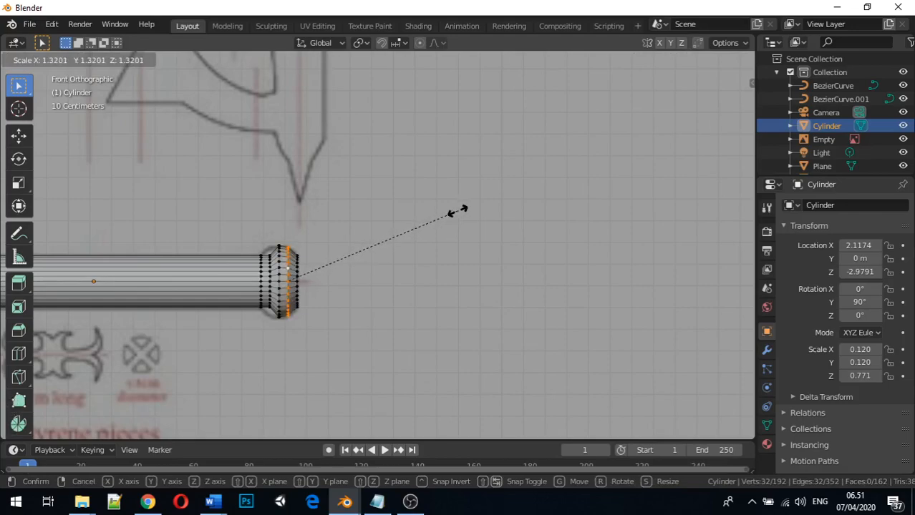
{"action": "left_click", "coordinate": [457, 212]}
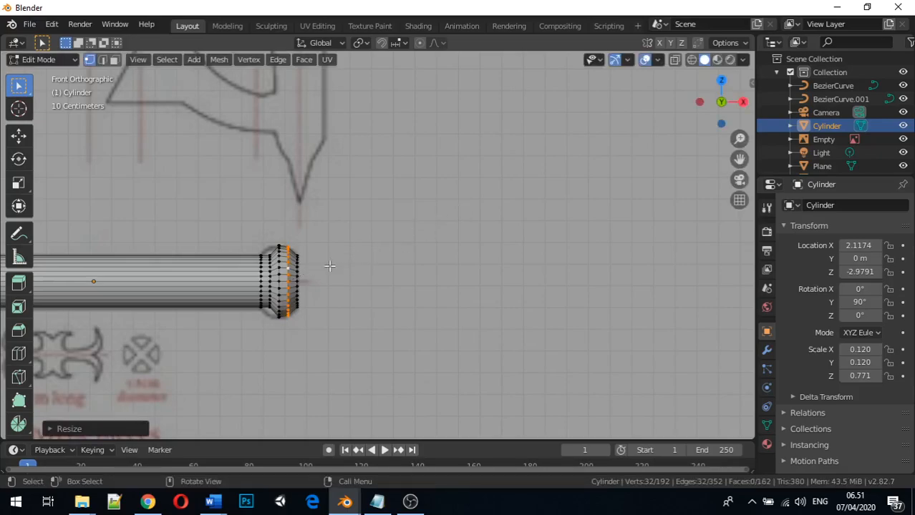
{"action": "left_click", "coordinate": [271, 272], "text": "alt"}
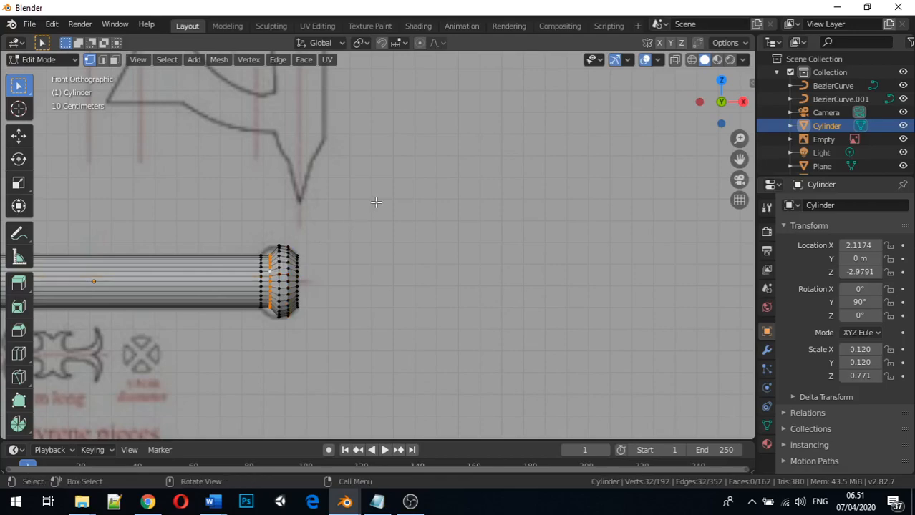
{"action": "key", "text": "s"}
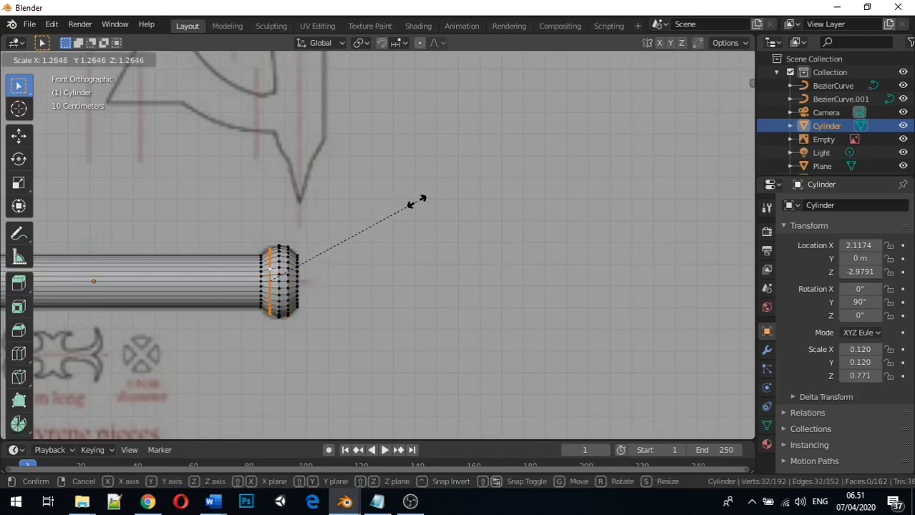
{"action": "left_click", "coordinate": [419, 202]}
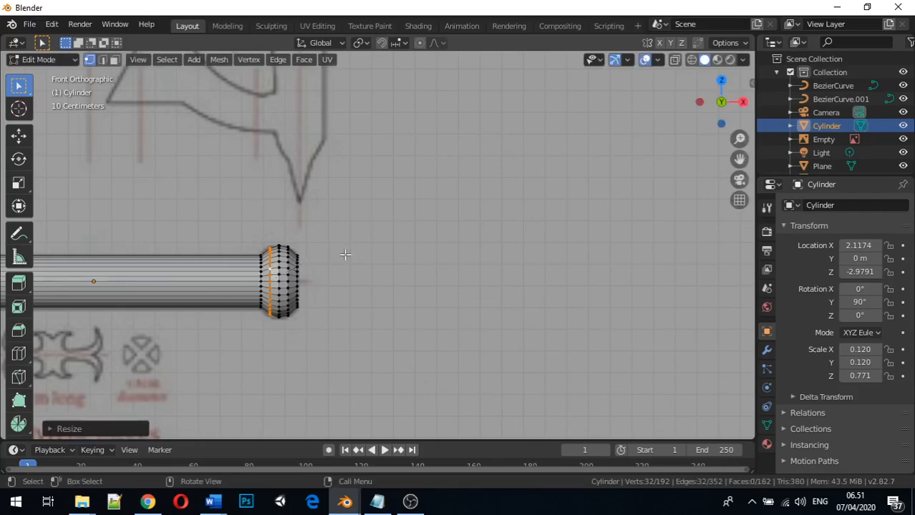
{"action": "scroll", "coordinate": [343, 257], "scroll_direction": "down", "scroll_amount": 3}
{"action": "key", "text": "Tab"}
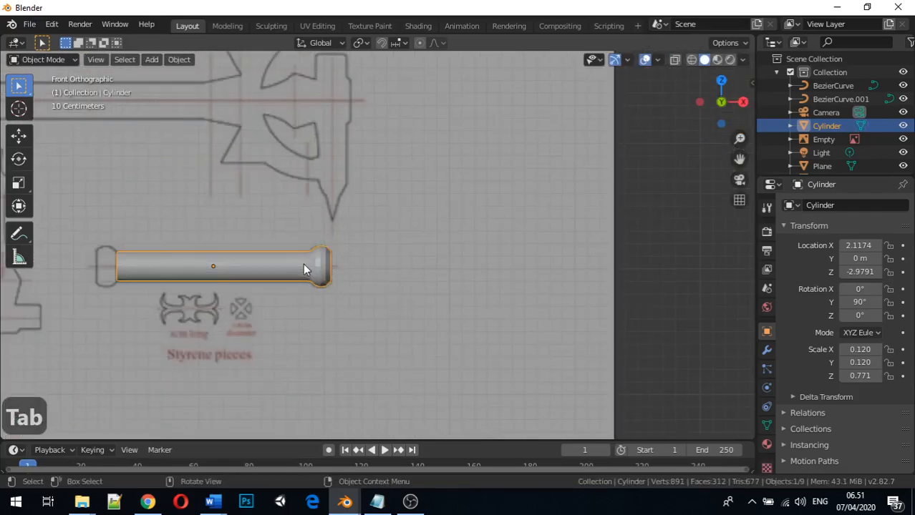
Extrude the handle's opposite end face along global X toward -X, out to the drawn end cap's outer edge
{"action": "middle_click_drag", "start_coordinate": [304, 278], "coordinate": [248, 301]}
{"action": "middle_click_drag", "start_coordinate": [121, 293], "coordinate": [254, 275], "text": "shift"}
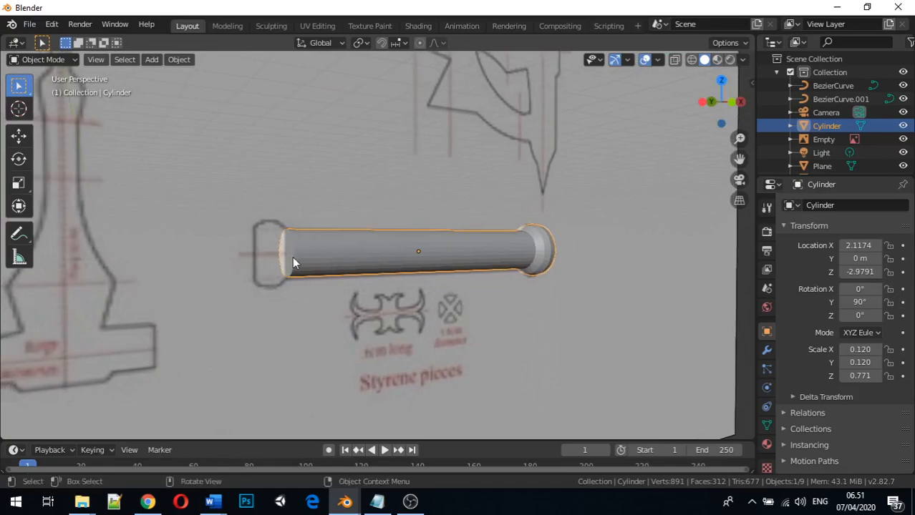
{"action": "key", "text": "Tab"}
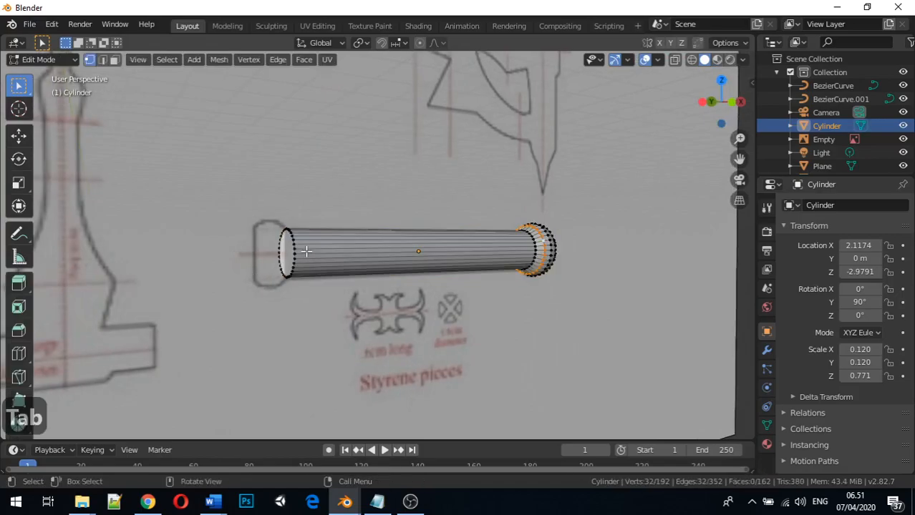
{"action": "left_click", "coordinate": [292, 250], "text": "alt"}
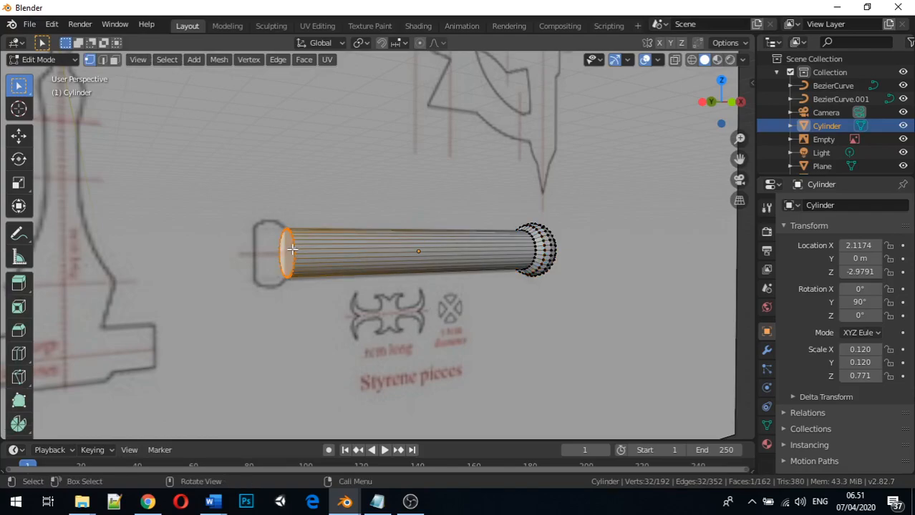
{"action": "key", "text": "KP_1"}
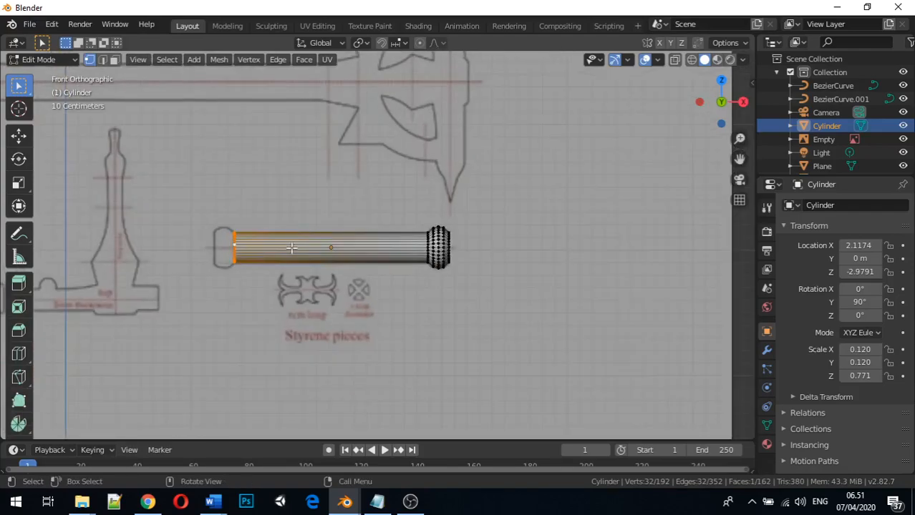
{"action": "key", "text": "e"}
{"action": "key", "text": "x"}
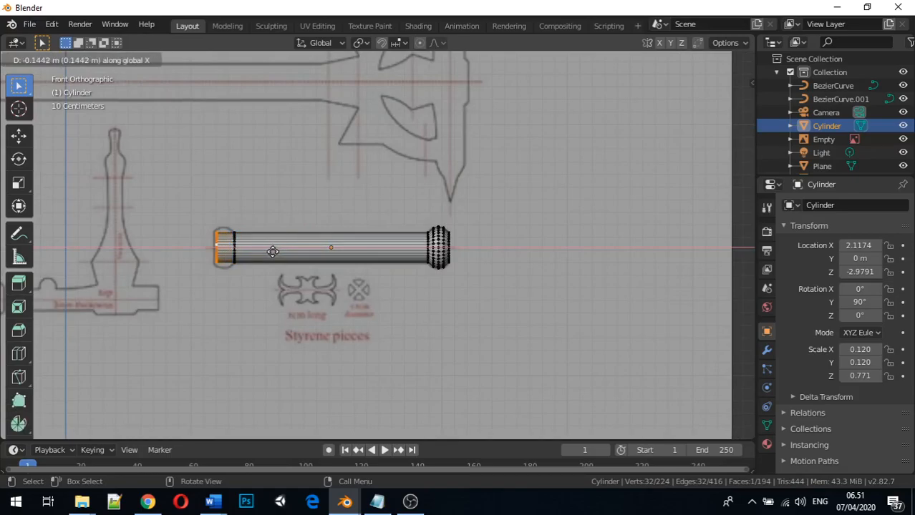
{"action": "left_click", "coordinate": [270, 253]}
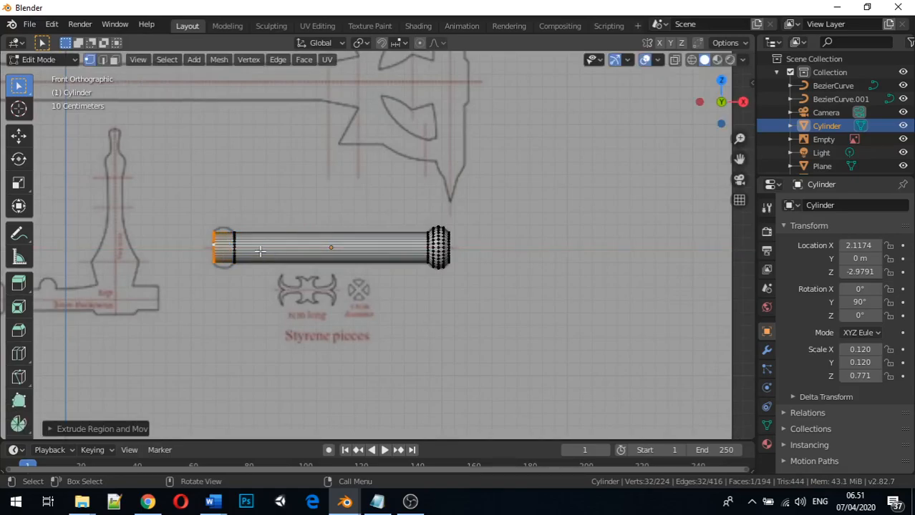
Add three evenly spaced loop cuts around the extruded section at the handle's -X end
{"action": "scroll", "coordinate": [215, 252], "scroll_direction": "up", "scroll_amount": 2}
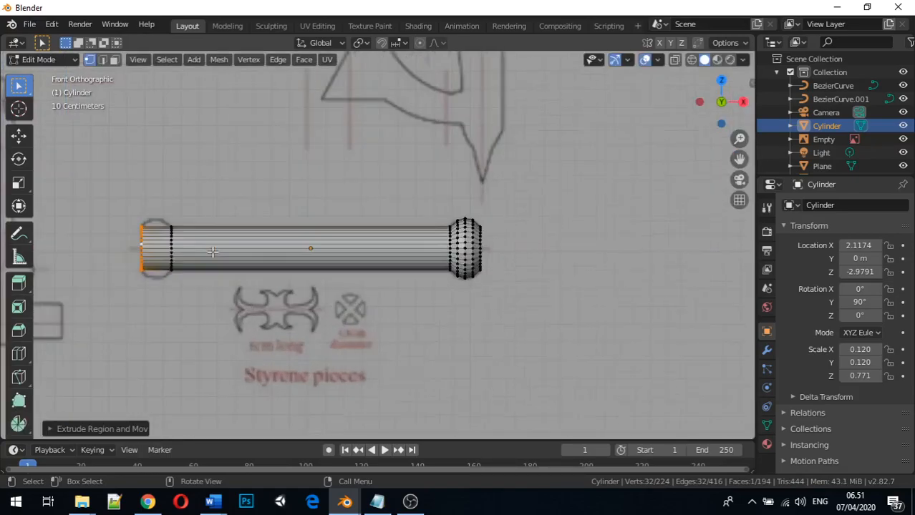
{"action": "left_click", "coordinate": [151, 245]}
{"action": "key", "text": "ctrl+r"}
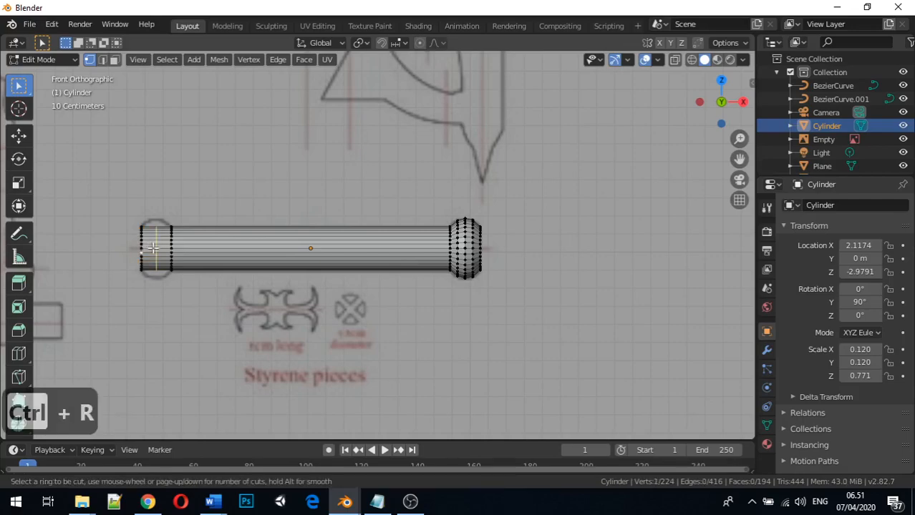
{"action": "scroll", "coordinate": [153, 247], "scroll_direction": "up", "scroll_amount": 2}
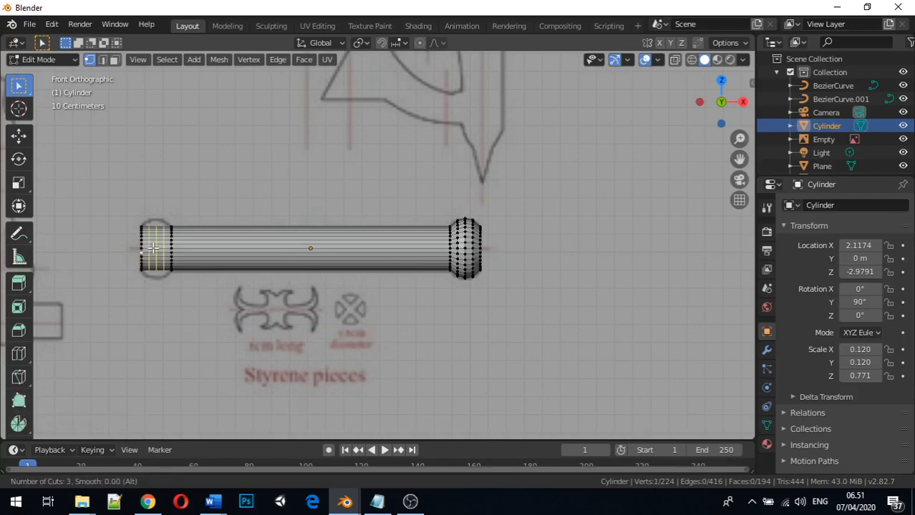
{"action": "left_click", "coordinate": [152, 248]}
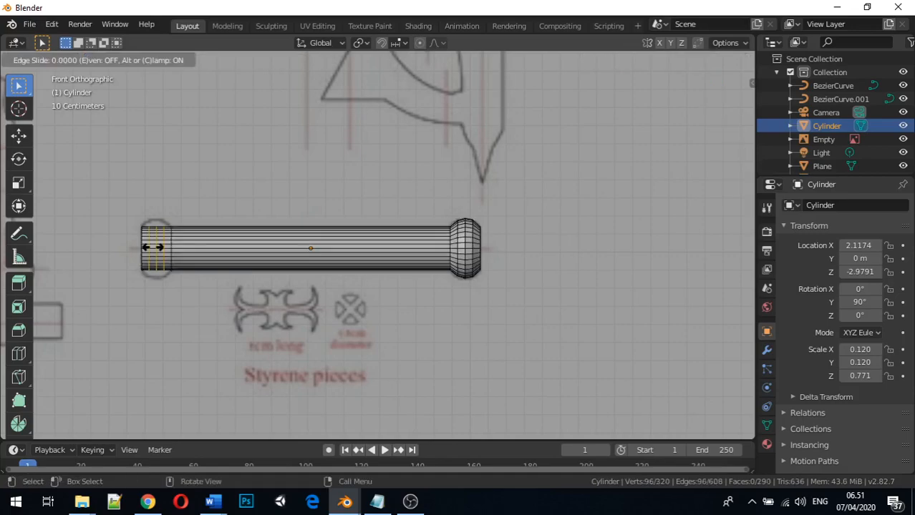
{"action": "left_click", "coordinate": [155, 251]}
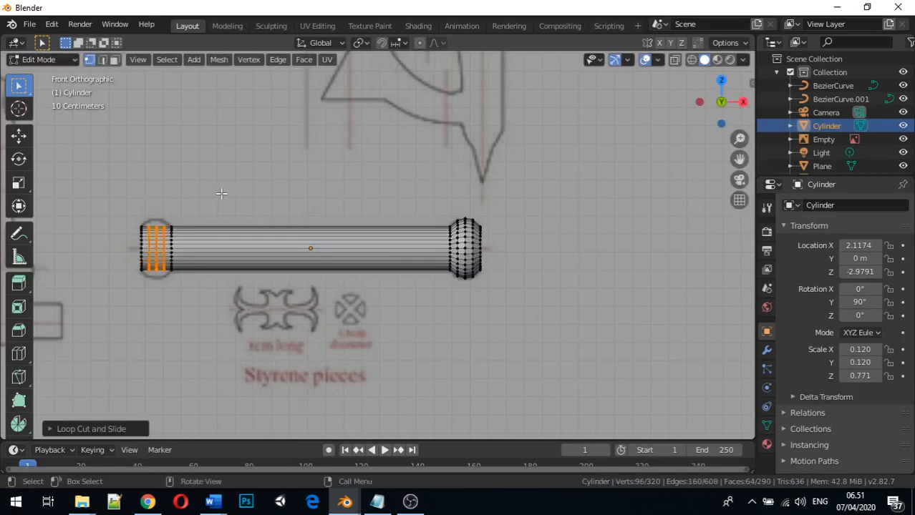
Scale the three loops at the -X end together by about 1.35, and scale the middle loop by a further 1.15
{"action": "key", "text": "s"}
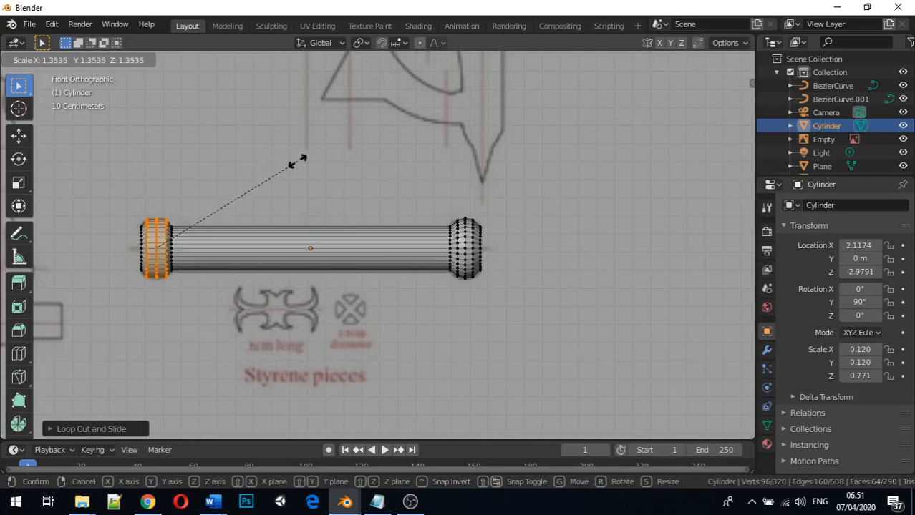
{"action": "left_click", "coordinate": [293, 166]}
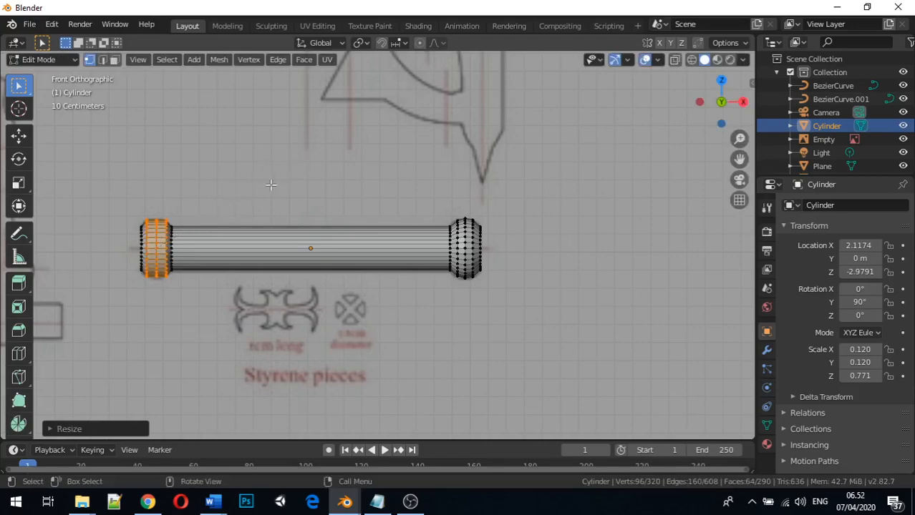
{"action": "left_click", "coordinate": [155, 238], "text": "alt"}
{"action": "left_click", "coordinate": [156, 240], "text": "alt"}
{"action": "key", "text": "s"}
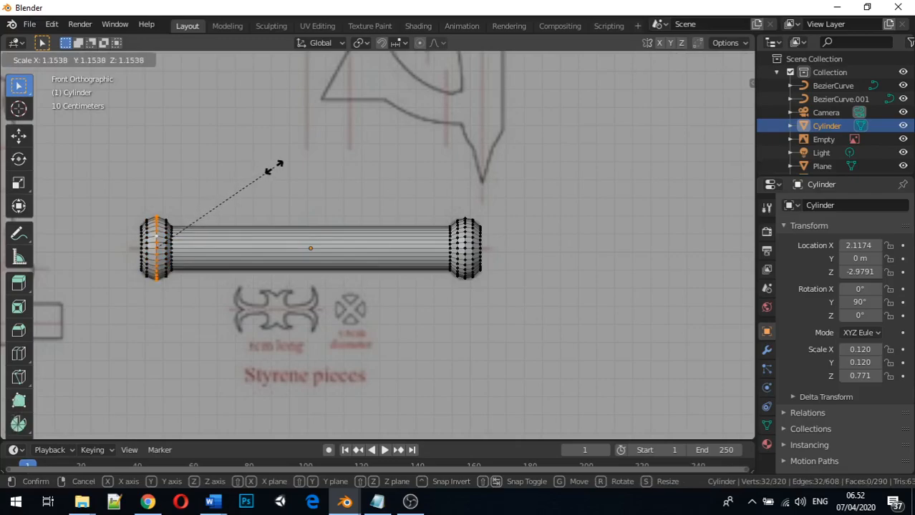
{"action": "left_click", "coordinate": [274, 169]}
{"action": "middle_click_drag", "start_coordinate": [207, 220], "coordinate": [202, 138]}
{"action": "scroll", "coordinate": [169, 220], "scroll_direction": "down", "scroll_amount": 7}
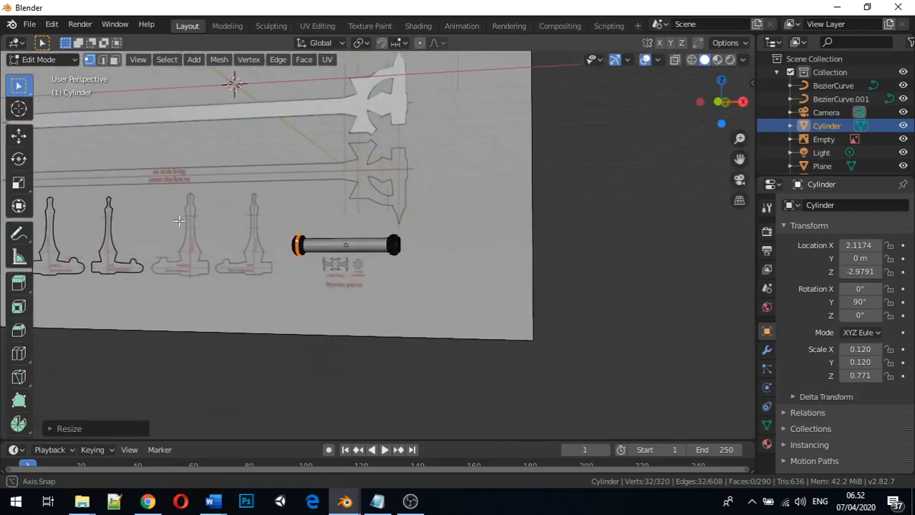
{"action": "scroll", "coordinate": [202, 138], "scroll_direction": "down", "scroll_amount": 2}
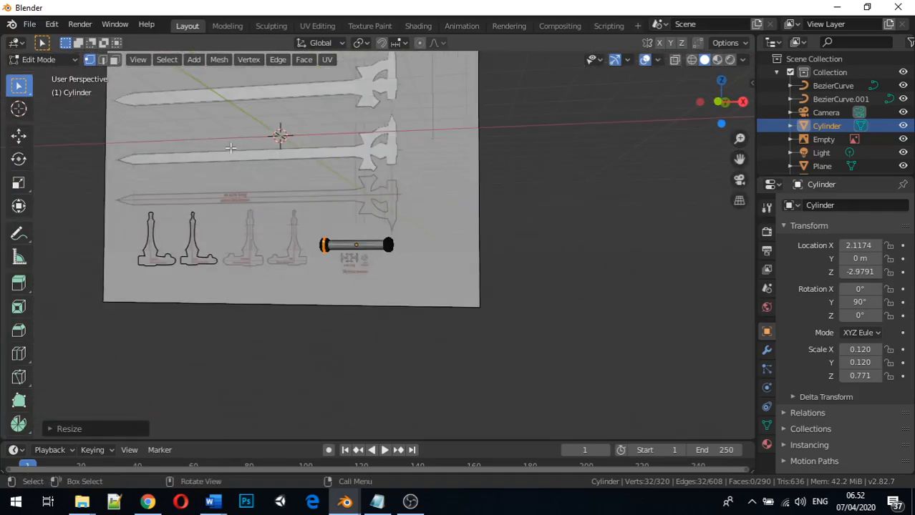
{"action": "scroll", "coordinate": [319, 255], "scroll_direction": "up", "scroll_amount": 3}
{"action": "scroll", "coordinate": [319, 255], "scroll_direction": "up", "scroll_amount": 5}
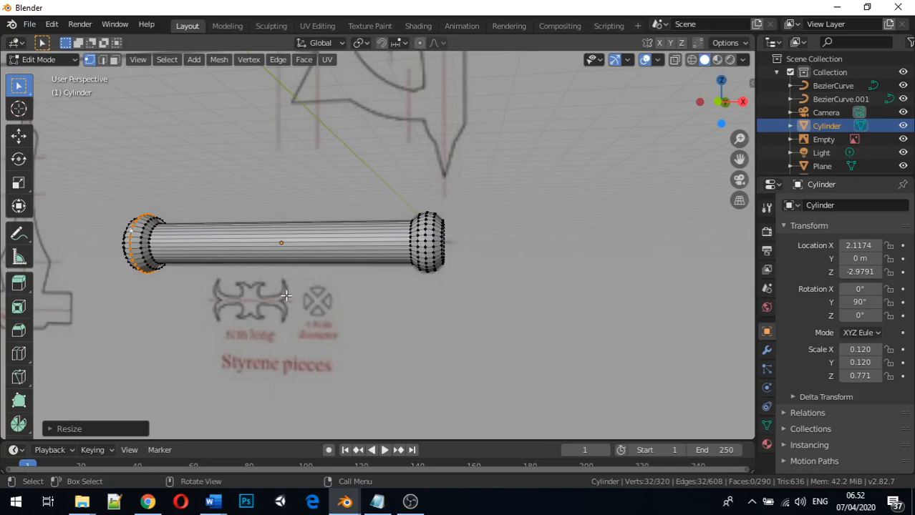
{"action": "left_click", "coordinate": [520, 510]}
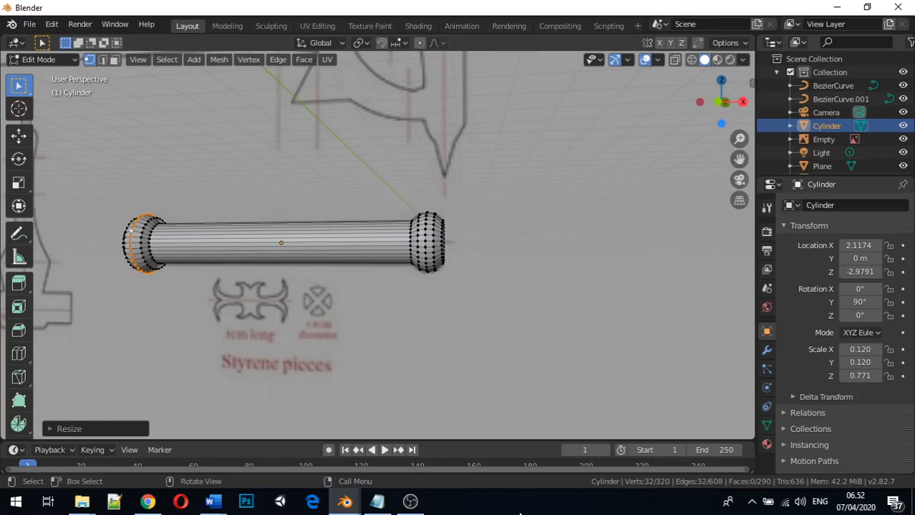